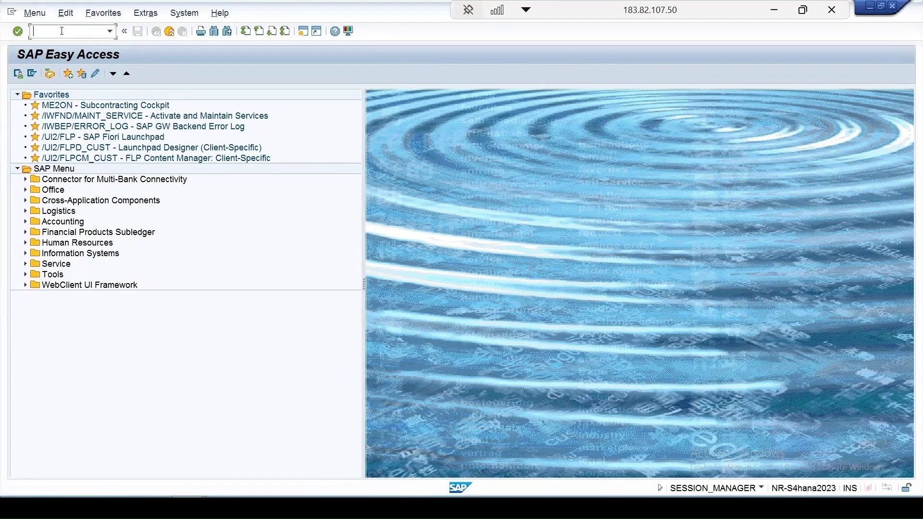
# Open Quality Management customizing with transaction QCC0 and start Define Document Types under Environment, Central Functions, widening the dialog structure pane
pyautogui.write('qcc0')
pyautogui.press('Return')
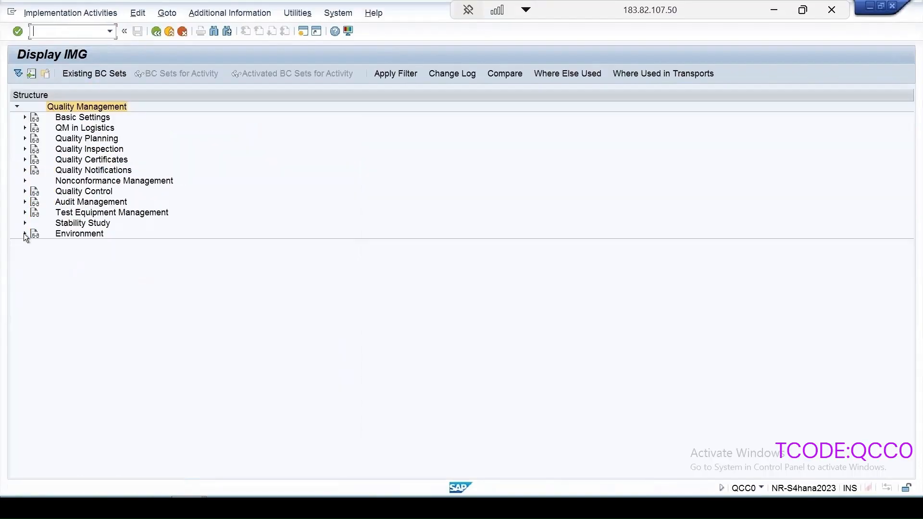
pyautogui.click(25, 233)
pyautogui.click(33, 255)
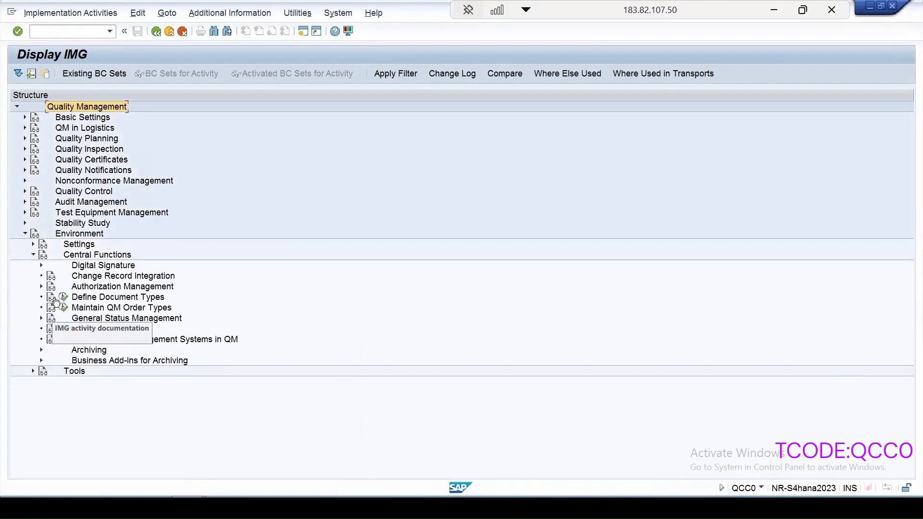
pyautogui.click(70, 299)
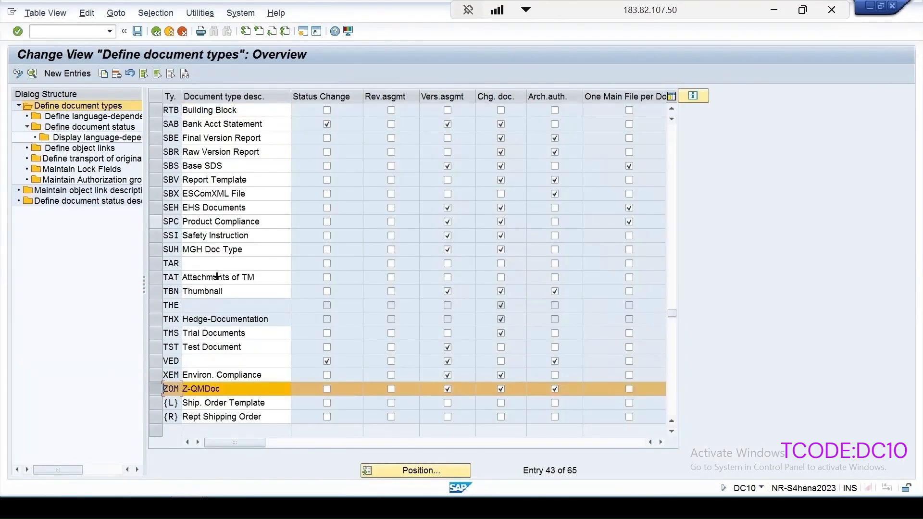
pyautogui.moveTo(144, 283); pyautogui.dragTo(276, 282)
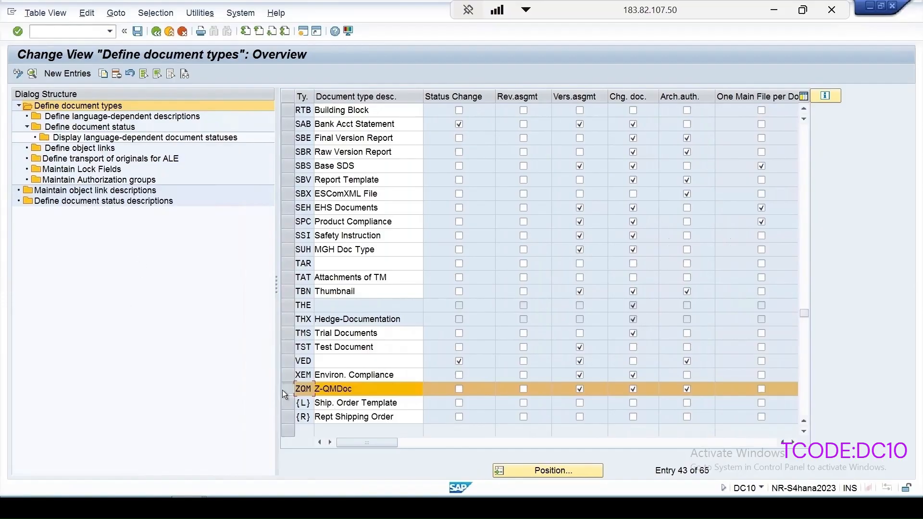
# Open the details of document type ZQM and inspect its class type field
pyautogui.doubleClick(335, 387)
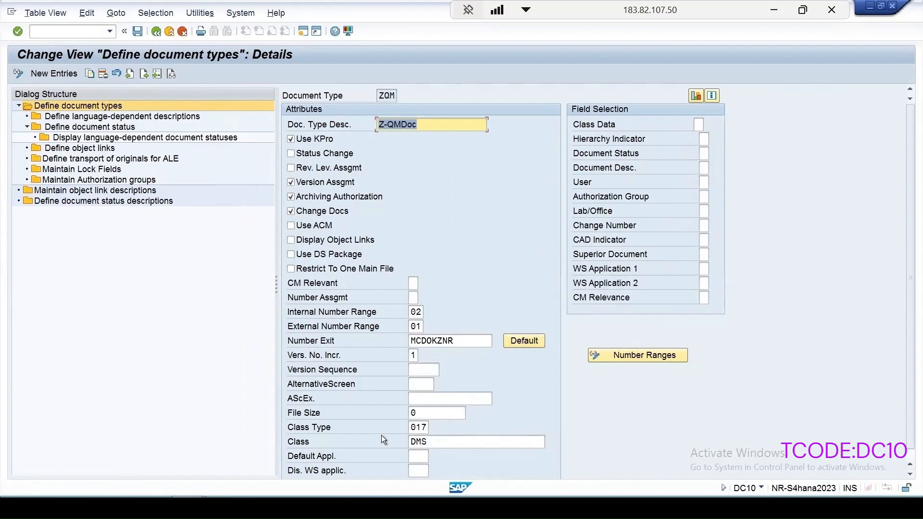
pyautogui.click(424, 429)
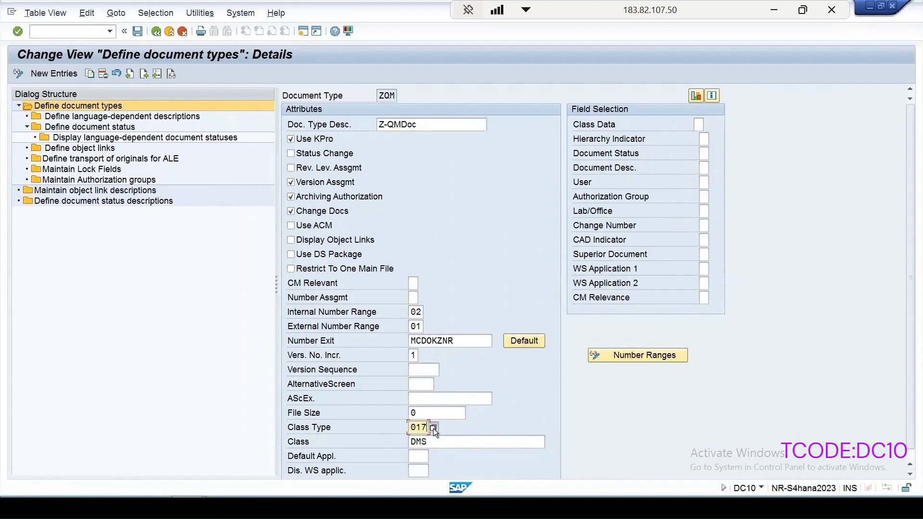
pyautogui.click(433, 428)
pyautogui.click(282, 153)
# Add an object link for QMTBDOC with Dynpro number 500 to document type ZQM and save it to the DMS customizing request
pyautogui.click(94, 148)
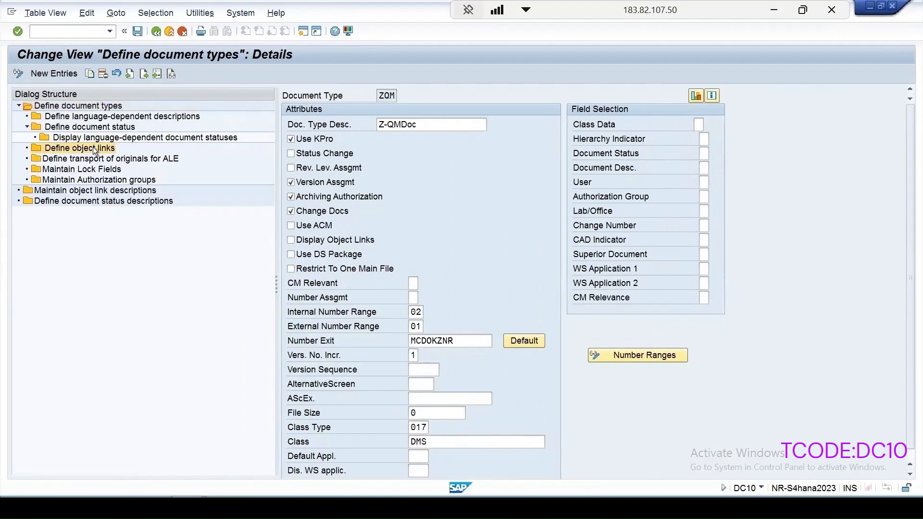
pyautogui.doubleClick(93, 147)
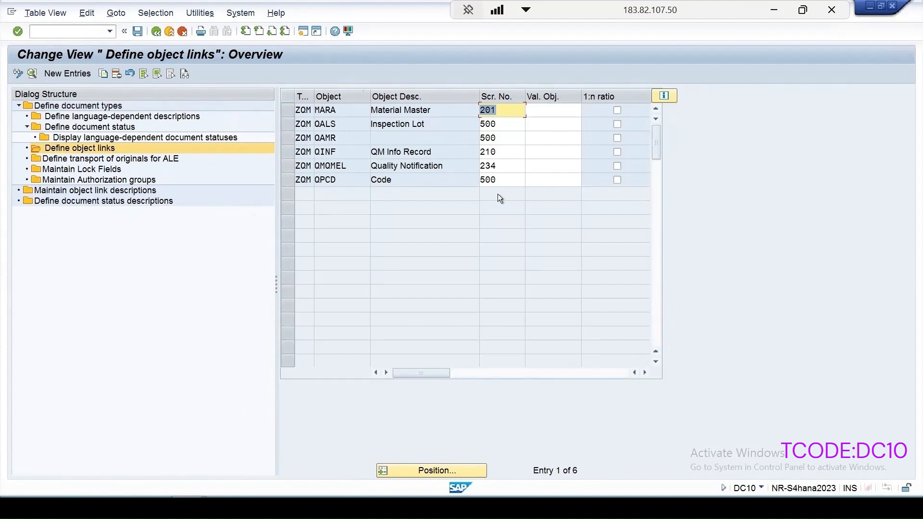
pyautogui.click(72, 75)
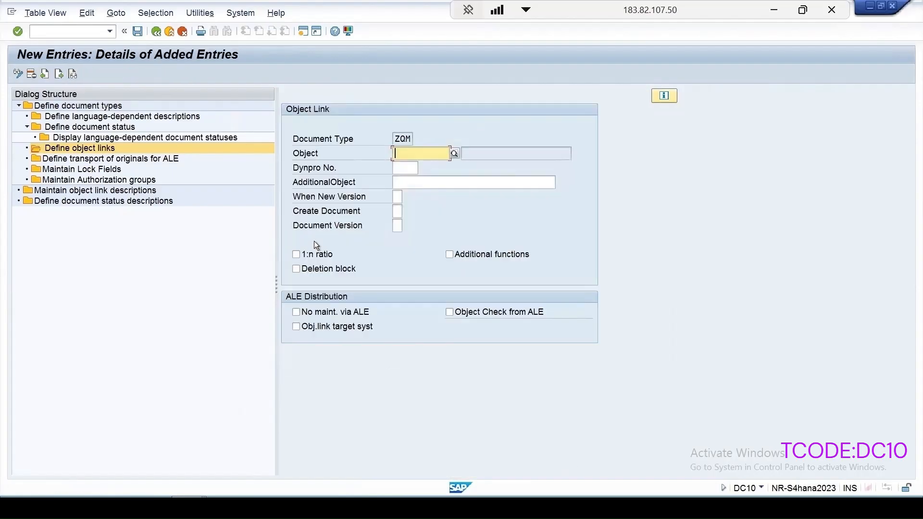
pyautogui.click(453, 155)
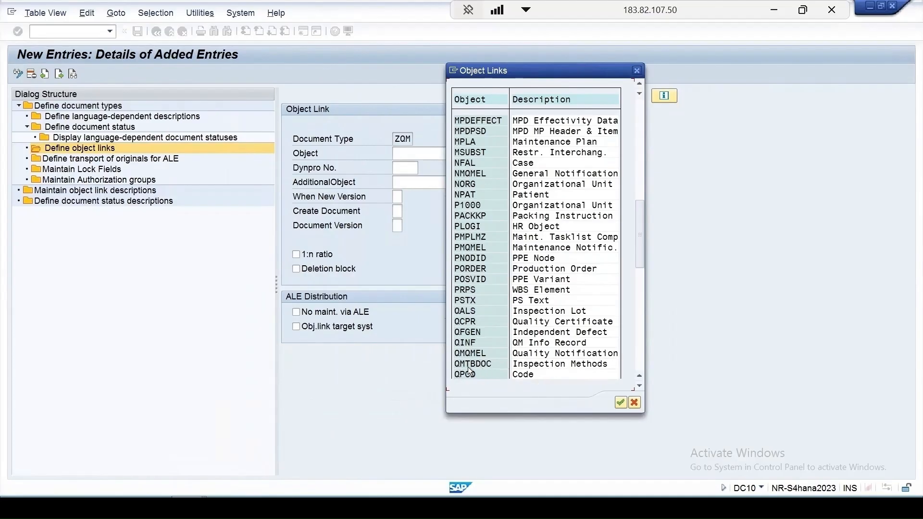
pyautogui.doubleClick(560, 366)
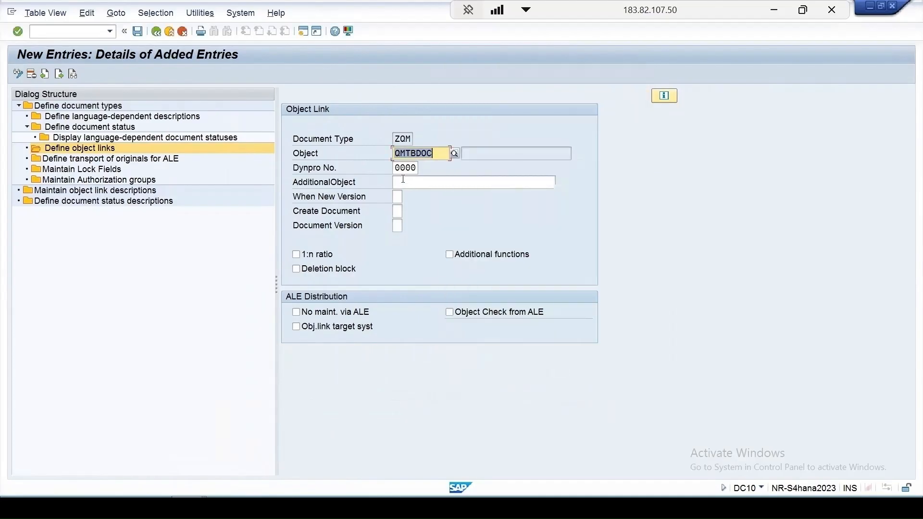
pyautogui.press('Return')
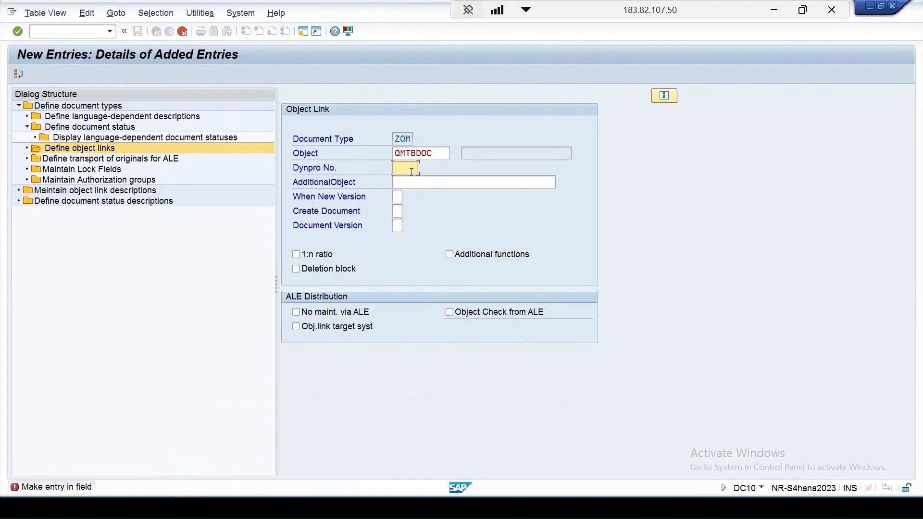
pyautogui.write('500')
pyautogui.press('Return')
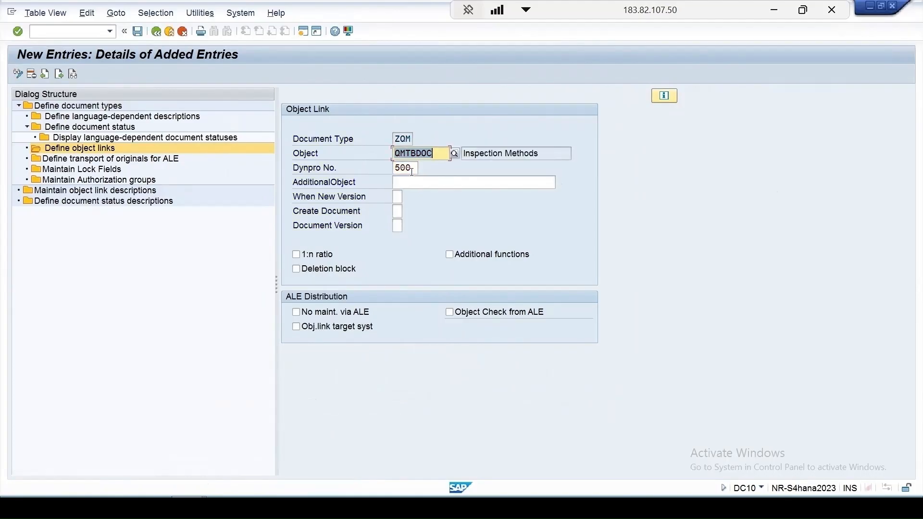
pyautogui.click(138, 32)
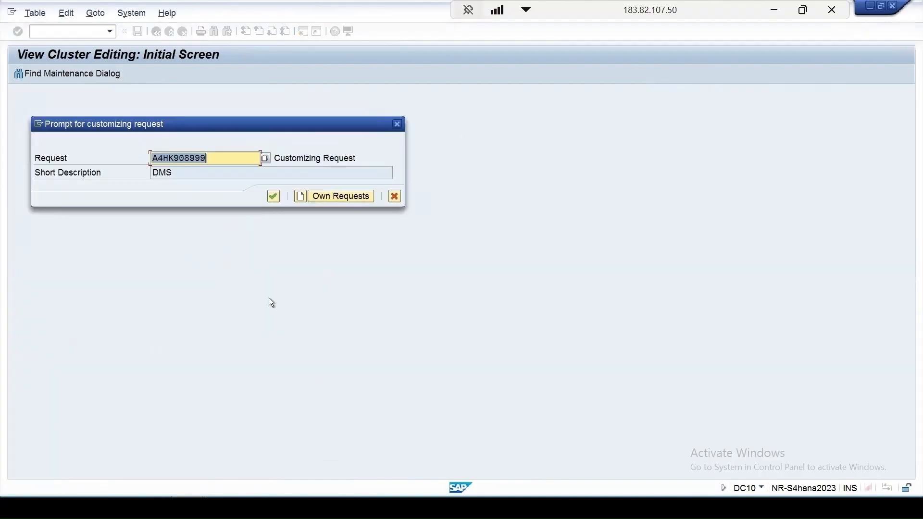
pyautogui.click(273, 196)
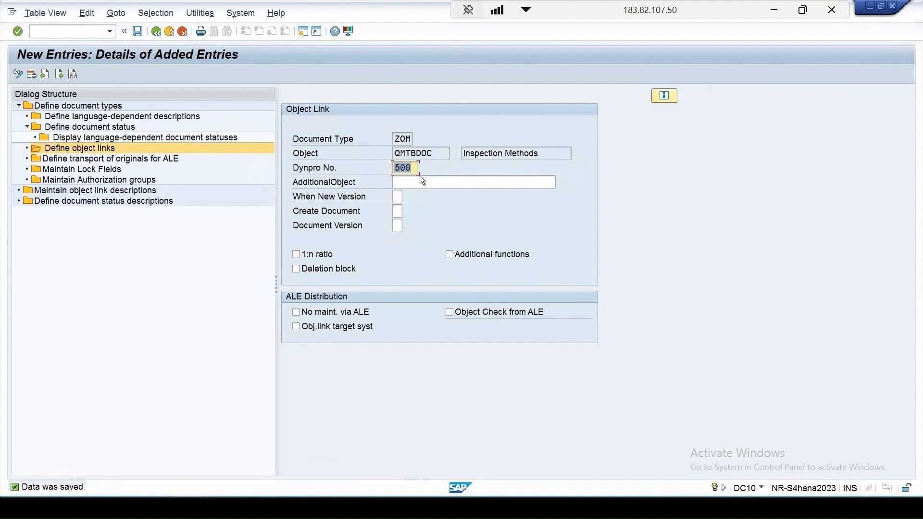
# Switch to transaction SPRO and display the SAP Reference IMG
pyautogui.click(107, 33)
pyautogui.write('/nspro')
pyautogui.press('Return')
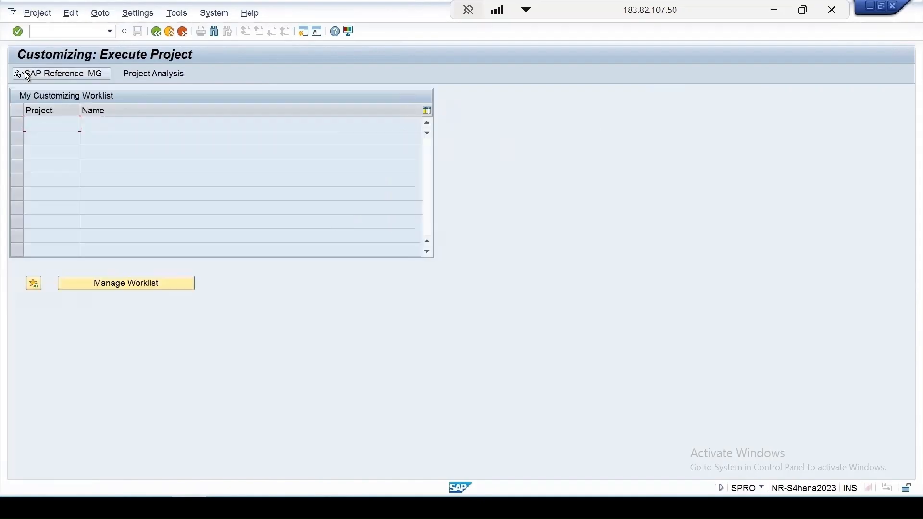
pyautogui.click(64, 74)
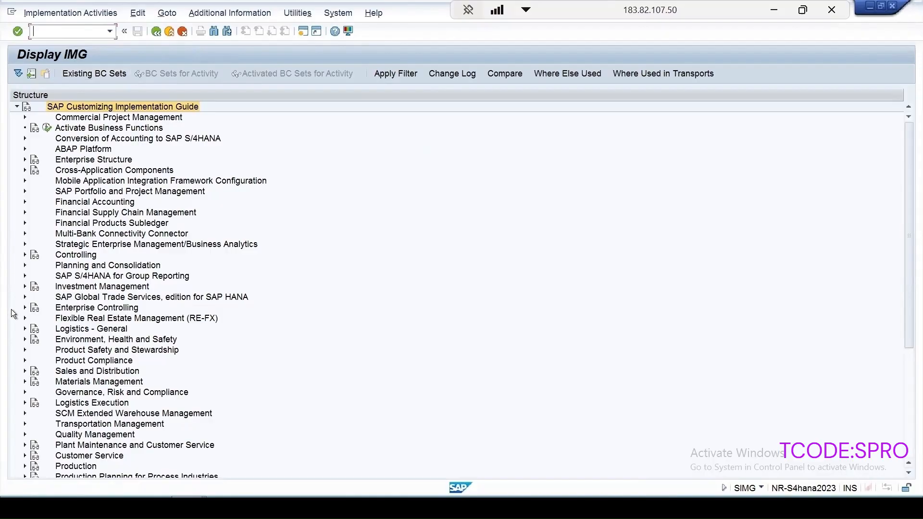
# Look up the QMTBDOC screen number in Maintain Screen for Object Link, under Cross-Application Components, Document Management, Control Data
pyautogui.click(24, 170)
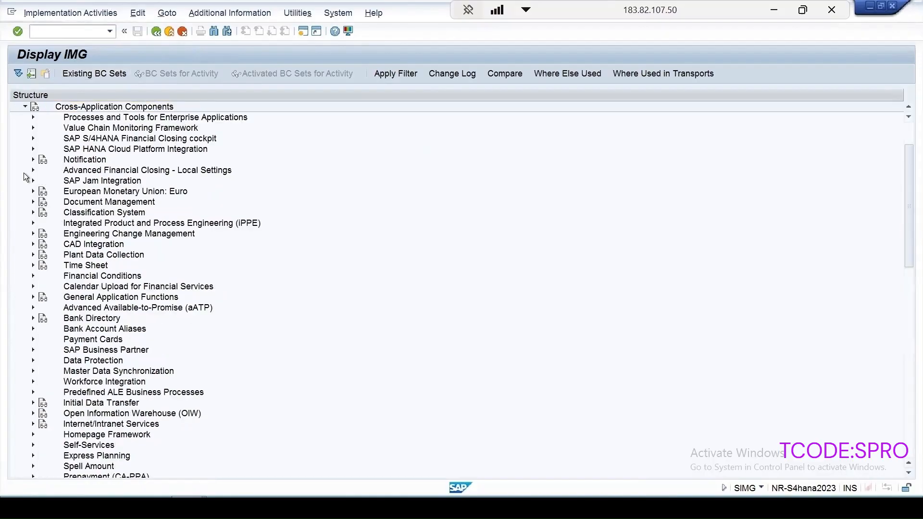
pyautogui.click(32, 201)
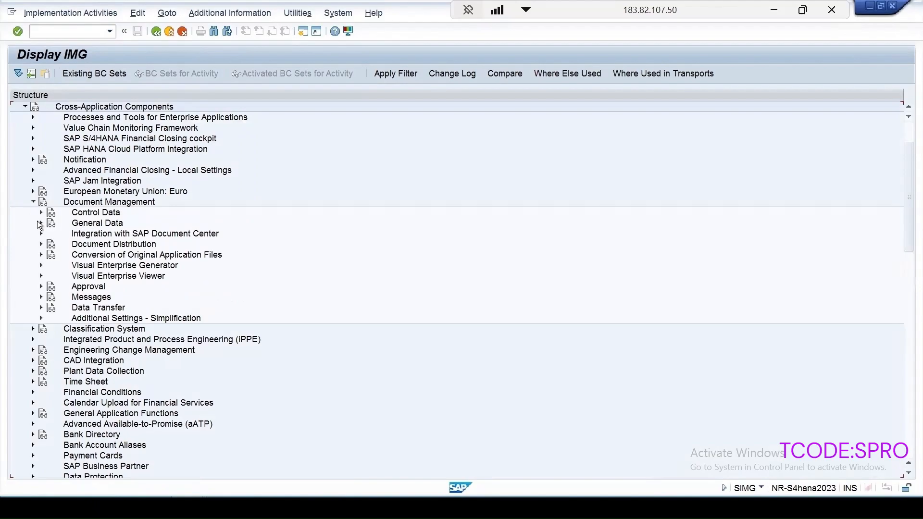
pyautogui.click(41, 212)
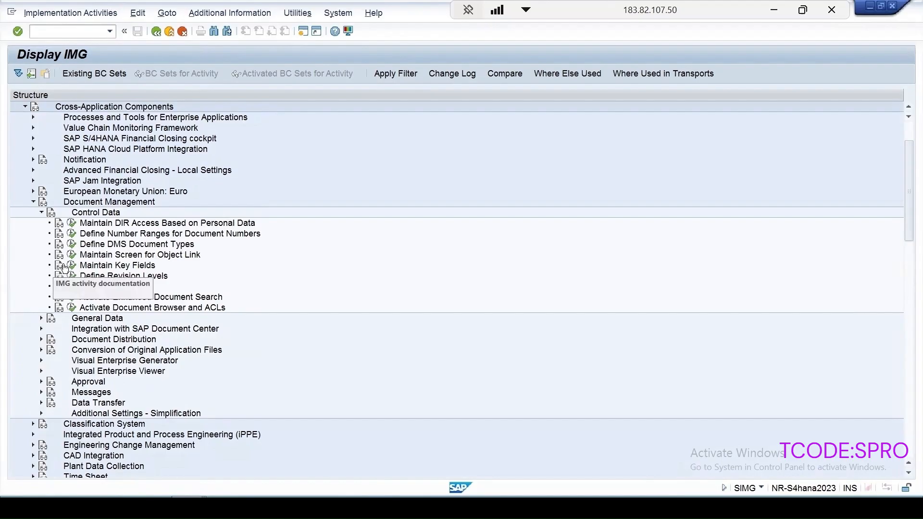
pyautogui.scroll(-13, 68, 276)
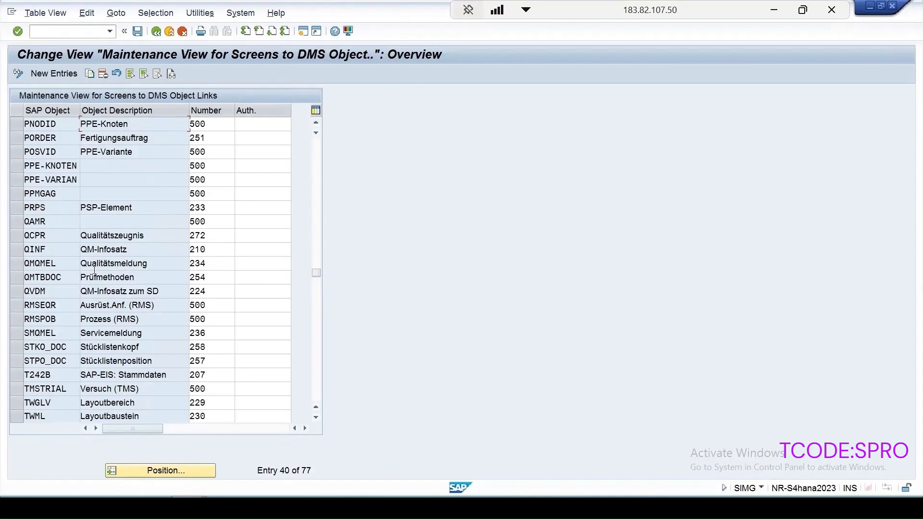
pyautogui.click(154, 31)
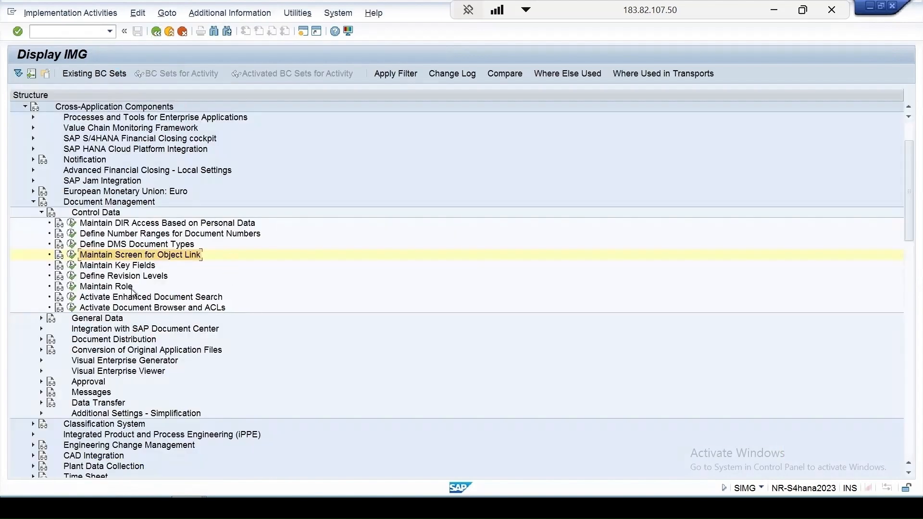
# Reopen the object links of document type ZQM through Define DMS Document Types
pyautogui.click(72, 243)
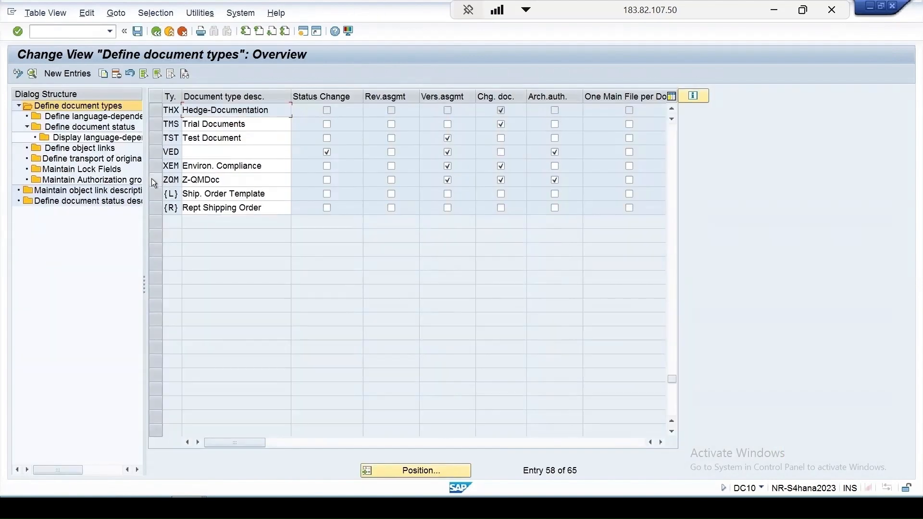
pyautogui.click(158, 180)
pyautogui.doubleClick(97, 149)
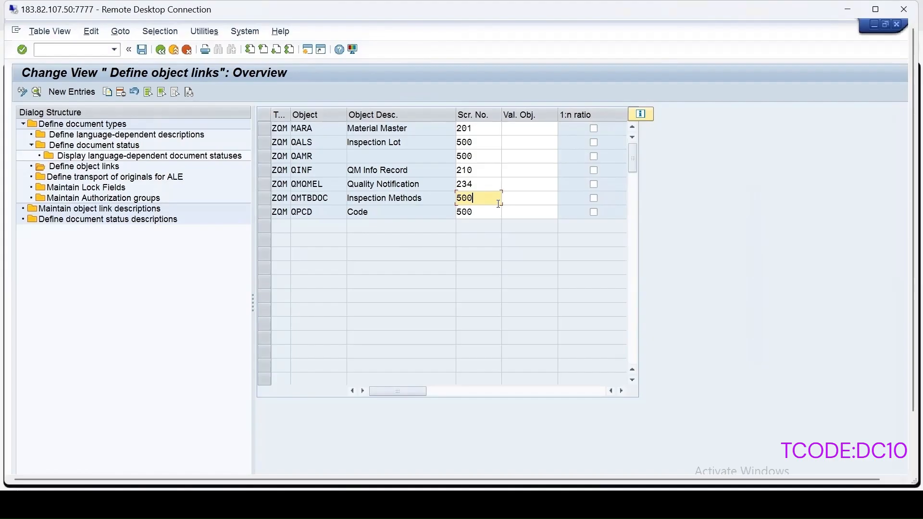
# Set the screen number of the QMTBDOC object link to 254, save, and return to the IMG structure
pyautogui.press('BackSpace')
pyautogui.press('BackSpace')
pyautogui.press('BackSpace')
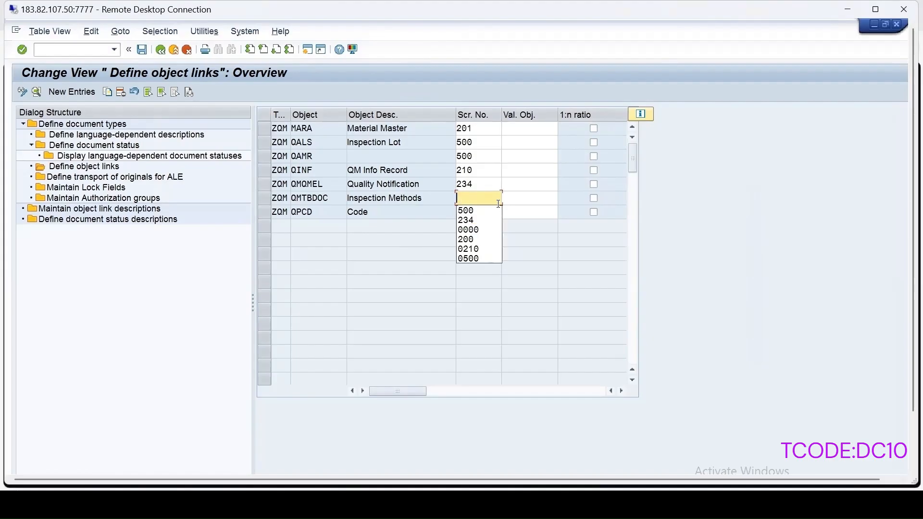
pyautogui.write('254')
pyautogui.press('Return')
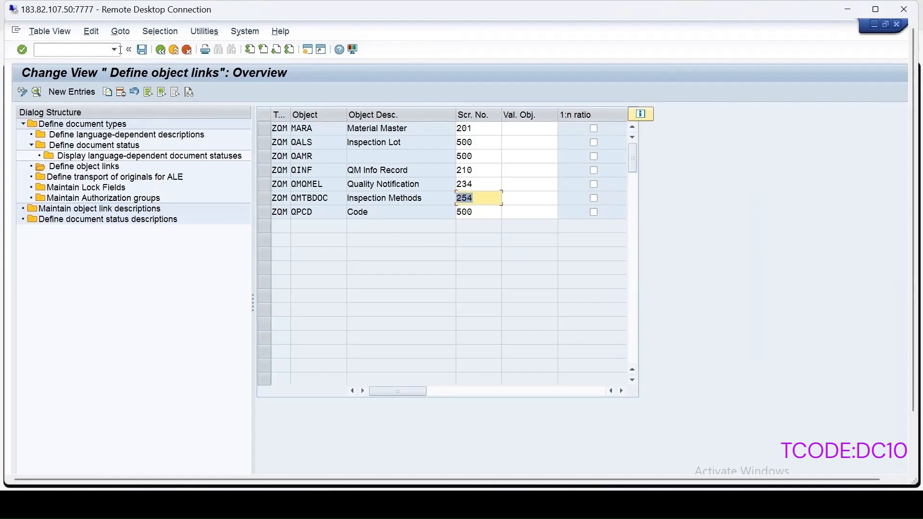
pyautogui.click(142, 50)
pyautogui.click(162, 49)
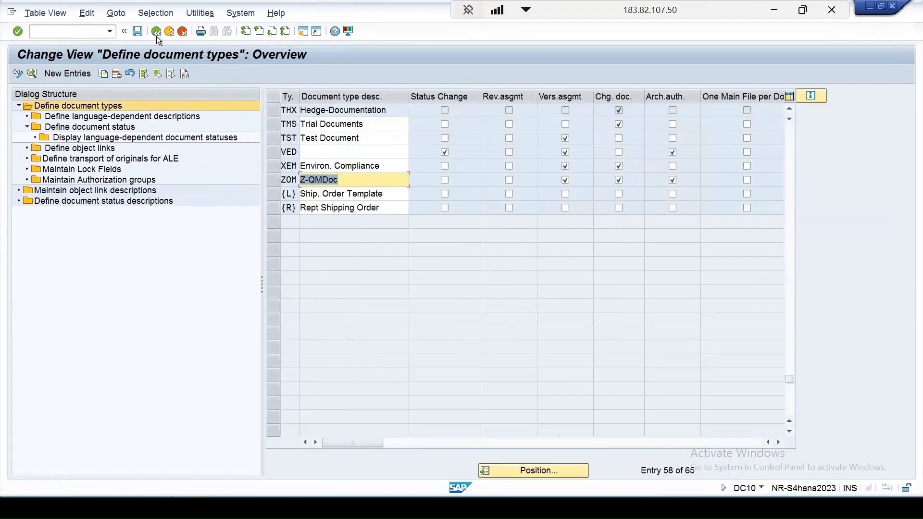
pyautogui.click(156, 32)
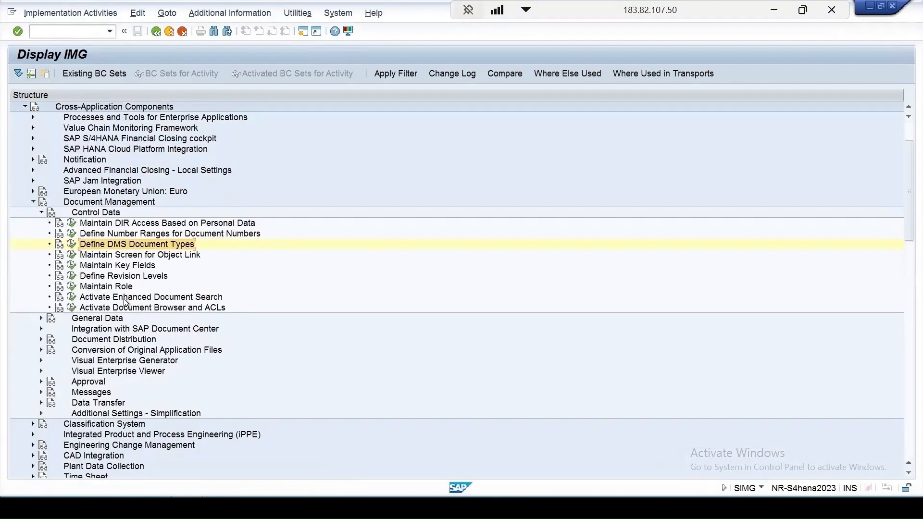
# Open Define Workstation Application under Document Management's General Data and display the details of the PDF application
pyautogui.click(40, 319)
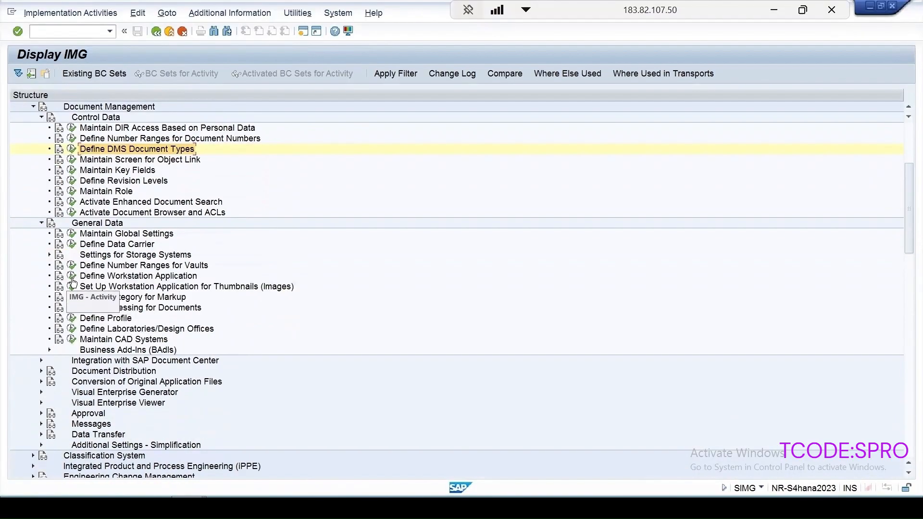
pyautogui.click(72, 277)
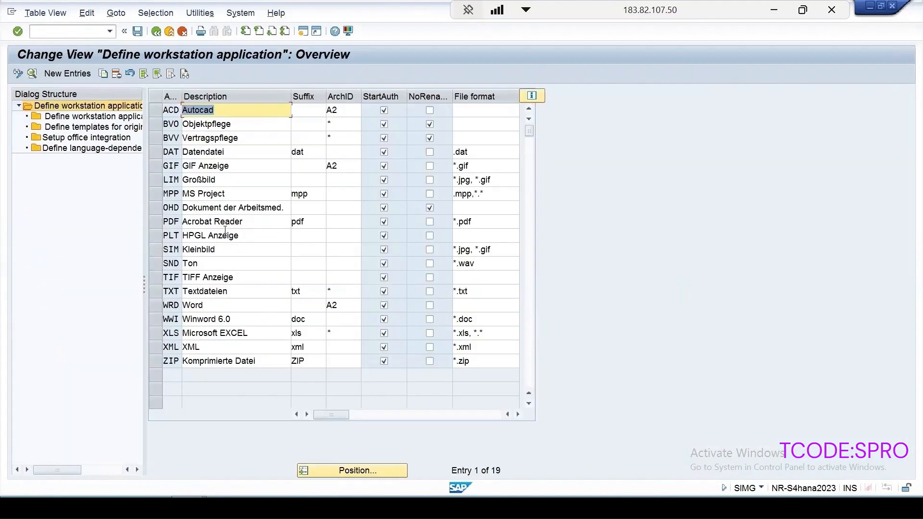
pyautogui.click(156, 224)
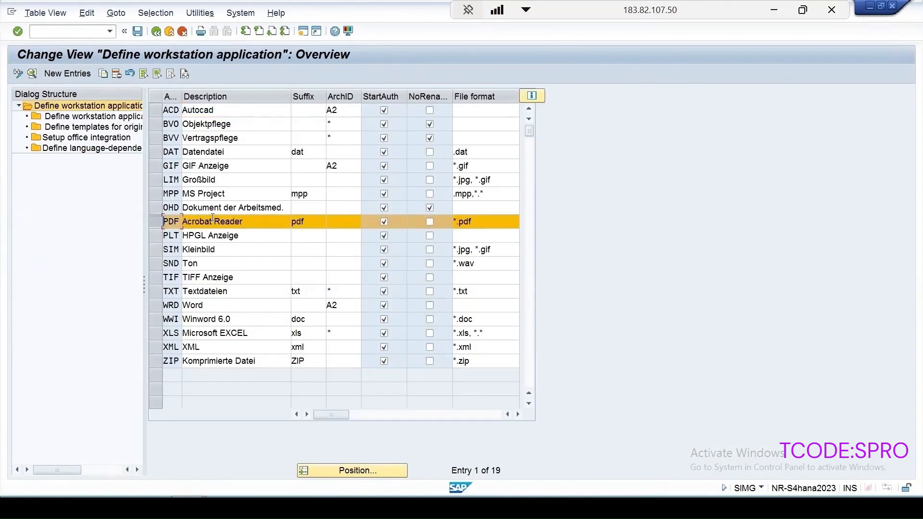
pyautogui.click(208, 220)
pyautogui.doubleClick(208, 220)
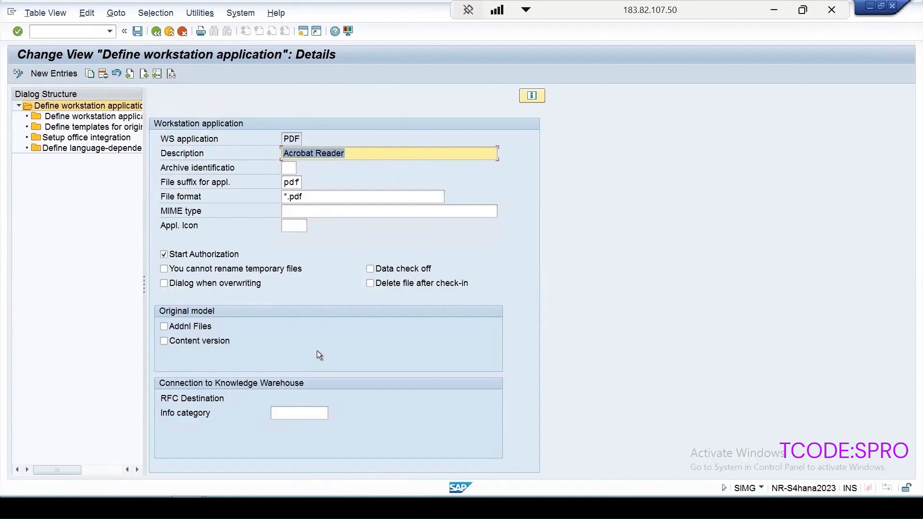
# Check the PDF application's entries for network applications, original file templates and office integration
pyautogui.doubleClick(125, 117)
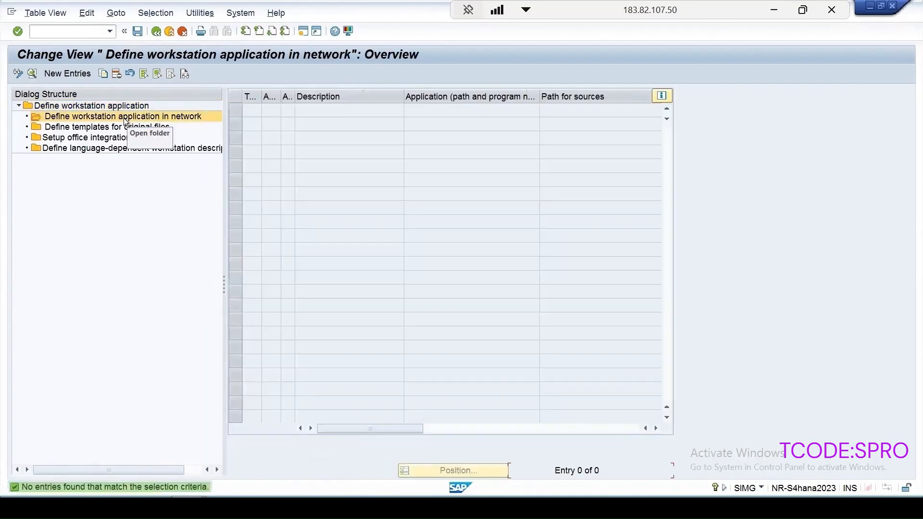
pyautogui.doubleClick(120, 128)
pyautogui.doubleClick(115, 138)
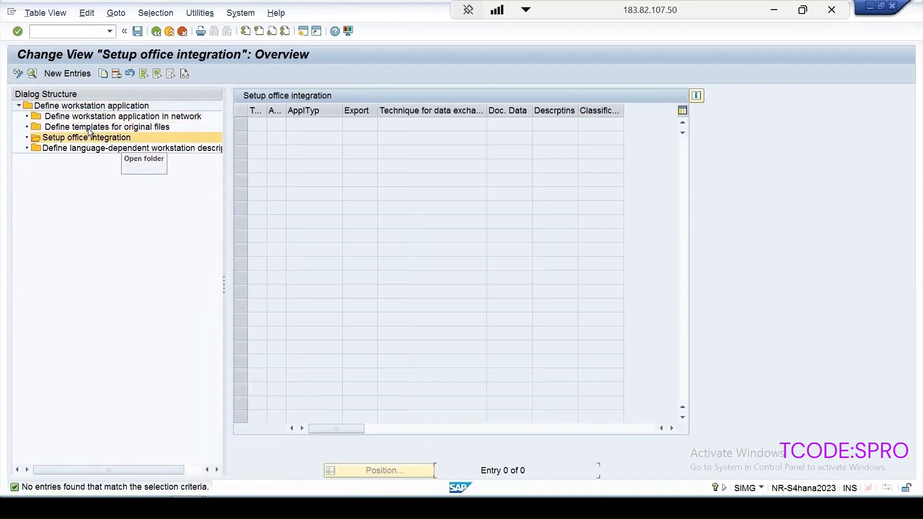
# Start a new office integration entry for PDF with document type ZQM and application type 1 Display
pyautogui.click(64, 74)
pyautogui.click(337, 95)
pyautogui.scroll(-15, 375, 262)
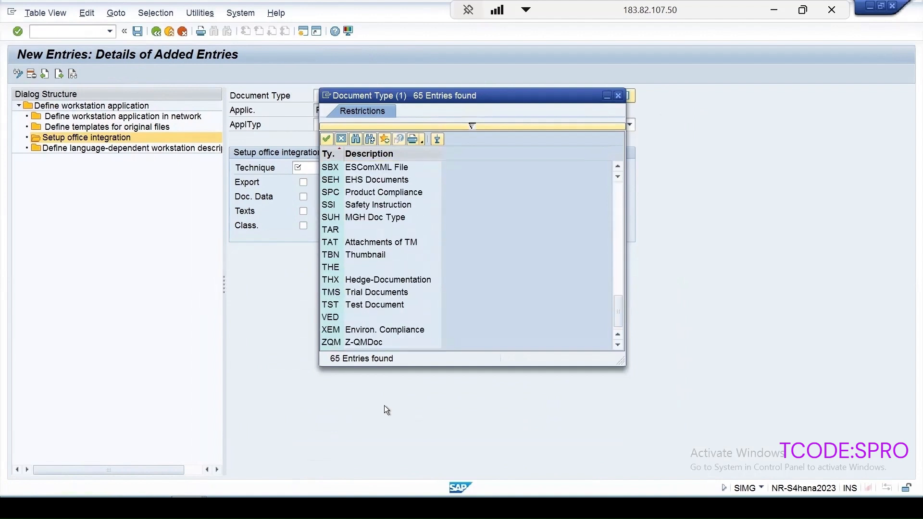
pyautogui.click(368, 344)
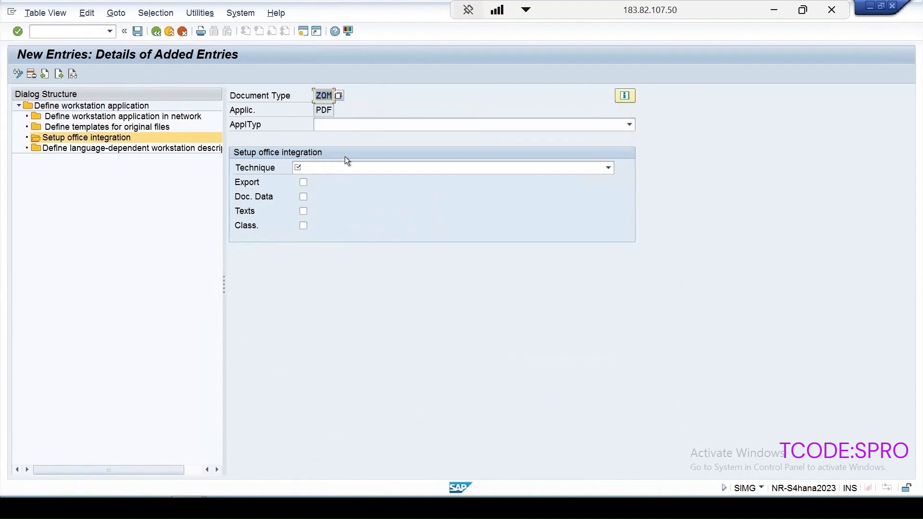
pyautogui.click(325, 126)
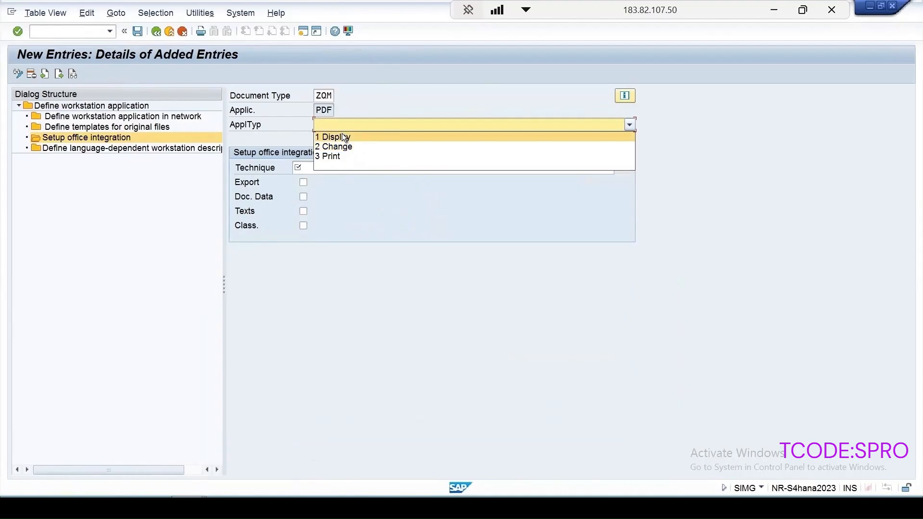
pyautogui.click(342, 136)
# Set the entry's technique to LINK_SERV, enable Export, Doc. Data, Texts and Class., save, and return to the overview
pyautogui.click(322, 170)
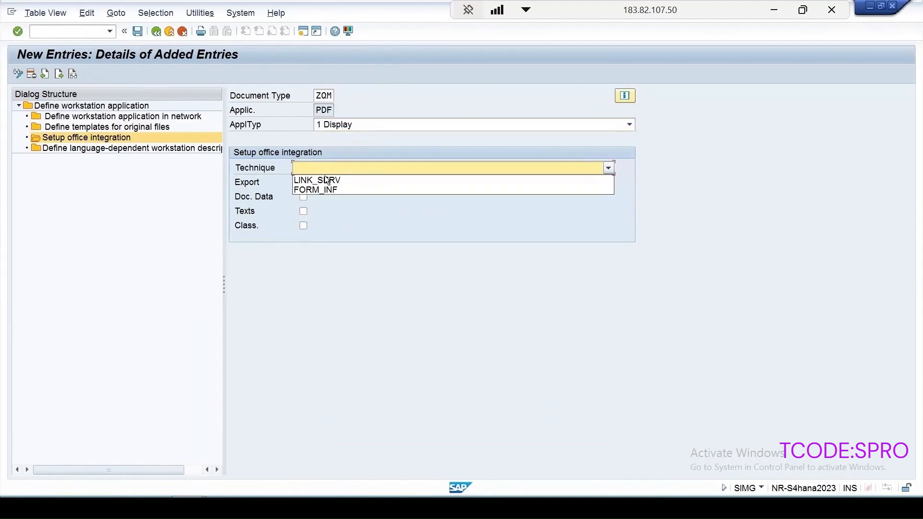
pyautogui.click(324, 180)
pyautogui.click(303, 184)
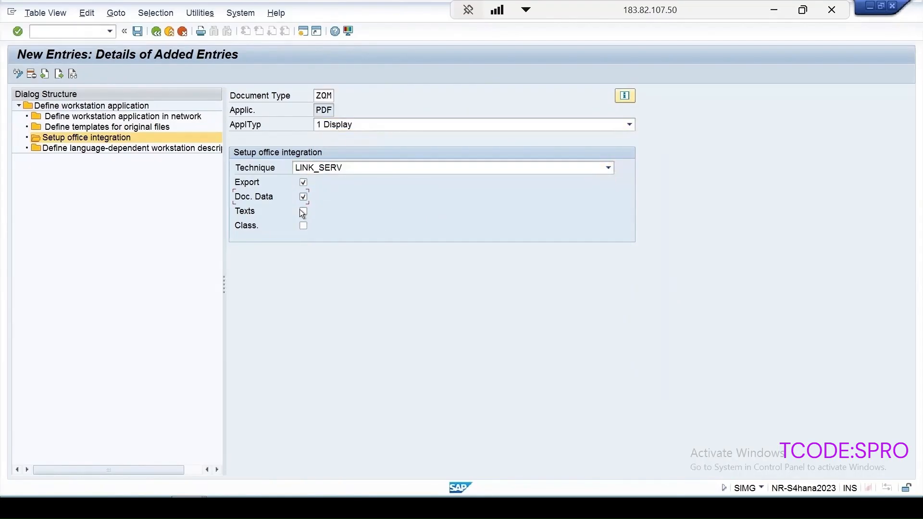
pyautogui.click(138, 32)
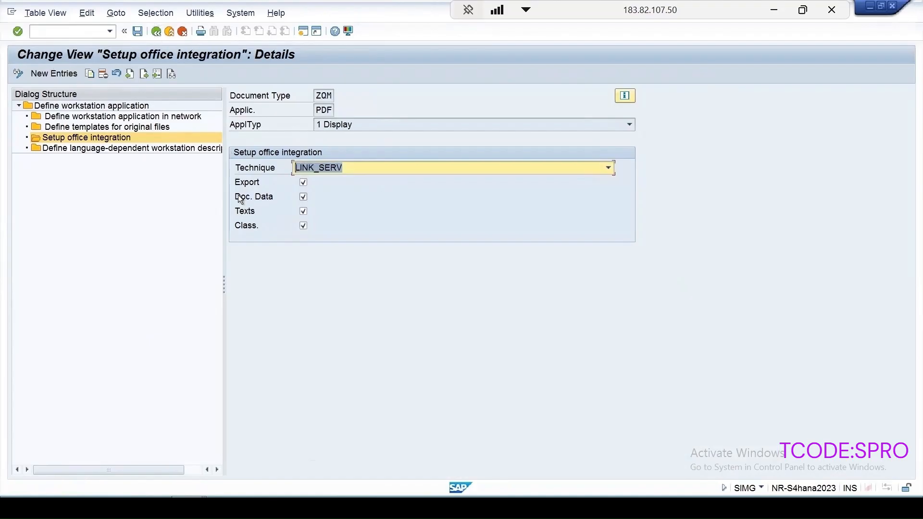
pyautogui.click(157, 31)
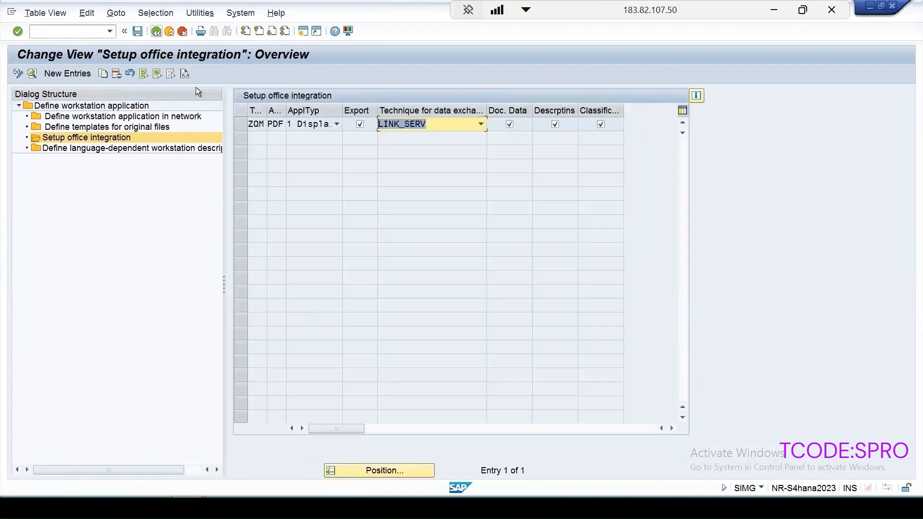
# Copy the ZQM Display entry to a new entry with application type 2 Change
pyautogui.click(240, 125)
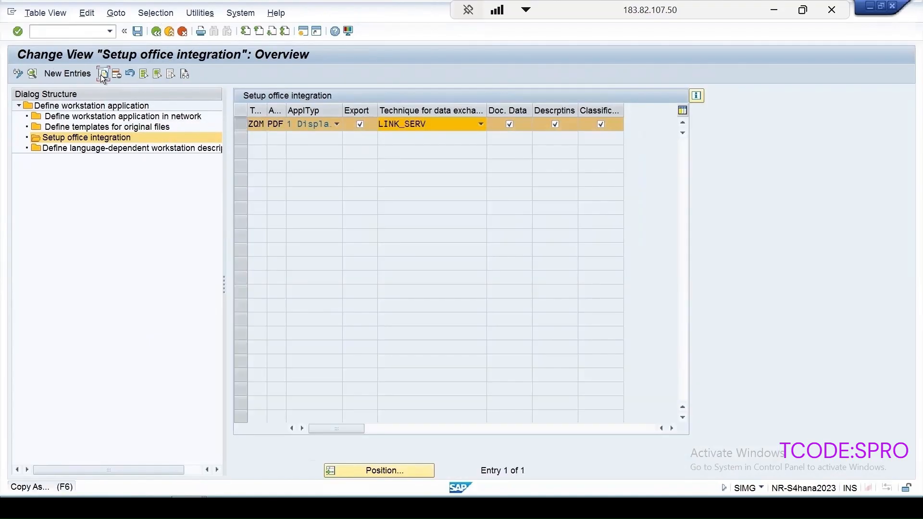
pyautogui.click(103, 73)
pyautogui.click(157, 125)
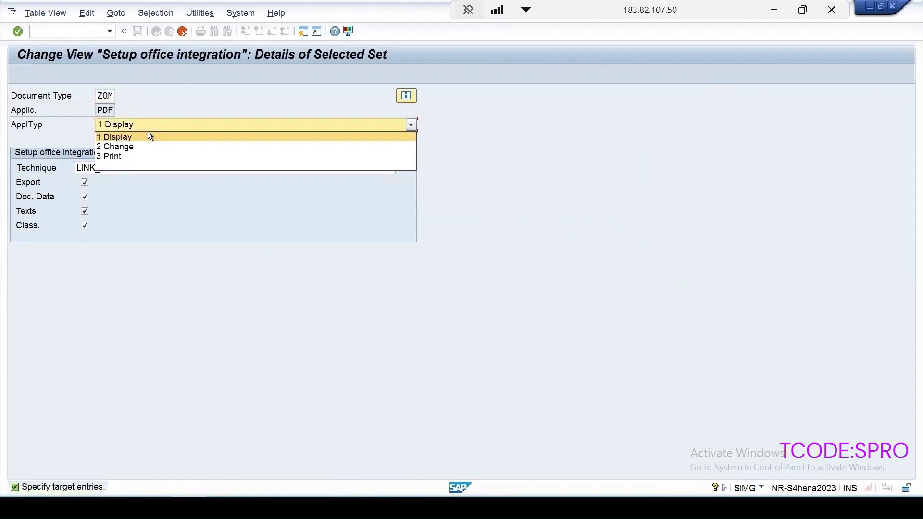
pyautogui.click(129, 147)
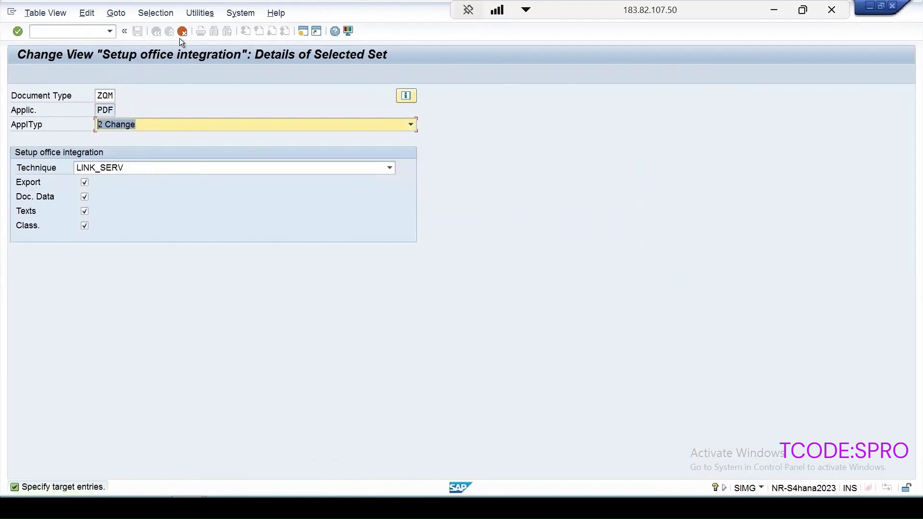
pyautogui.press('Return')
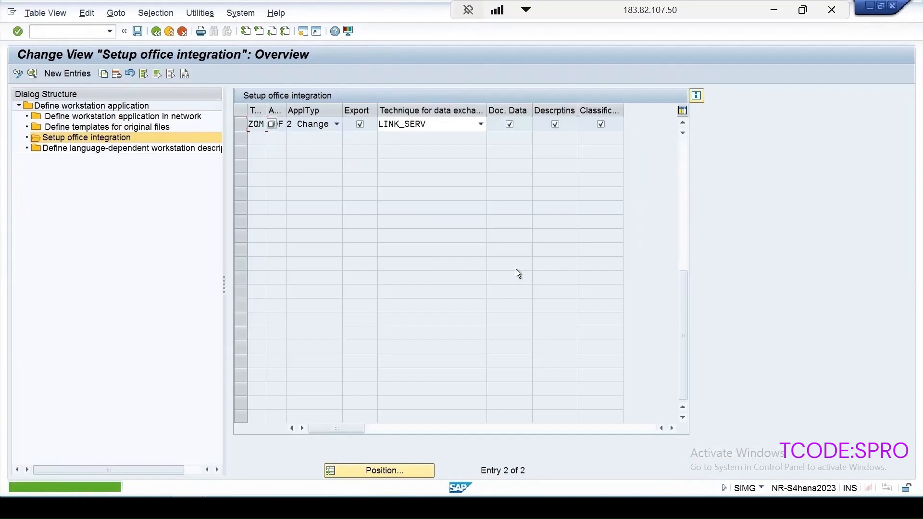
# Copy the ZQM Change entry to a new entry with application type 3 Print and save the office integration settings
pyautogui.click(103, 76)
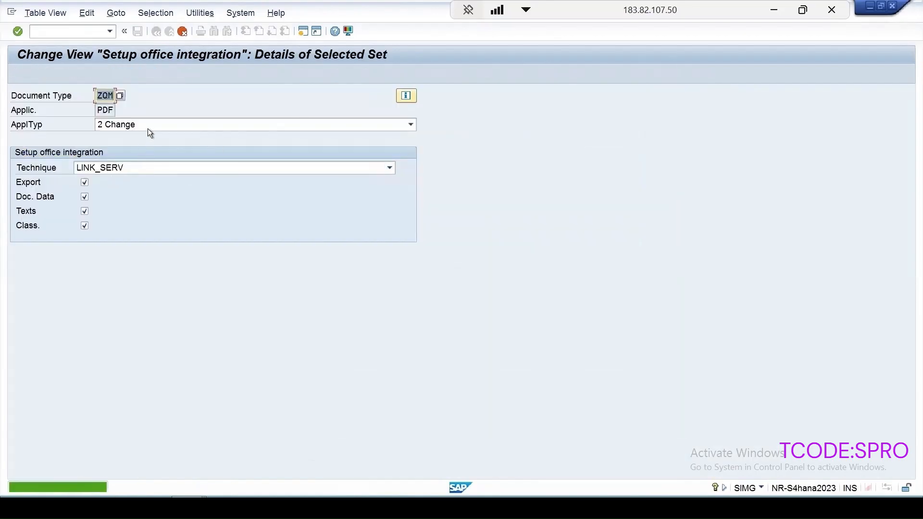
pyautogui.click(154, 125)
pyautogui.click(120, 155)
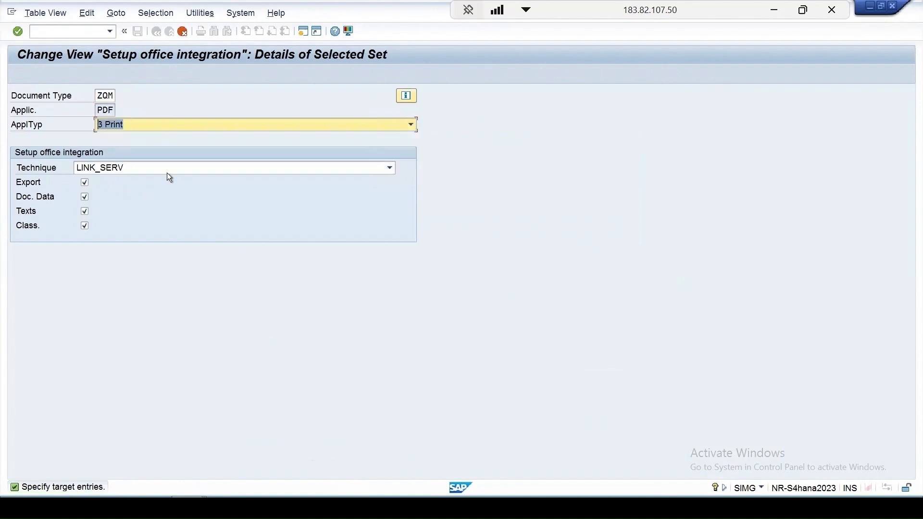
pyautogui.press('F3')
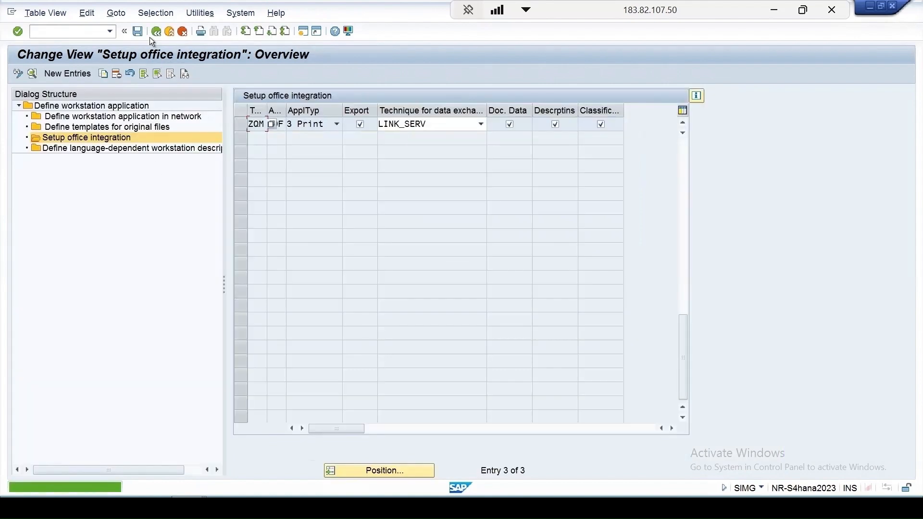
pyautogui.click(137, 31)
# Open transaction QS21 and start creating master inspection characteristic T-PH in plant 1000
pyautogui.click(83, 35)
pyautogui.write('/n')
pyautogui.press('Return')
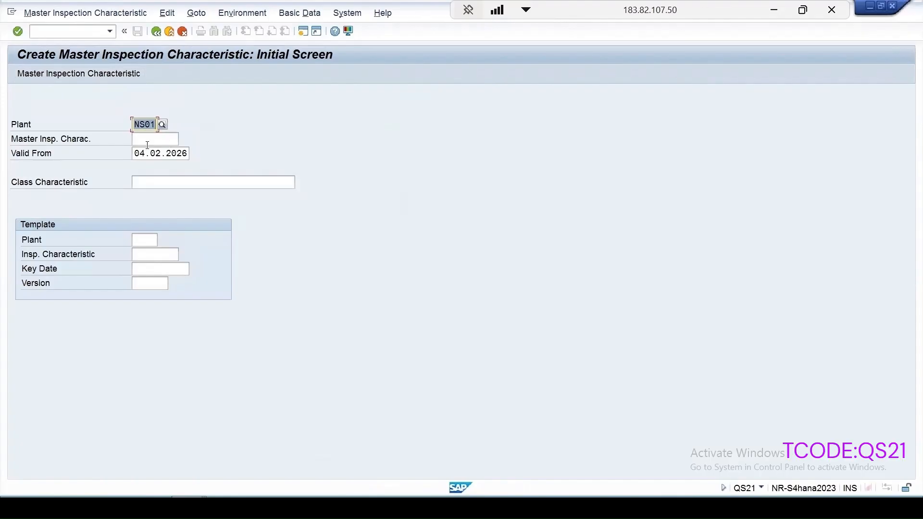
pyautogui.press('BackSpace')
pyautogui.write('1000')
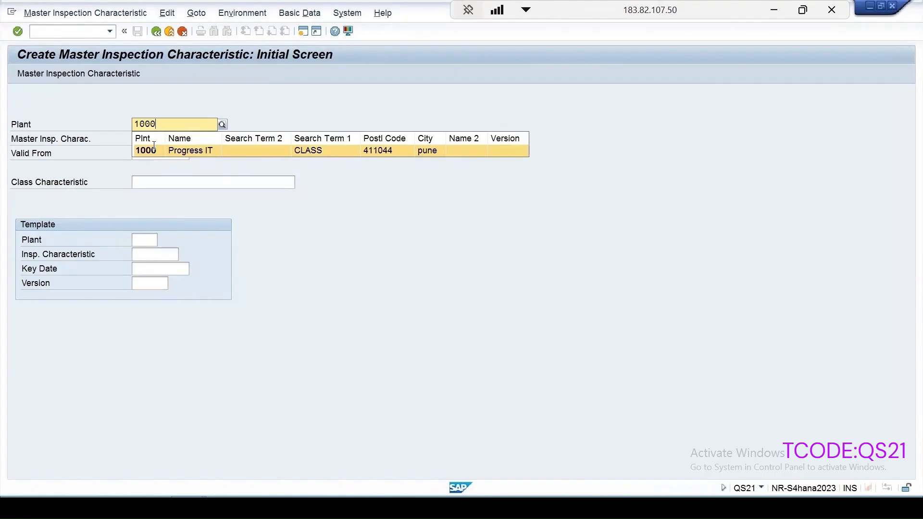
pyautogui.click(154, 149)
pyautogui.click(150, 140)
pyautogui.write('T-Pn')
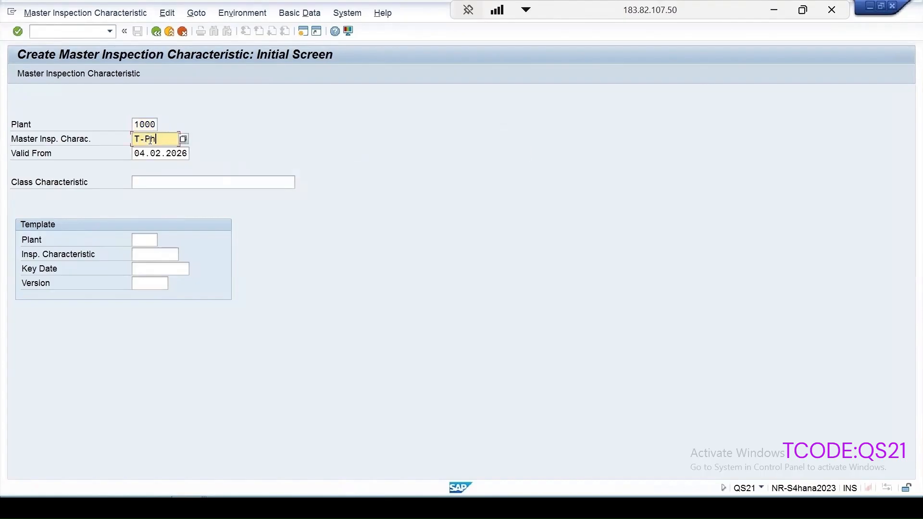
pyautogui.press('Return')
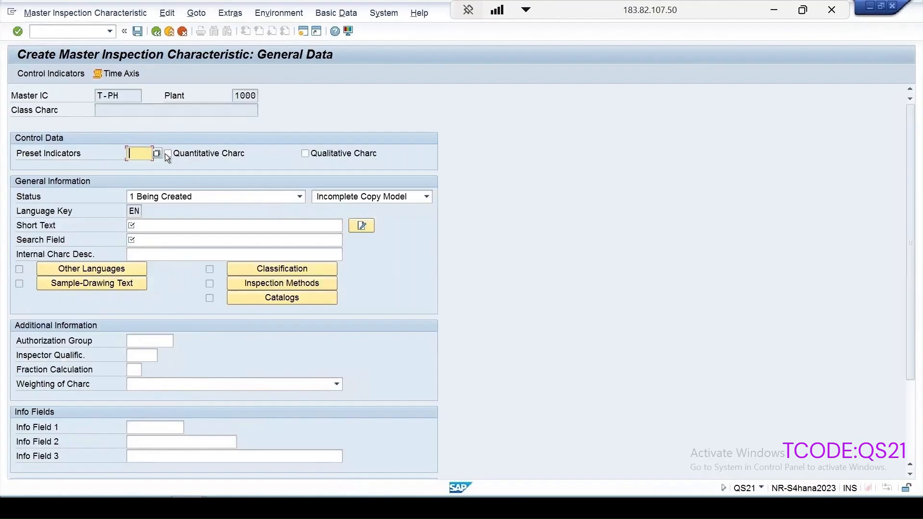
# Make the characteristic quantitative, with Complete Copy Model and status 2 Released
pyautogui.click(168, 153)
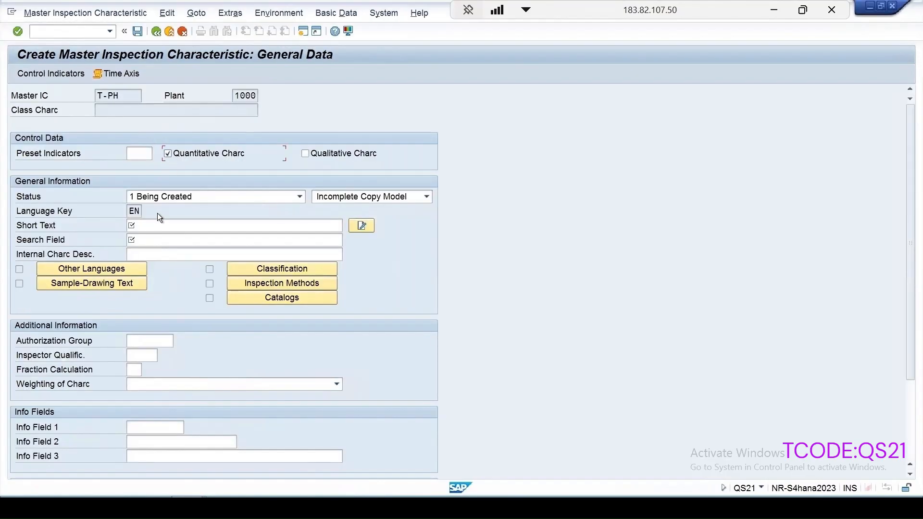
pyautogui.click(333, 198)
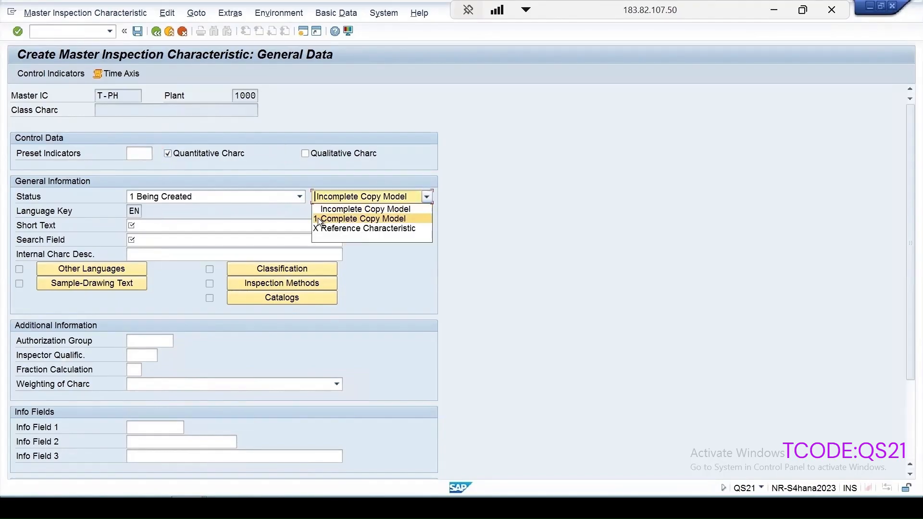
pyautogui.click(318, 219)
pyautogui.click(159, 197)
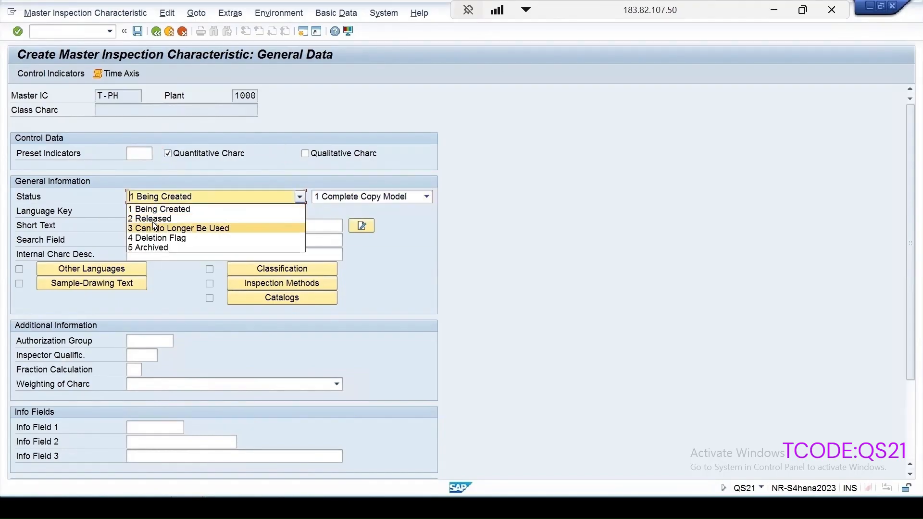
pyautogui.click(154, 219)
# Copy the characteristic name T-PH into its short text and search field
pyautogui.click(5, 95)
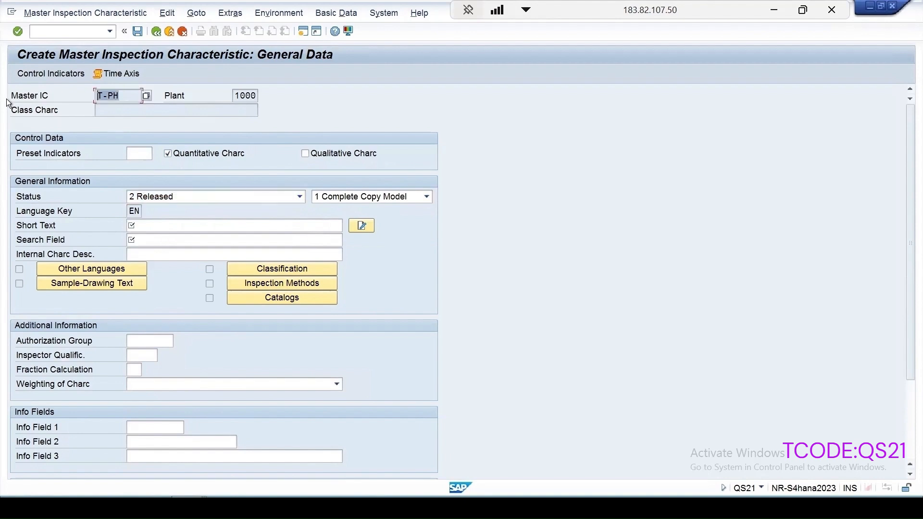
pyautogui.click(144, 225)
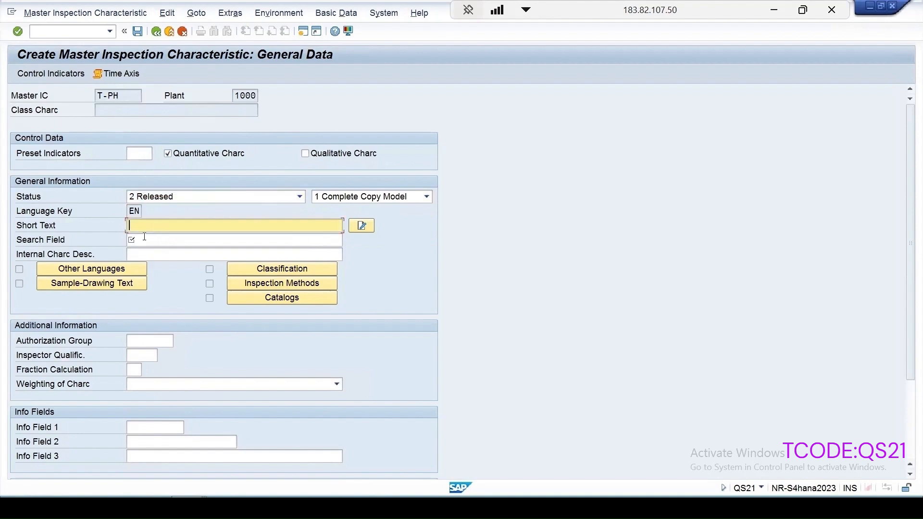
pyautogui.hotkey('ctrl', 'v')
pyautogui.click(142, 240)
pyautogui.hotkey('ctrl', 'v')
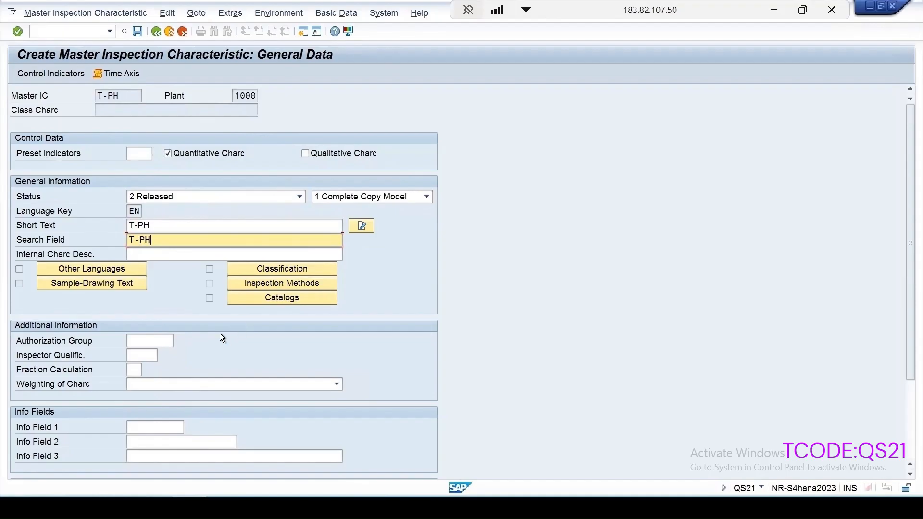
# Set the control indicators to lower and upper specification limits and a sampling procedure, accepting the remaining defaults
pyautogui.click(58, 75)
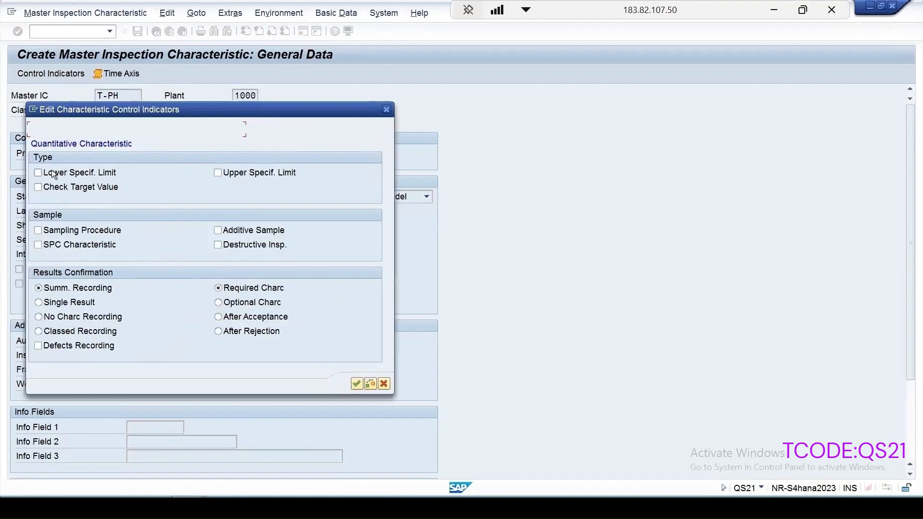
pyautogui.click(227, 175)
pyautogui.click(44, 232)
pyautogui.click(355, 386)
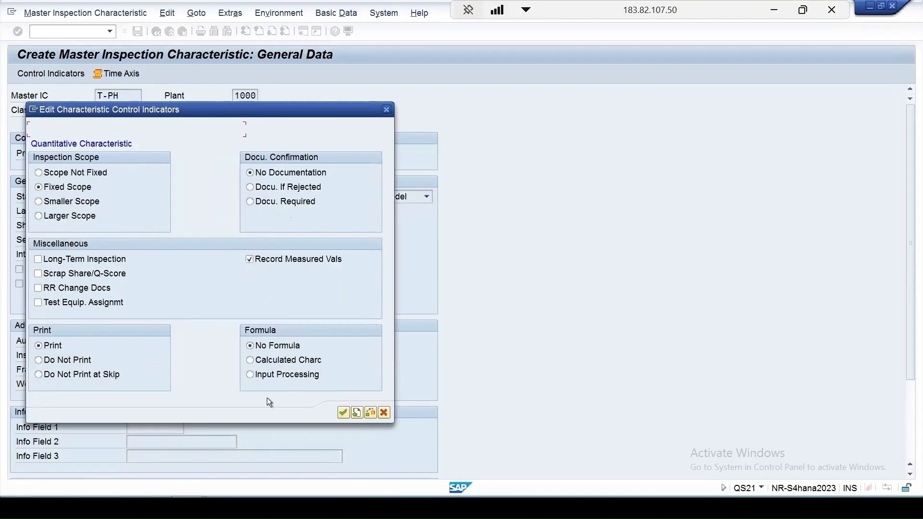
pyautogui.click(342, 414)
# Enter a lower limit of 6 and an upper limit of 8 in the characteristic's quantitative data
pyautogui.click(285, 325)
pyautogui.click(100, 203)
pyautogui.write('6')
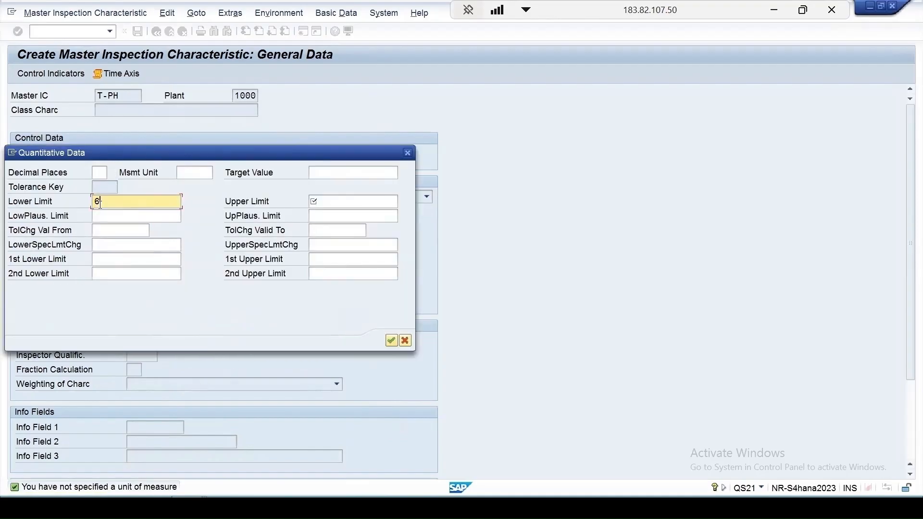
pyautogui.click(351, 202)
pyautogui.write('8')
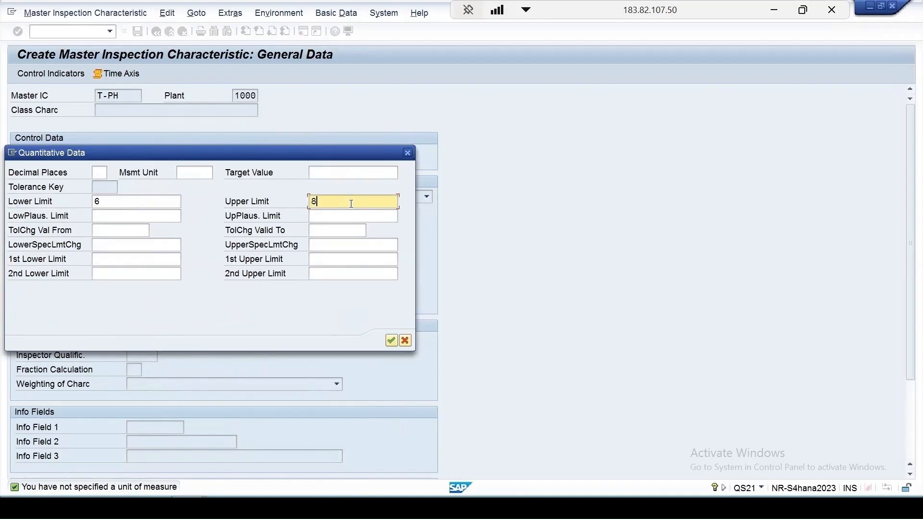
pyautogui.click(393, 343)
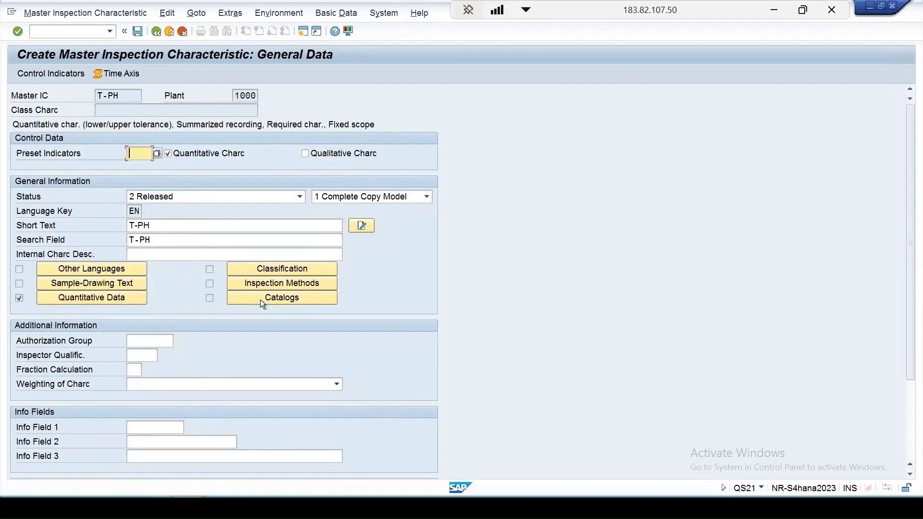
# Check the inspection methods assigned to characteristic T-PH
pyautogui.click(296, 288)
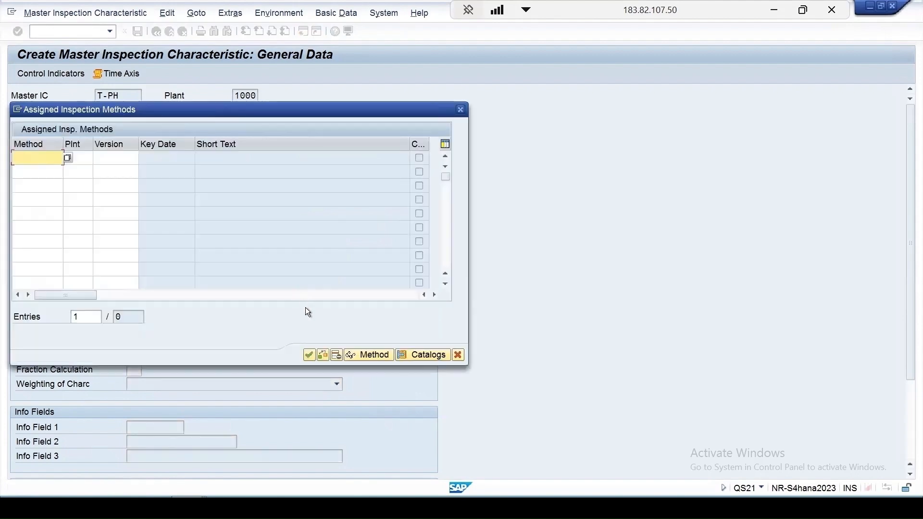
pyautogui.moveTo(183, 110); pyautogui.dragTo(577, 196)
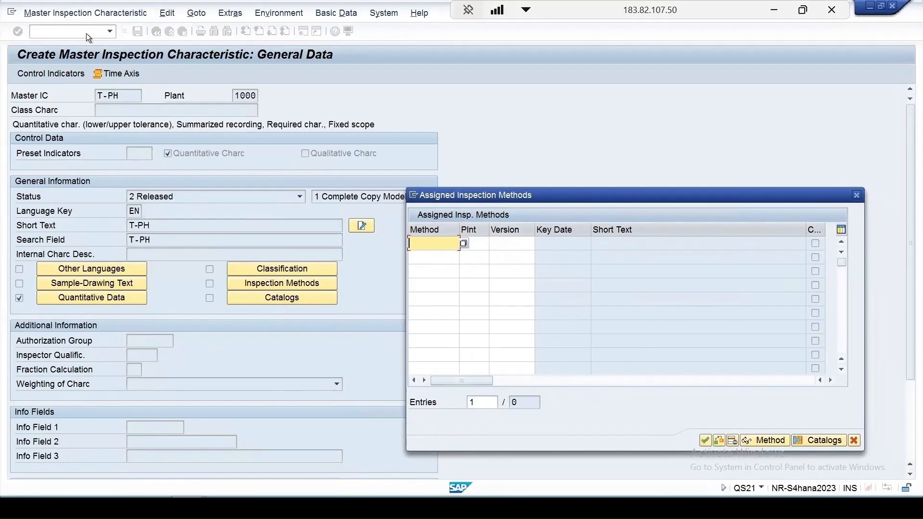
pyautogui.click(857, 195)
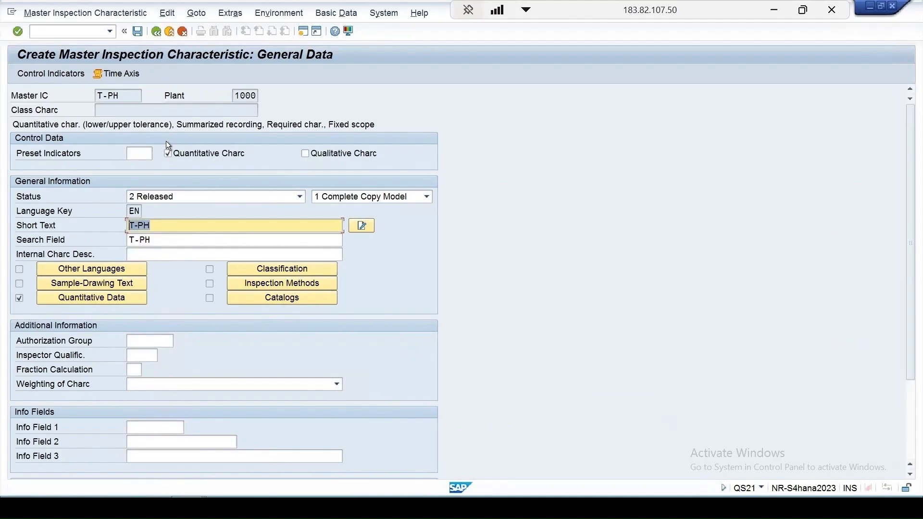
# Save characteristic T-PH and open transaction QS31 to create an inspection method
pyautogui.click(139, 32)
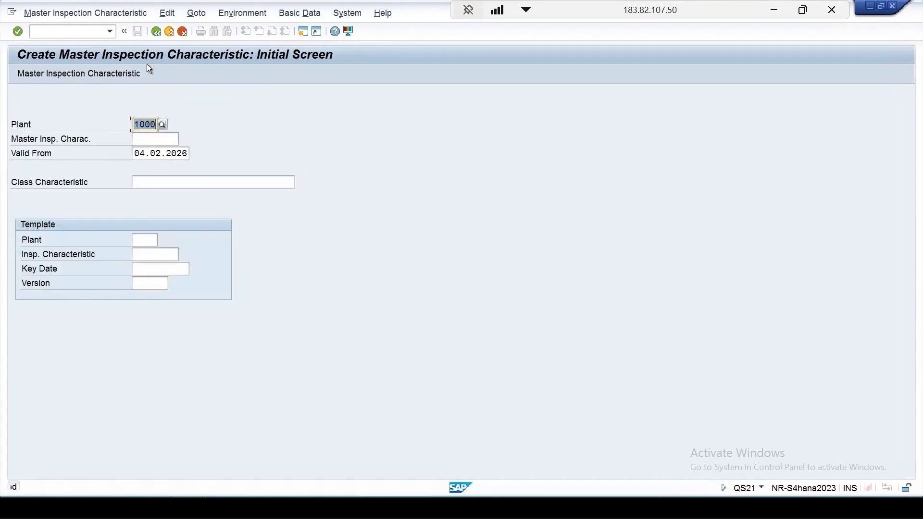
pyautogui.click(82, 36)
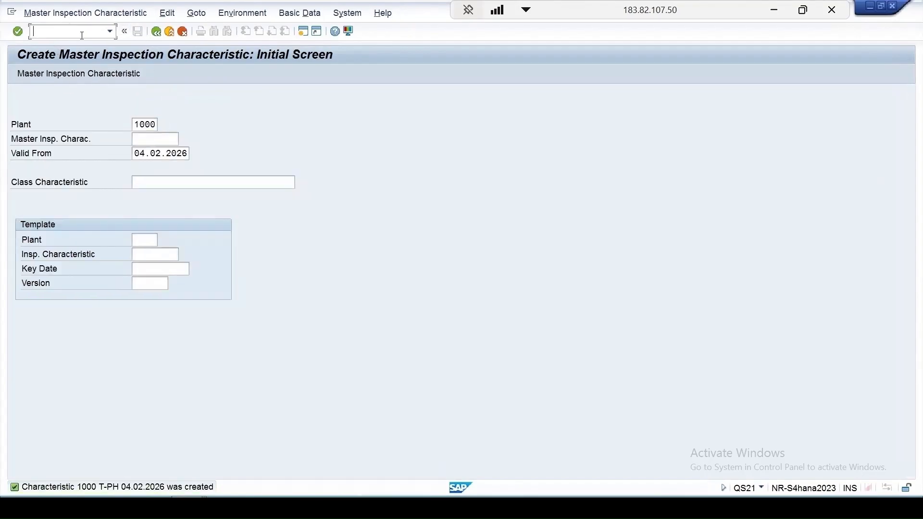
pyautogui.write('/nqs31')
pyautogui.press('Return')
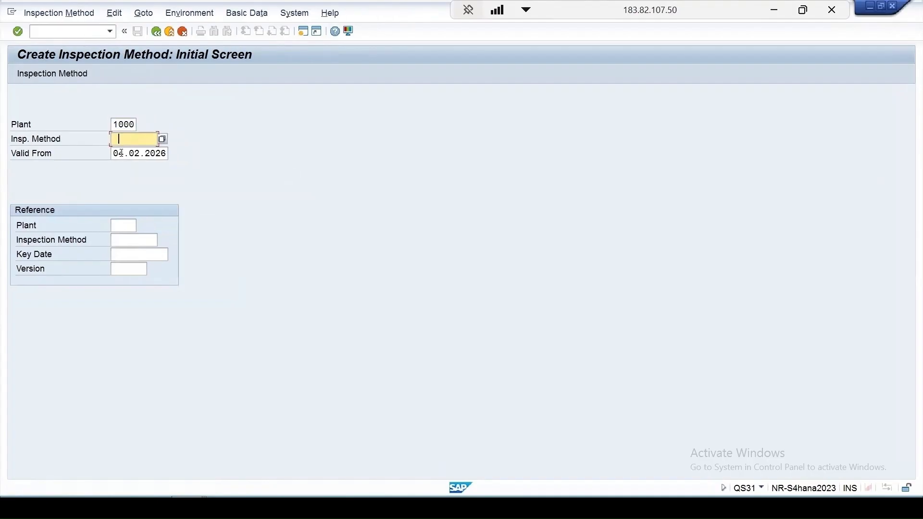
# Create inspection method T-PH in plant 1000 with status Released and T-PH as both short text and search field
pyautogui.write('T-Ph')
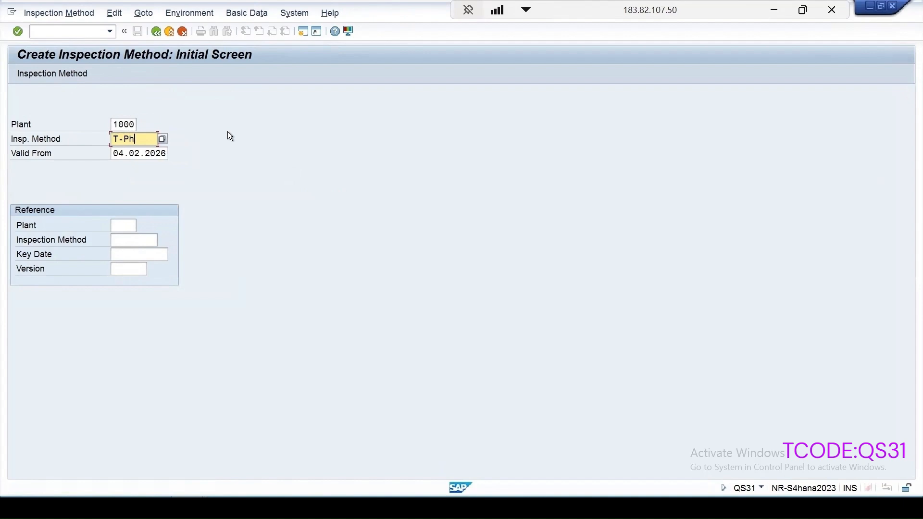
pyautogui.press('Return')
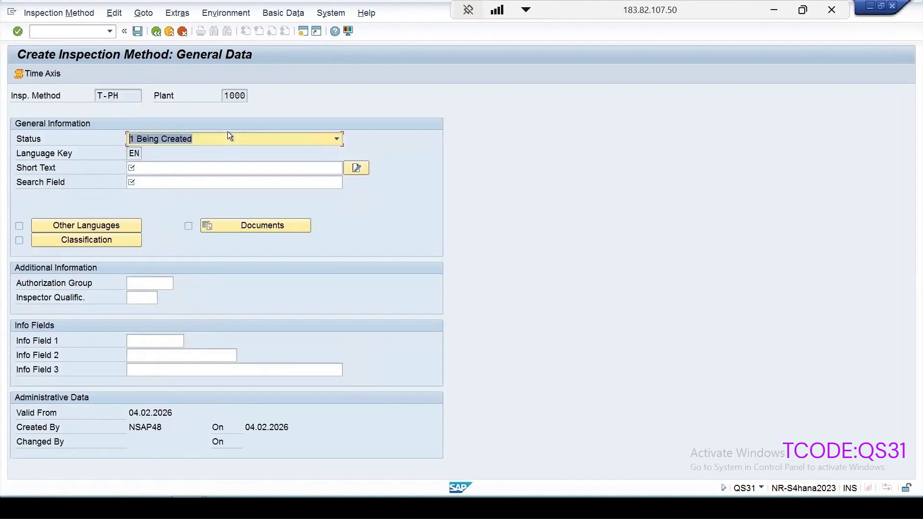
pyautogui.click(229, 135)
pyautogui.click(164, 159)
pyautogui.click(149, 165)
pyautogui.write('T-PH')
pyautogui.press('Tab')
pyautogui.write('T-PH')
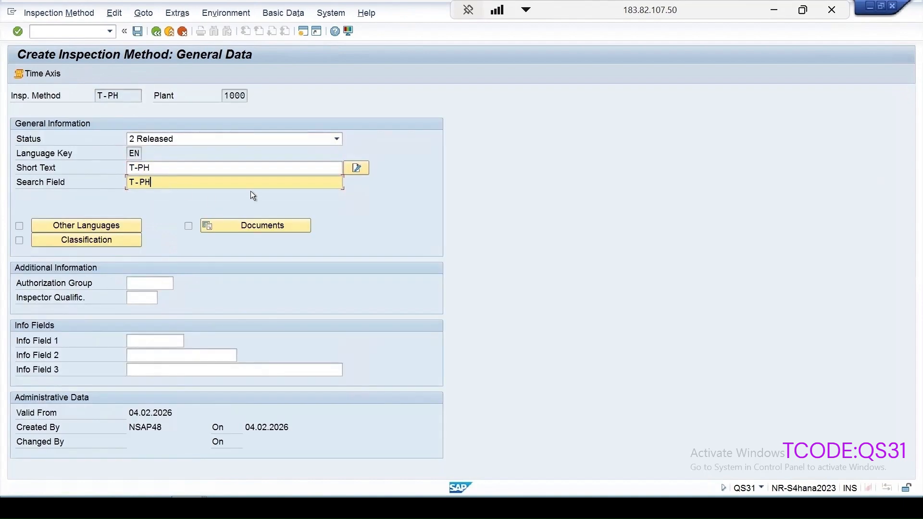
# Add the line "test" to the inspection method's long text, dismissing the Office activation wizard, and return to the general data
pyautogui.click(356, 169)
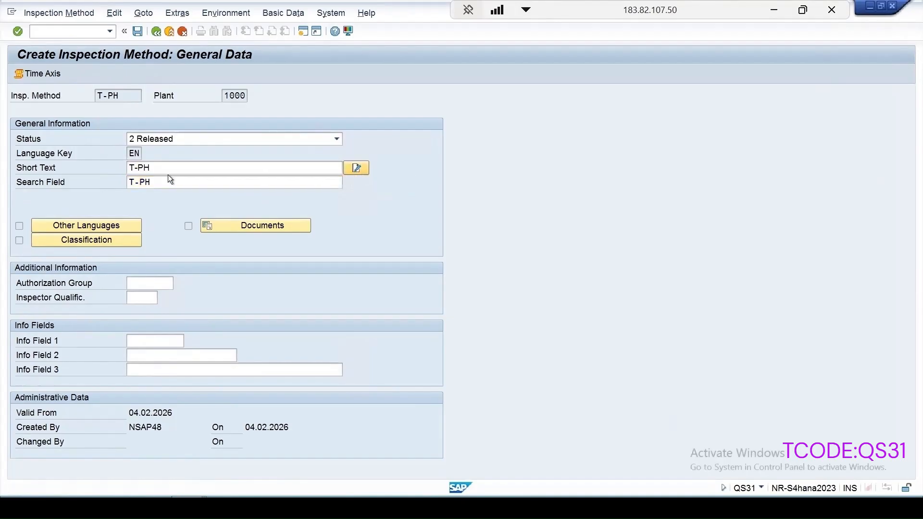
pyautogui.click(307, 282)
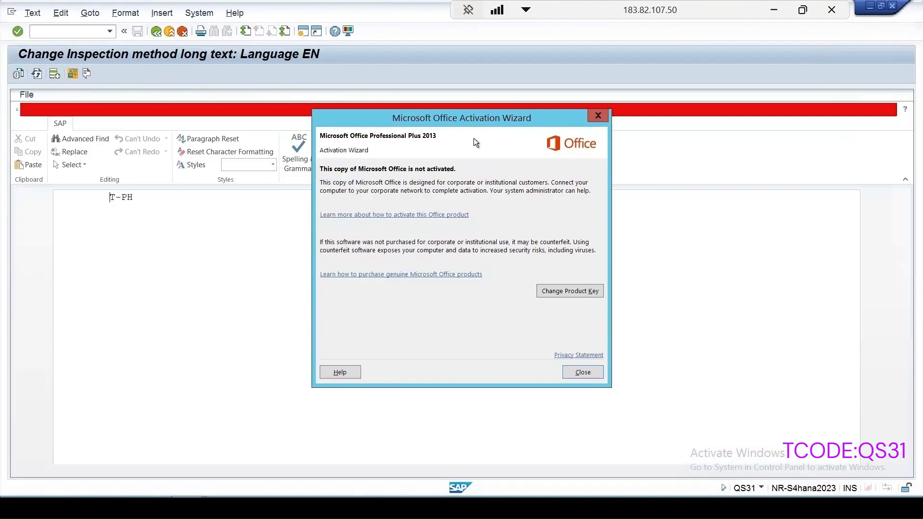
pyautogui.click(582, 203)
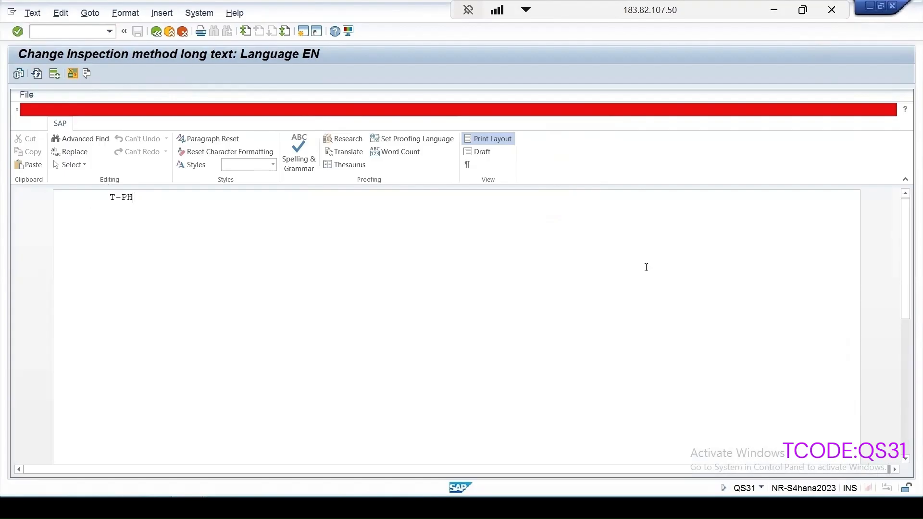
pyautogui.press('Return')
pyautogui.write('test')
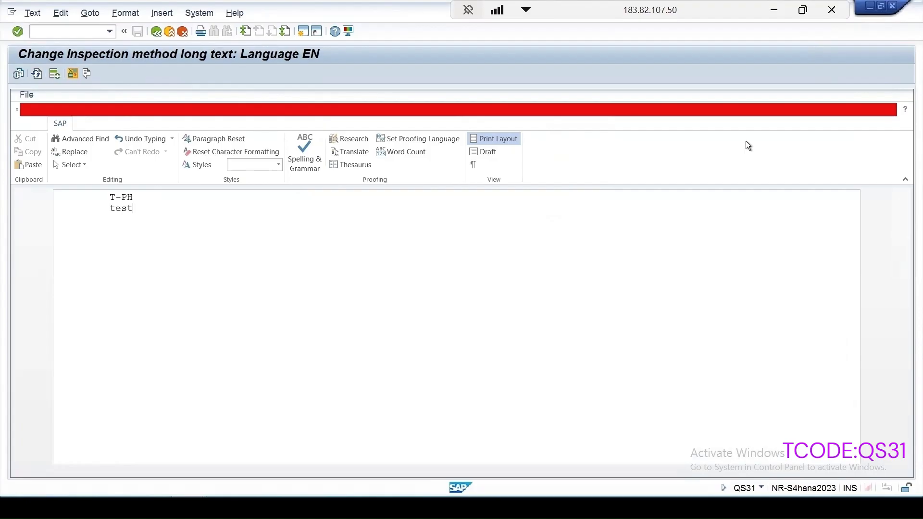
pyautogui.click(155, 35)
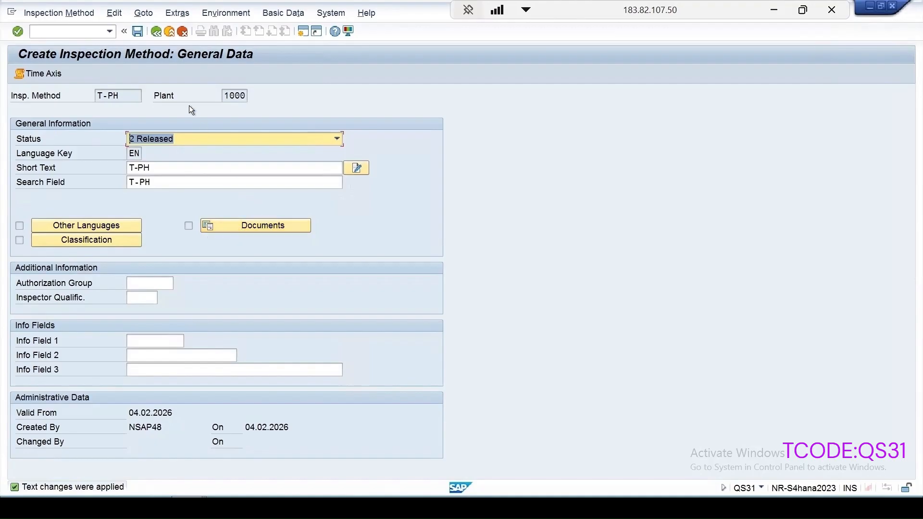
pyautogui.click(232, 226)
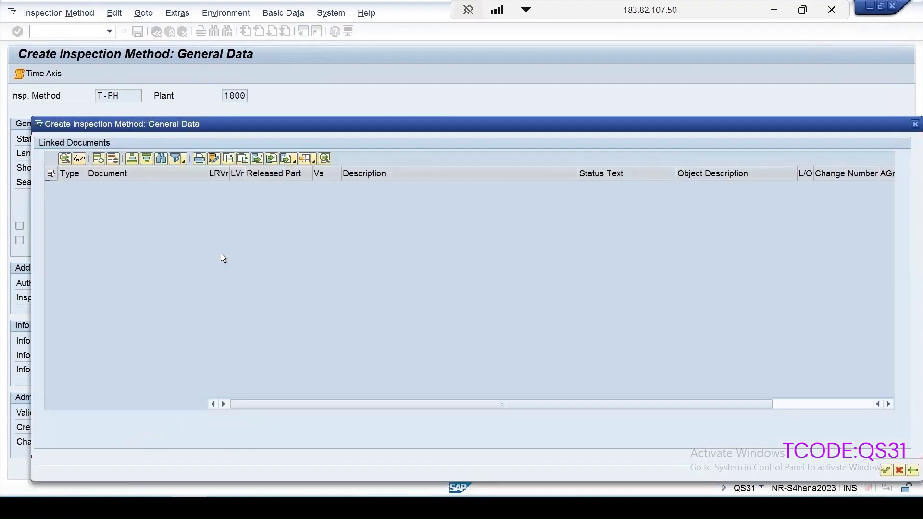
pyautogui.click(99, 160)
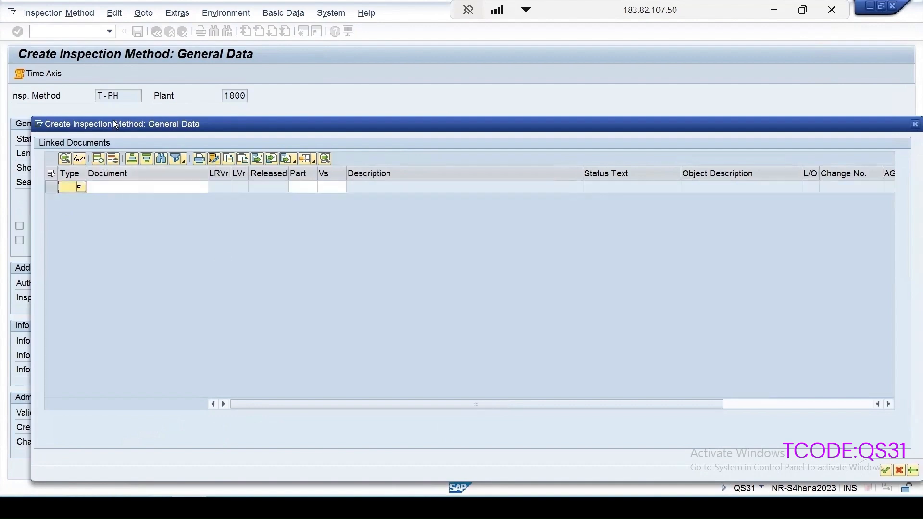
pyautogui.click(81, 188)
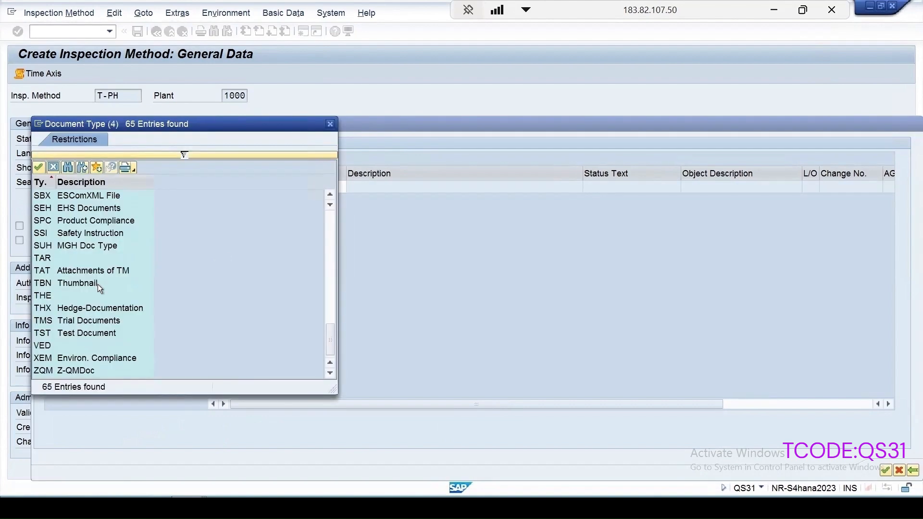
pyautogui.click(43, 370)
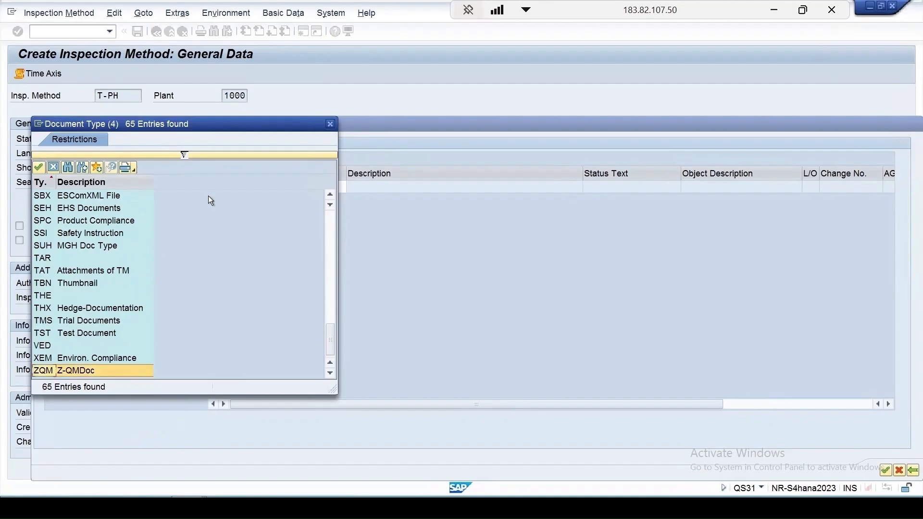
pyautogui.doubleClick(86, 371)
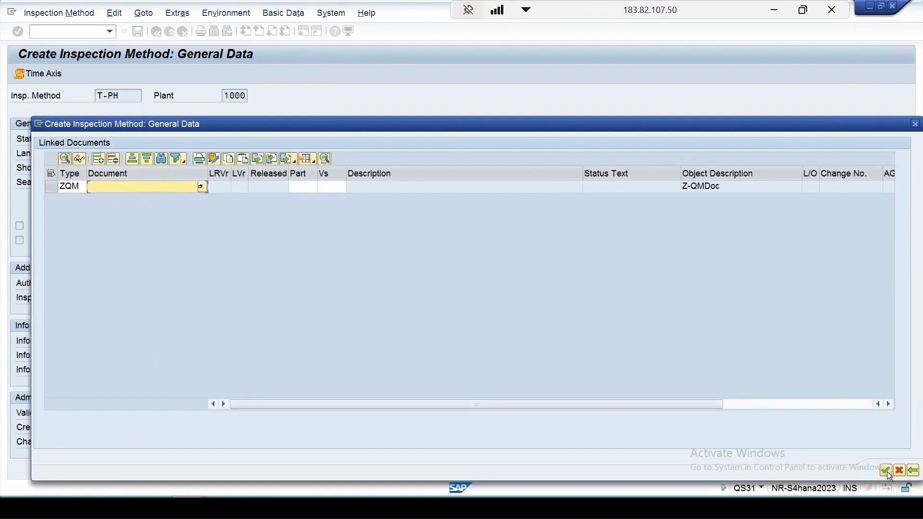
pyautogui.click(901, 472)
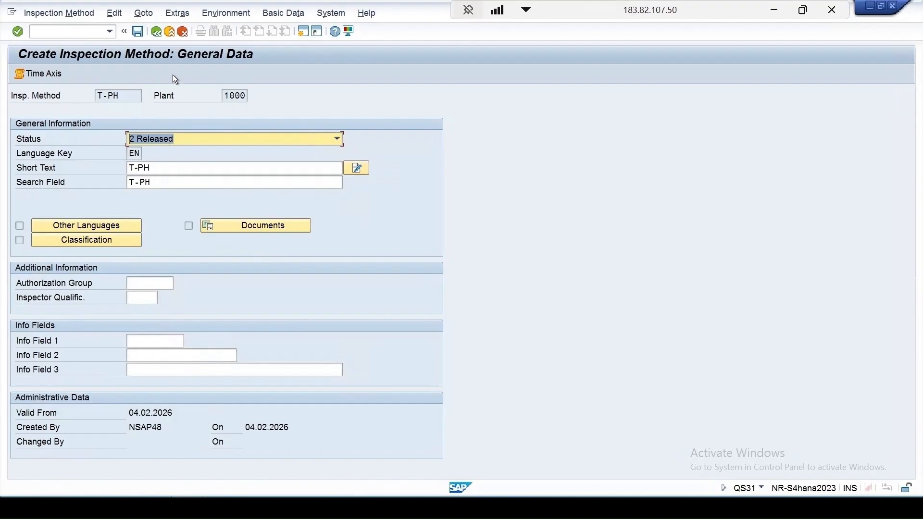
# Save inspection method T-PH and open transaction CV01N to create a document
pyautogui.click(138, 32)
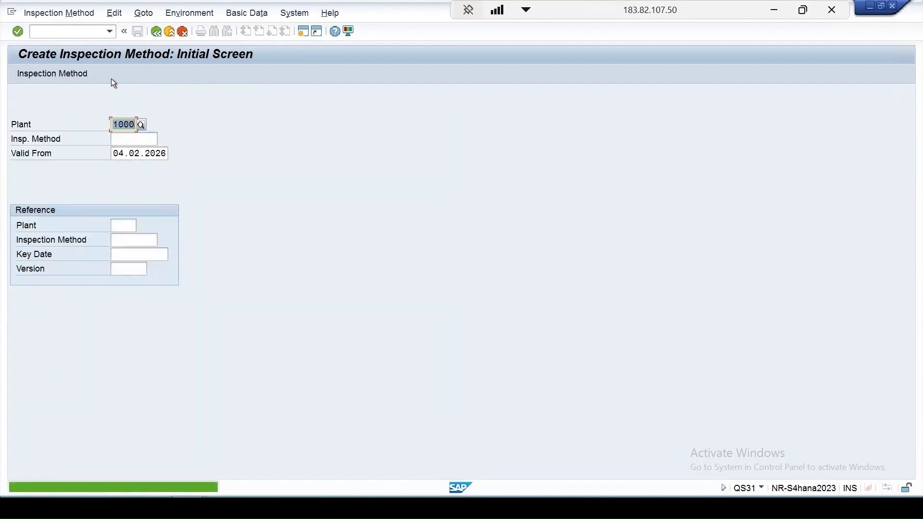
pyautogui.click(110, 32)
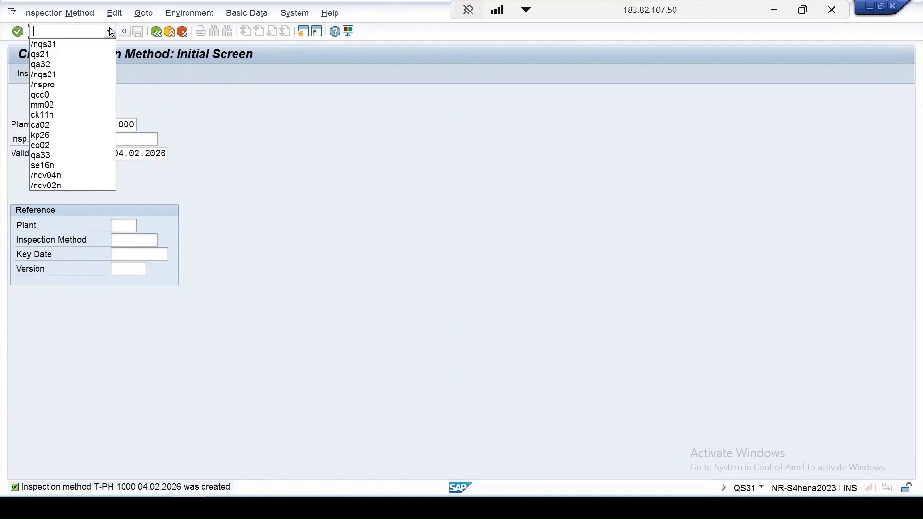
pyautogui.click(50, 187)
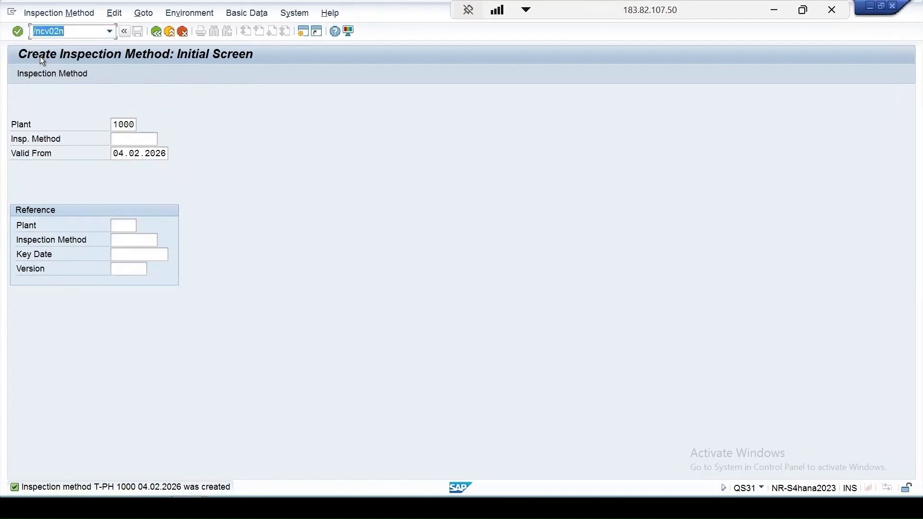
pyautogui.click(58, 31)
pyautogui.press('BackSpace')
pyautogui.write('1')
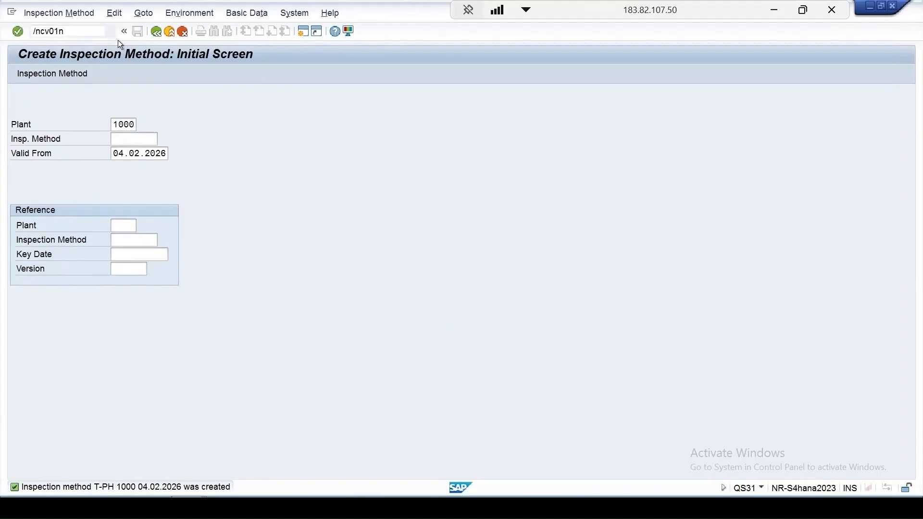
pyautogui.press('Return')
# Choose document type ZQM (Z-QMDoc) for the new document and continue to its basic data
pyautogui.click(137, 153)
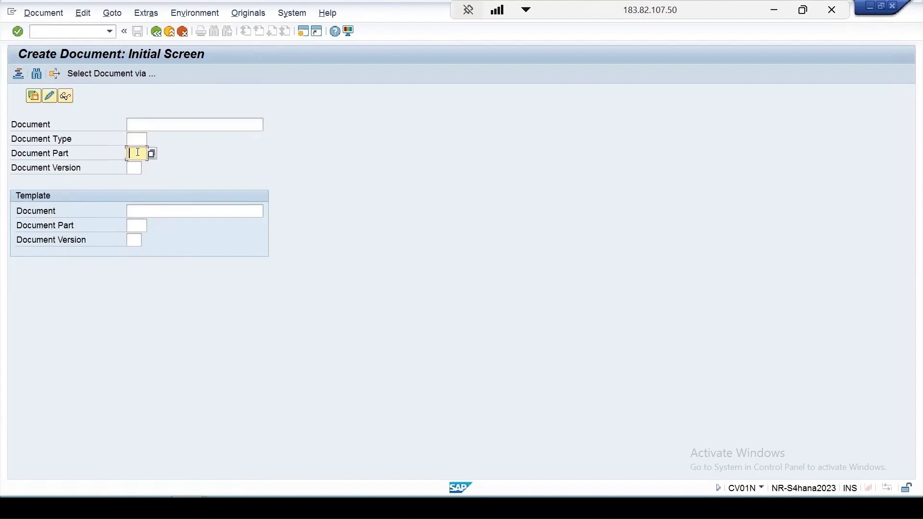
pyautogui.click(136, 139)
pyautogui.click(152, 139)
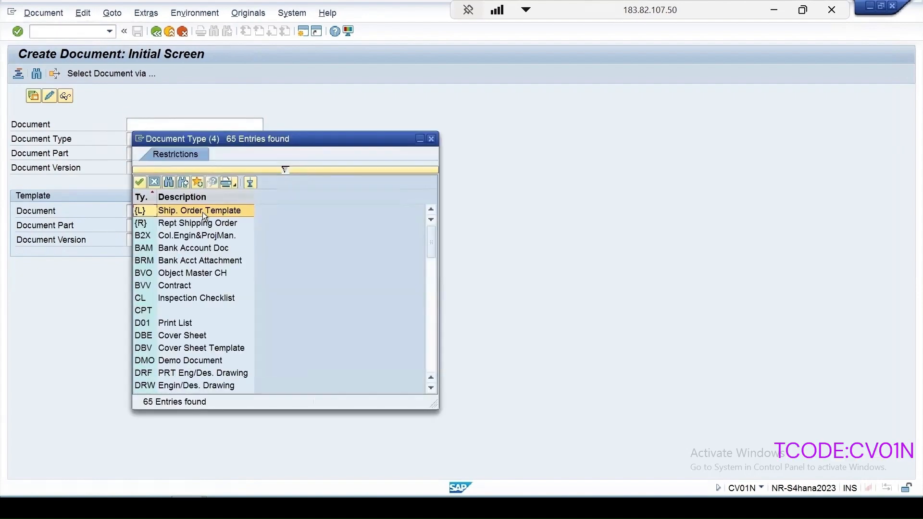
pyautogui.scroll(-15, 237, 345)
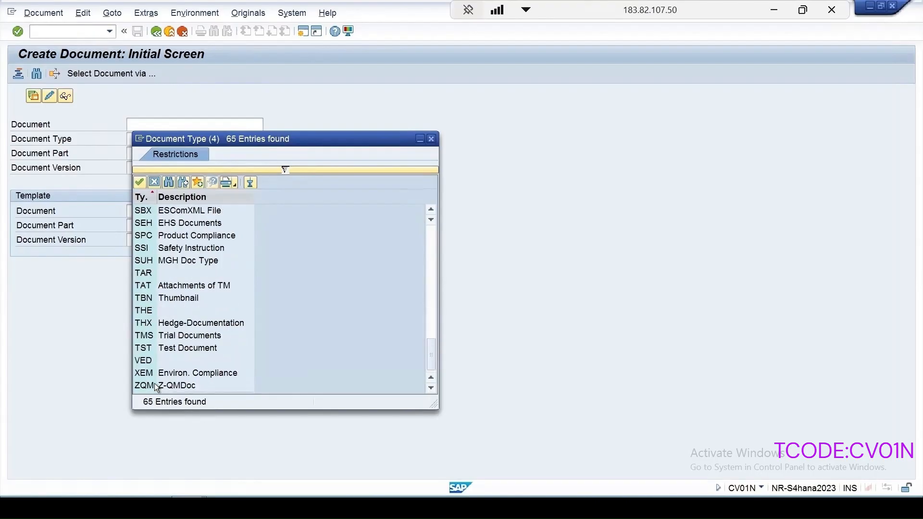
pyautogui.doubleClick(169, 387)
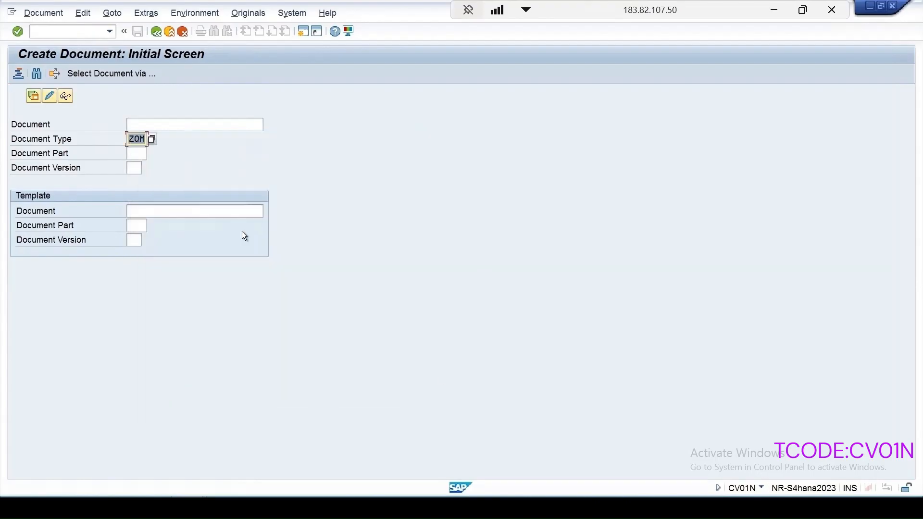
pyautogui.press('Return')
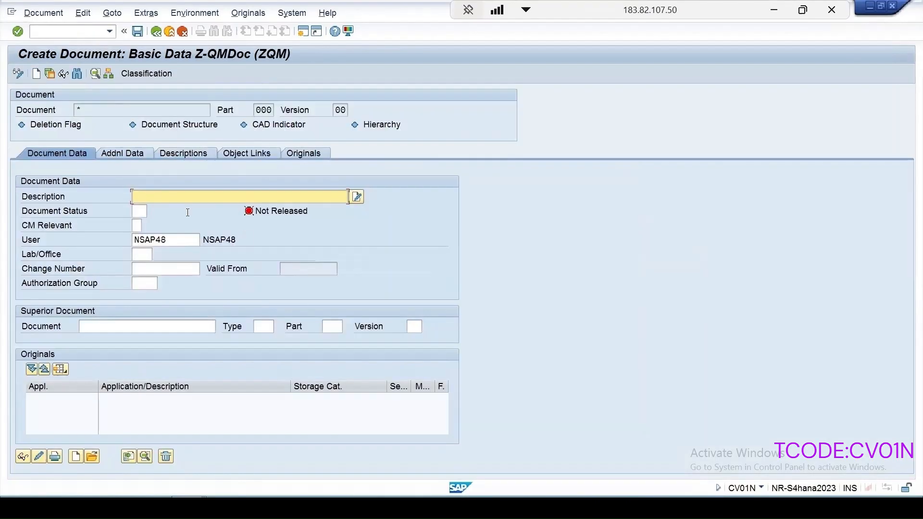
# Describe the document as InspMethod, set its status to AR (Archived), and save it
pyautogui.write('InspMethod')
pyautogui.click(138, 212)
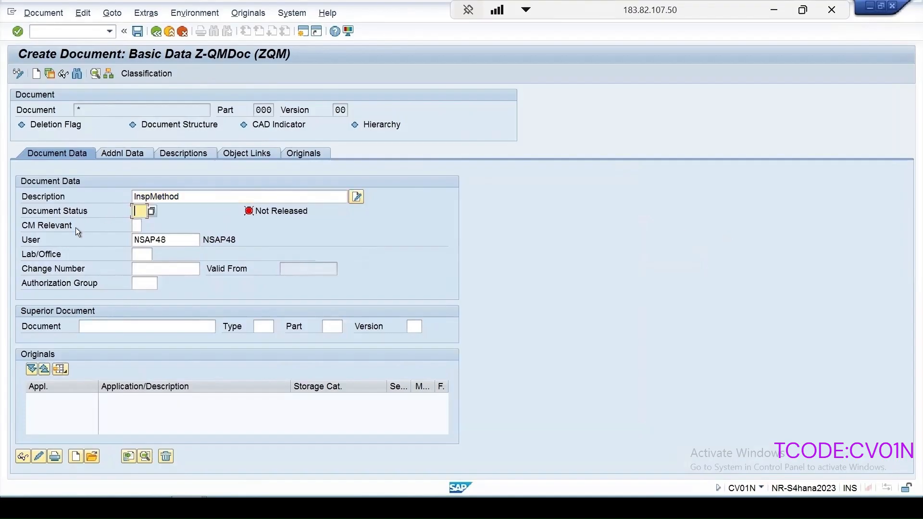
pyautogui.click(151, 212)
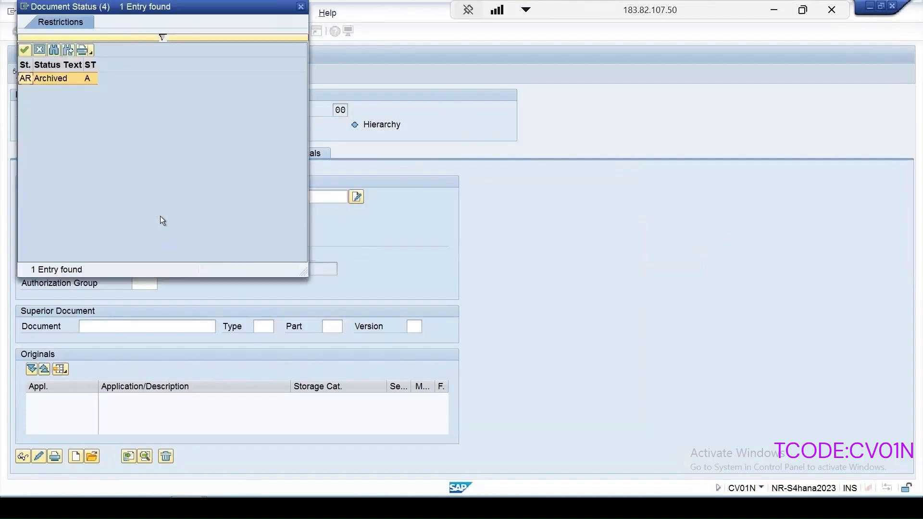
pyautogui.click(56, 80)
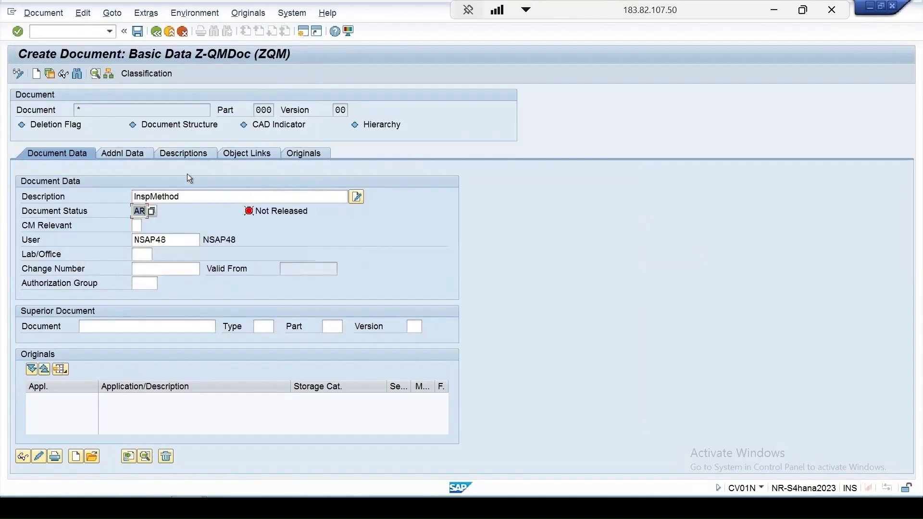
pyautogui.click(136, 31)
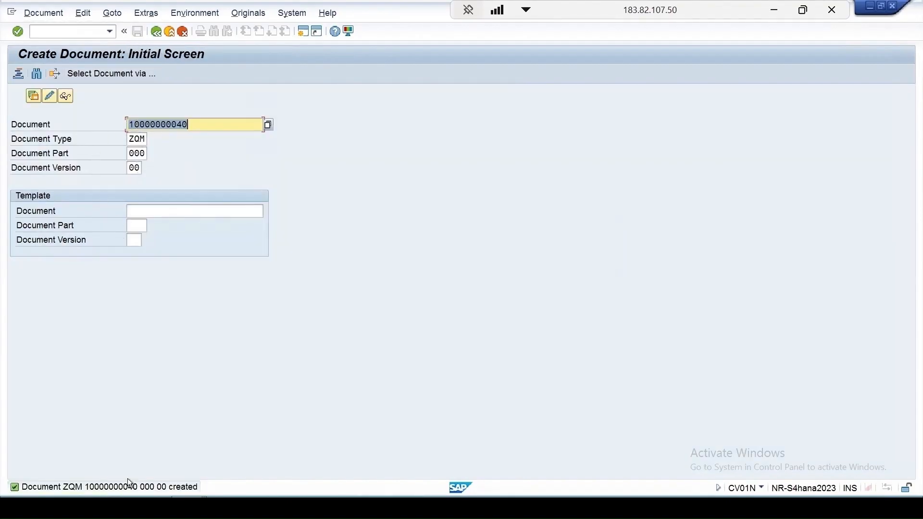
# Open the newly created ZQM document for changing in CV02N and check its originals and object links
pyautogui.click(43, 13)
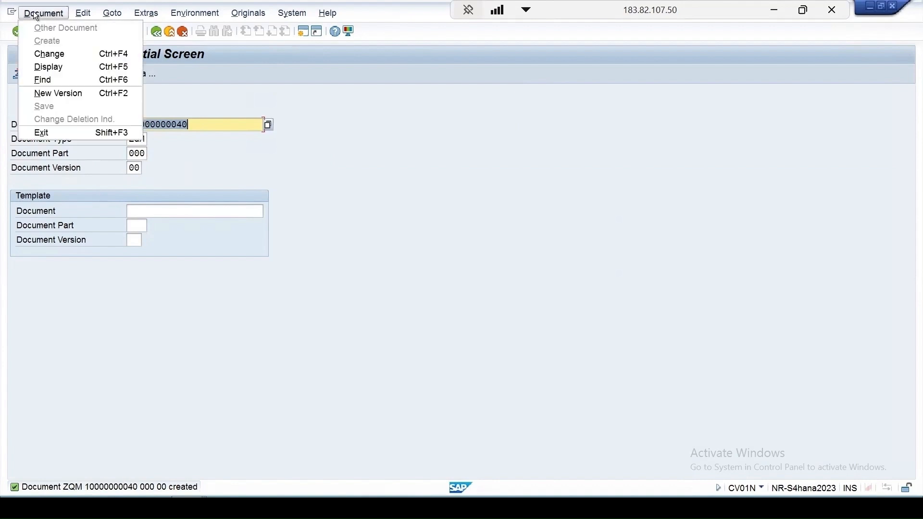
pyautogui.click(50, 57)
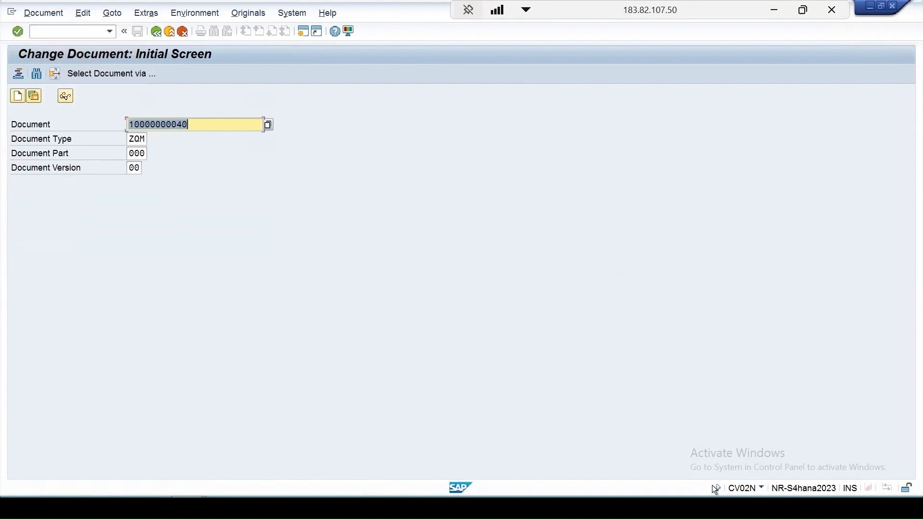
pyautogui.click(762, 489)
pyautogui.click(335, 310)
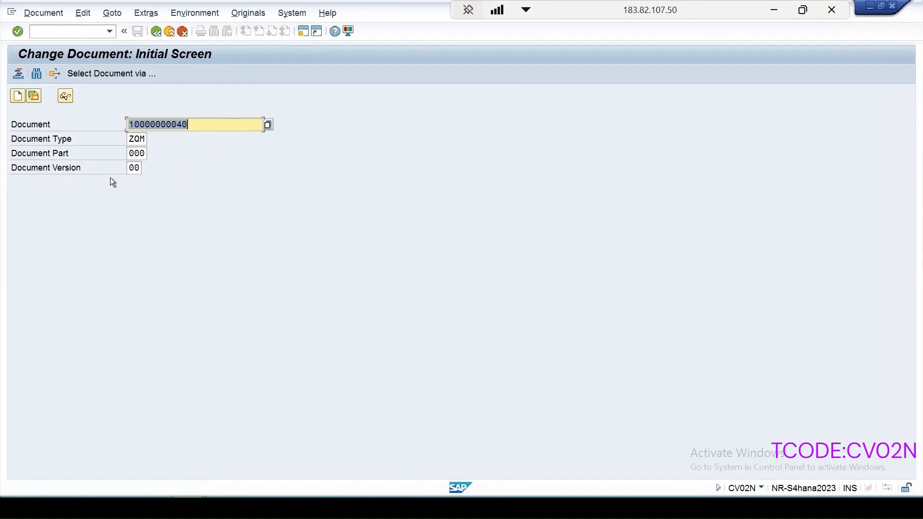
pyautogui.press('Return')
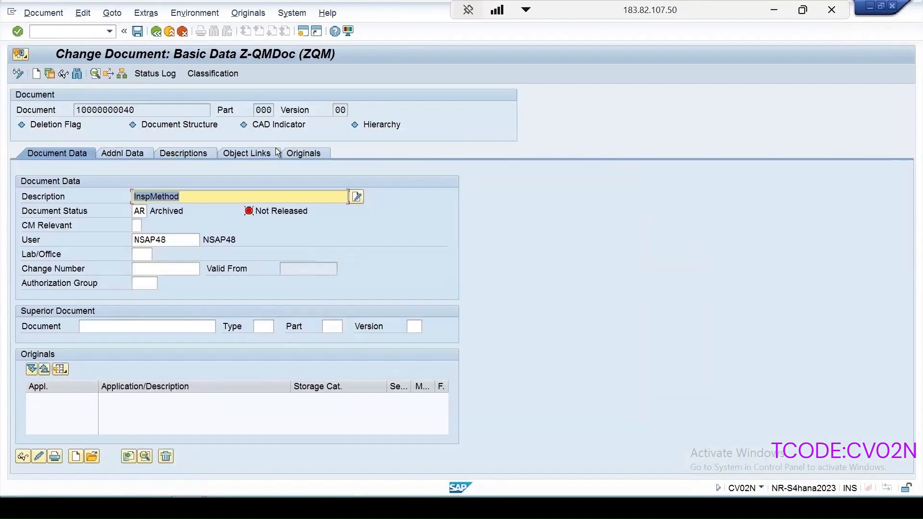
pyautogui.click(307, 154)
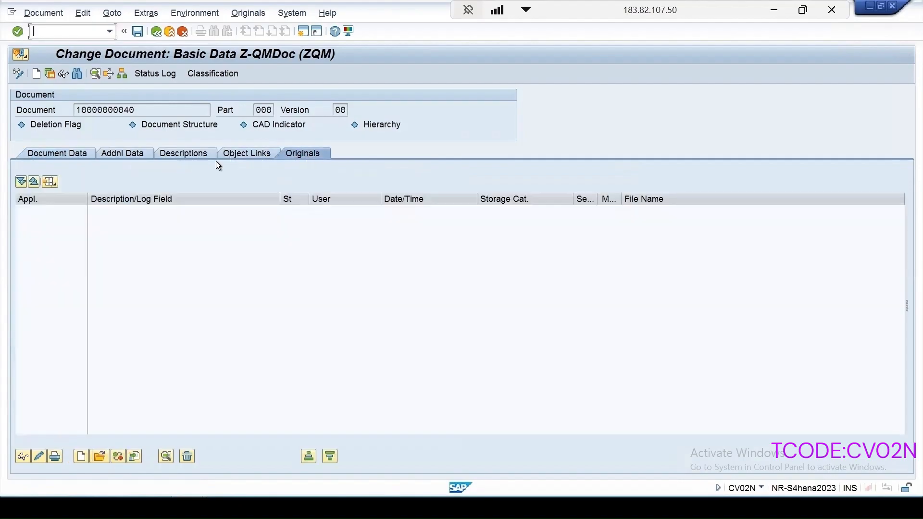
pyautogui.click(245, 154)
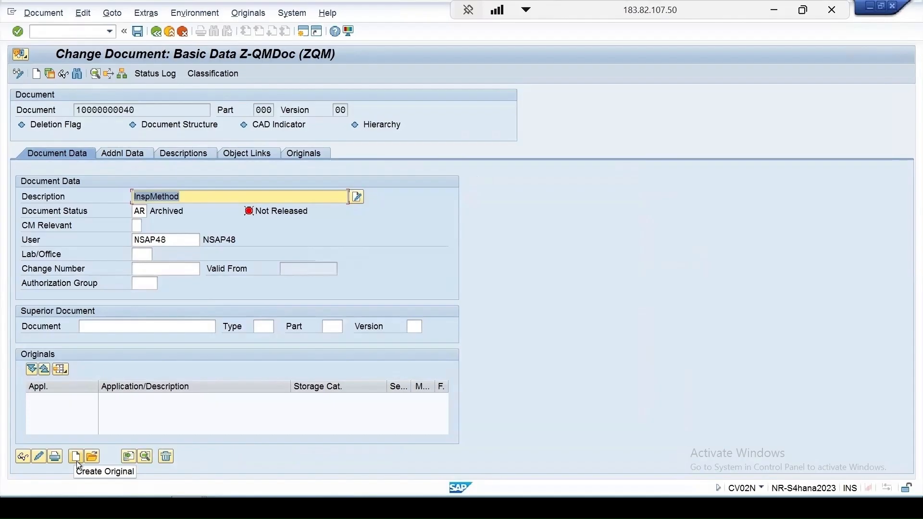
# Create an original for the document with application PDF, description test and data carrier DEFAULT
pyautogui.click(75, 457)
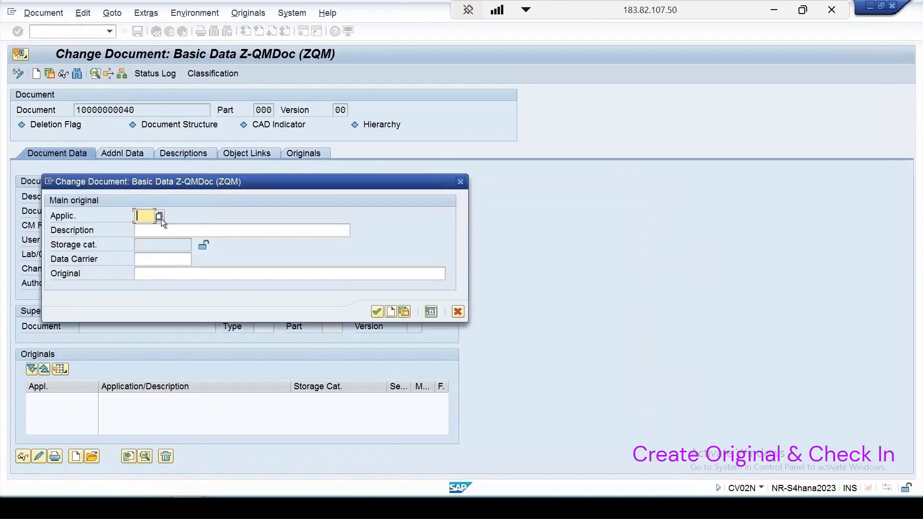
pyautogui.click(160, 219)
pyautogui.scroll(-2, 76, 331)
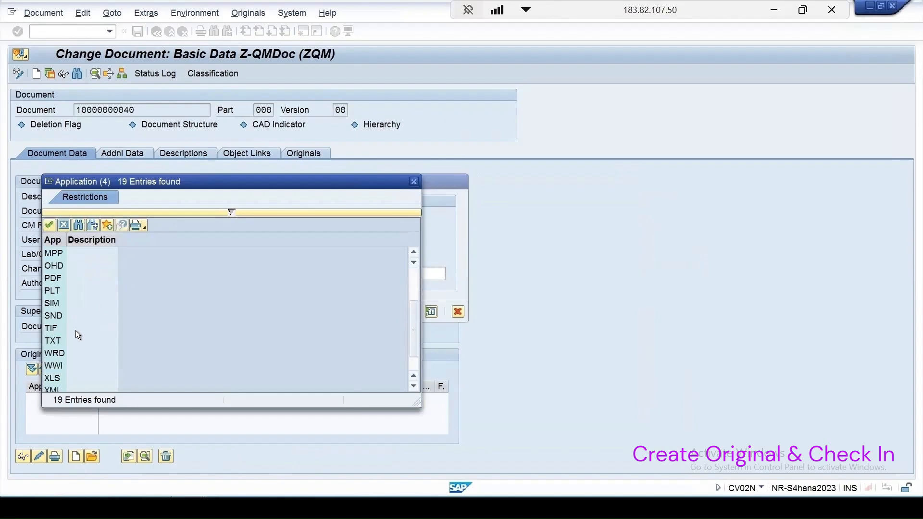
pyautogui.scroll(2, 76, 335)
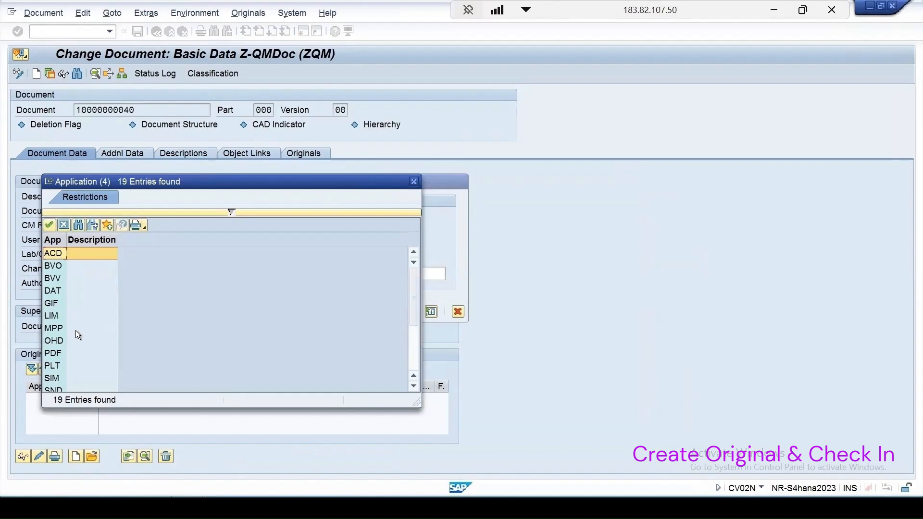
pyautogui.doubleClick(52, 352)
pyautogui.click(154, 231)
pyautogui.click(154, 242)
pyautogui.click(152, 260)
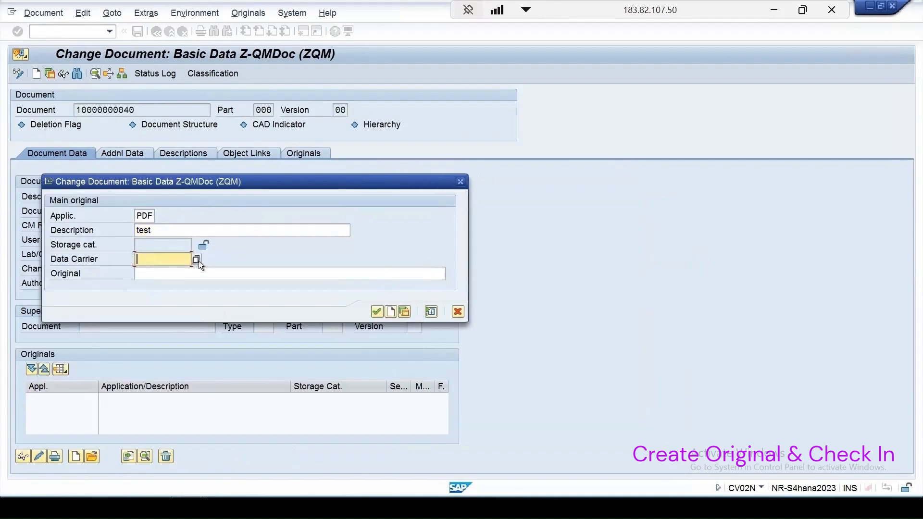
pyautogui.click(197, 260)
pyautogui.doubleClick(102, 252)
# Assign TheoryGuide_pHEssentials.pdf from the Desktop as the original file and confirm the new original
pyautogui.click(238, 274)
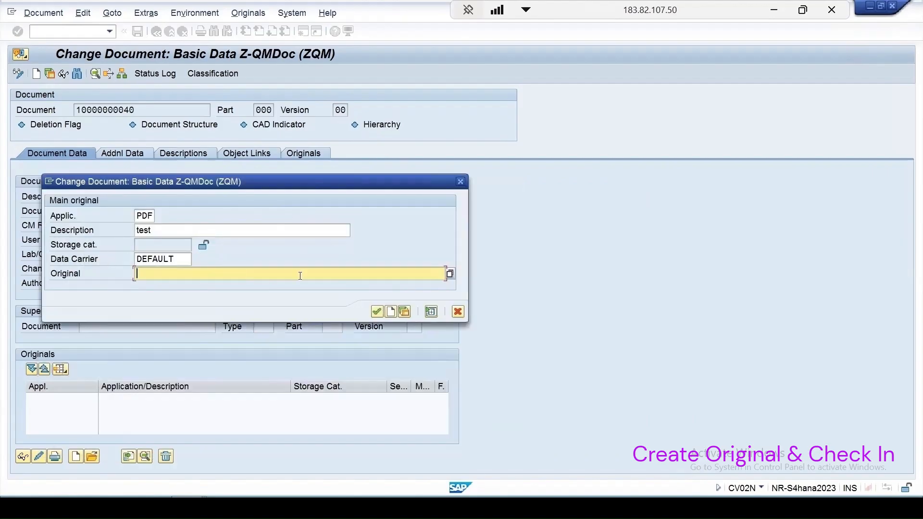
pyautogui.click(450, 274)
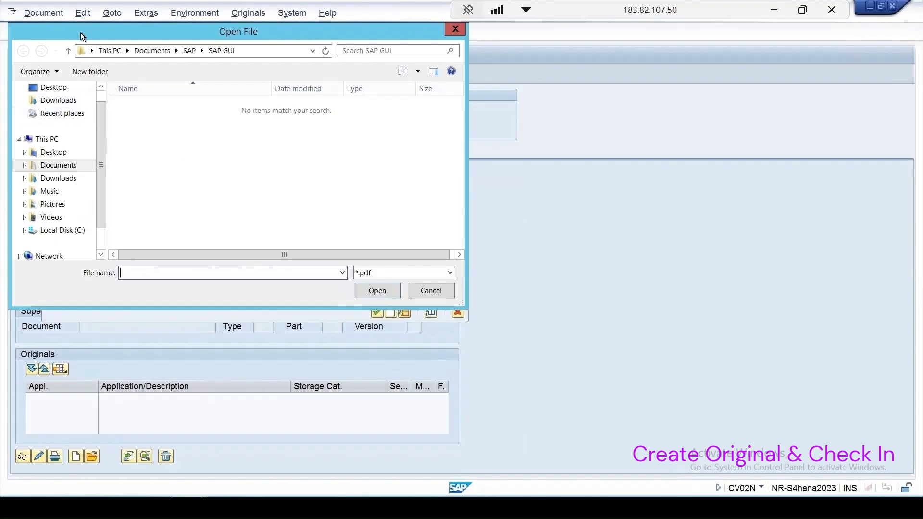
pyautogui.click(46, 89)
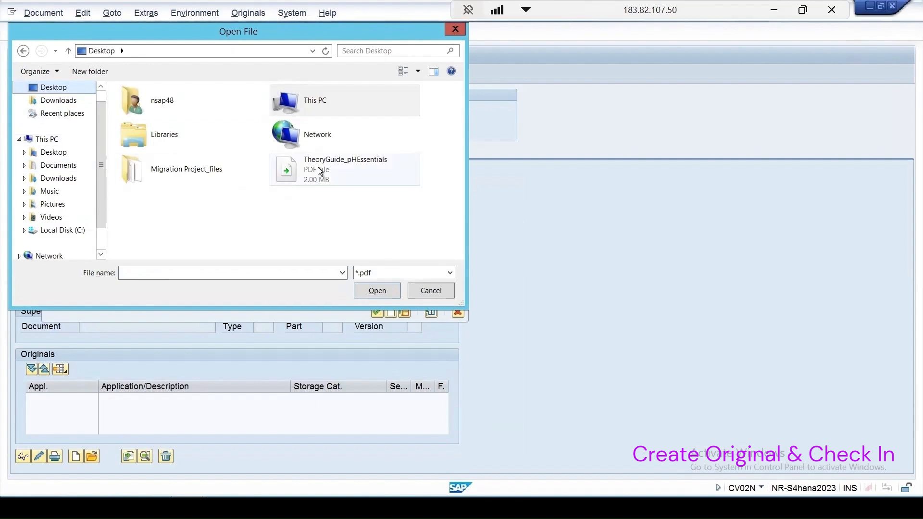
pyautogui.doubleClick(322, 180)
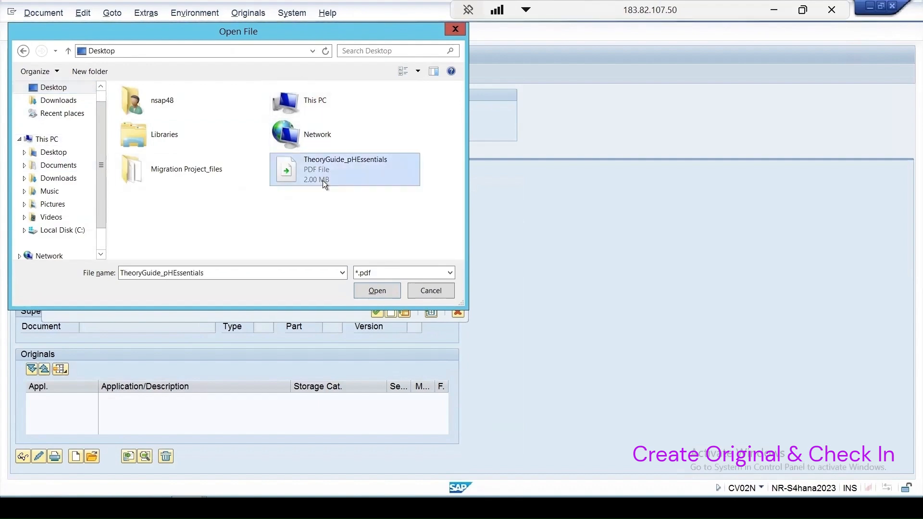
pyautogui.click(111, 277)
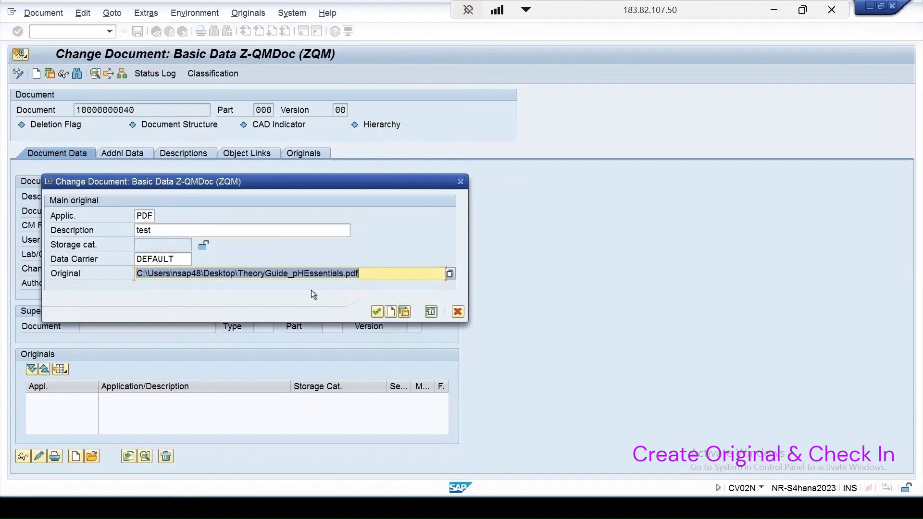
pyautogui.click(376, 311)
pyautogui.click(106, 274)
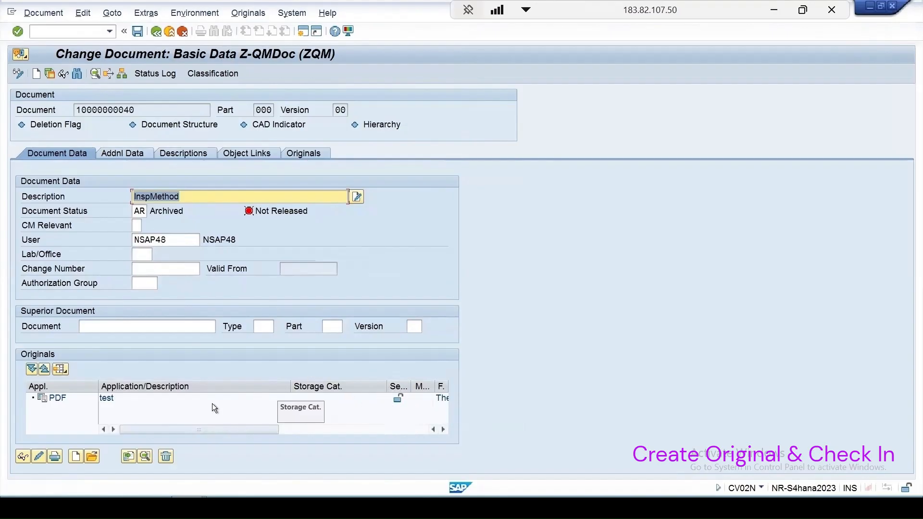
# Check in the PDF original test to storage category DMS_C1_ST
pyautogui.click(145, 400)
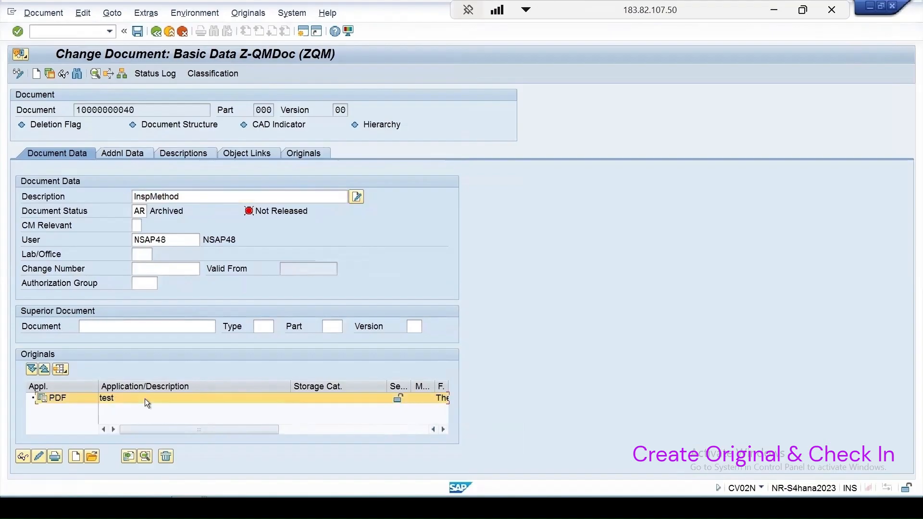
pyautogui.rightClick(186, 400)
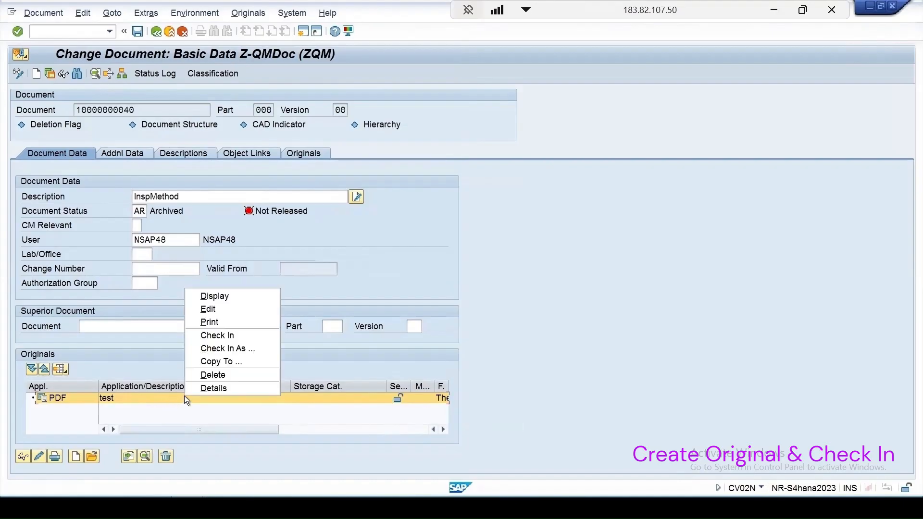
pyautogui.click(213, 338)
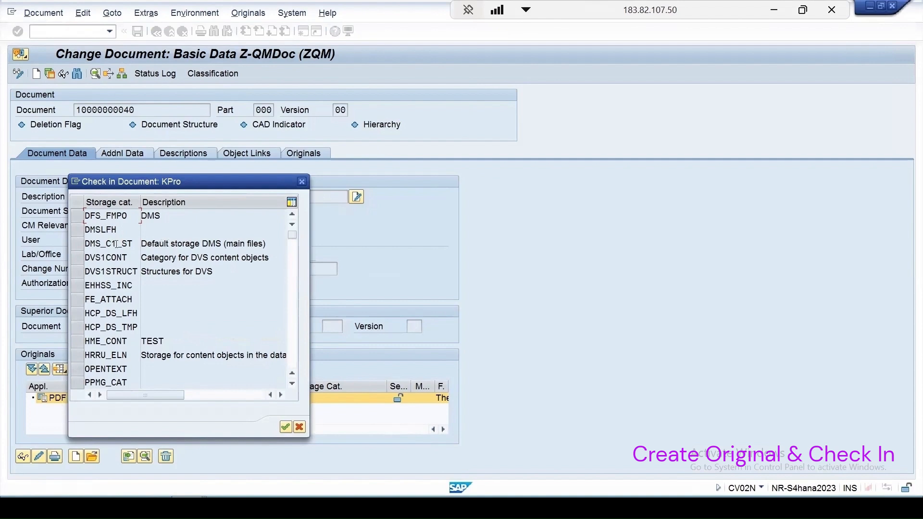
pyautogui.doubleClick(171, 244)
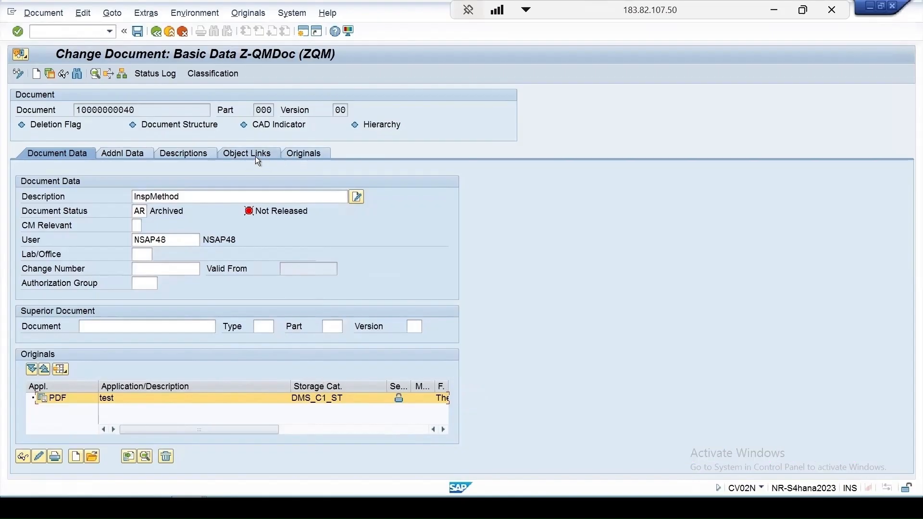
# Review the originals, display the checked-in PDF in Google Chrome with file access allowed, skim its pages and close it
pyautogui.click(309, 155)
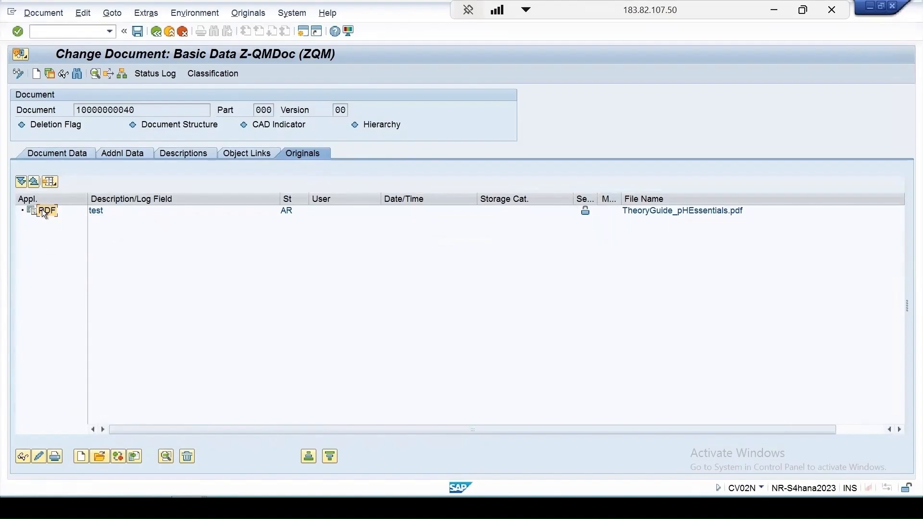
pyautogui.click(65, 153)
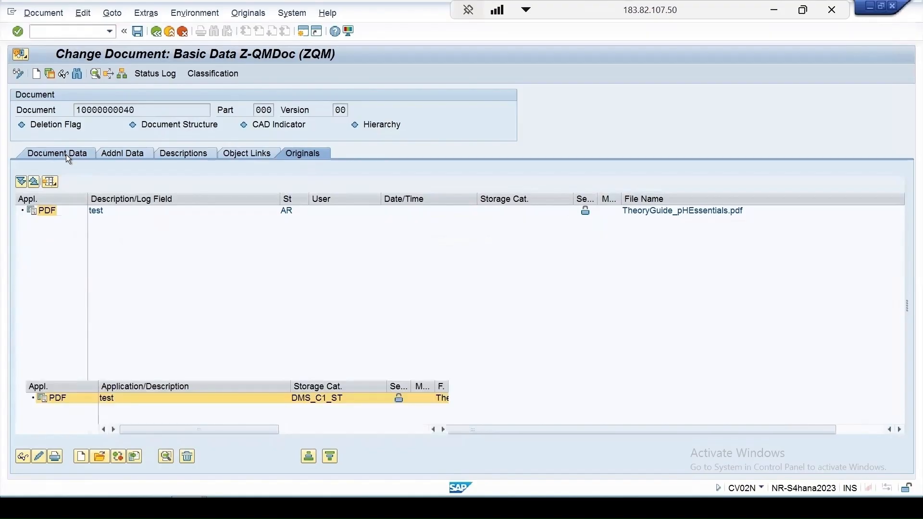
pyautogui.doubleClick(61, 399)
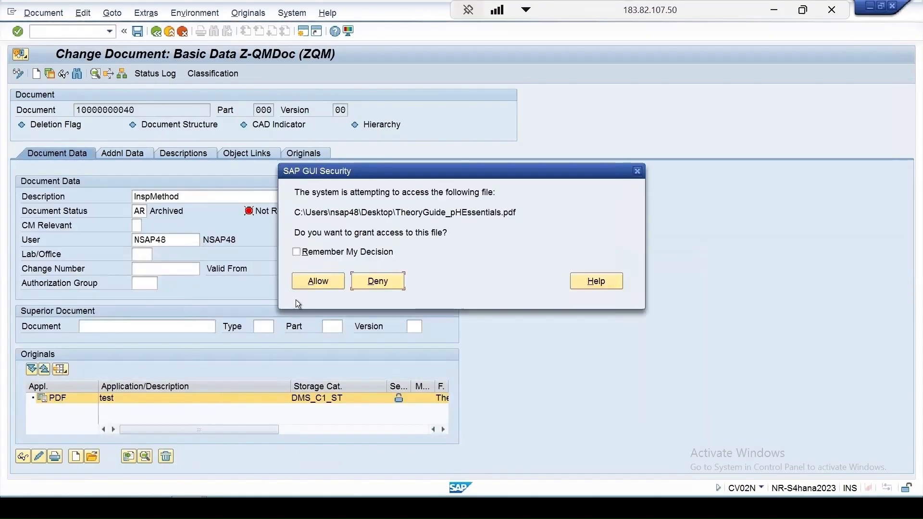
pyautogui.click(313, 281)
pyautogui.click(316, 283)
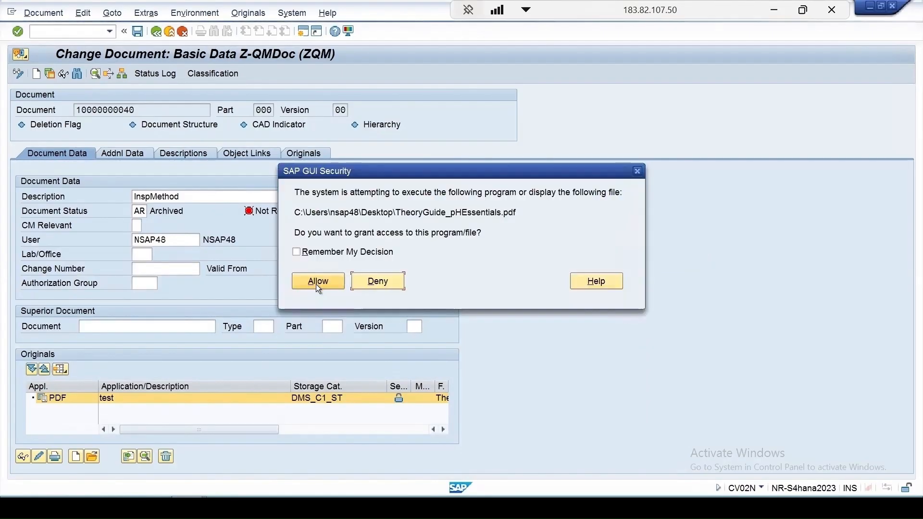
pyautogui.click(316, 283)
pyautogui.moveTo(535, 284); pyautogui.dragTo(542, 190)
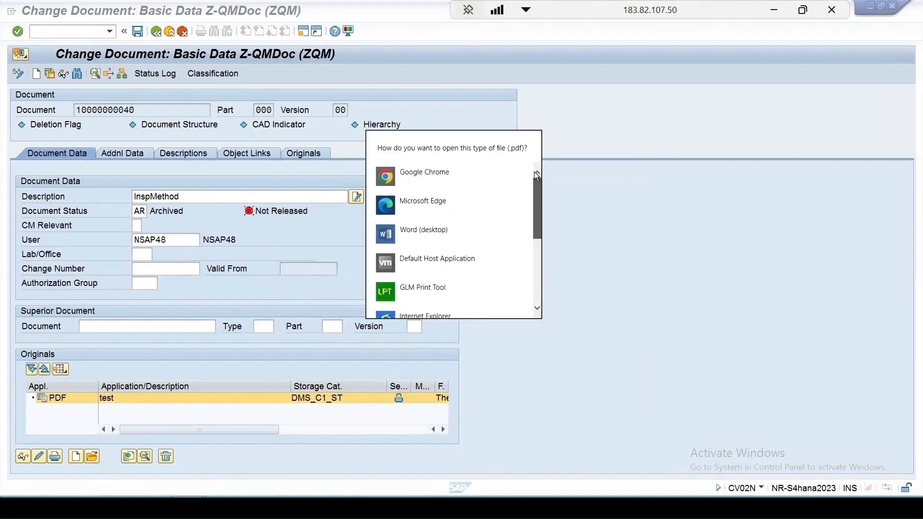
pyautogui.click(425, 173)
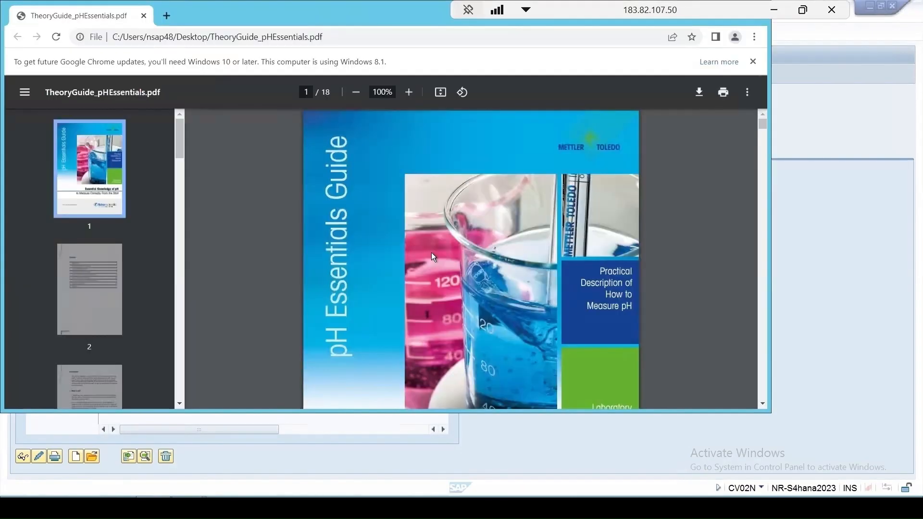
pyautogui.scroll(-15, 445, 236)
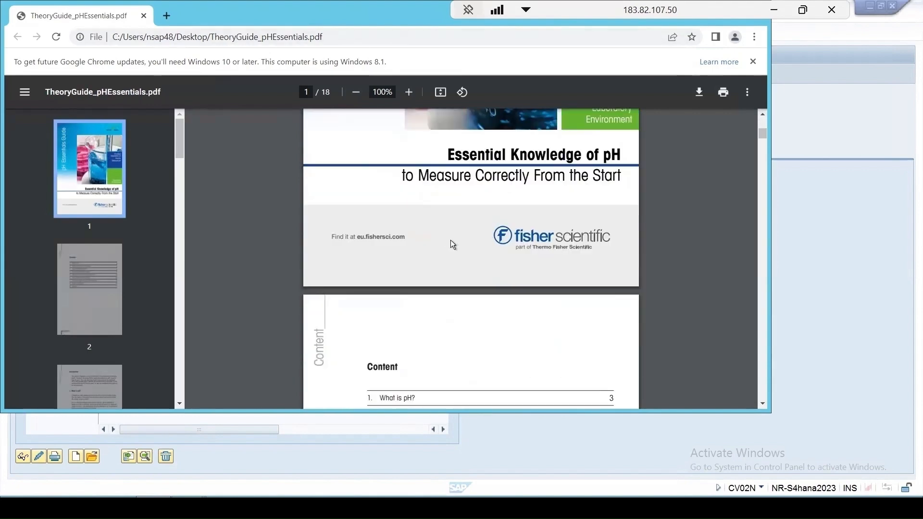
pyautogui.scroll(-11, 463, 253)
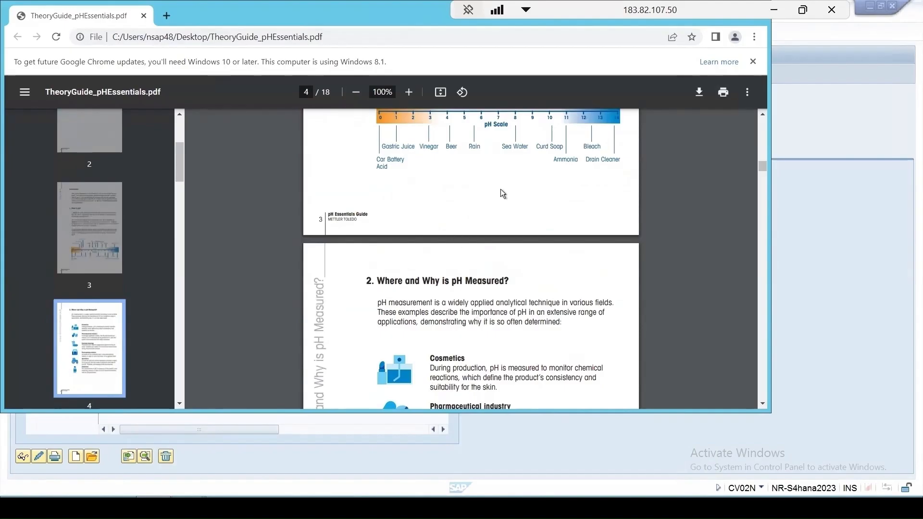
pyautogui.click(753, 62)
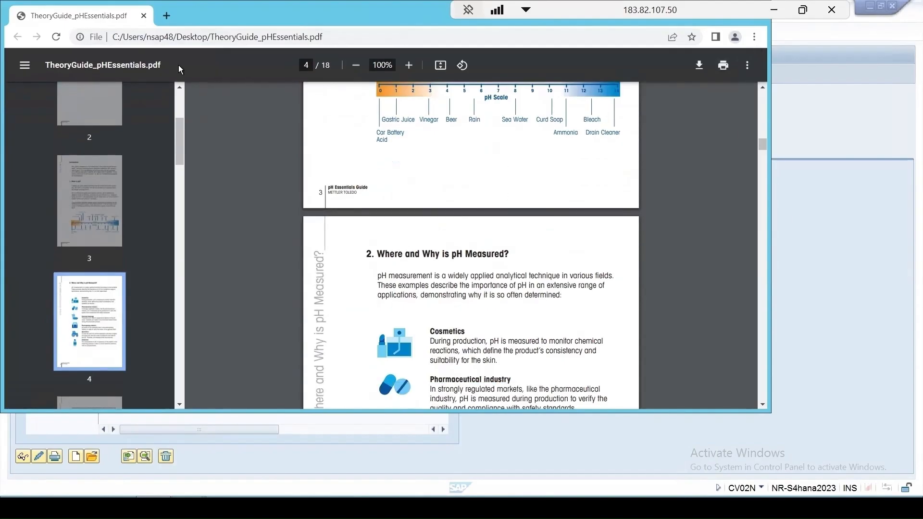
pyautogui.click(144, 16)
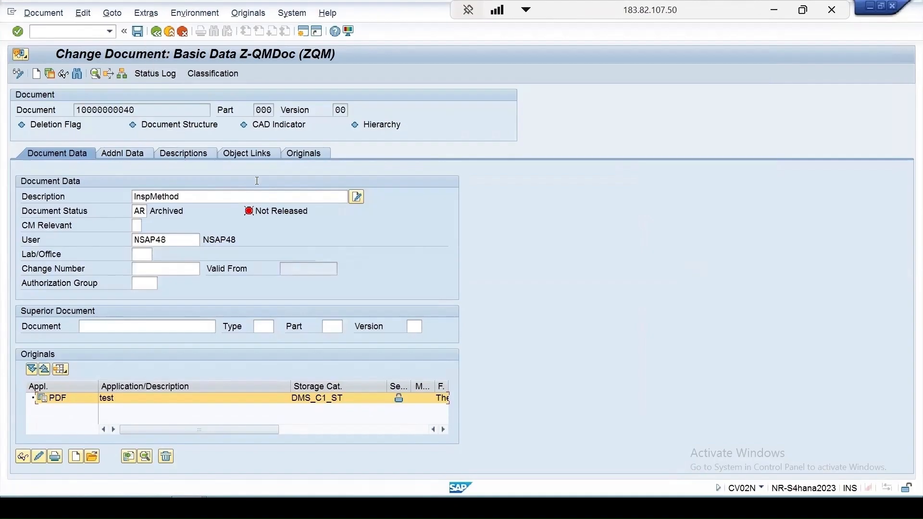
# Save the ZQM document with its checked-in original and reopen it for changing
pyautogui.click(138, 31)
pyautogui.click(339, 288)
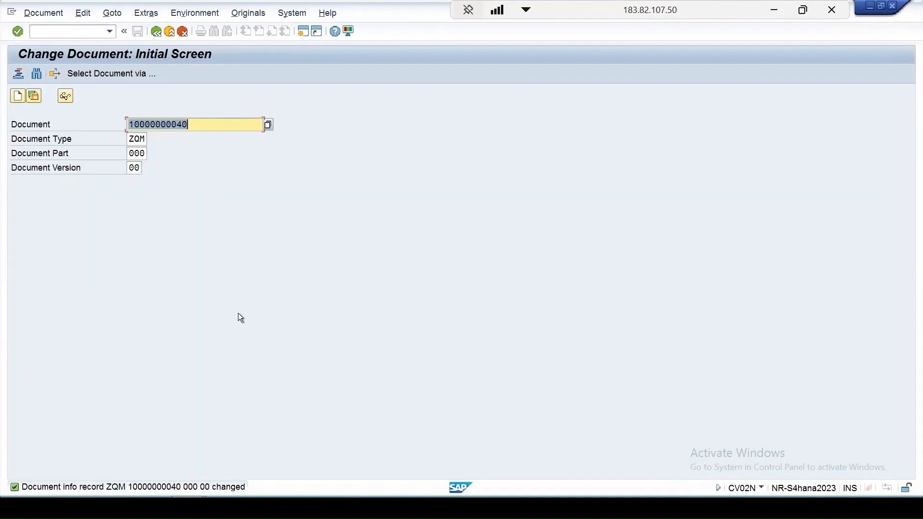
pyautogui.press('Return')
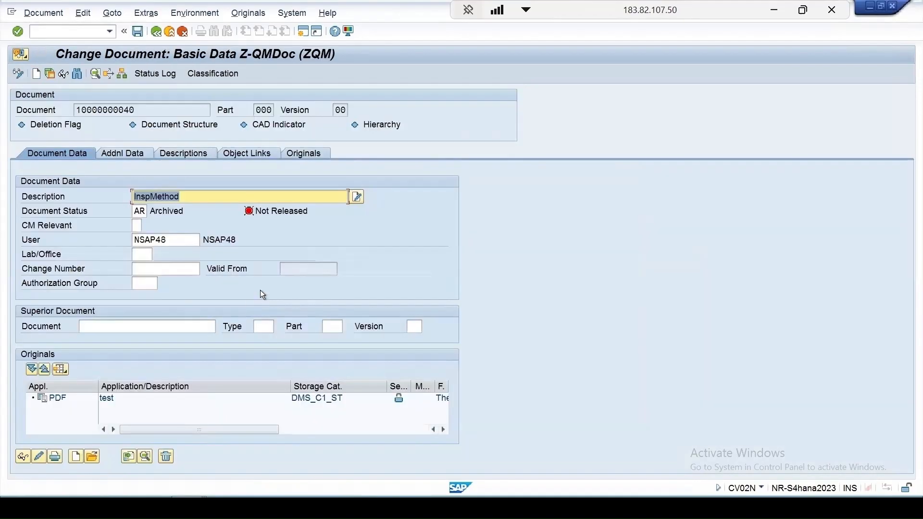
# Set the document status to RE (Released) and save with the status log entry InspMethodInst
pyautogui.click(149, 212)
pyautogui.press('F4')
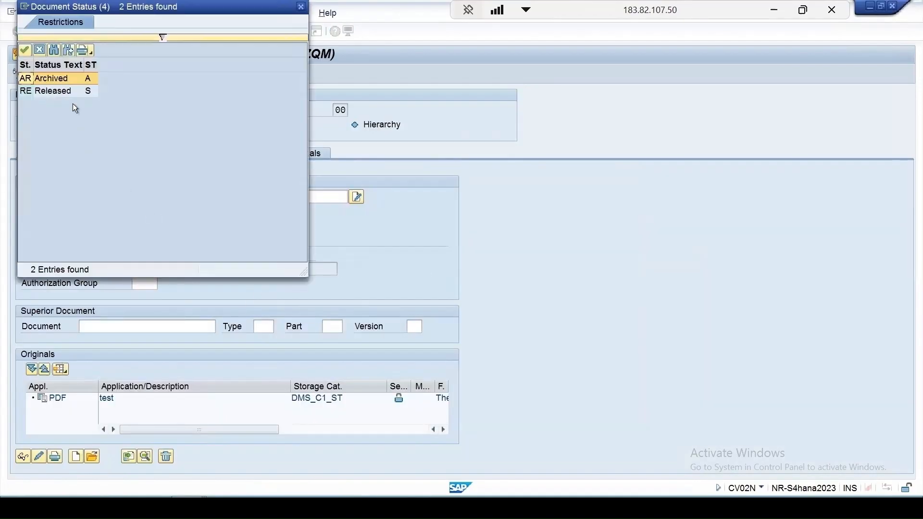
pyautogui.doubleClick(50, 91)
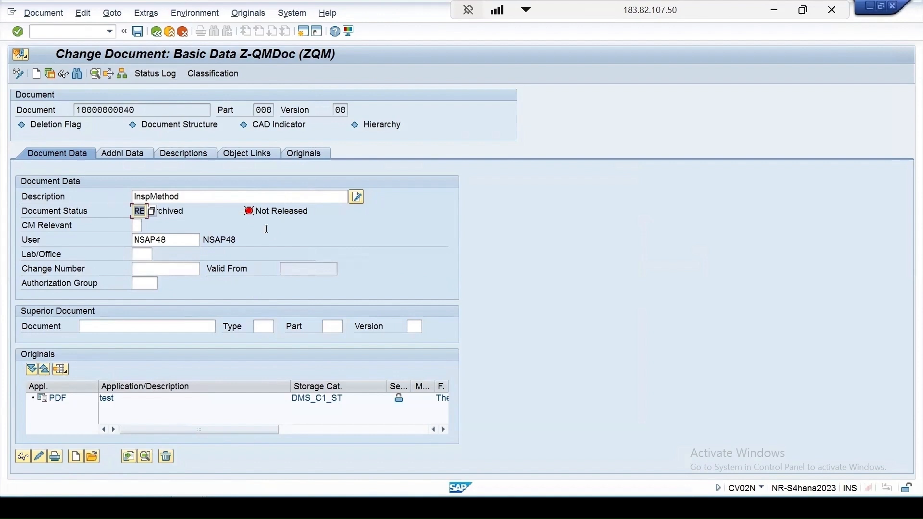
pyautogui.click(137, 32)
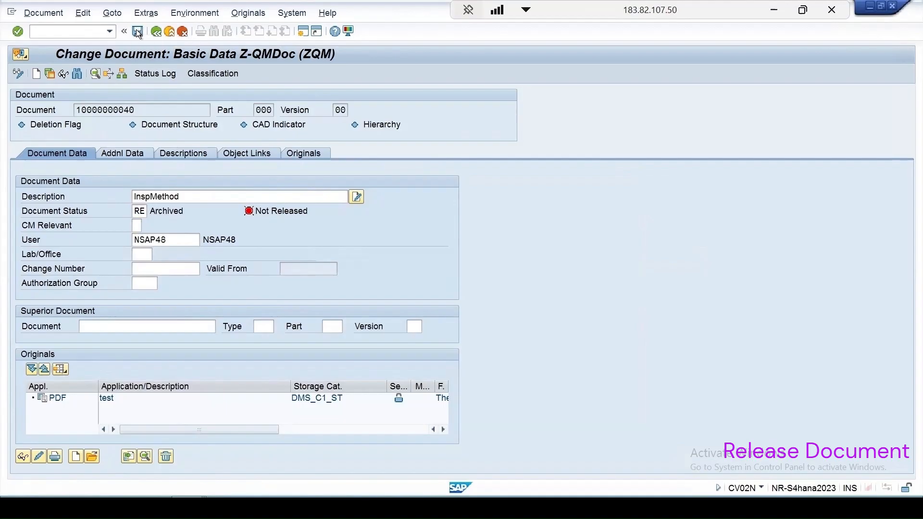
pyautogui.write('InspMethodInst')
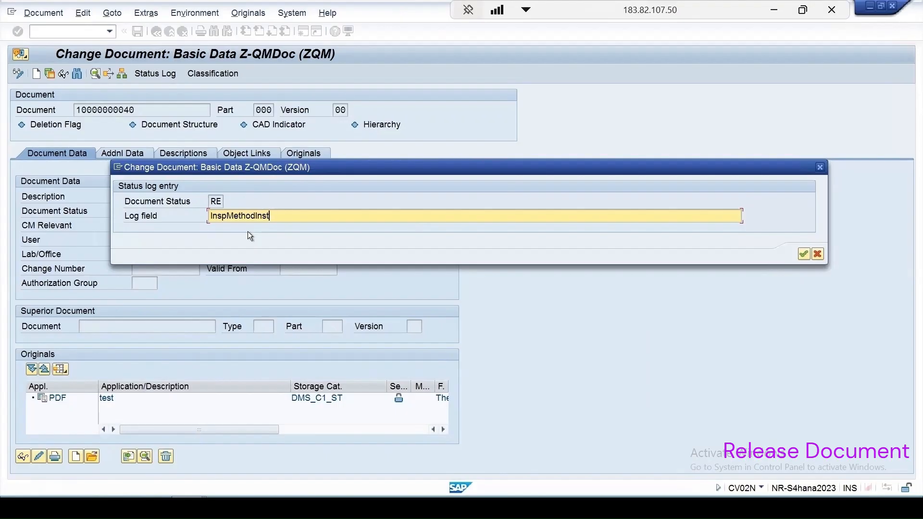
pyautogui.press('Return')
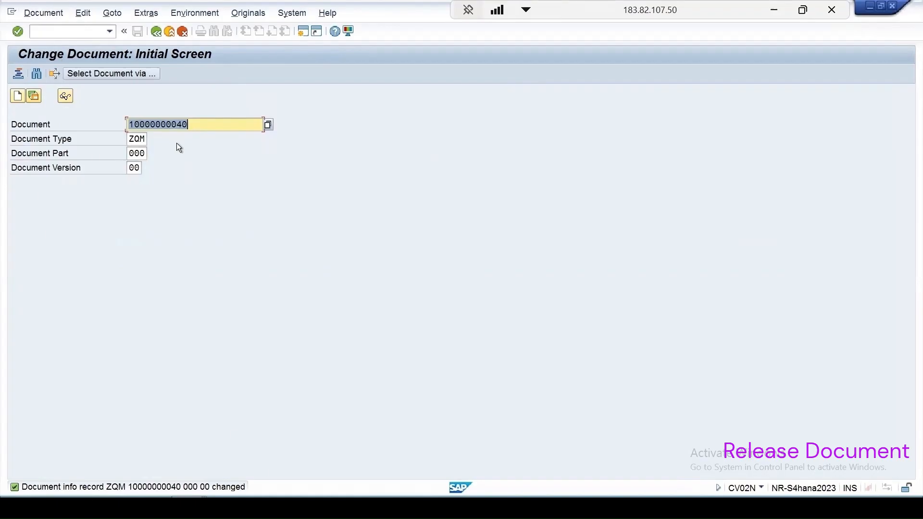
# Reopen the released document, examine its status log entries and return to the basic data
pyautogui.press('Return')
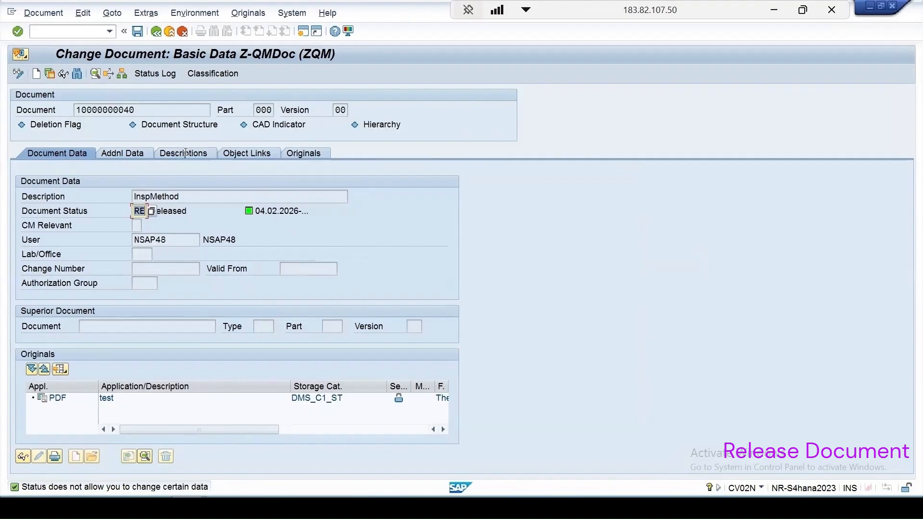
pyautogui.click(146, 73)
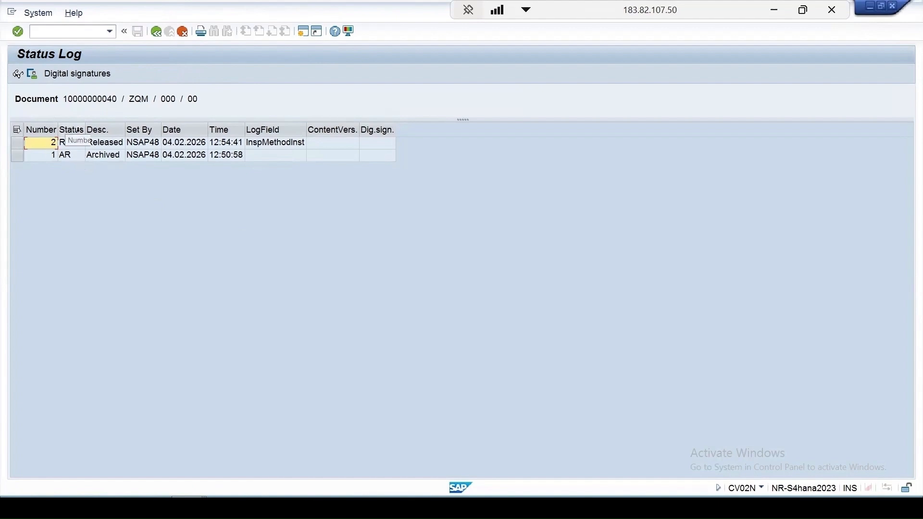
pyautogui.click(100, 143)
pyautogui.click(157, 32)
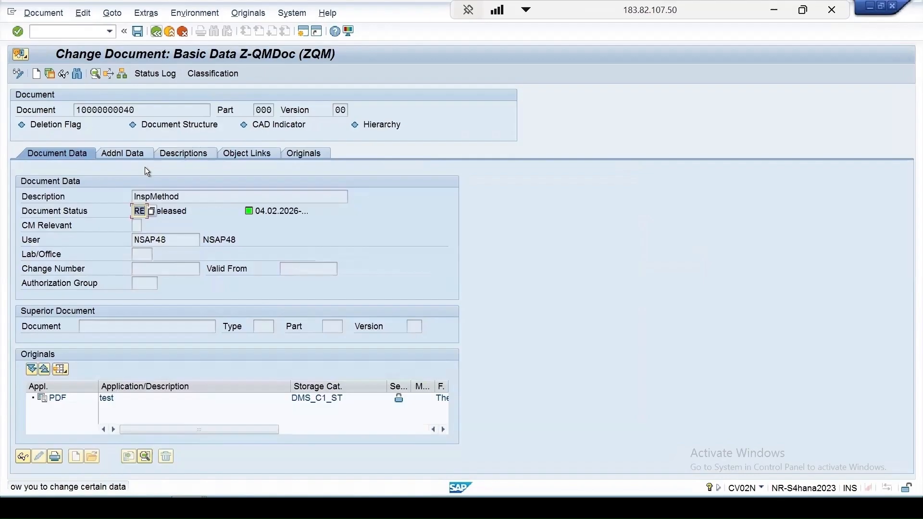
# Display the released document's status network, close it and save the document
pyautogui.click(147, 14)
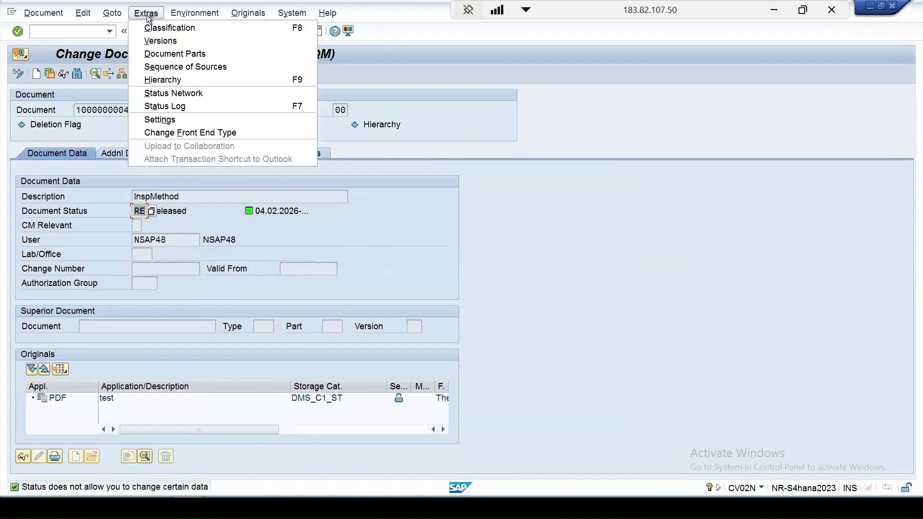
pyautogui.click(170, 95)
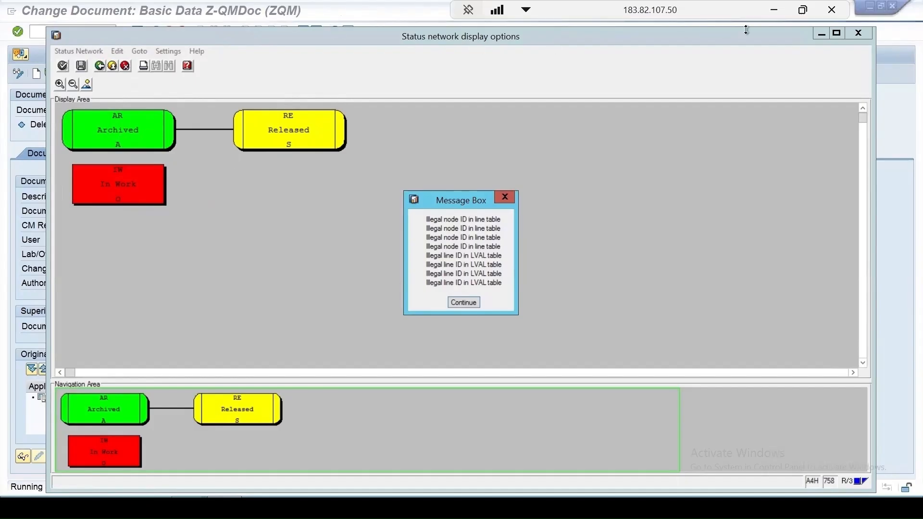
pyautogui.click(860, 34)
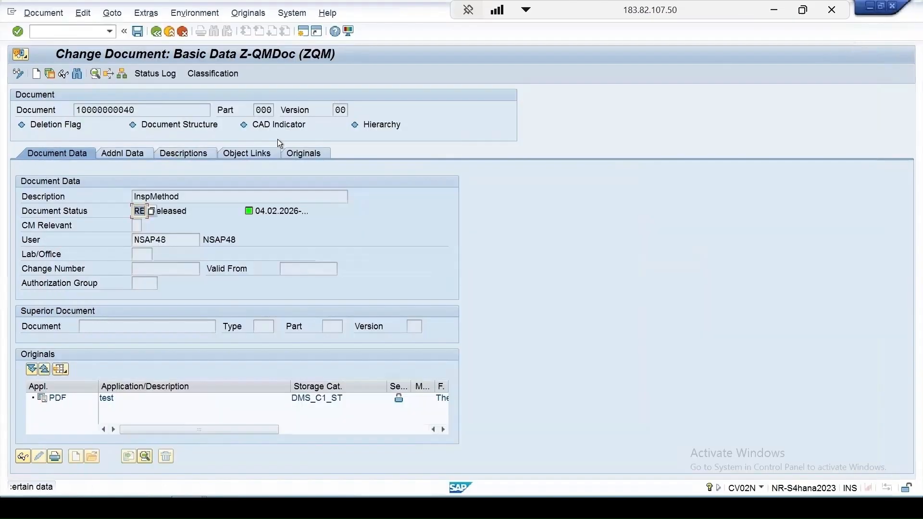
pyautogui.click(139, 32)
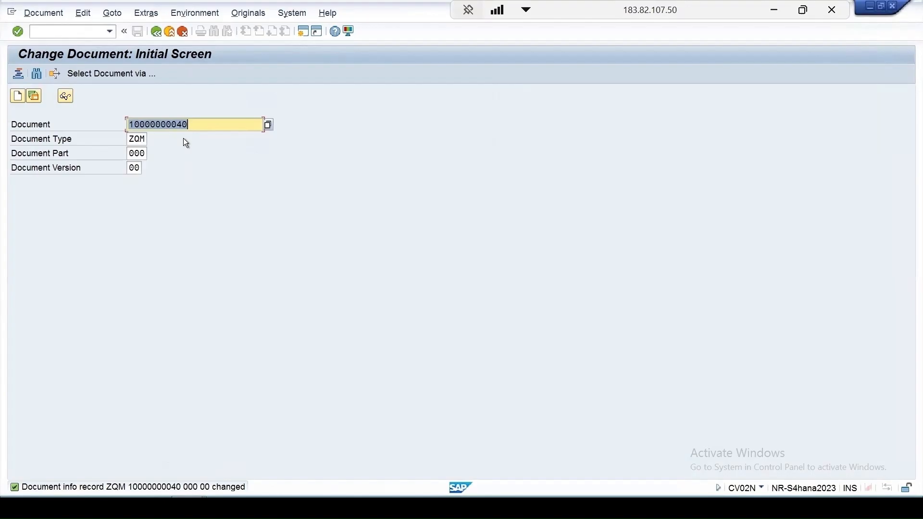
# Start transaction QS33 and open inspection method T-PH in plant 1000 for changing
pyautogui.click(111, 31)
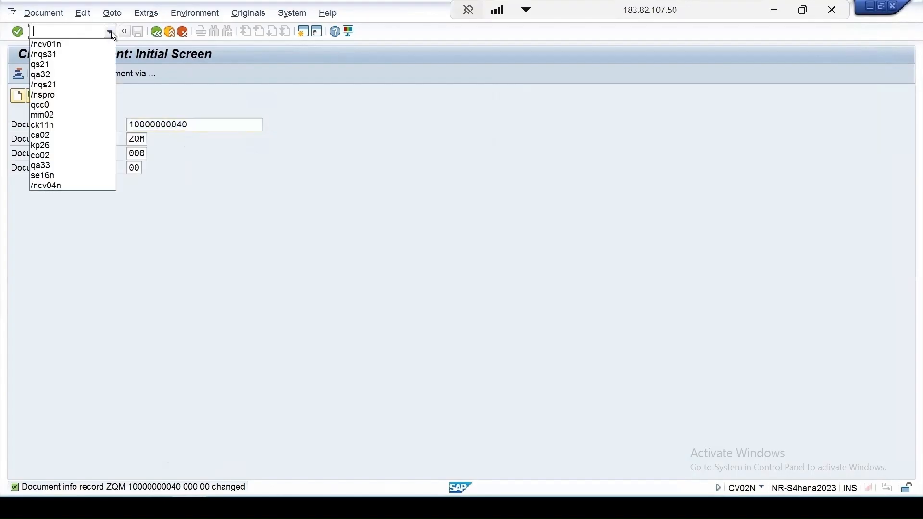
pyautogui.click(112, 31)
pyautogui.click(111, 31)
pyautogui.click(65, 54)
pyautogui.click(69, 30)
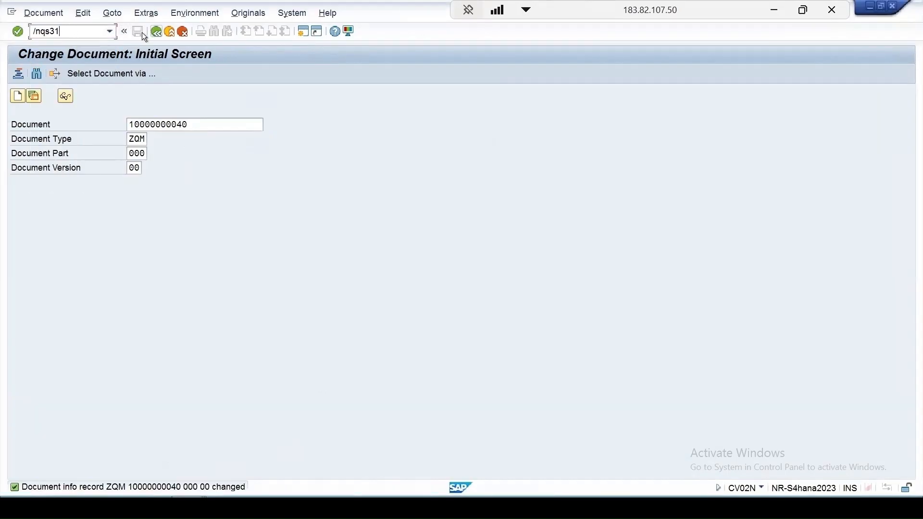
pyautogui.press('BackSpace')
pyautogui.press('BackSpace')
pyautogui.press('BackSpace')
pyautogui.write('s33')
pyautogui.press('Return')
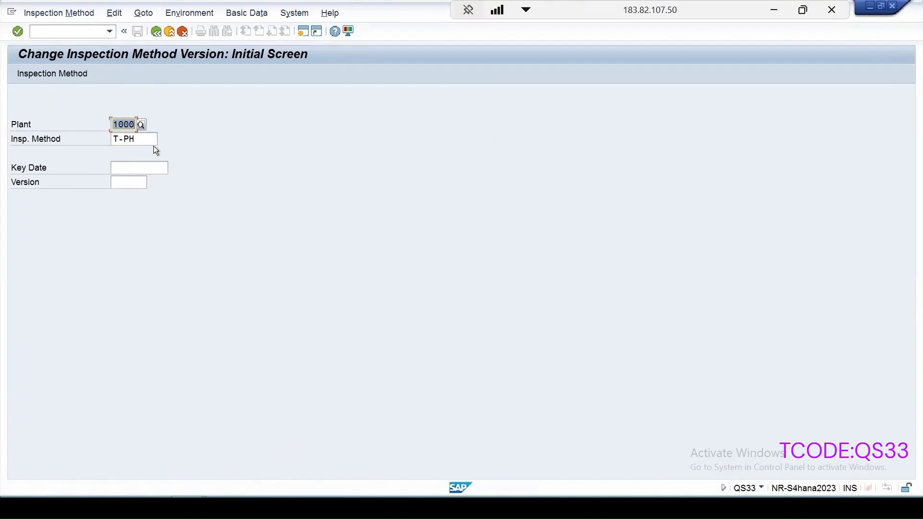
pyautogui.press('Return')
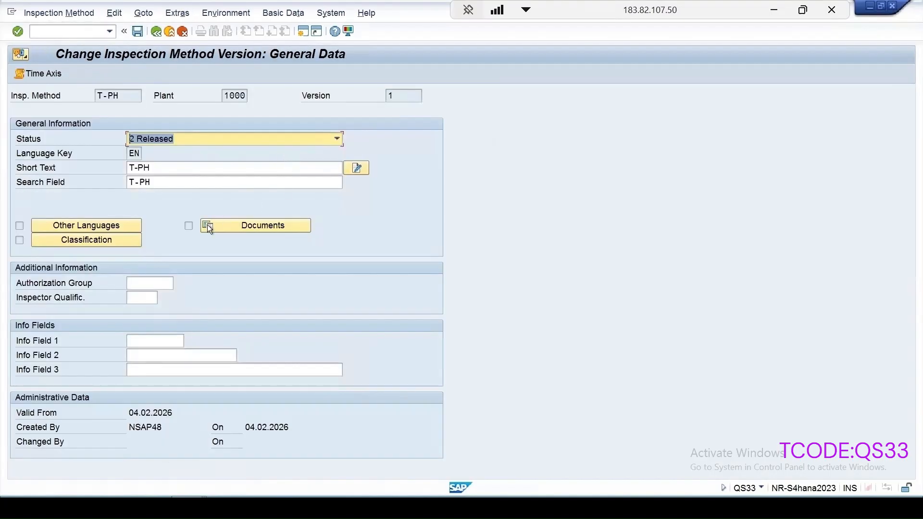
# Open the inspection method's linked documents and add a new entry with document type ZQM
pyautogui.click(247, 224)
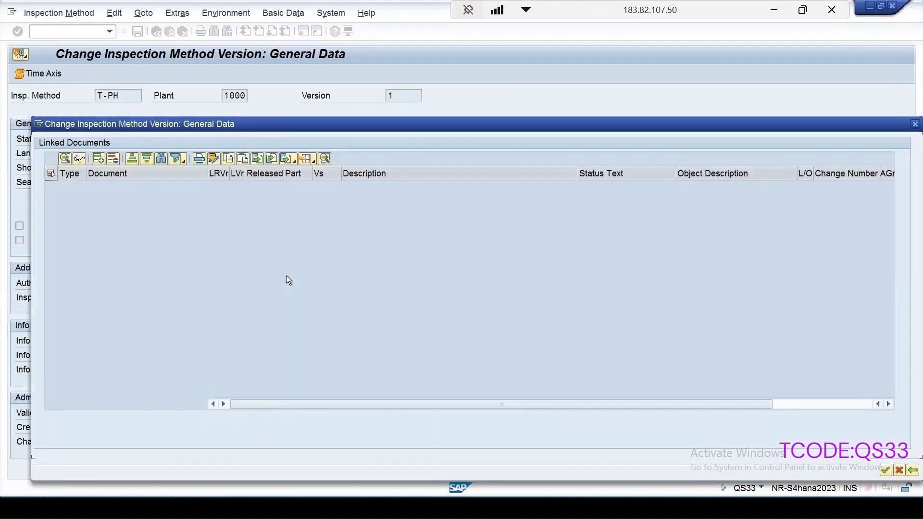
pyautogui.click(98, 159)
pyautogui.click(80, 188)
pyautogui.scroll(-5, 88, 311)
pyautogui.scroll(-10, 87, 311)
pyautogui.scroll(-2, 95, 356)
pyautogui.doubleClick(96, 369)
pyautogui.click(107, 187)
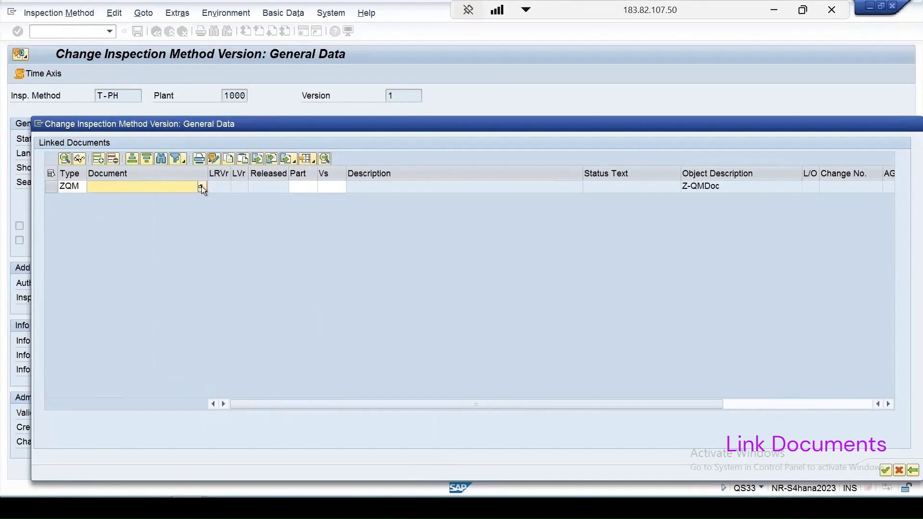
pyautogui.click(201, 186)
pyautogui.press('Return')
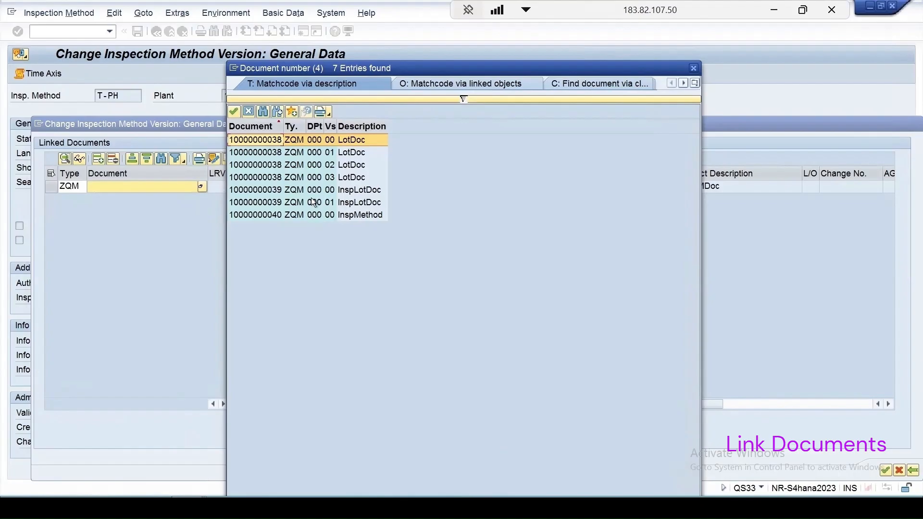
pyautogui.doubleClick(312, 215)
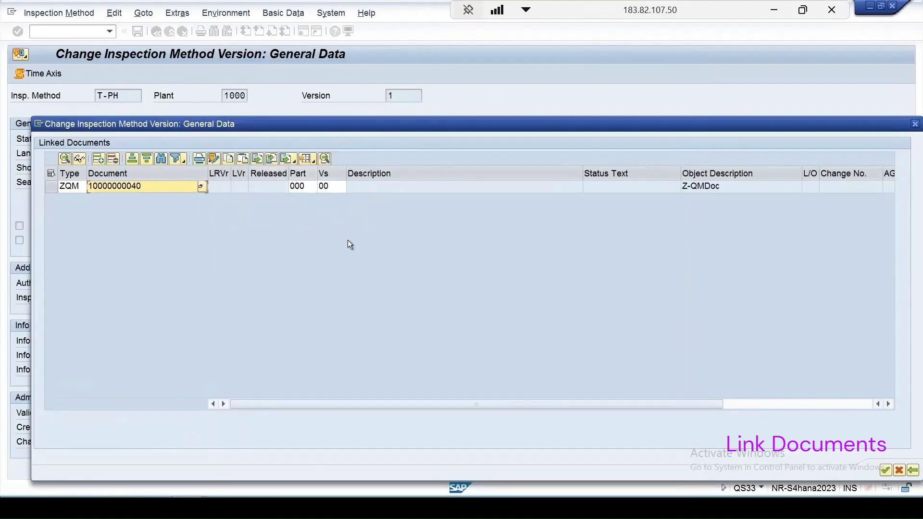
pyautogui.press('Return')
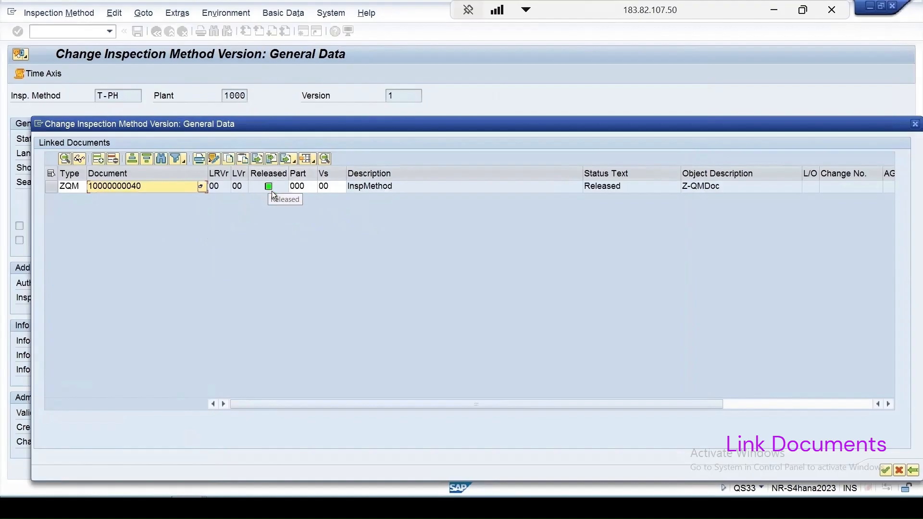
pyautogui.click(885, 471)
pyautogui.click(141, 31)
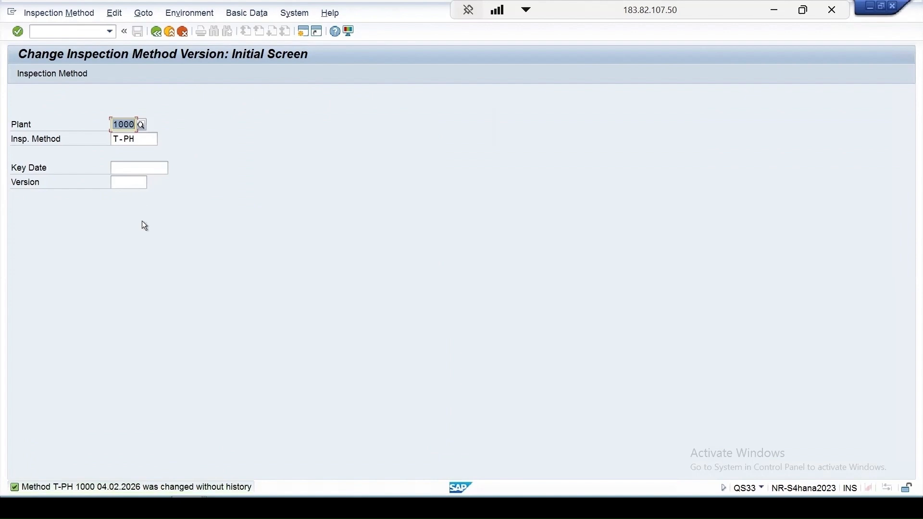
# Start transaction QS23 and open master inspection characteristic T-PH in plant 1000 for changing
pyautogui.click(109, 32)
pyautogui.click(68, 42)
pyautogui.click(64, 30)
pyautogui.press('BackSpace')
pyautogui.press('BackSpace')
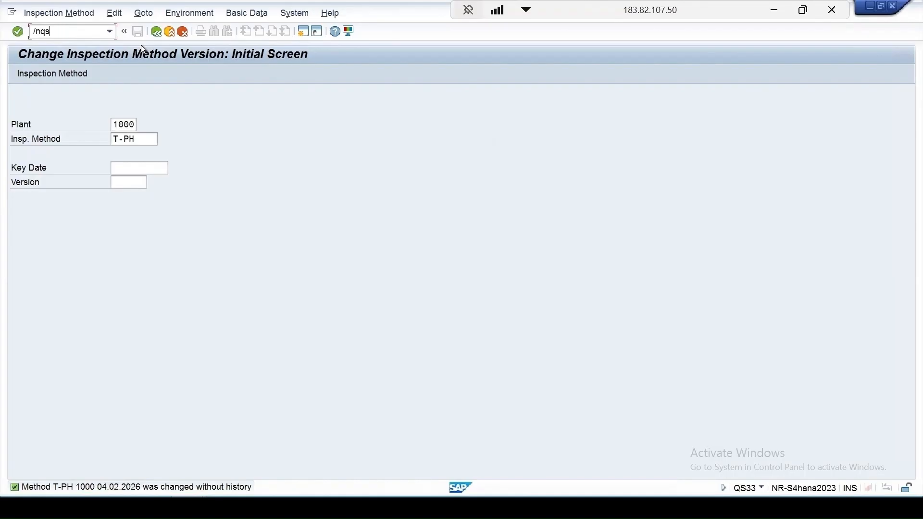
pyautogui.write('23')
pyautogui.press('Return')
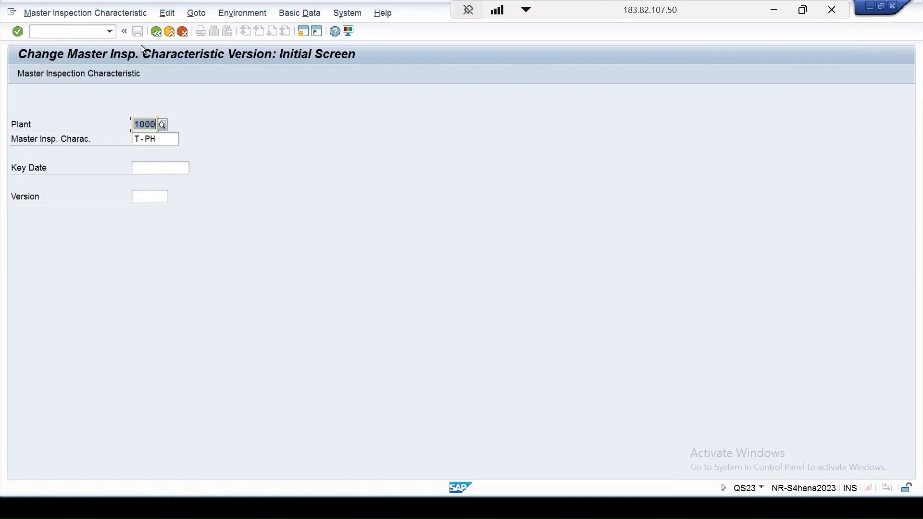
pyautogui.press('Return')
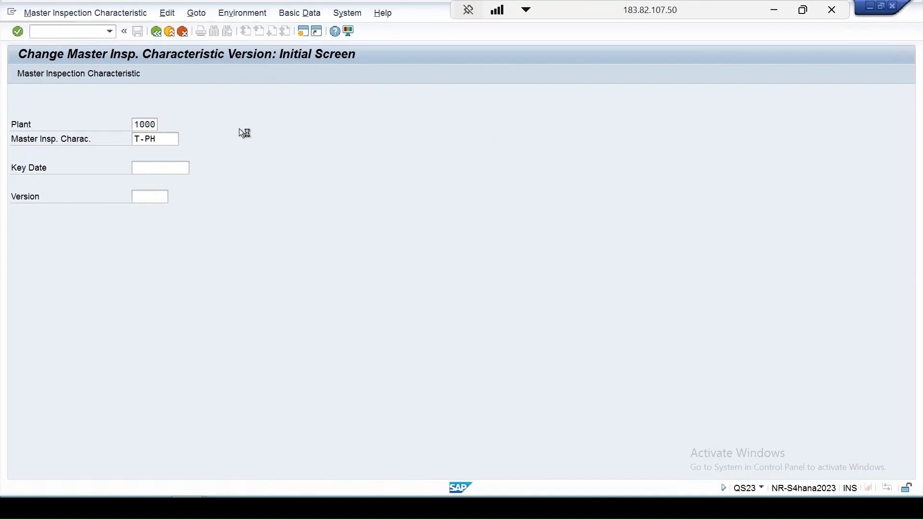
# Assign inspection method T-PH, plant 1000, version 1, to the master inspection characteristic and save it
pyautogui.click(259, 285)
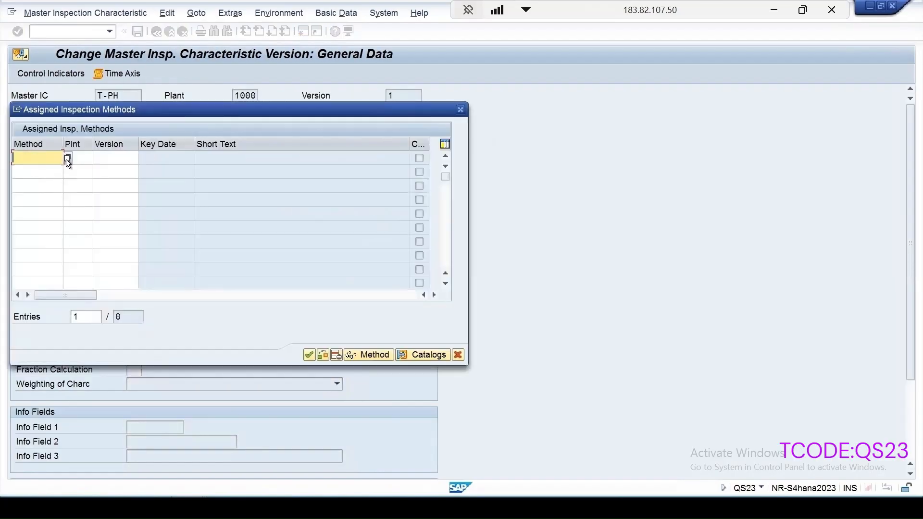
pyautogui.click(67, 158)
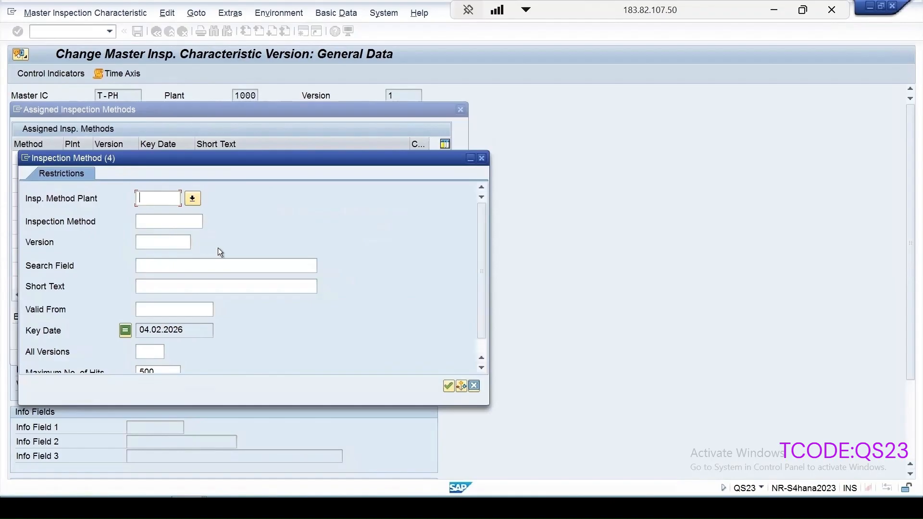
pyautogui.press('Return')
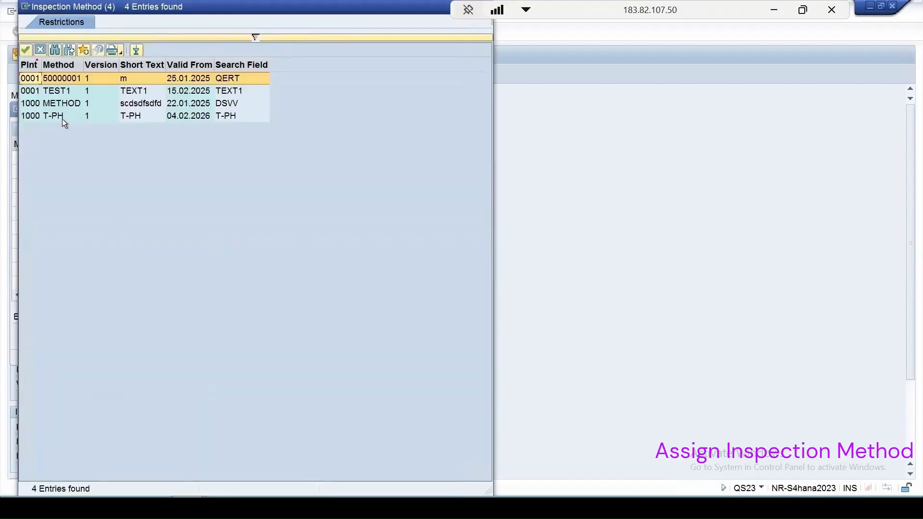
pyautogui.click(157, 120)
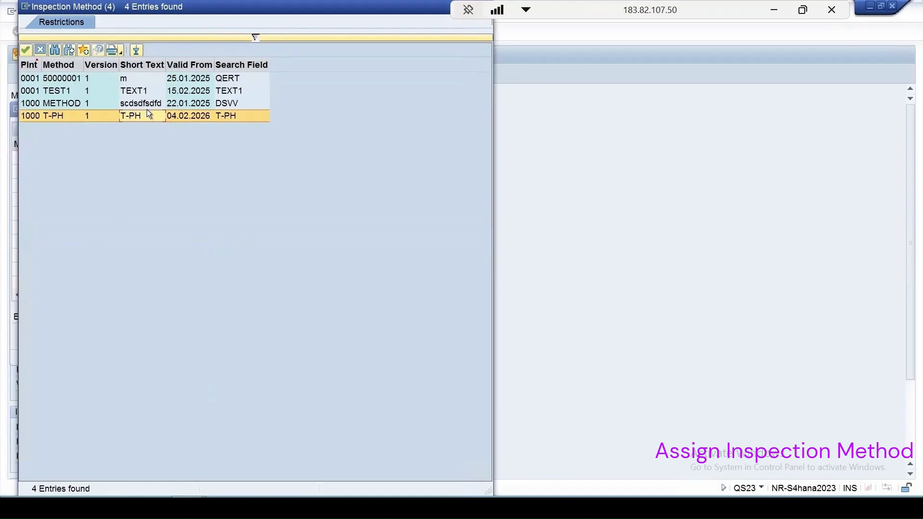
pyautogui.doubleClick(139, 117)
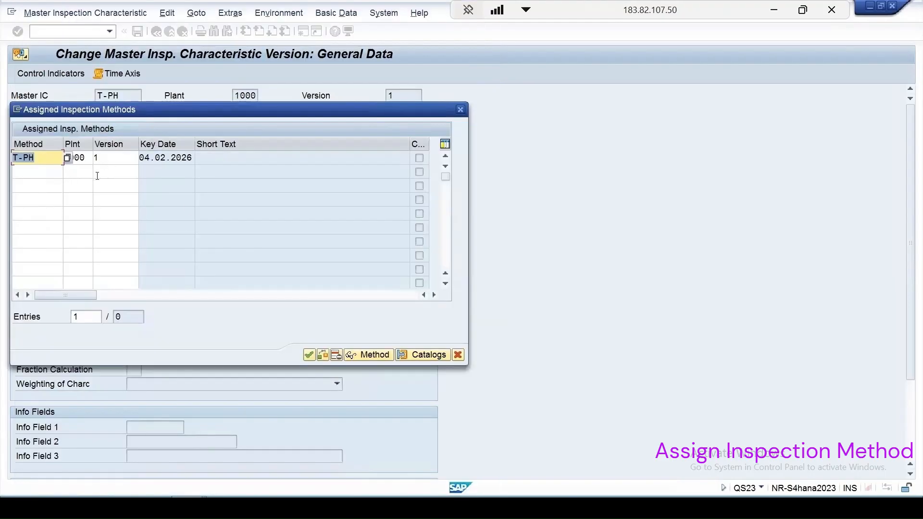
pyautogui.click(309, 355)
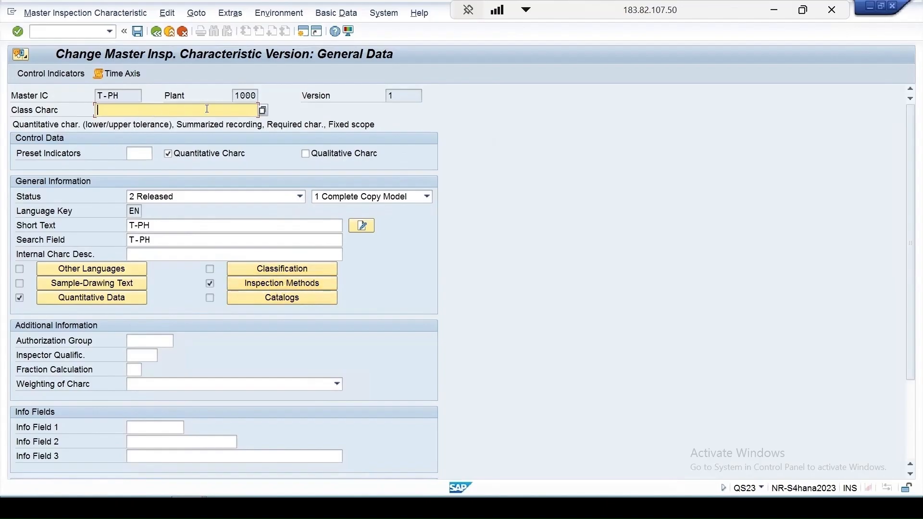
pyautogui.click(138, 31)
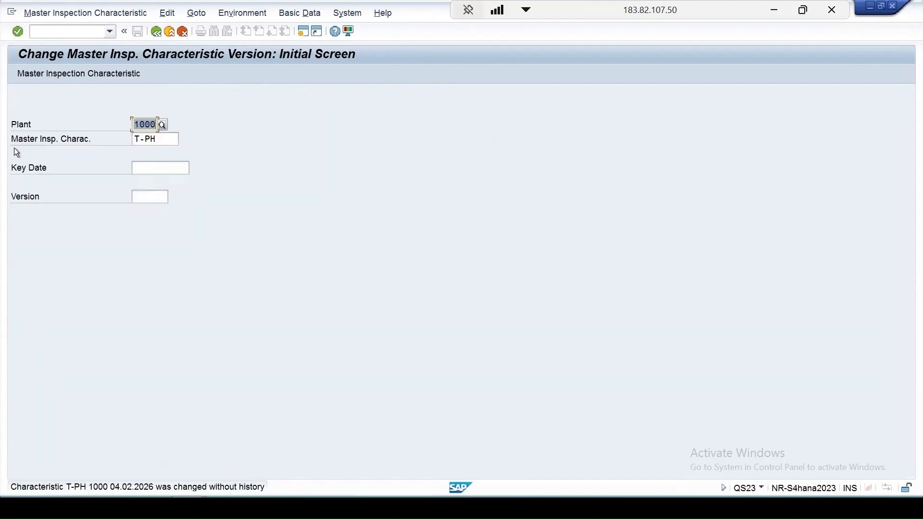
# Start transaction MM02 and open the Quality Management view of material 101 in plant 1000
pyautogui.click(42, 33)
pyautogui.write('/n')
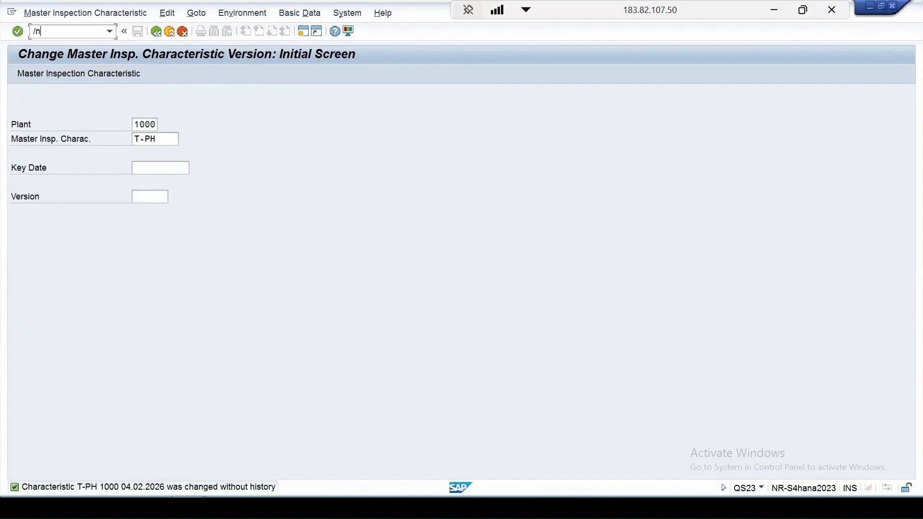
pyautogui.write('mm02')
pyautogui.press('Return')
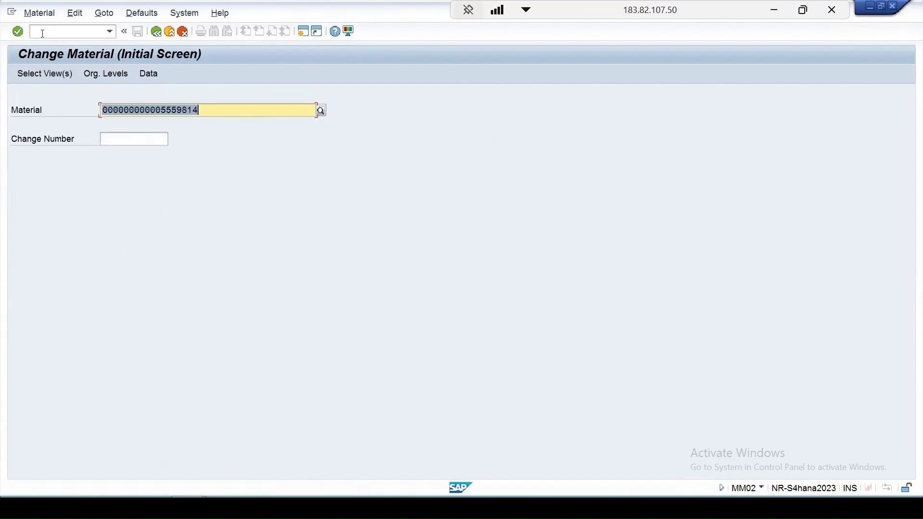
pyautogui.write('101')
pyautogui.press('Return')
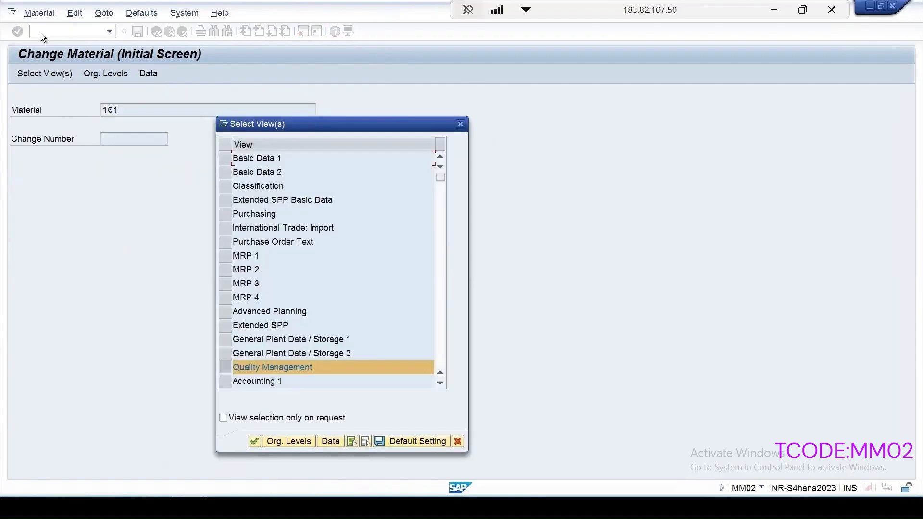
pyautogui.press('Return')
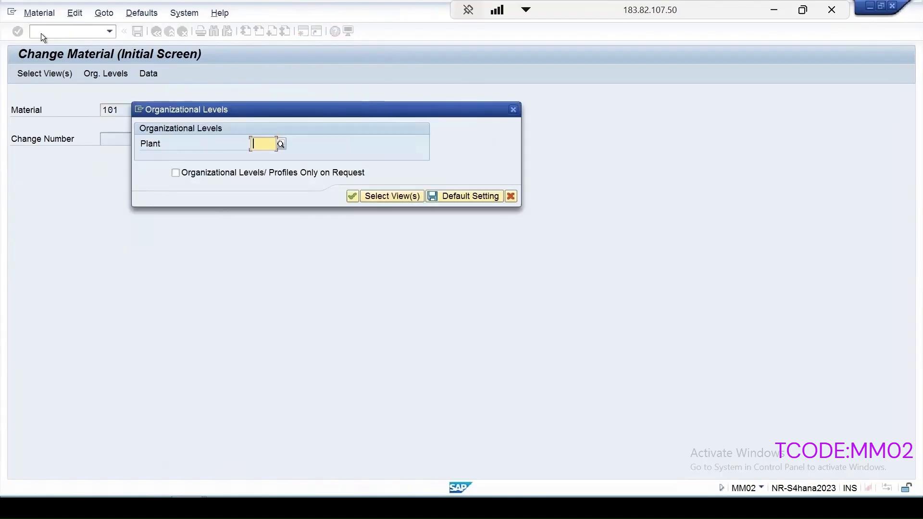
pyautogui.write('1000')
pyautogui.press('Return')
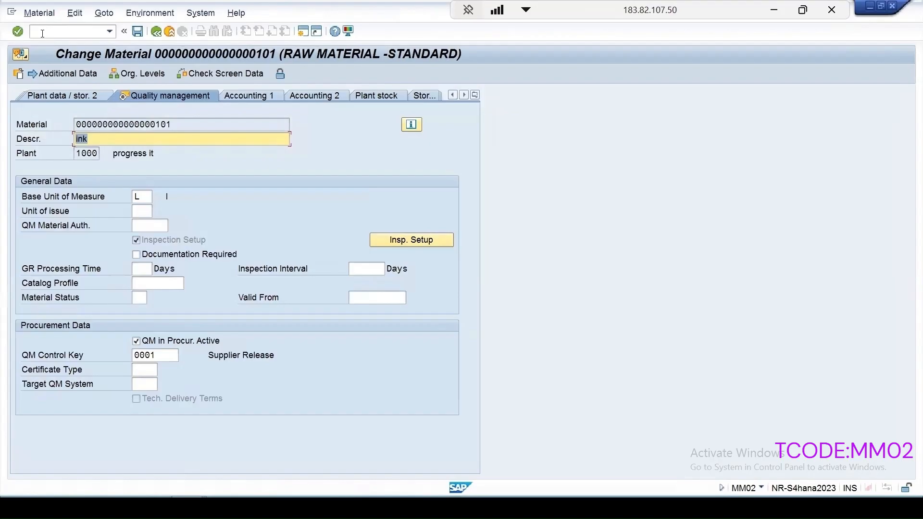
# Examine the material's inspection setup, including the details of inspection type 89, and leave the material with a save
pyautogui.click(393, 243)
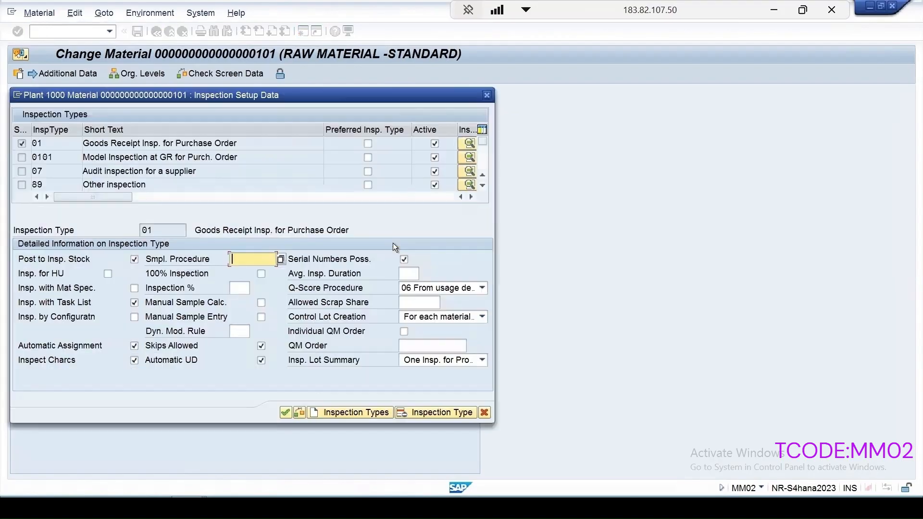
pyautogui.doubleClick(61, 186)
pyautogui.scroll(1, 174, 154)
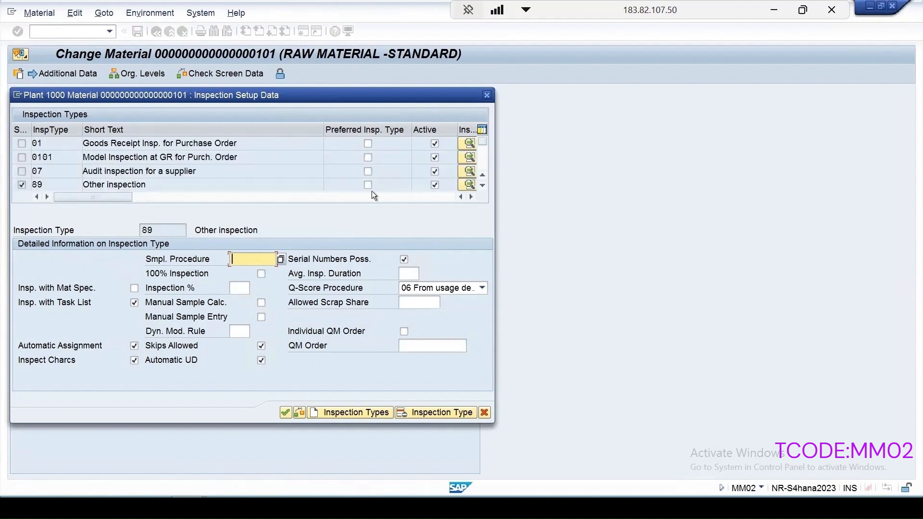
pyautogui.click(286, 411)
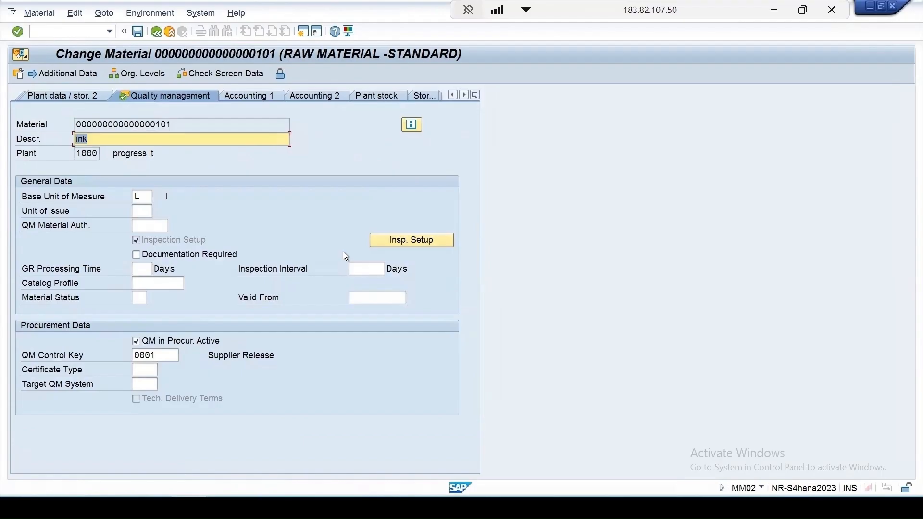
pyautogui.click(137, 32)
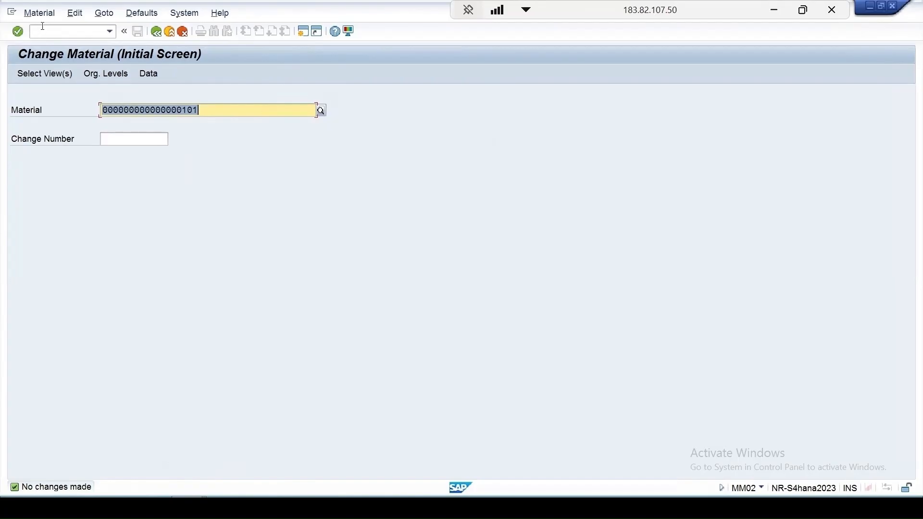
# Start transaction QP02 and look up the existing inspection plans of material 101, then close the list
pyautogui.click(41, 32)
pyautogui.write('/nqp02')
pyautogui.press('Return')
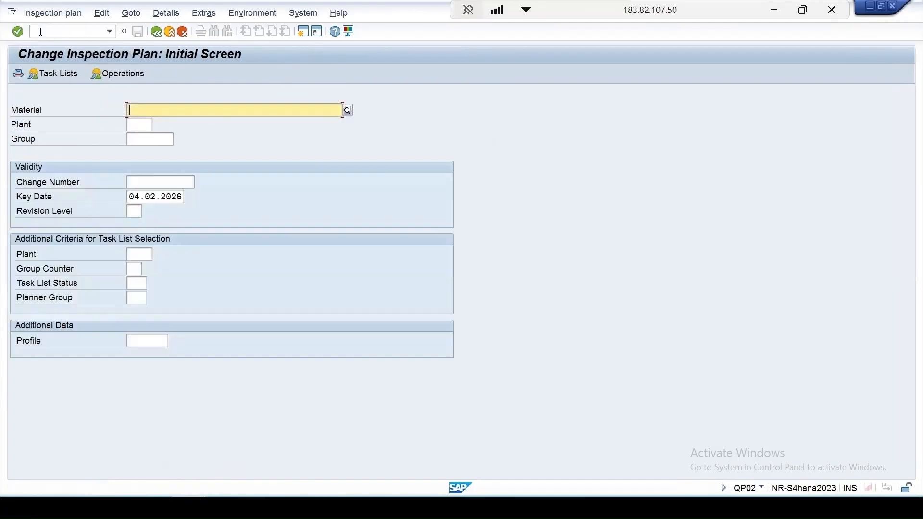
pyautogui.click(145, 110)
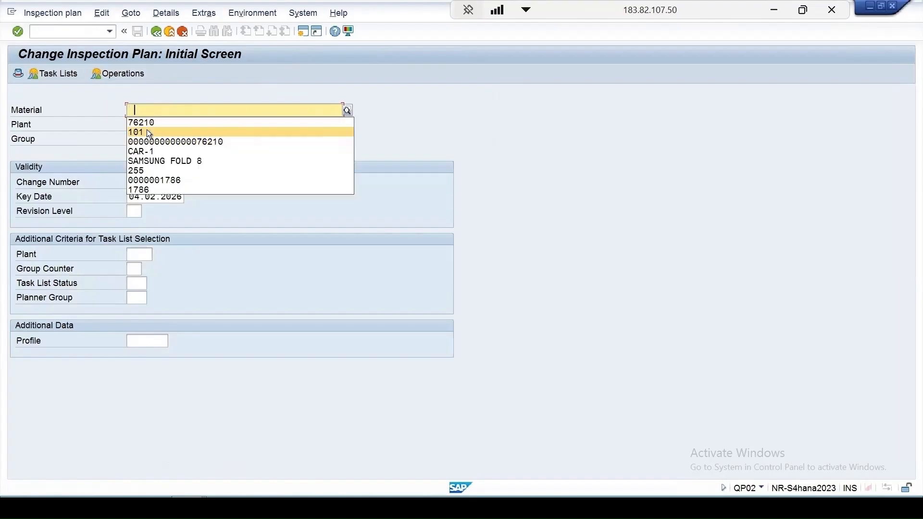
pyautogui.click(146, 128)
pyautogui.click(144, 125)
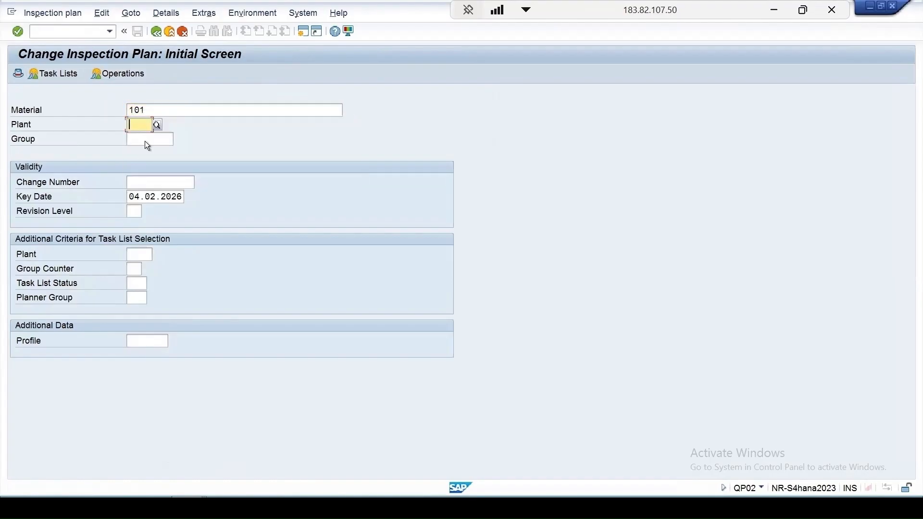
pyautogui.click(143, 147)
pyautogui.press('Return')
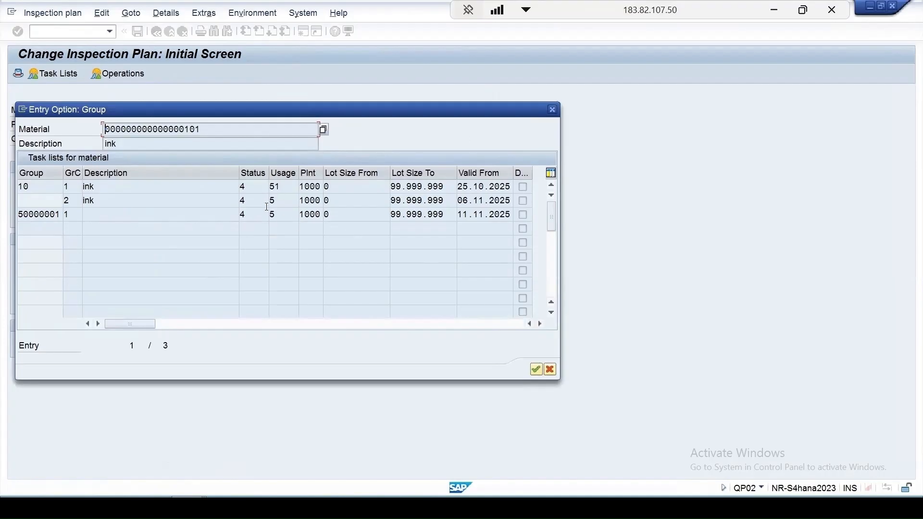
pyautogui.moveTo(455, 111); pyautogui.dragTo(467, 188)
pyautogui.click(563, 186)
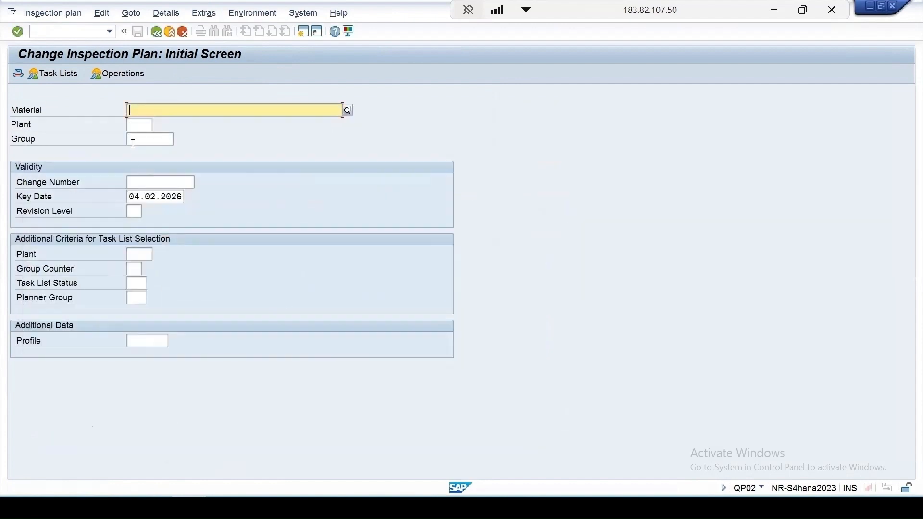
# Switch to creating an inspection plan for material 101 and choose the existing group 50000001
pyautogui.click(57, 13)
pyautogui.click(66, 42)
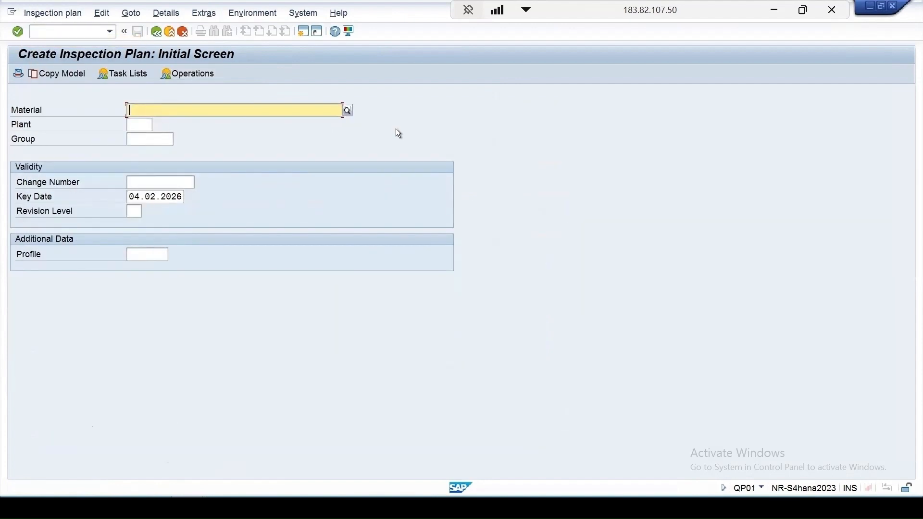
pyautogui.press('BackSpace')
pyautogui.click(135, 123)
pyautogui.click(135, 124)
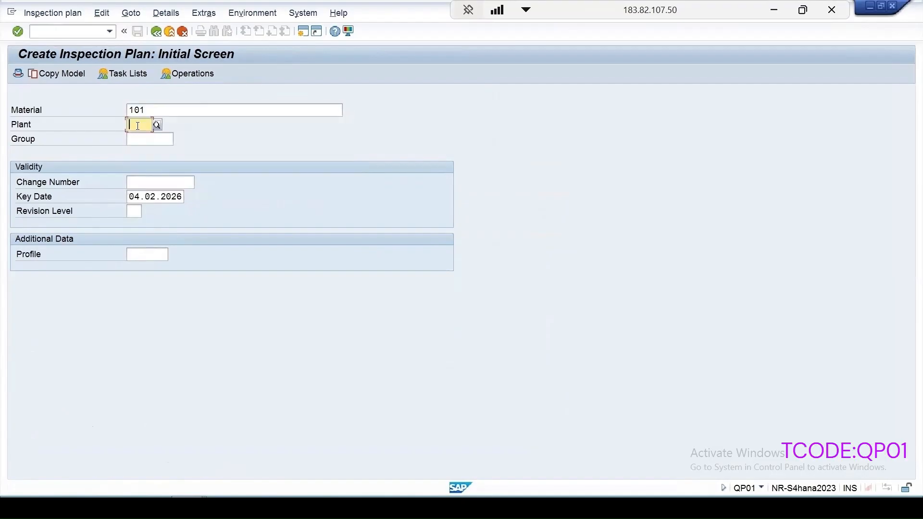
pyautogui.press('space')
pyautogui.click(136, 140)
pyautogui.press('Return')
pyautogui.click(533, 373)
pyautogui.click(44, 214)
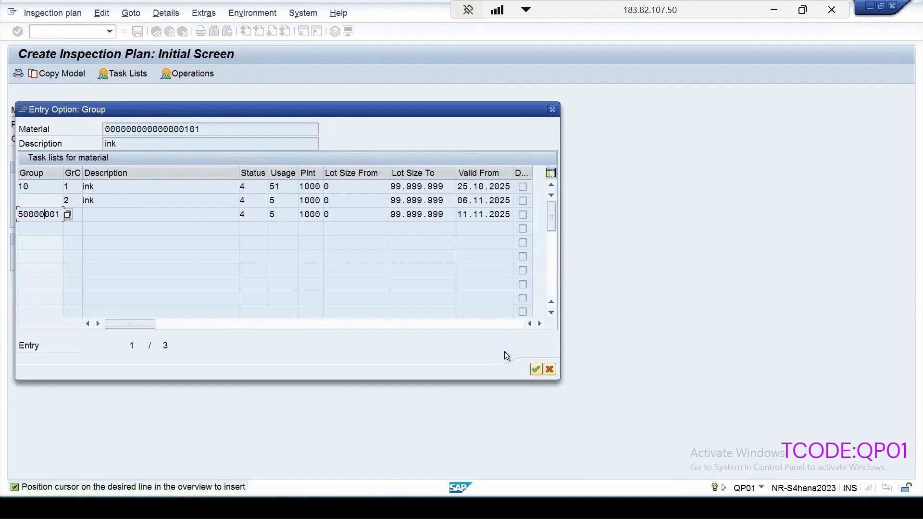
pyautogui.click(532, 371)
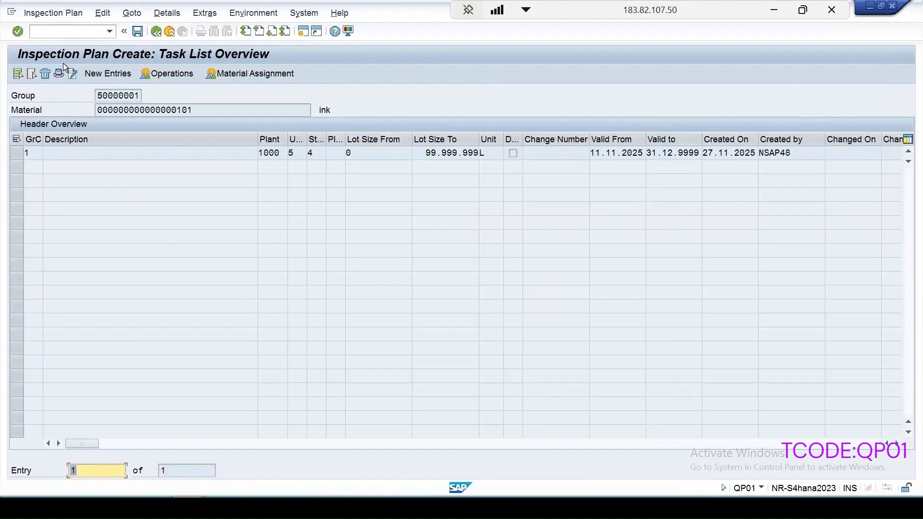
# Add a new task list header to the group with usage 3 and overall status 4
pyautogui.click(106, 73)
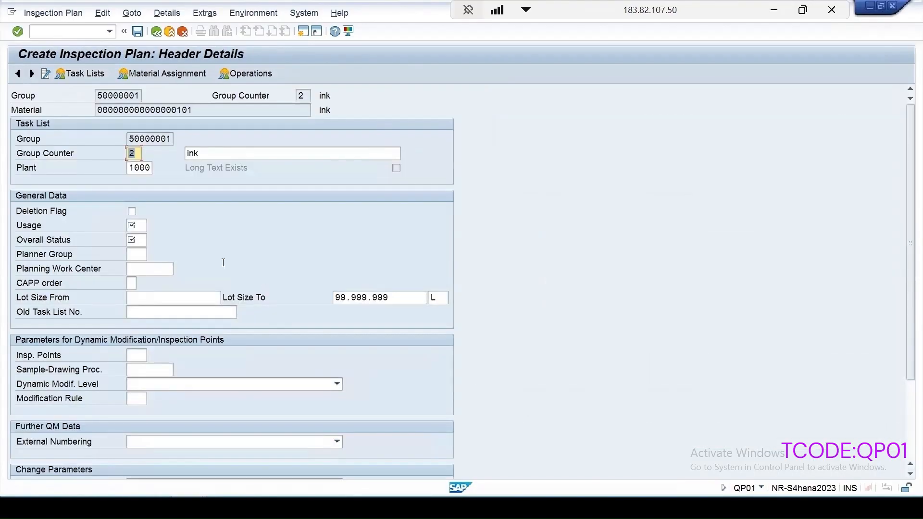
pyautogui.click(141, 227)
pyautogui.write('3')
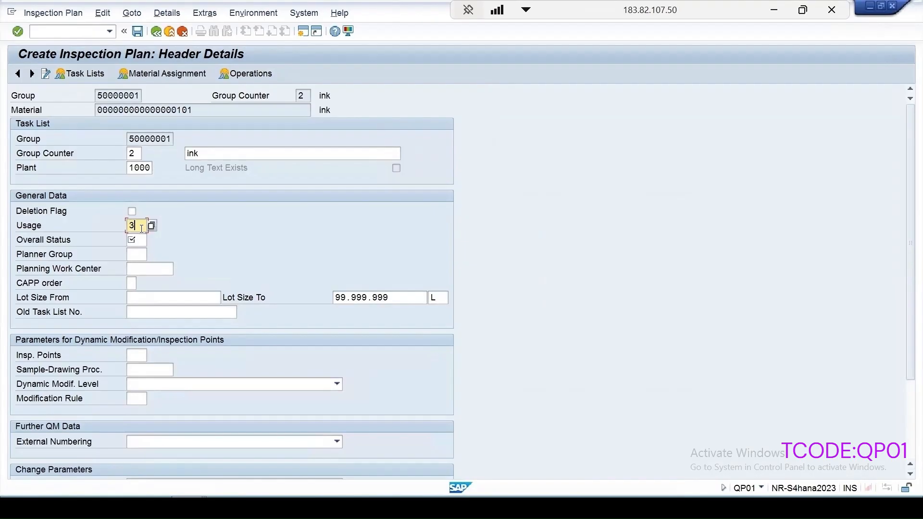
pyautogui.click(135, 239)
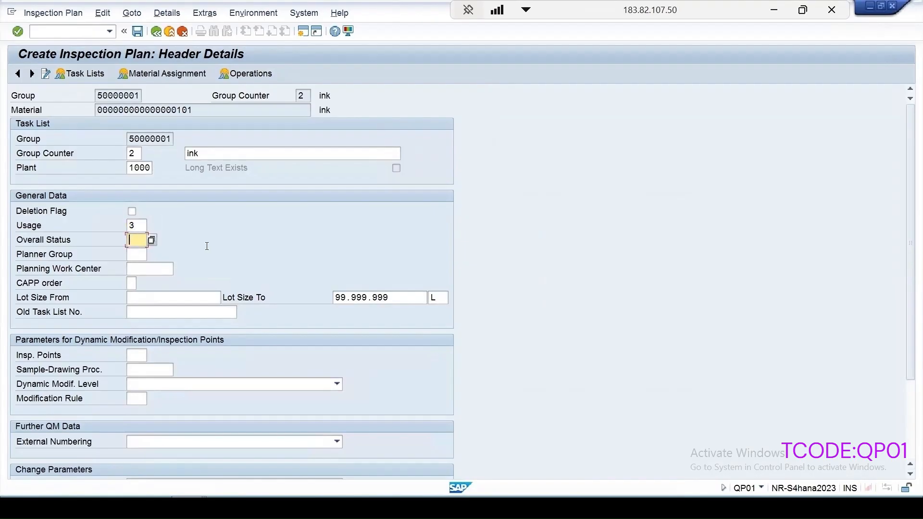
pyautogui.write('4')
# Define operation 0010 of the new plan with control key QM01 and the description Inspection
pyautogui.click(241, 74)
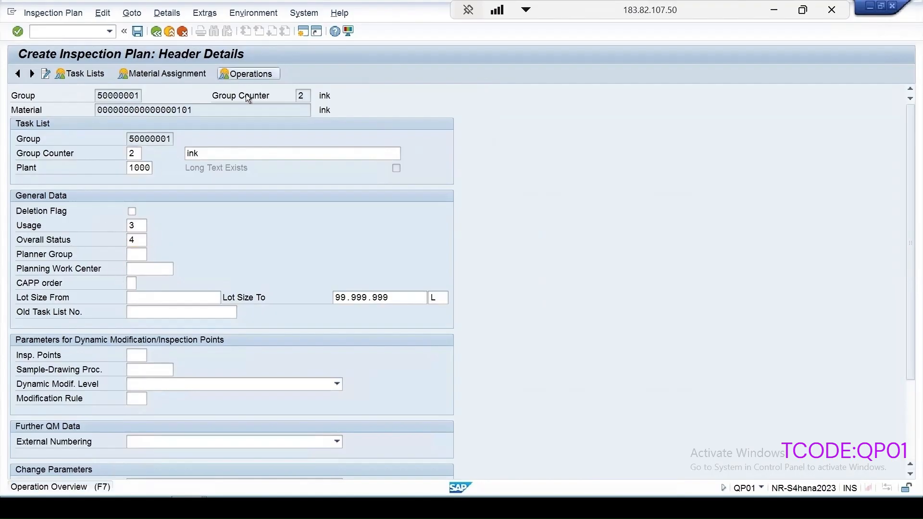
pyautogui.click(154, 168)
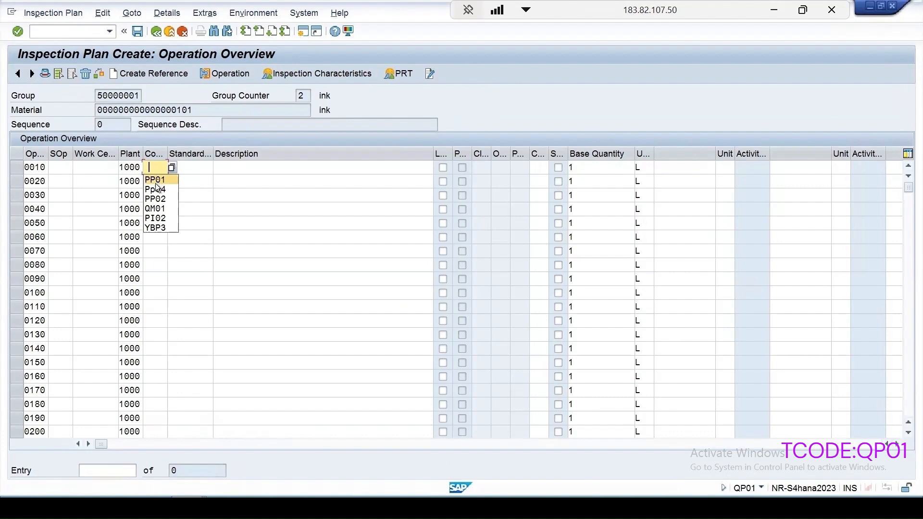
pyautogui.click(156, 209)
pyautogui.click(230, 168)
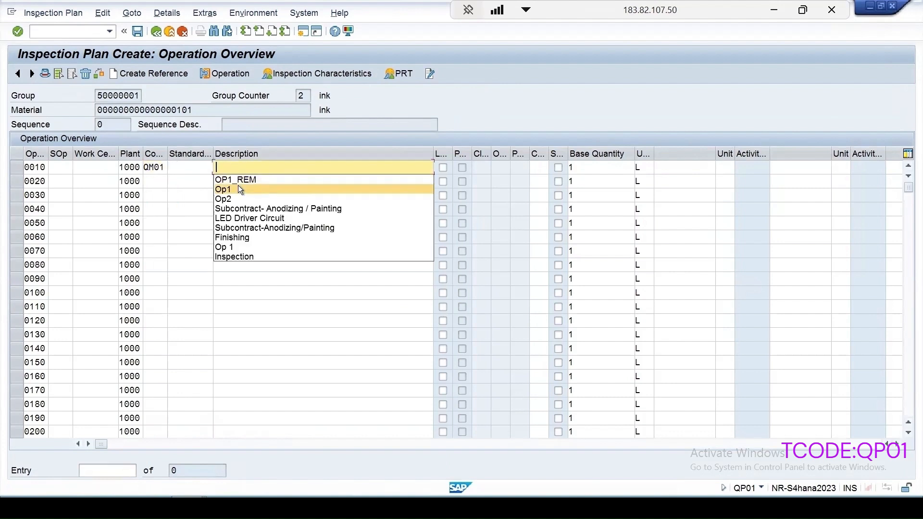
pyautogui.click(244, 256)
# Add master inspection characteristic T-PH, version 1, as characteristic 10 of operation 0010, finding it with the search t*
pyautogui.click(16, 167)
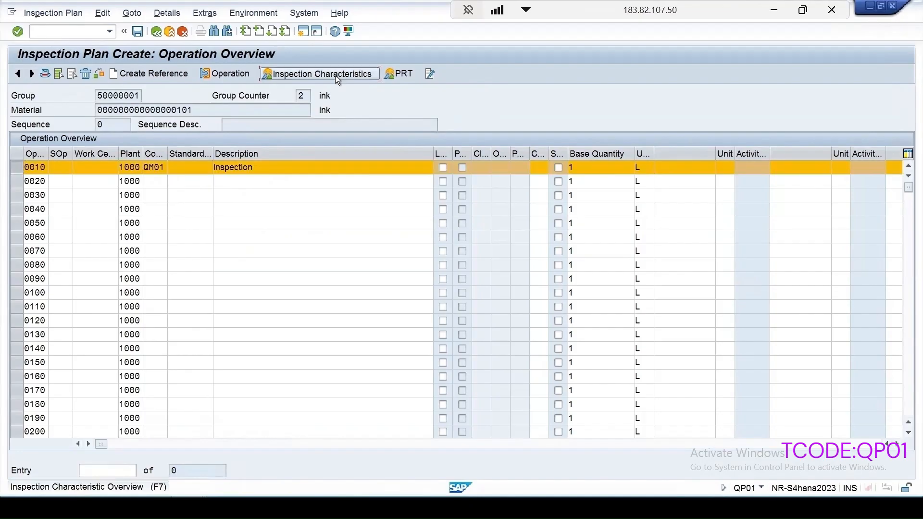
pyautogui.click(339, 73)
pyautogui.click(163, 182)
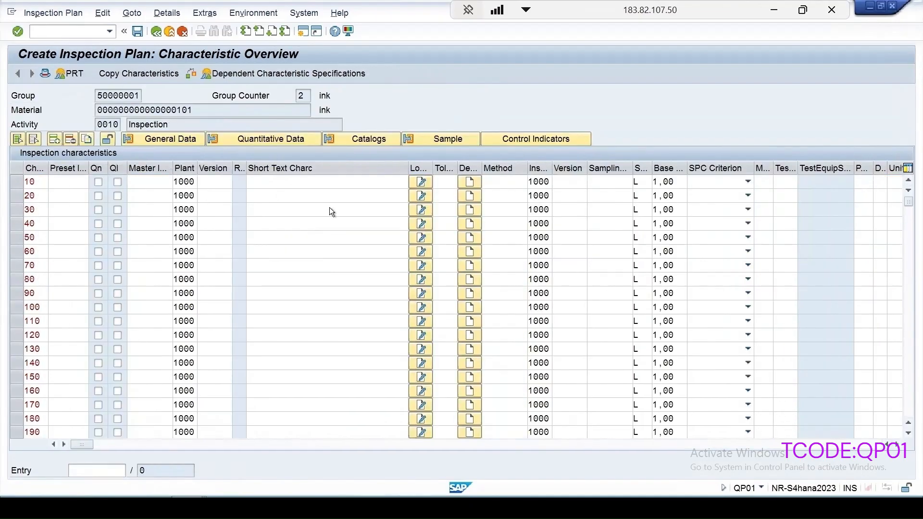
pyautogui.press('F4')
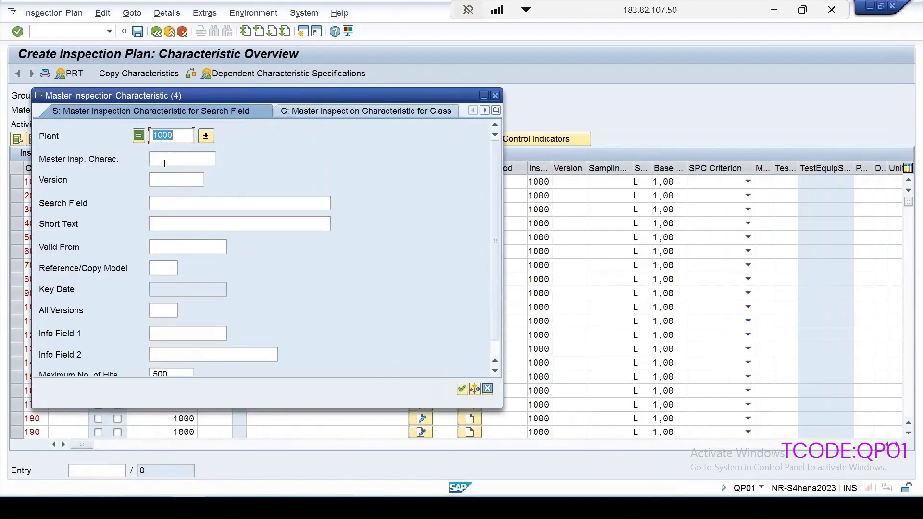
pyautogui.click(165, 164)
pyautogui.write('t*')
pyautogui.press('Return')
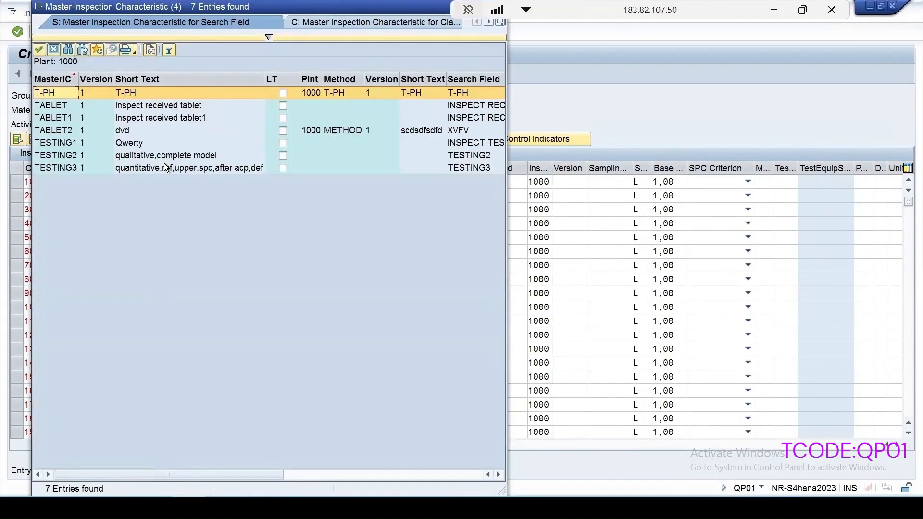
pyautogui.doubleClick(133, 94)
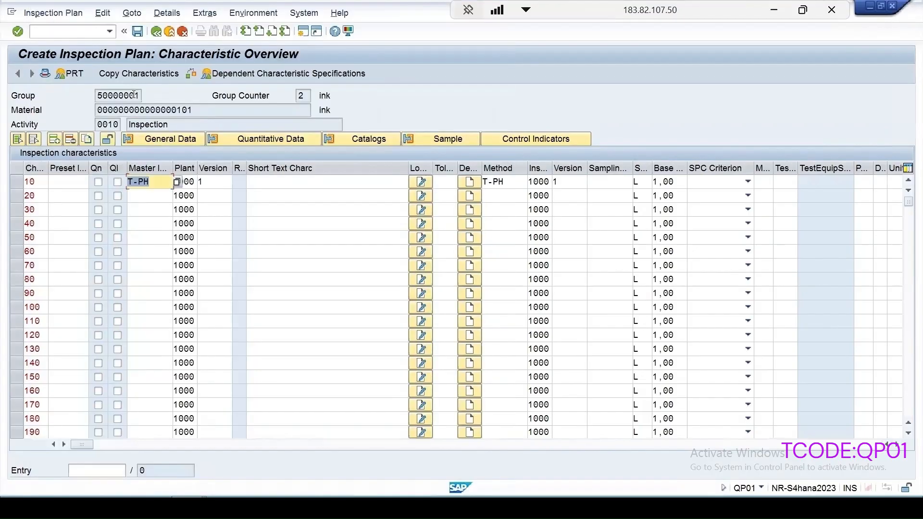
# Assign sampling procedure SMEANVAL to characteristic T-PH
pyautogui.press('Return')
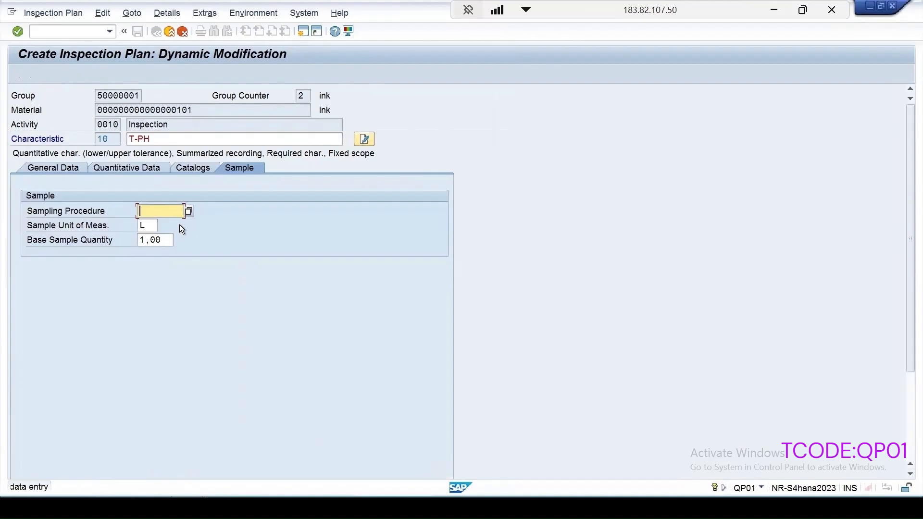
pyautogui.press('F4')
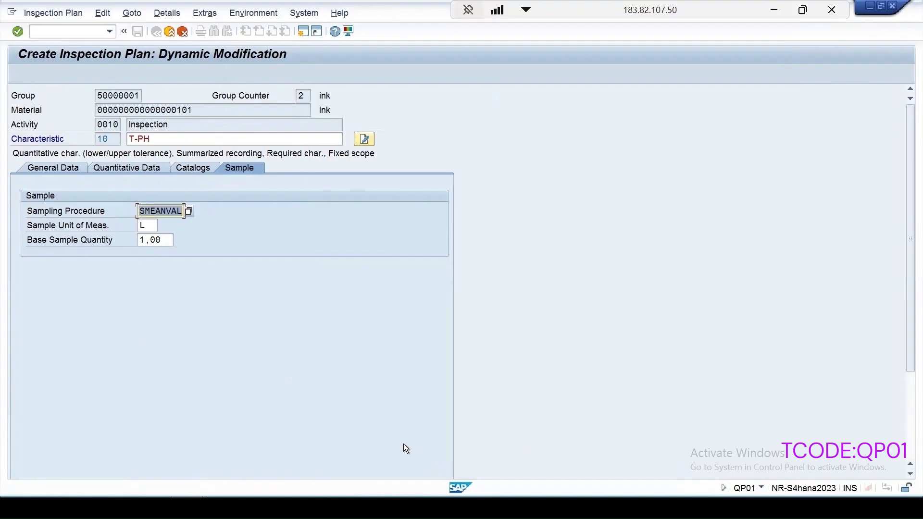
pyautogui.press('Return')
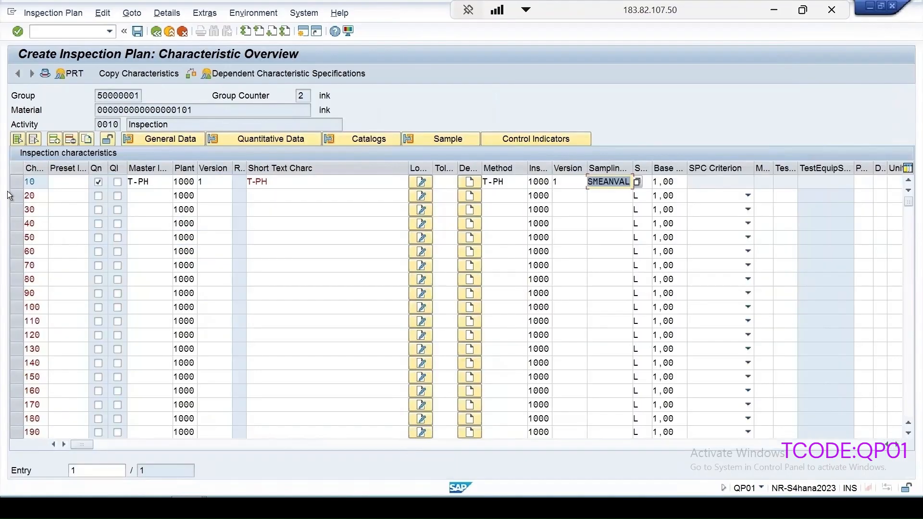
# Review the control indicators and the quantitative limits of characteristic T-PH
pyautogui.click(15, 181)
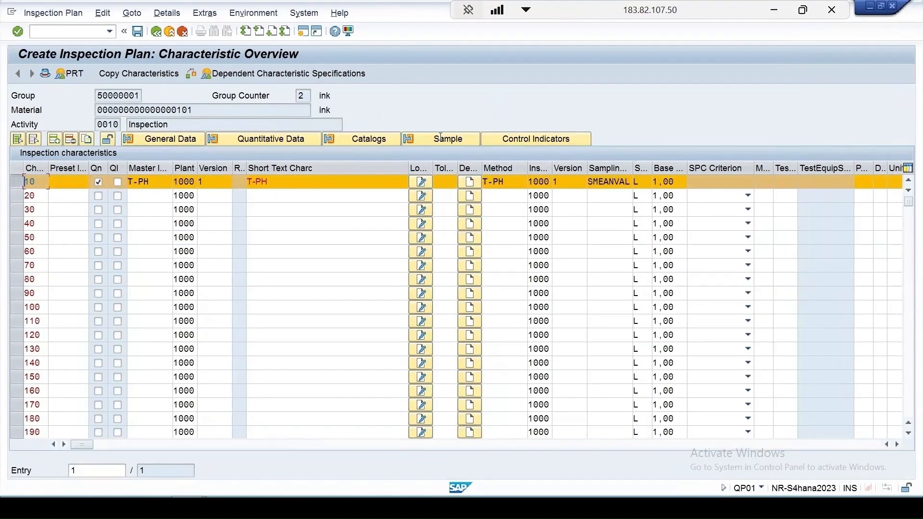
pyautogui.click(523, 140)
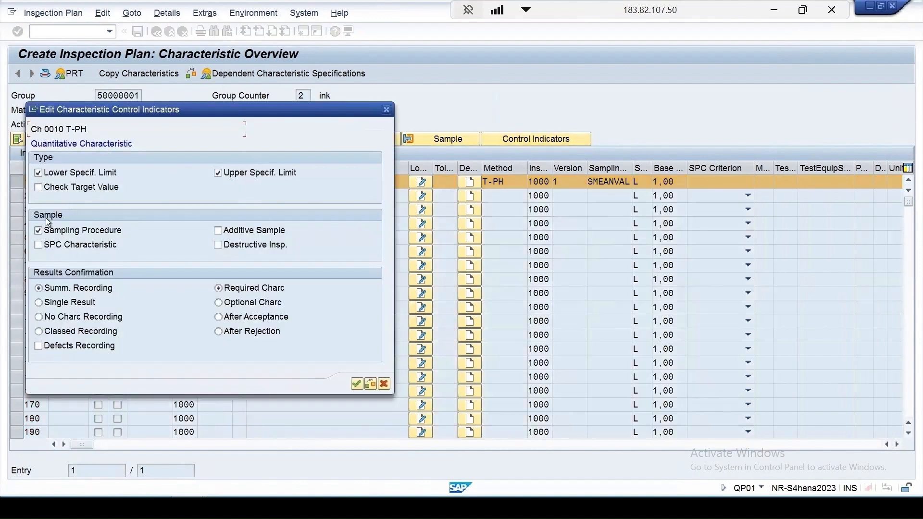
pyautogui.click(356, 386)
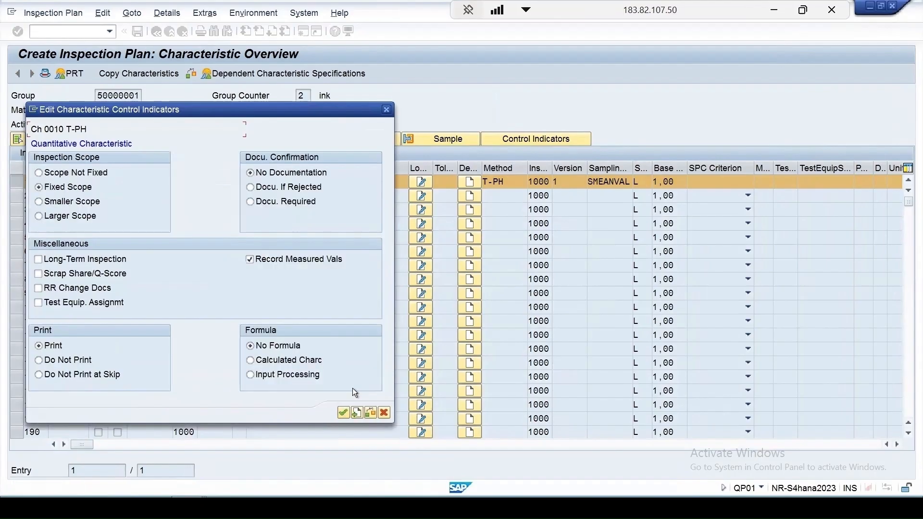
pyautogui.click(343, 414)
pyautogui.click(284, 140)
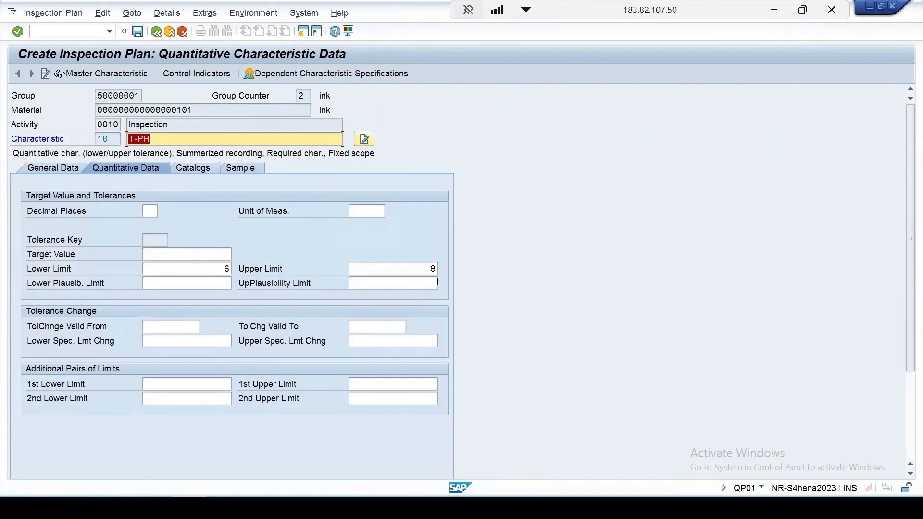
pyautogui.click(155, 31)
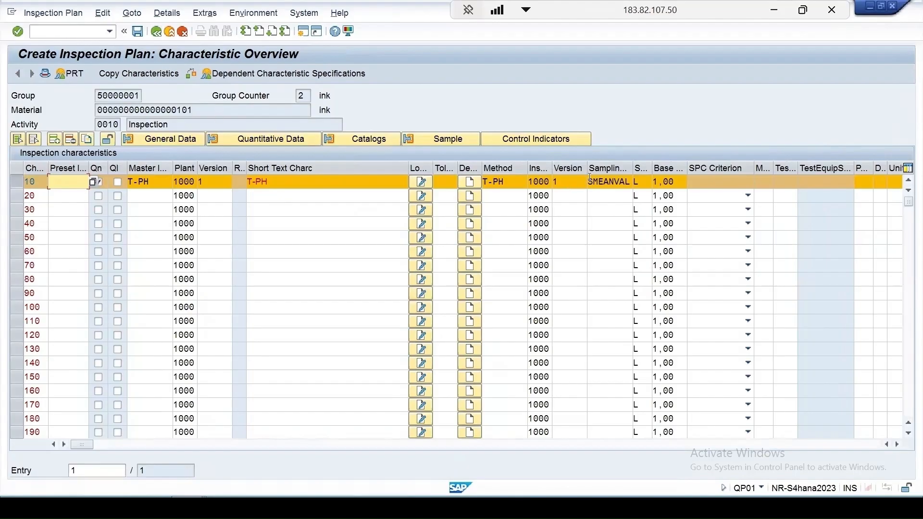
# Examine the characteristic's sampling procedure SMEANVAL, including its special conditions and sample size, and return to the sample data
pyautogui.doubleClick(598, 182)
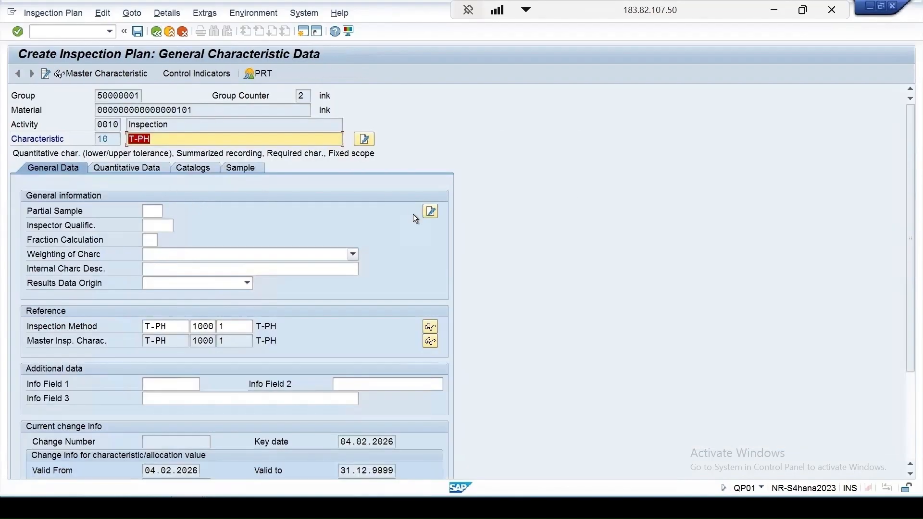
pyautogui.click(242, 169)
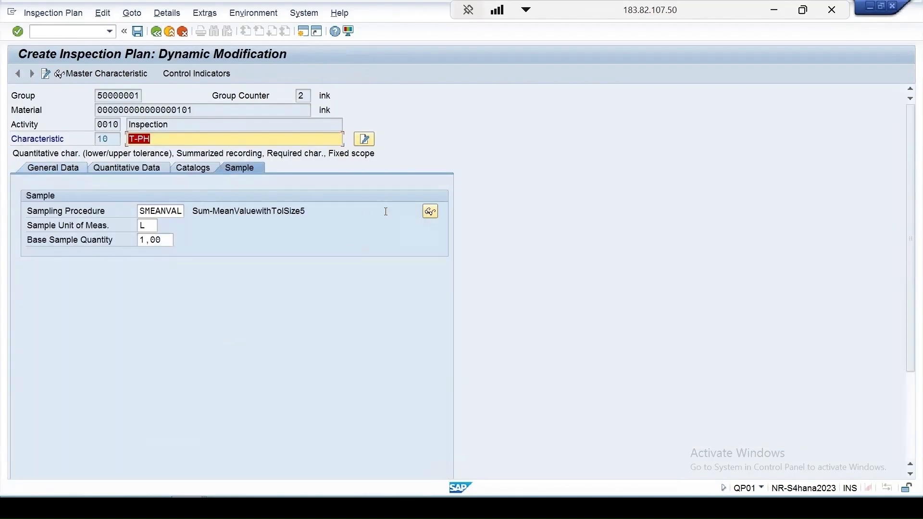
pyautogui.click(434, 215)
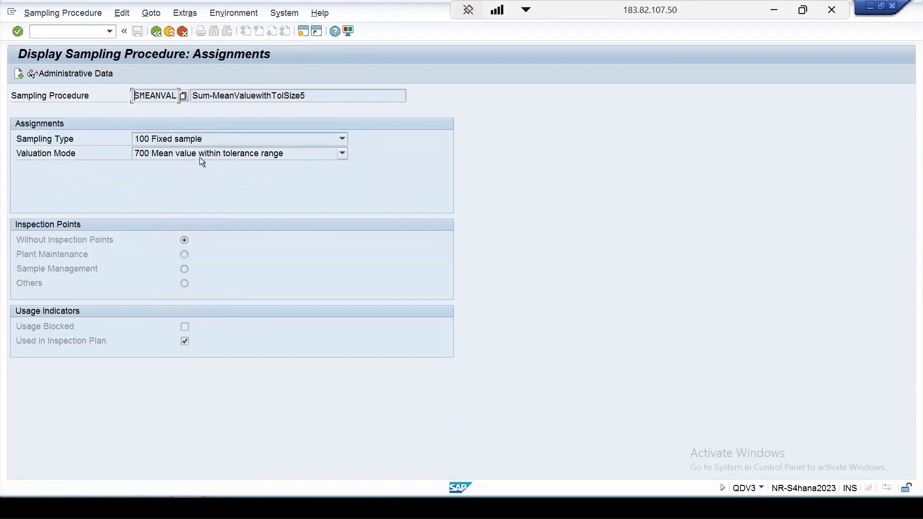
pyautogui.click(19, 75)
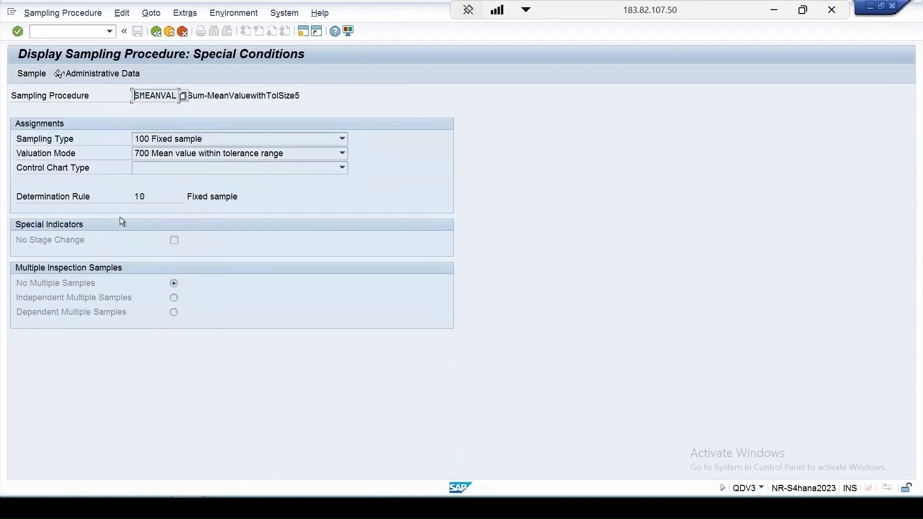
pyautogui.click(36, 74)
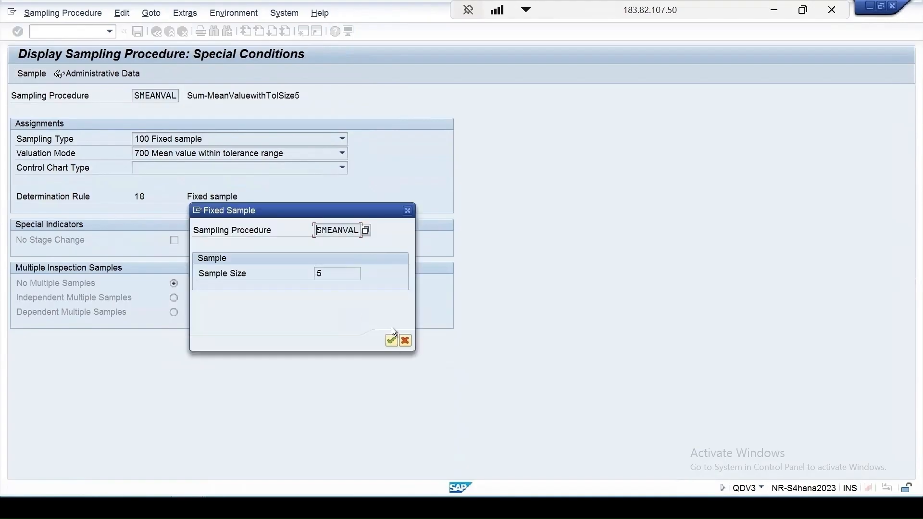
pyautogui.click(391, 342)
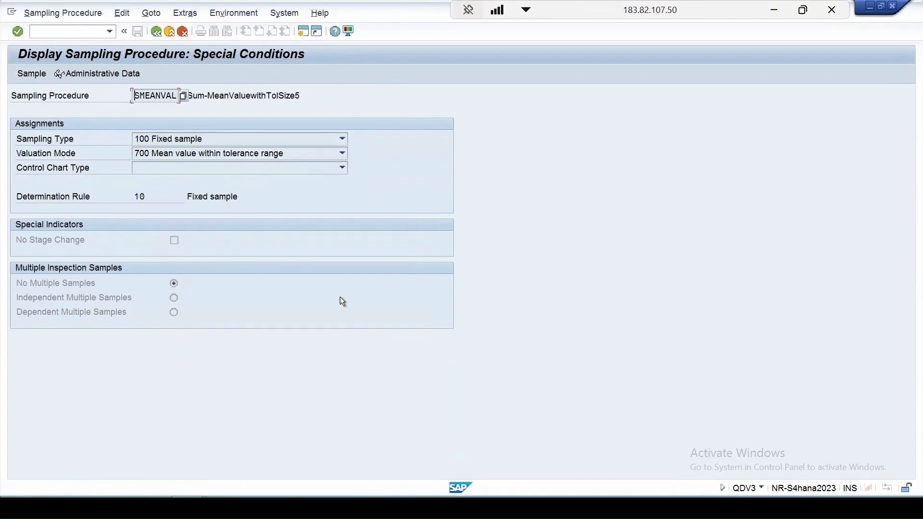
pyautogui.click(152, 32)
pyautogui.click(152, 36)
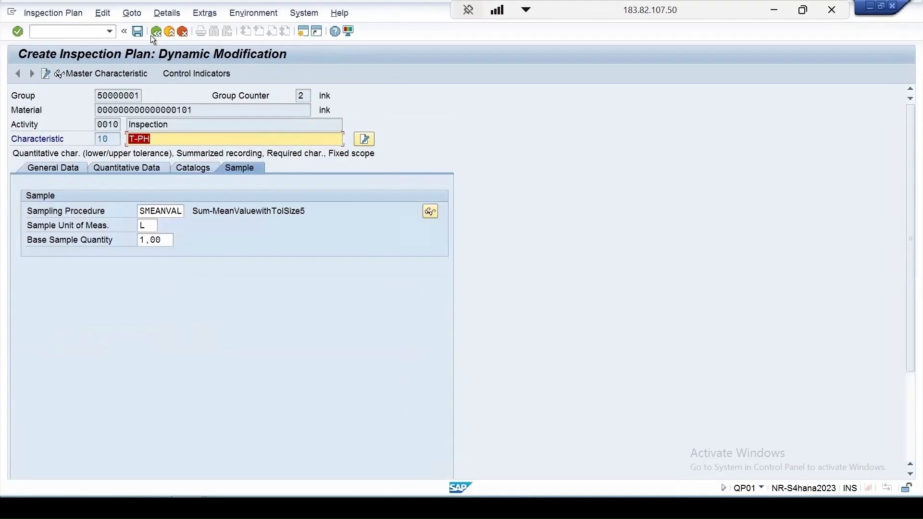
# Examine inspection method T-PH of characteristic 10 and its linked ZQM document, and return to the characteristic overview
pyautogui.click(152, 36)
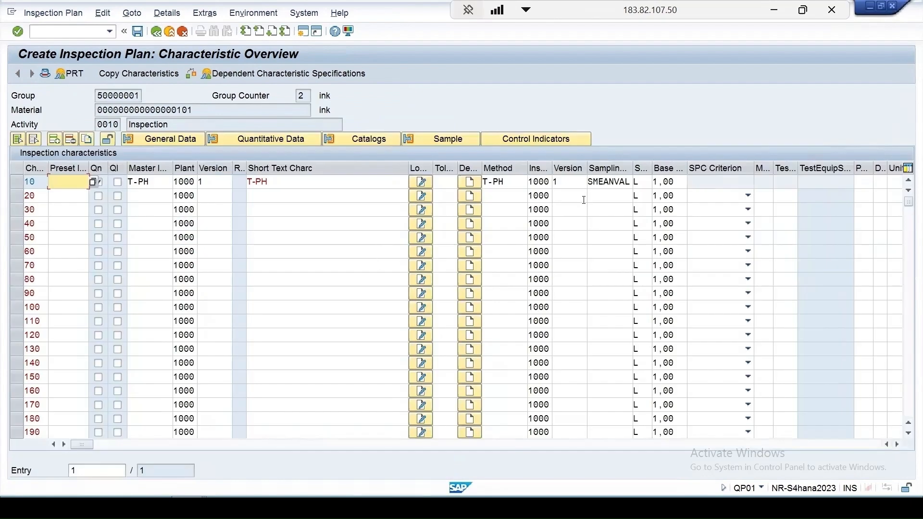
pyautogui.click(494, 184)
pyautogui.doubleClick(495, 182)
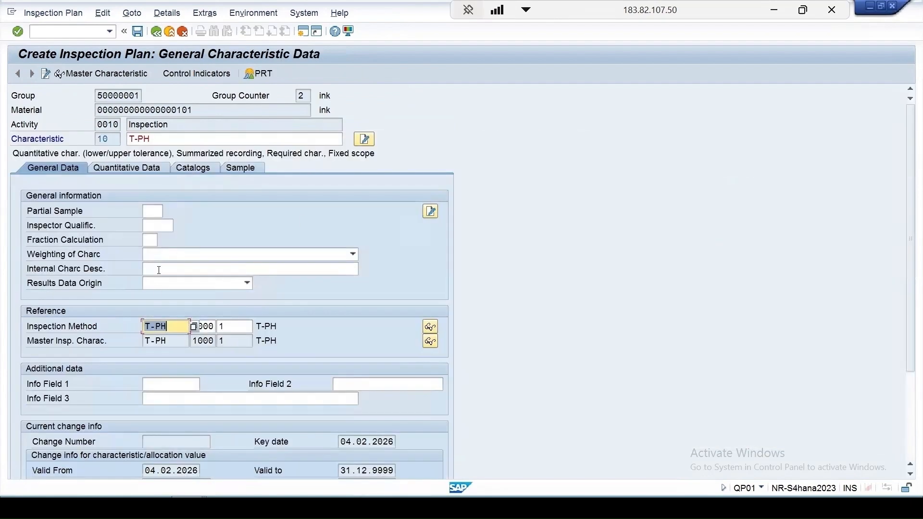
pyautogui.click(431, 327)
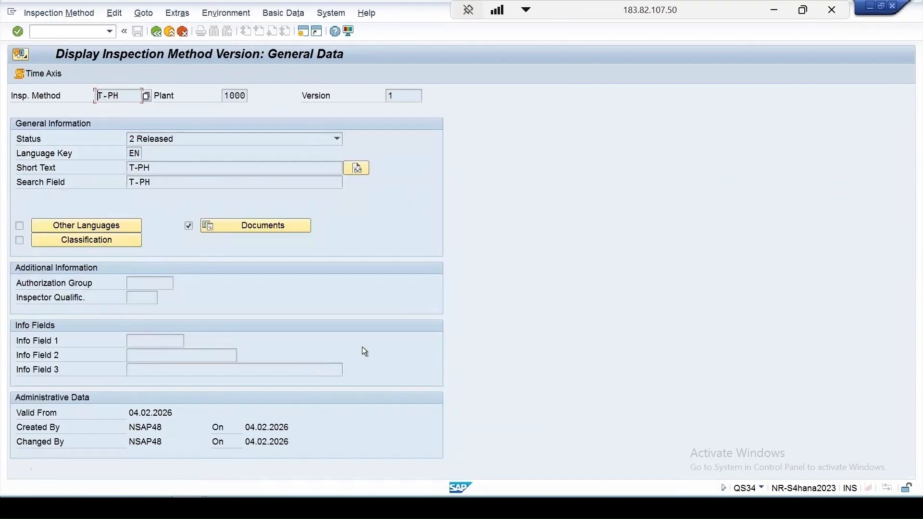
pyautogui.click(260, 231)
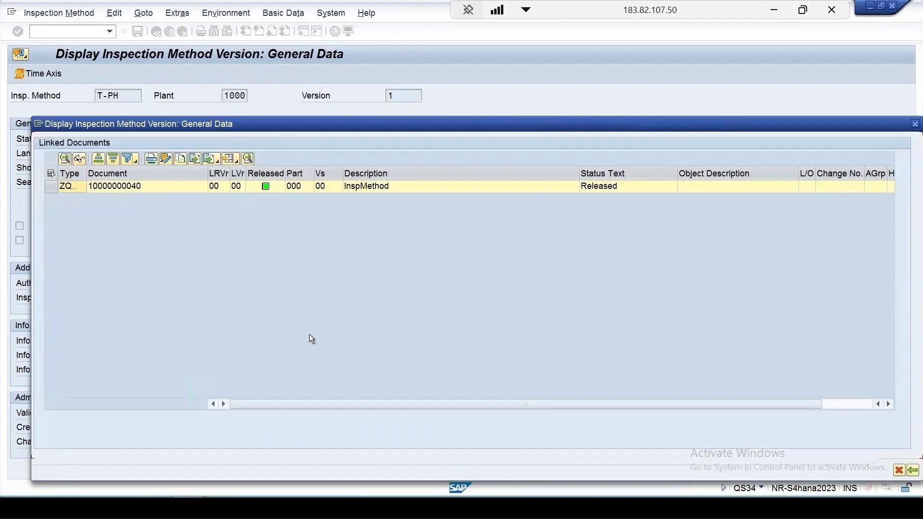
pyautogui.doubleClick(137, 189)
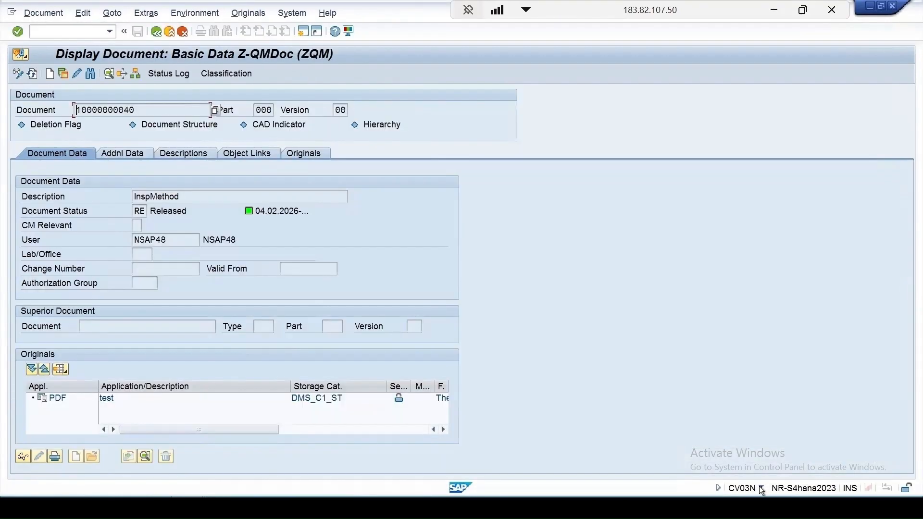
pyautogui.click(761, 488)
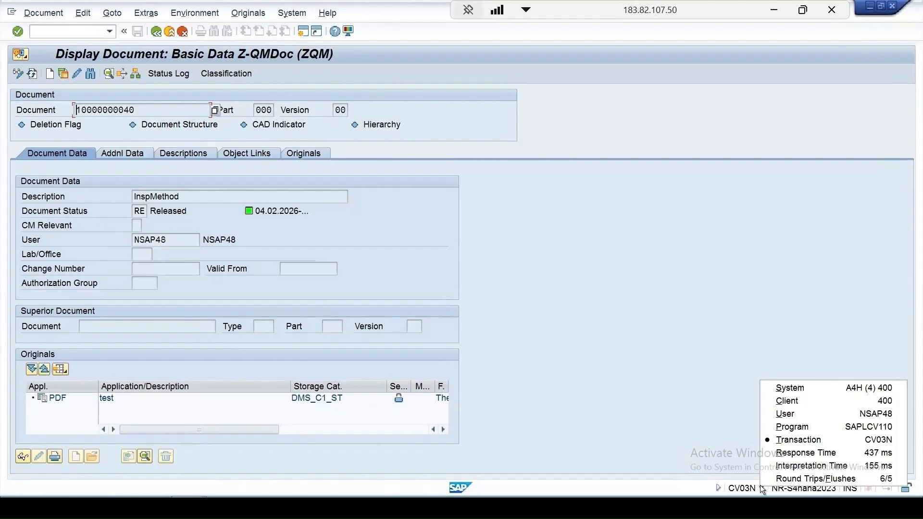
pyautogui.click(156, 31)
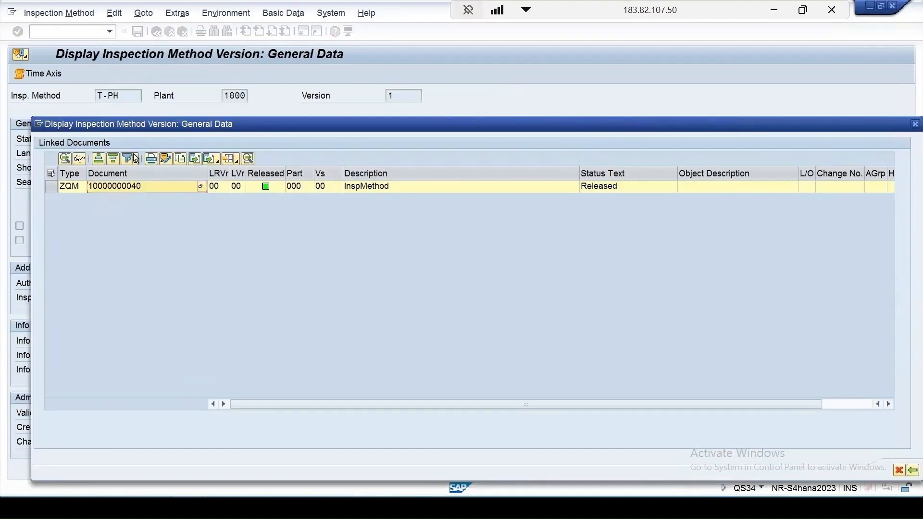
pyautogui.moveTo(209, 126); pyautogui.dragTo(167, 120)
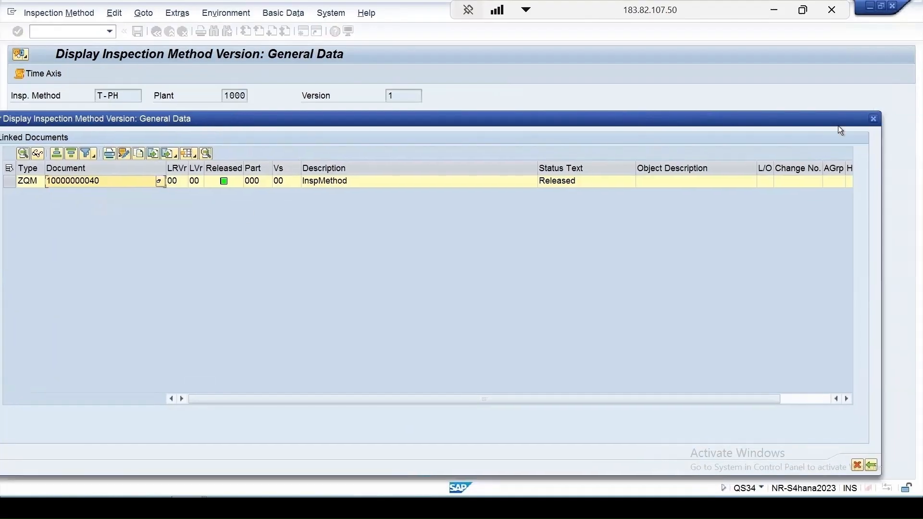
pyautogui.click(873, 118)
pyautogui.click(157, 36)
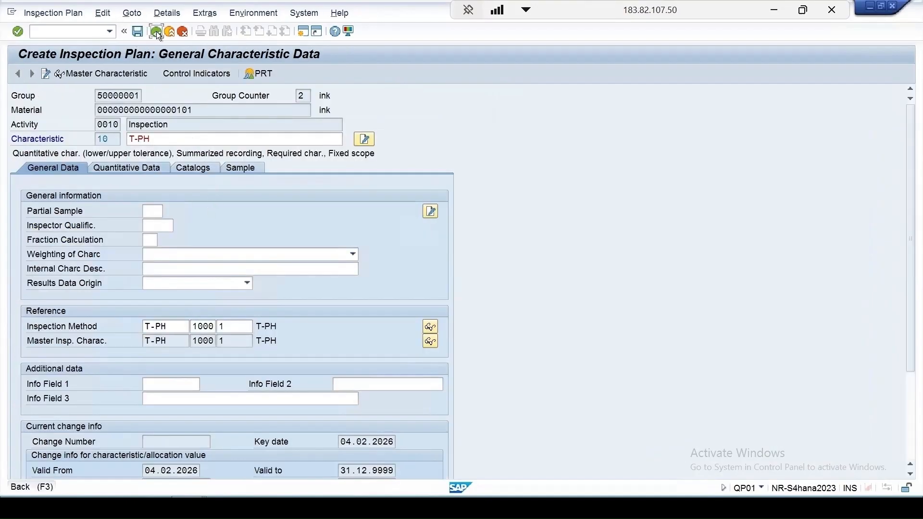
pyautogui.click(157, 31)
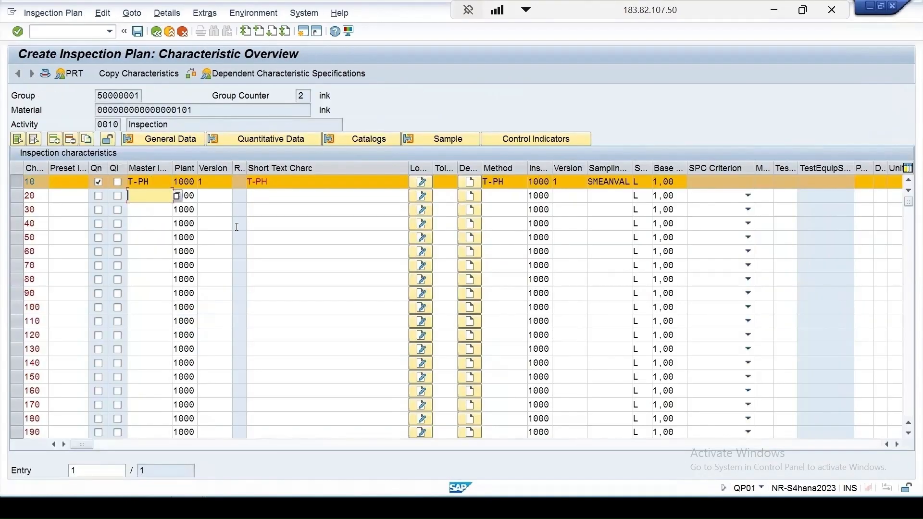
# Add master inspection characteristic COLOUR-Q from plant 1000 as characteristic 20 of operation 0010
pyautogui.click(177, 196)
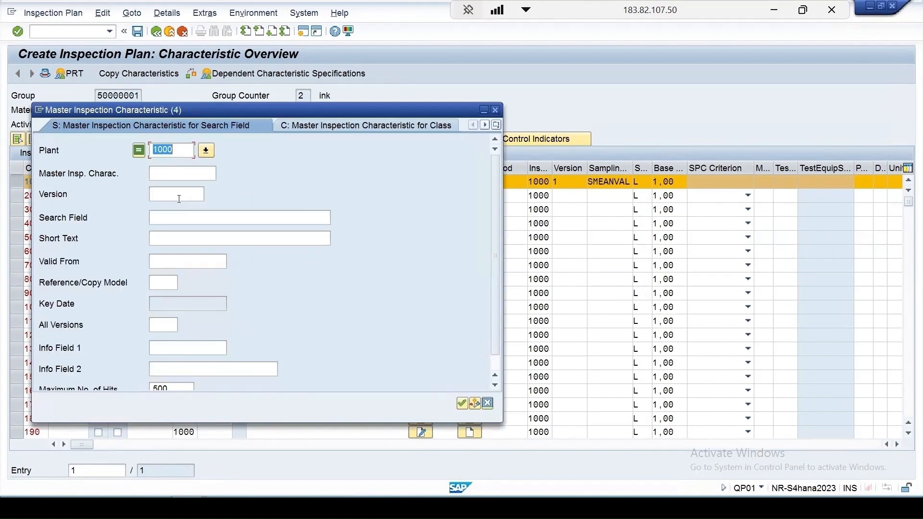
pyautogui.press('Return')
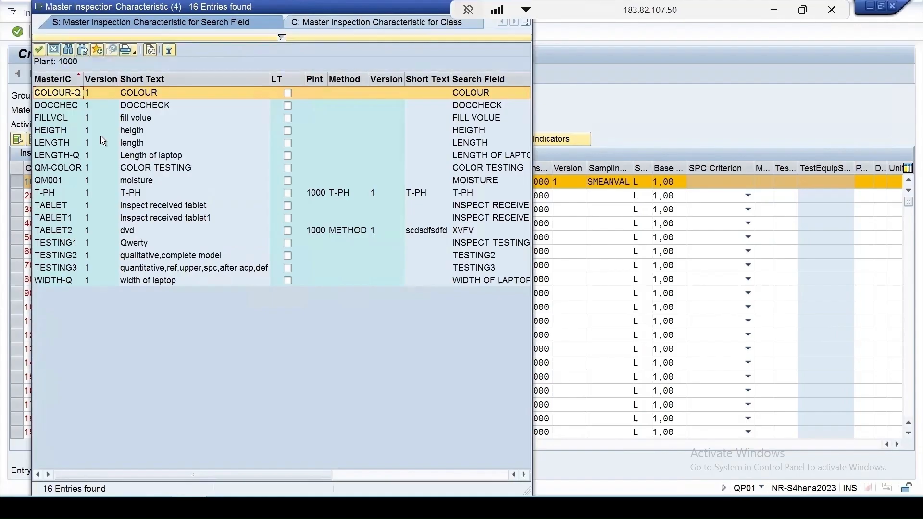
pyautogui.doubleClick(131, 94)
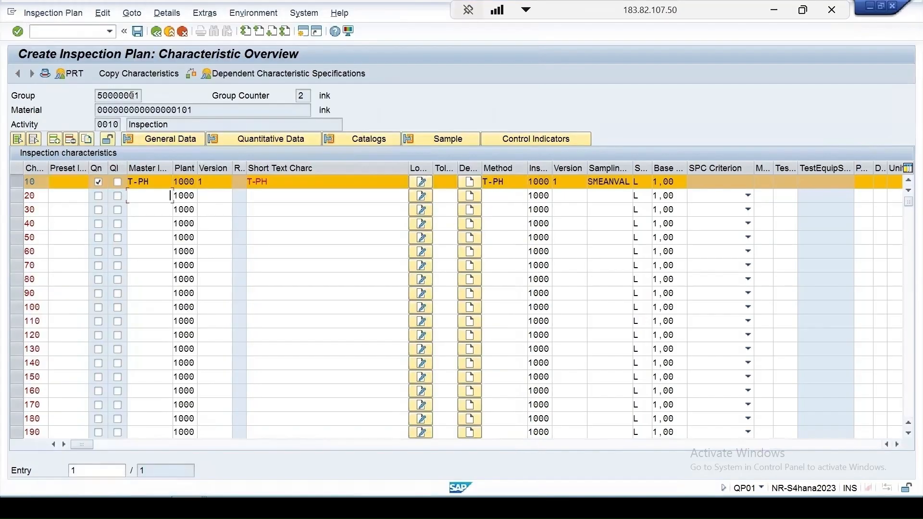
pyautogui.press('Return')
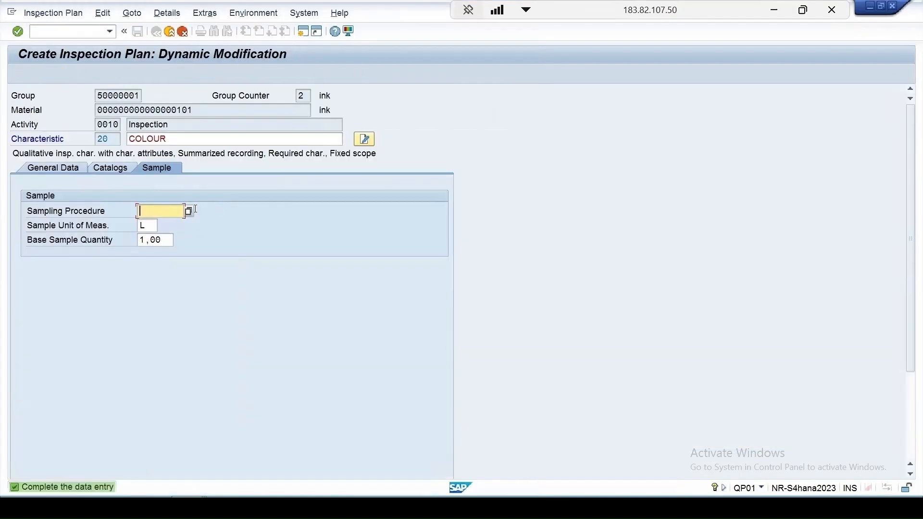
# Assign the sampling procedure described as Fixed Sample 5 to characteristic COLOUR
pyautogui.click(190, 212)
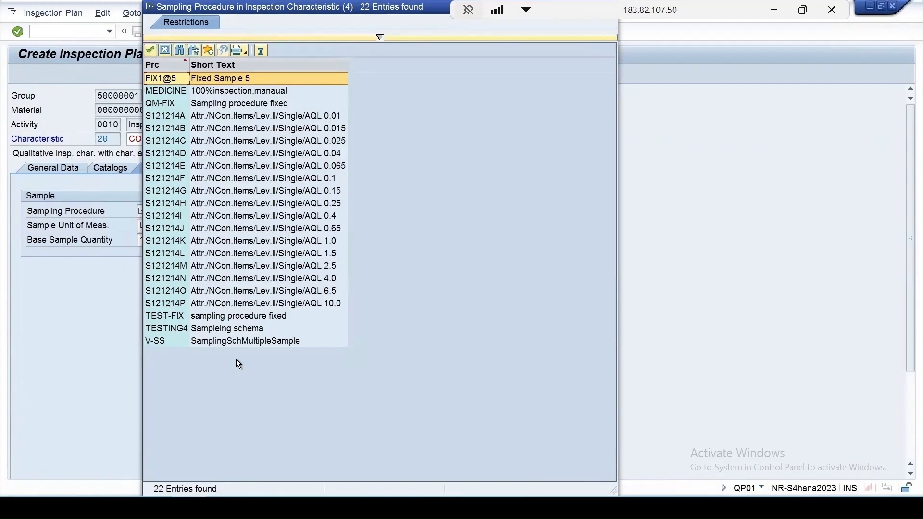
pyautogui.doubleClick(220, 78)
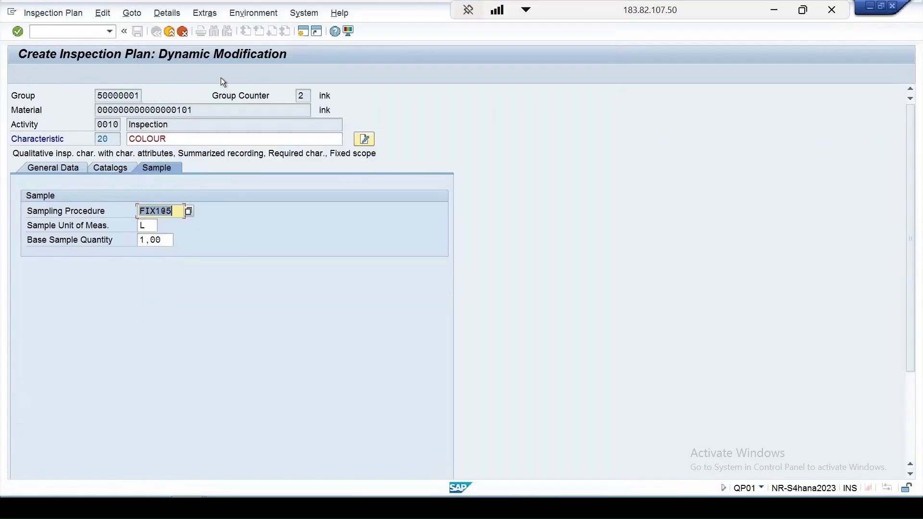
pyautogui.press('Return')
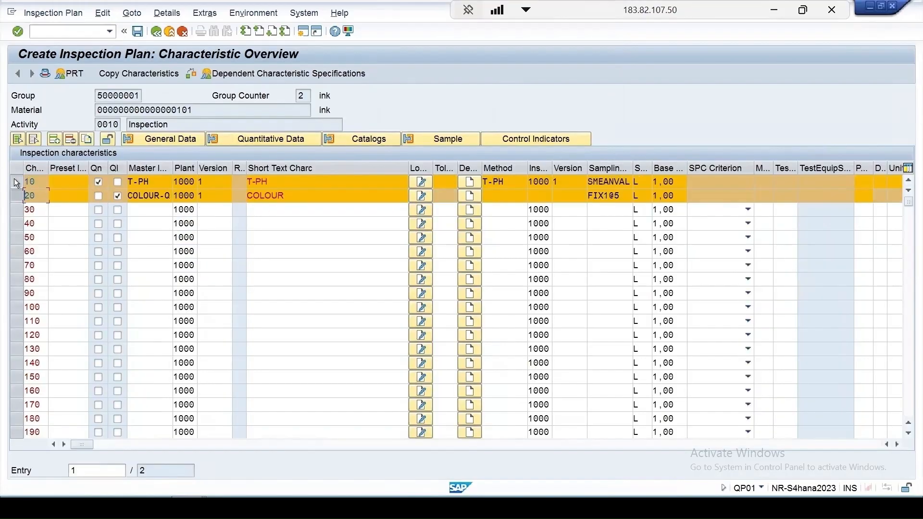
# Review the codes in selected set QM-TEST of characteristic COLOUR and save the inspection plan
pyautogui.click(371, 140)
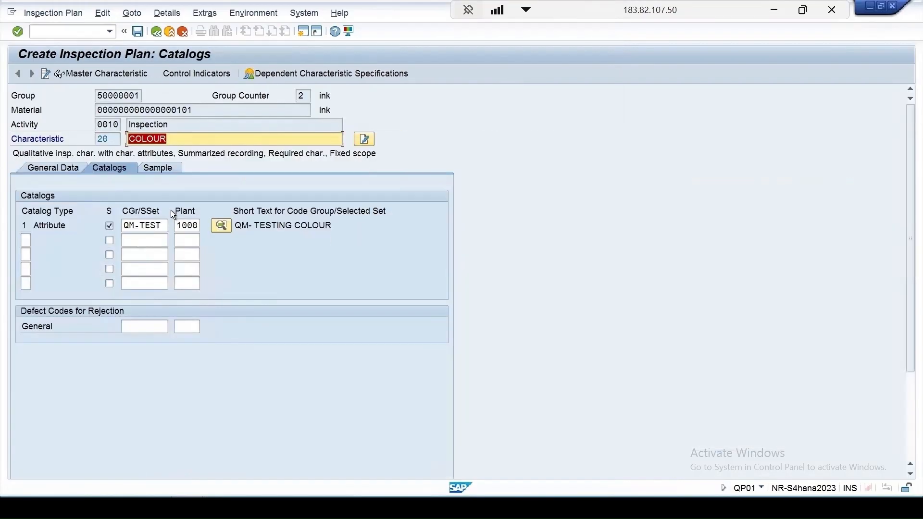
pyautogui.click(221, 226)
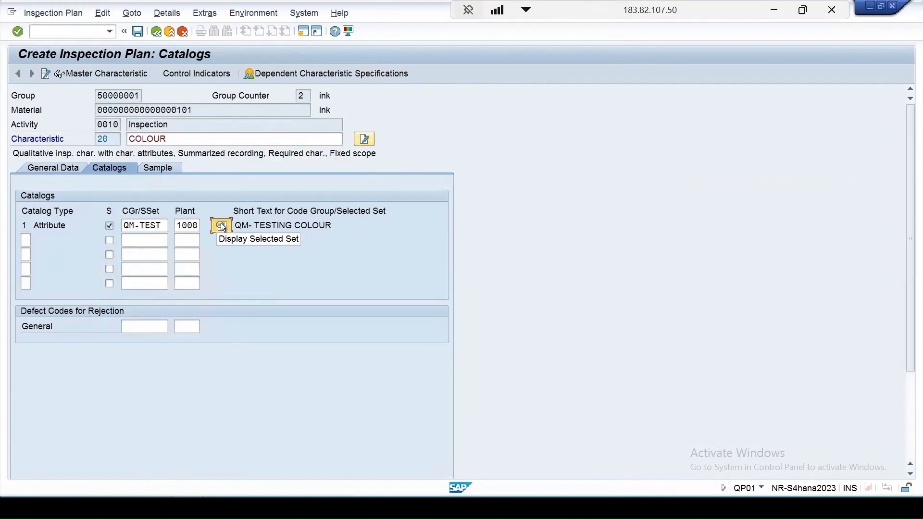
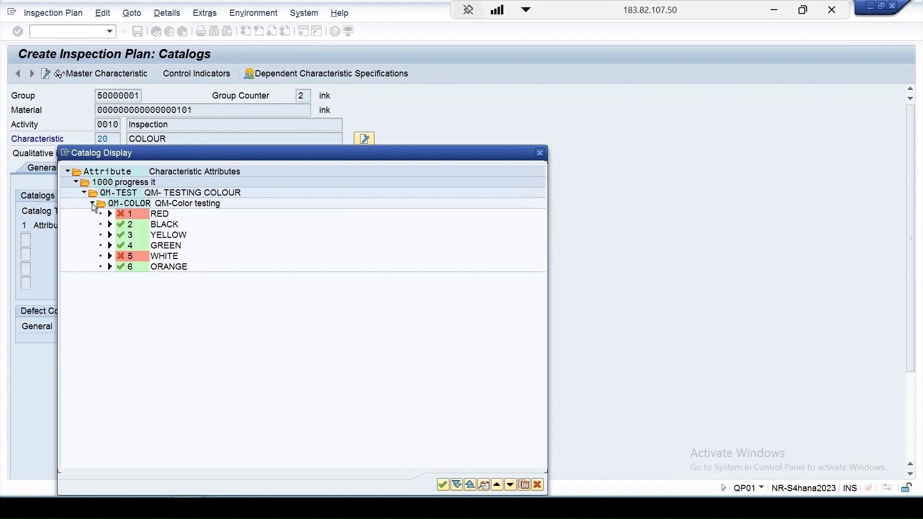
pyautogui.click(541, 153)
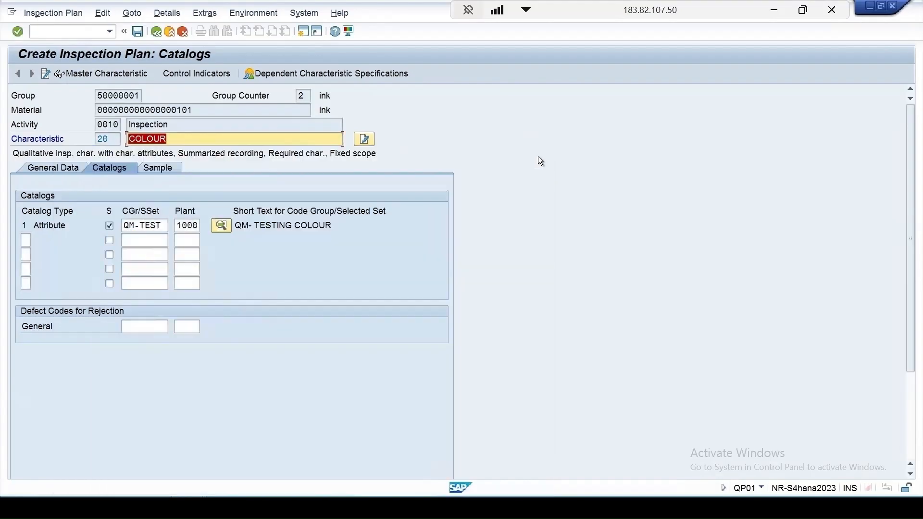
pyautogui.click(138, 32)
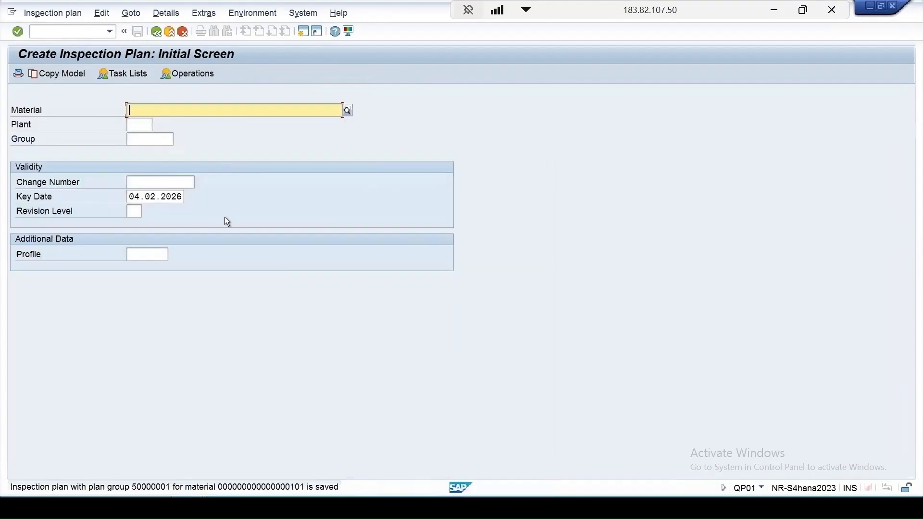
pyautogui.click(68, 31)
pyautogui.click(65, 84)
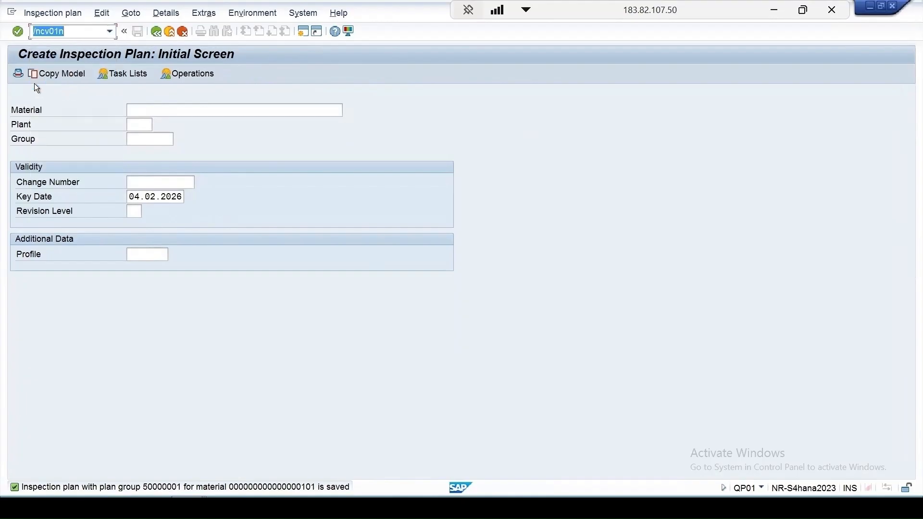
pyautogui.click(60, 31)
pyautogui.press('BackSpace')
pyautogui.write('2')
pyautogui.press('Return')
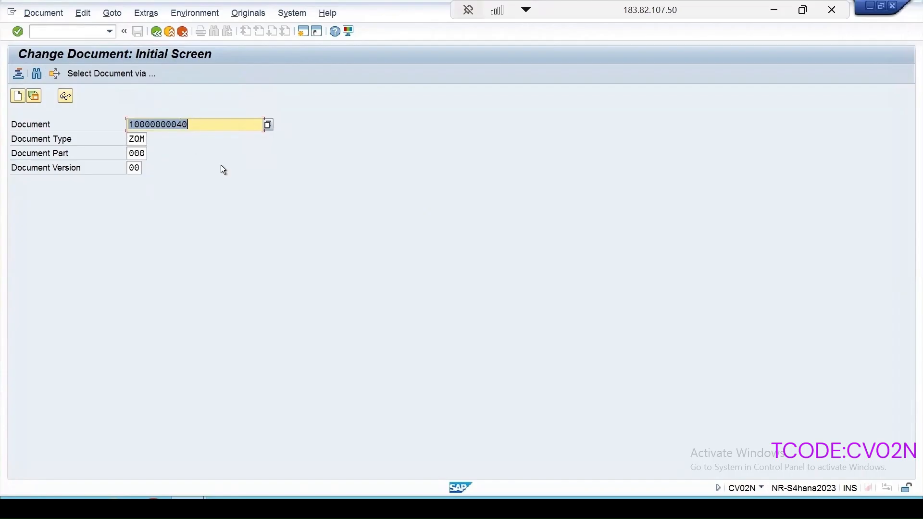
pyautogui.press('Return')
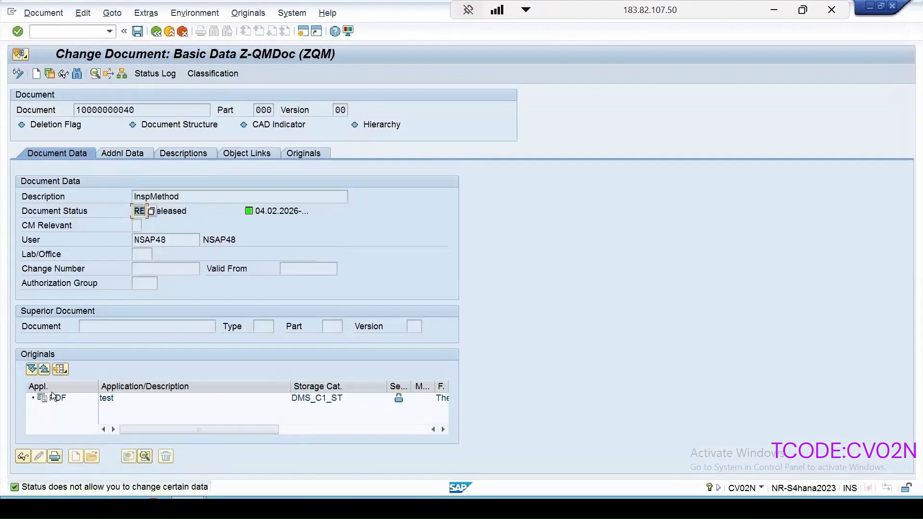
# Review the document's additional data, descriptions, linked inspection methods and originals, and save the document
pyautogui.click(124, 152)
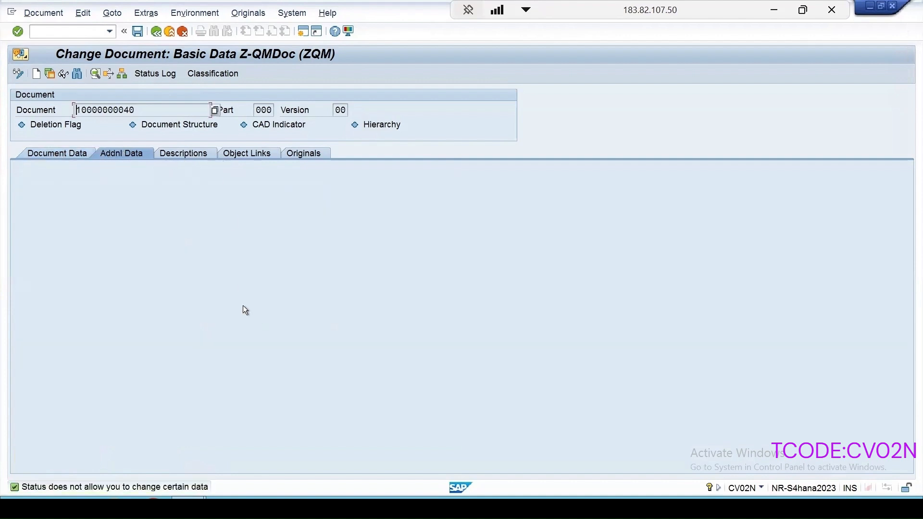
pyautogui.click(193, 155)
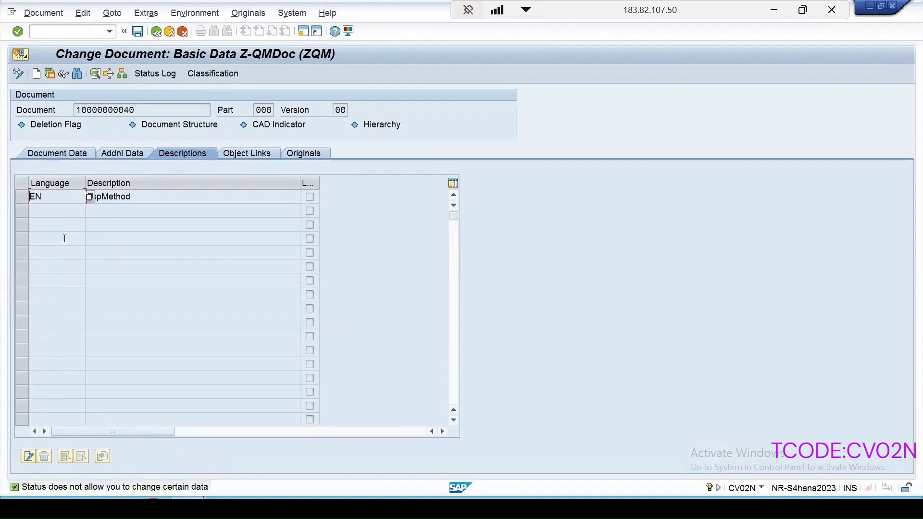
pyautogui.click(258, 158)
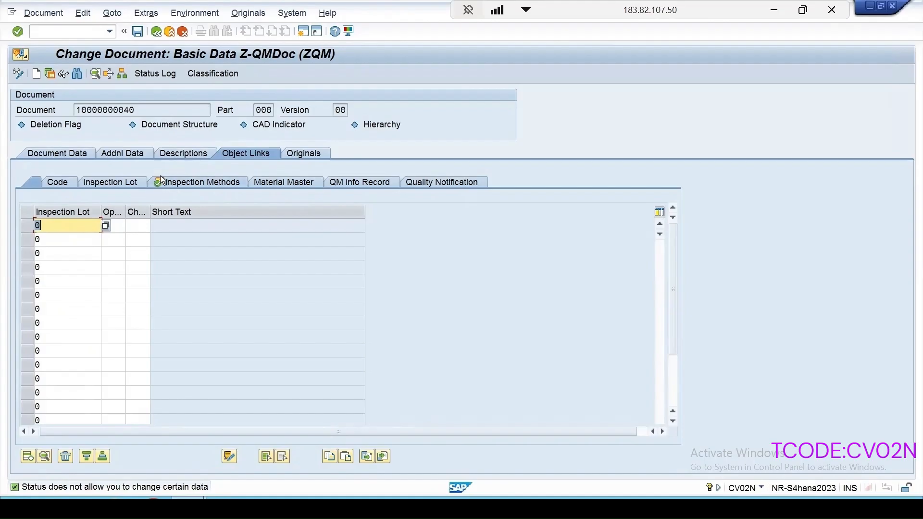
pyautogui.moveTo(157, 185)
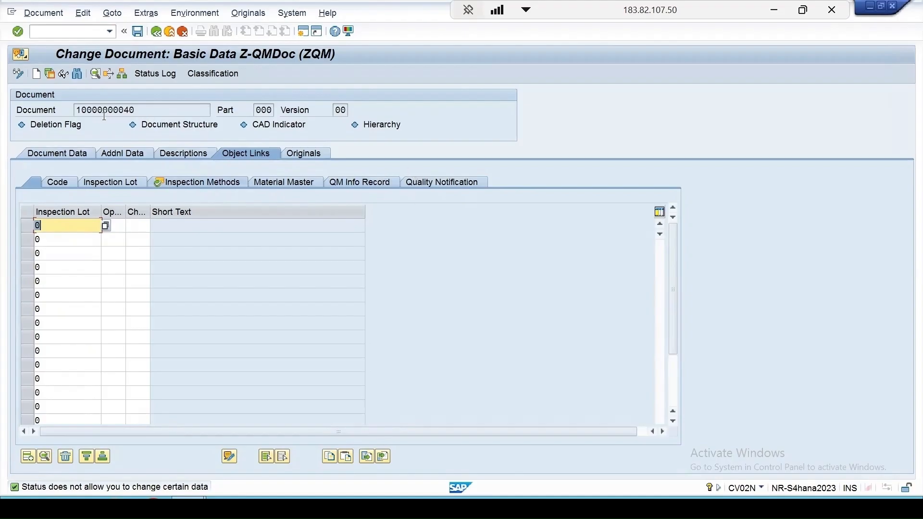
pyautogui.click(202, 187)
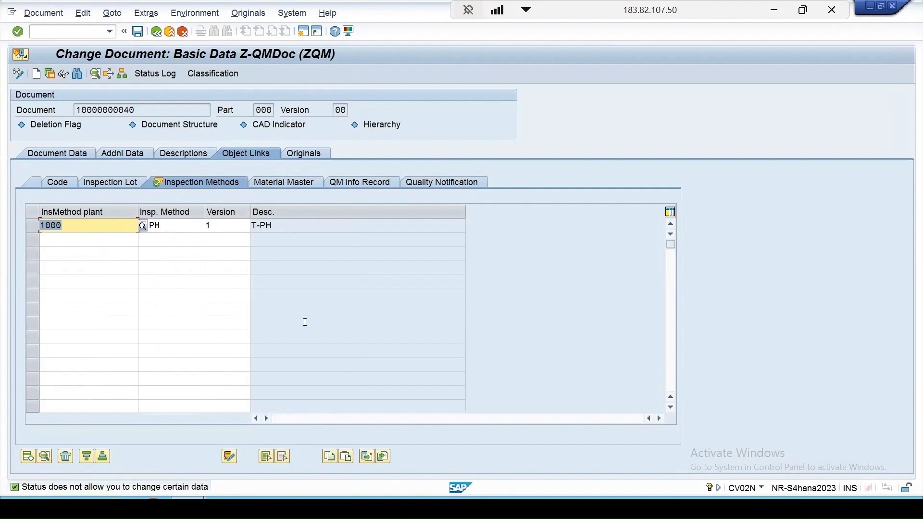
pyautogui.click(315, 154)
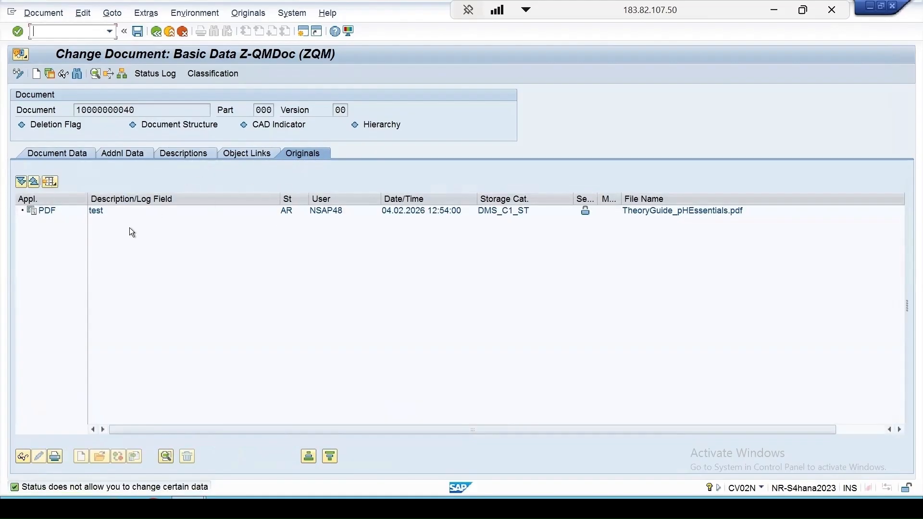
pyautogui.click(137, 31)
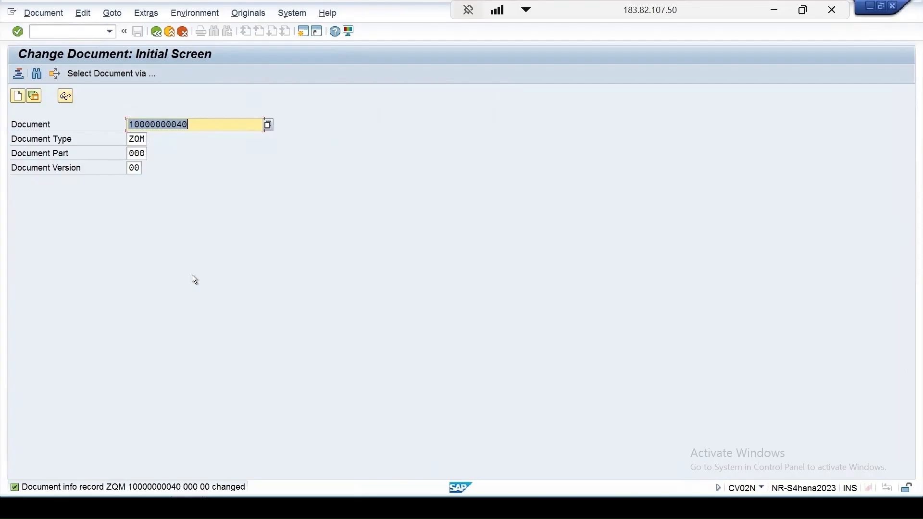
# Open the code groups of catalog 1 for editing with transaction QS41
pyautogui.hotkey('ctrl', '/')
pyautogui.write('/nqs41')
pyautogui.press('Return')
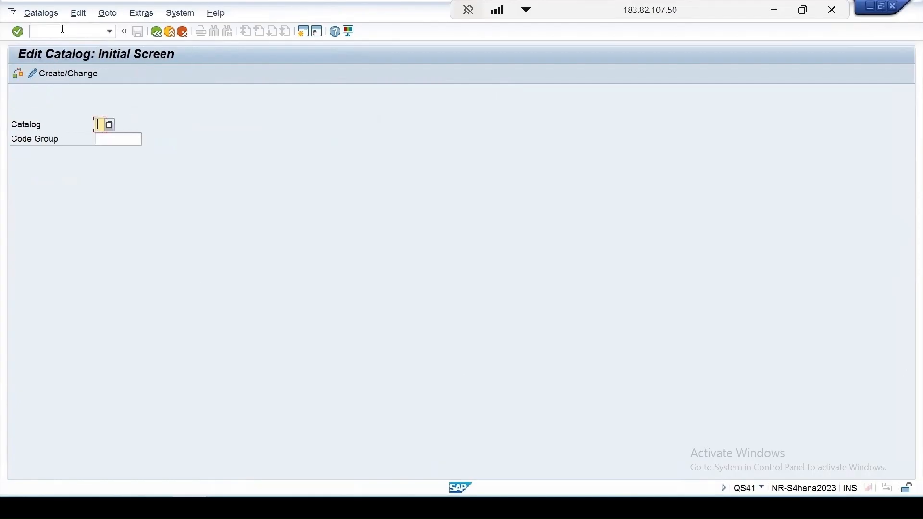
pyautogui.write('1')
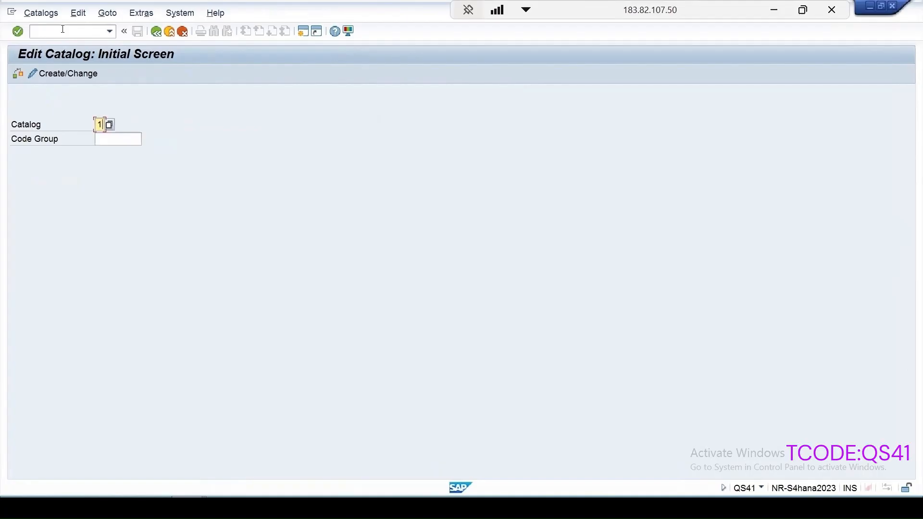
pyautogui.press('Return')
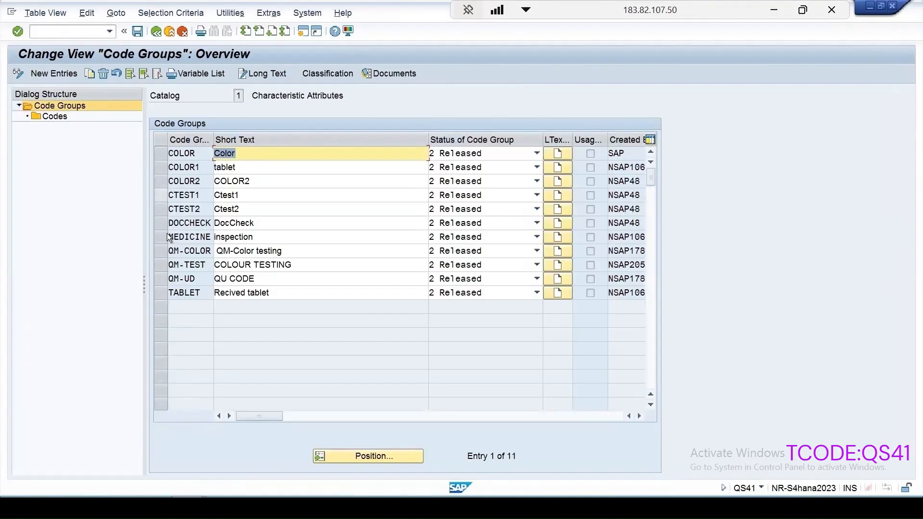
# Select code groups COLOR and COLOR1 in catalog 1
pyautogui.click(162, 155)
pyautogui.click(157, 166)
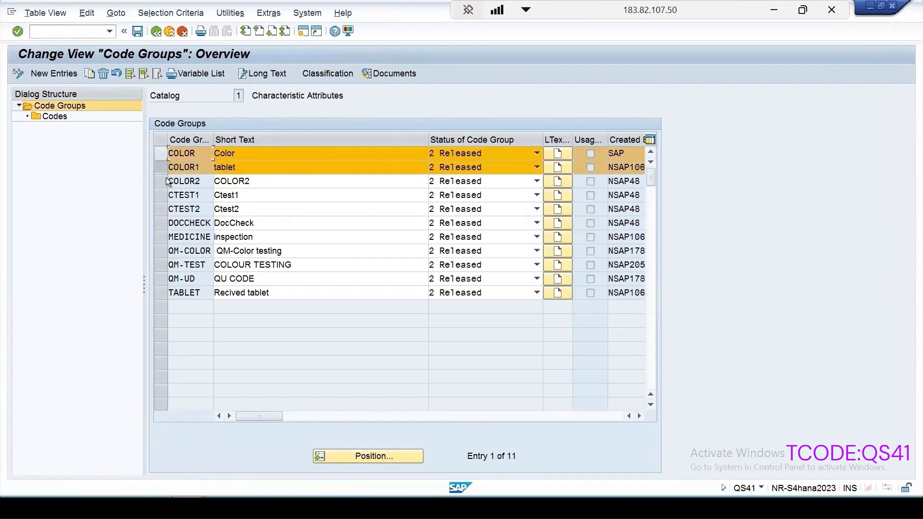
# Open the codes of code group COLOR1 and check the document assignments for codes RED and 1 (green)
pyautogui.click(51, 116)
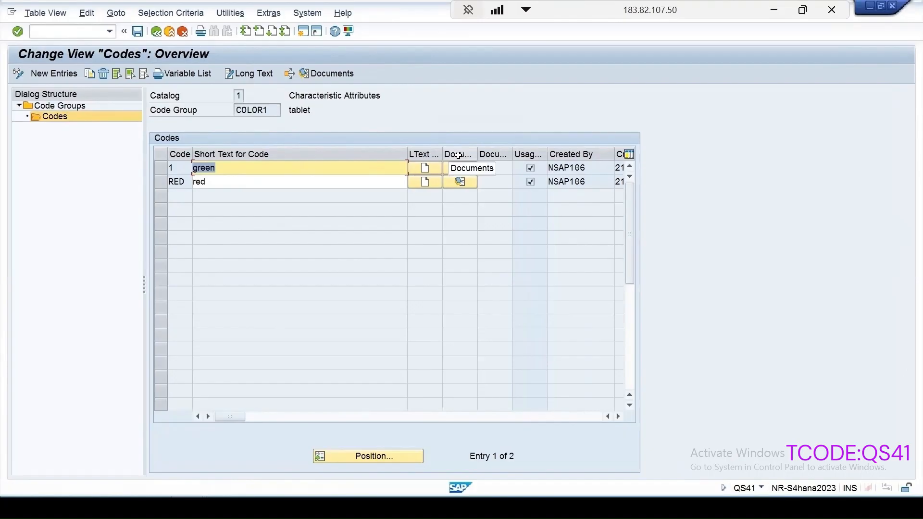
pyautogui.click(463, 169)
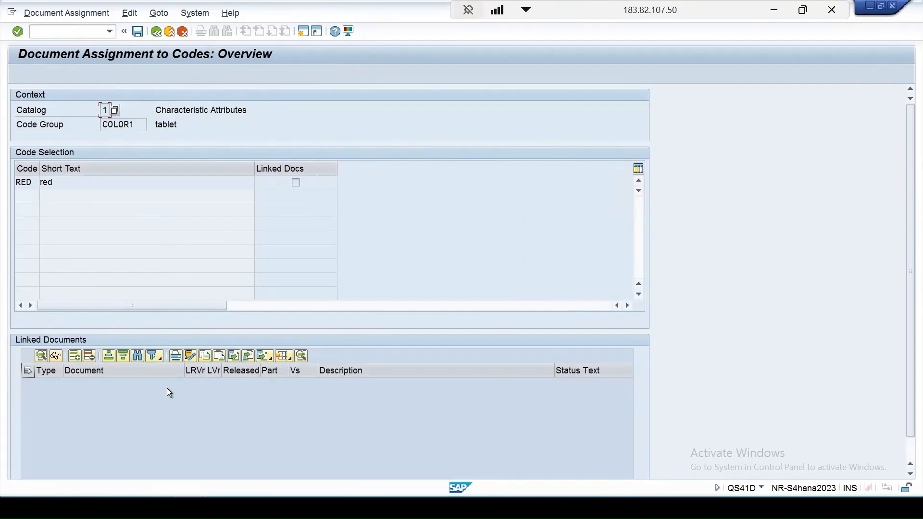
pyautogui.click(156, 32)
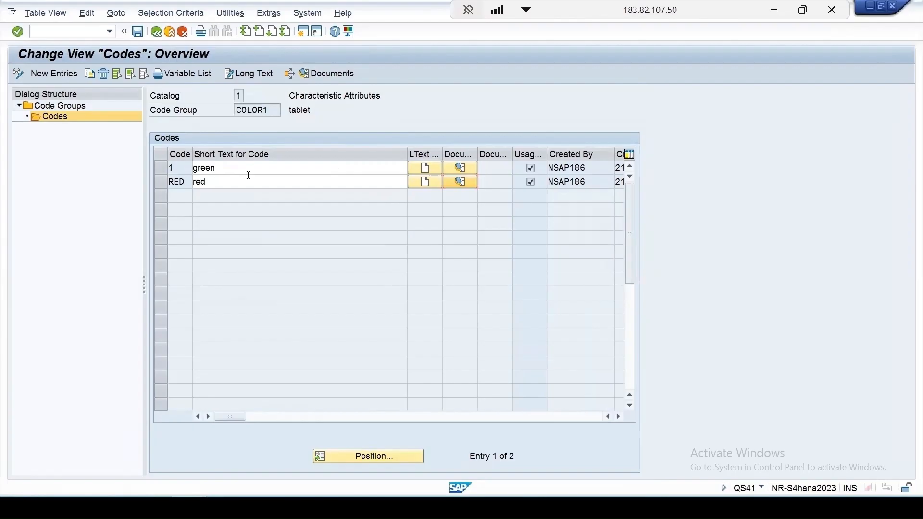
pyautogui.click(461, 166)
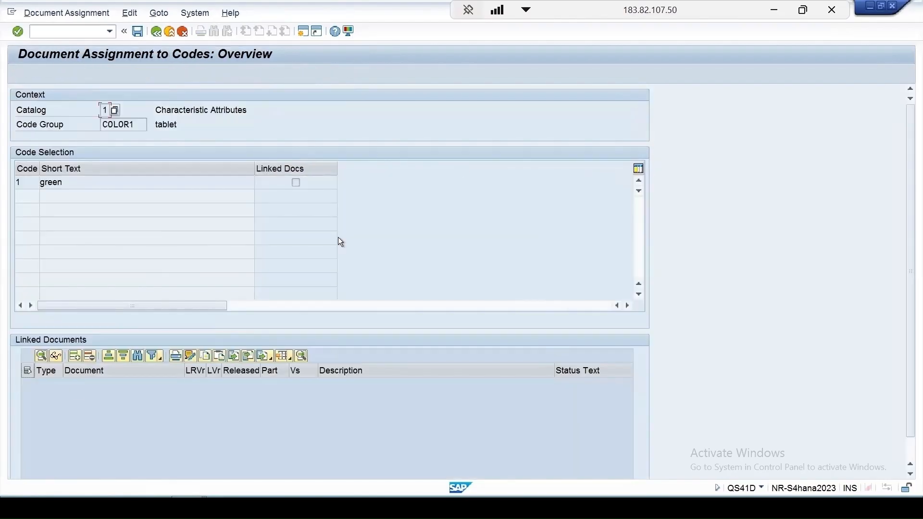
# Add a linked document row of type ZQM for code 1 (green) and look up the existing document numbers
pyautogui.click(77, 359)
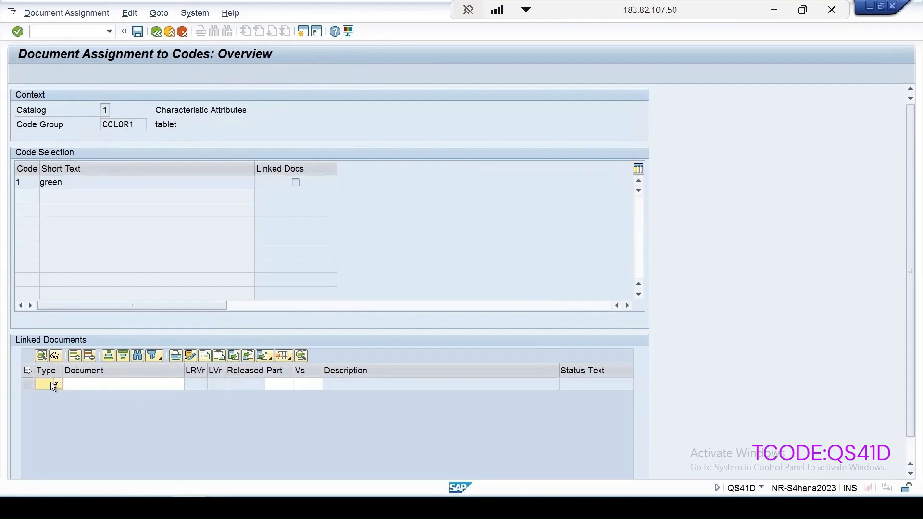
pyautogui.click(56, 382)
pyautogui.scroll(-15, 62, 260)
pyautogui.click(64, 256)
pyautogui.click(177, 383)
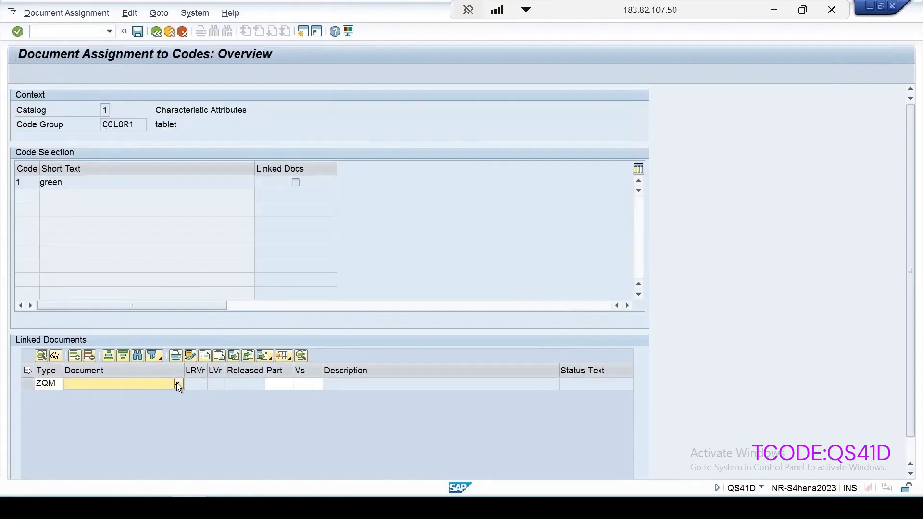
pyautogui.press('Return')
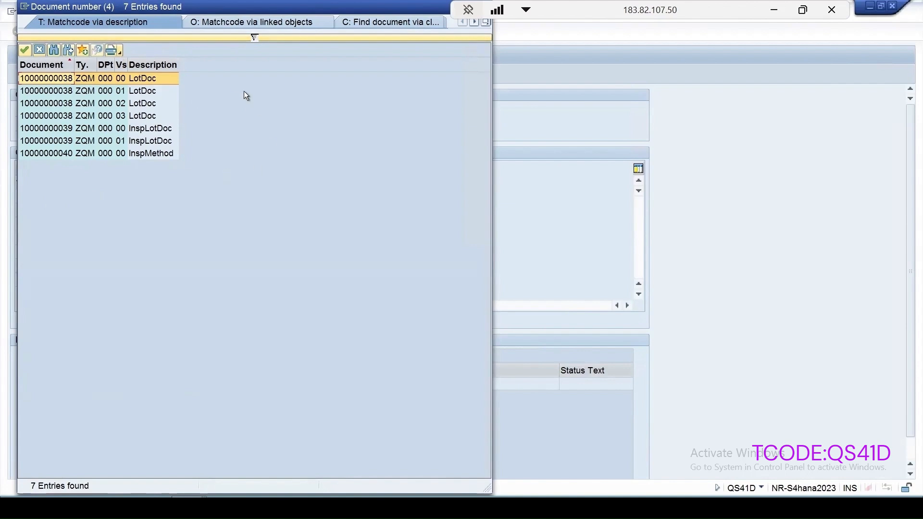
pyautogui.moveTo(222, 3); pyautogui.dragTo(270, 114)
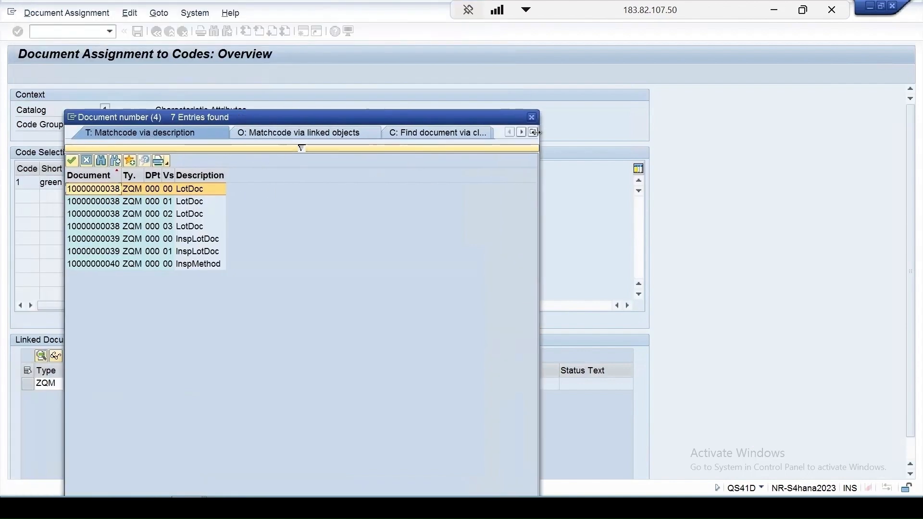
pyautogui.moveTo(476, 119); pyautogui.dragTo(458, 172)
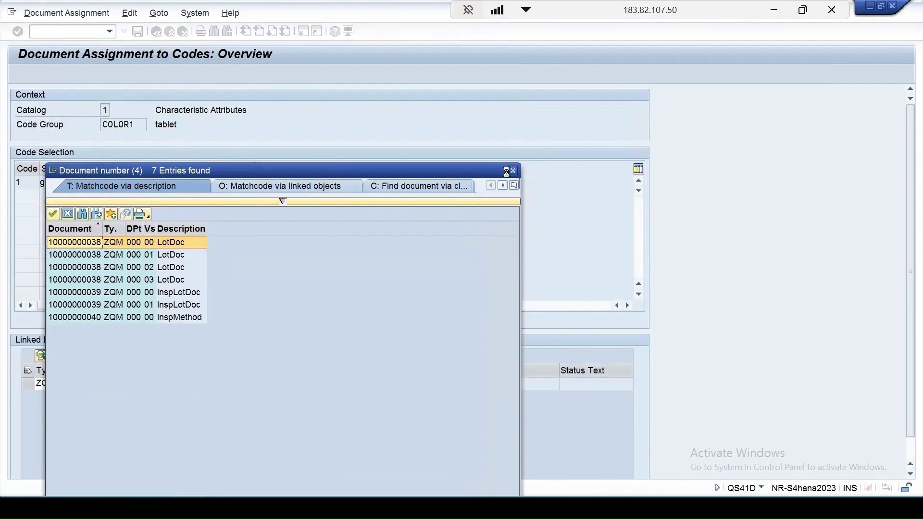
pyautogui.click(513, 170)
# Leave the document assignment and start the Create Document transaction CV01N
pyautogui.write('/n')
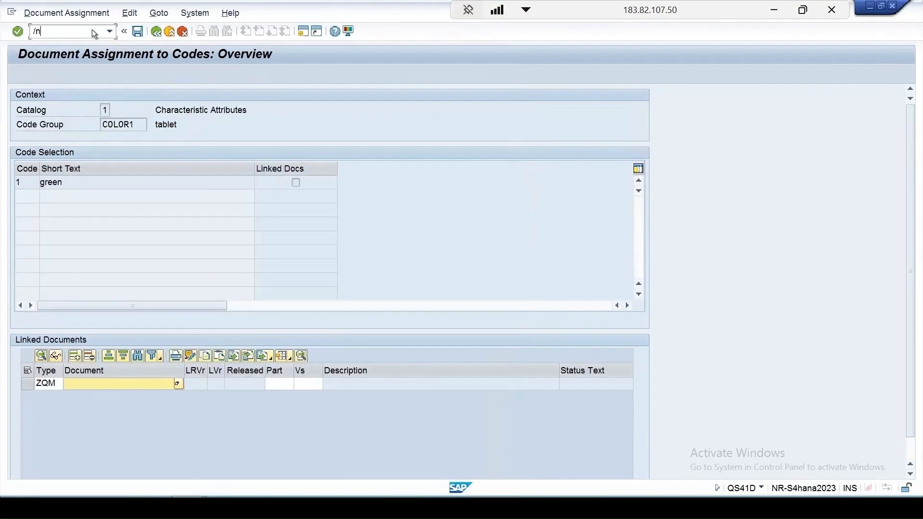
pyautogui.press('Return')
pyautogui.click(110, 33)
pyautogui.click(68, 57)
pyautogui.write('/ncv0h1')
pyautogui.press('Return')
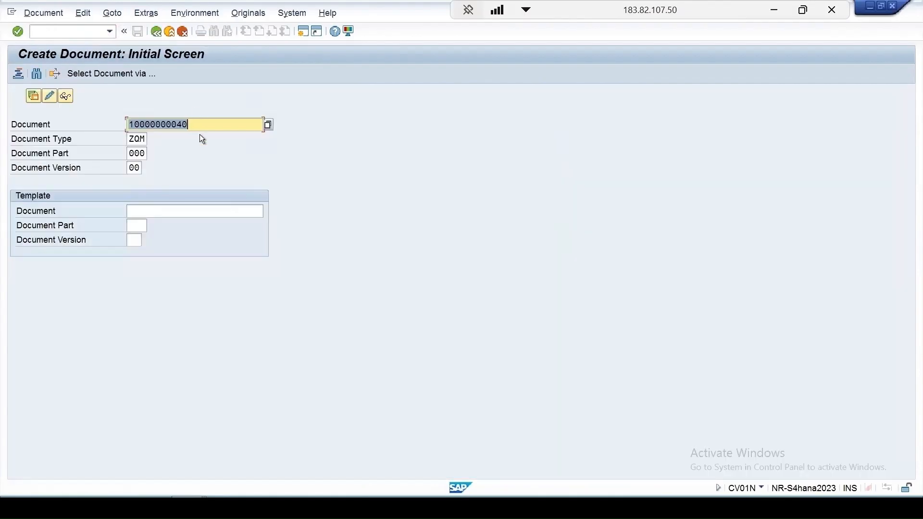
# Clear the document number, part and version, keep document type ZQM, and continue to the basic data
pyautogui.press('BackSpace')
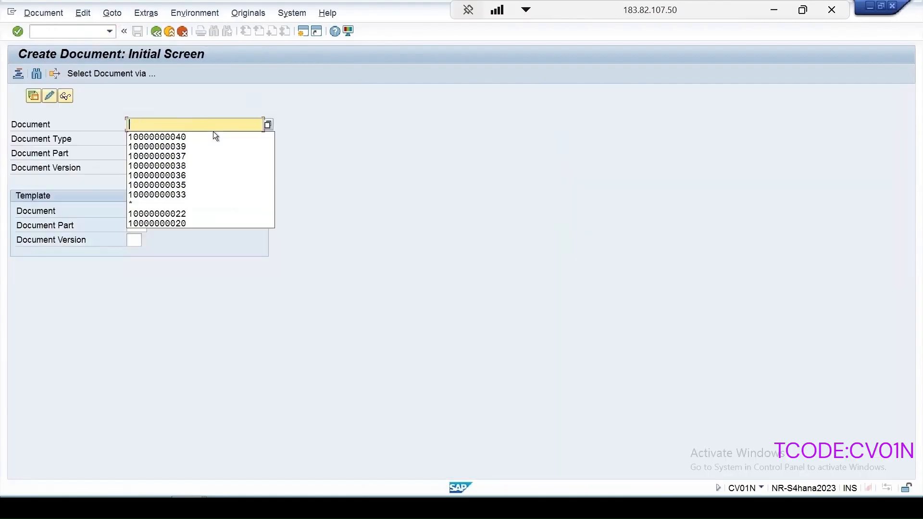
pyautogui.click(359, 177)
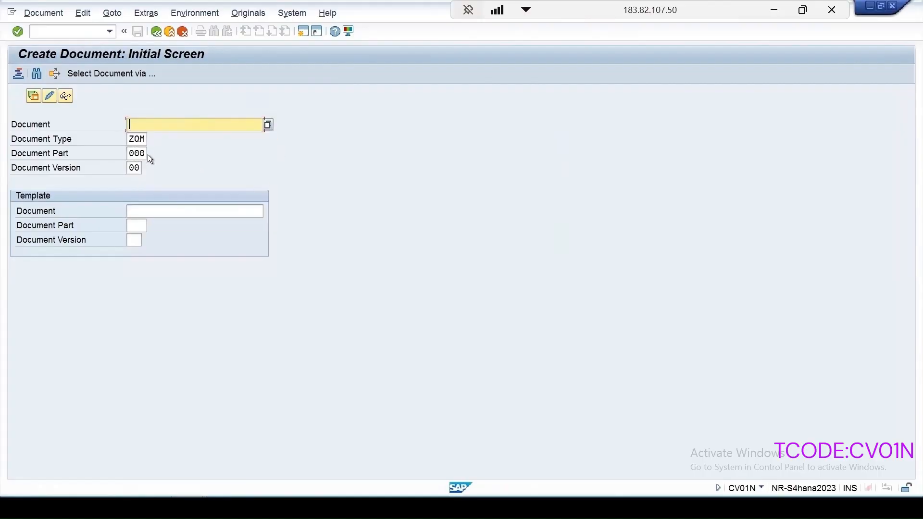
pyautogui.moveTo(146, 153); pyautogui.dragTo(51, 152)
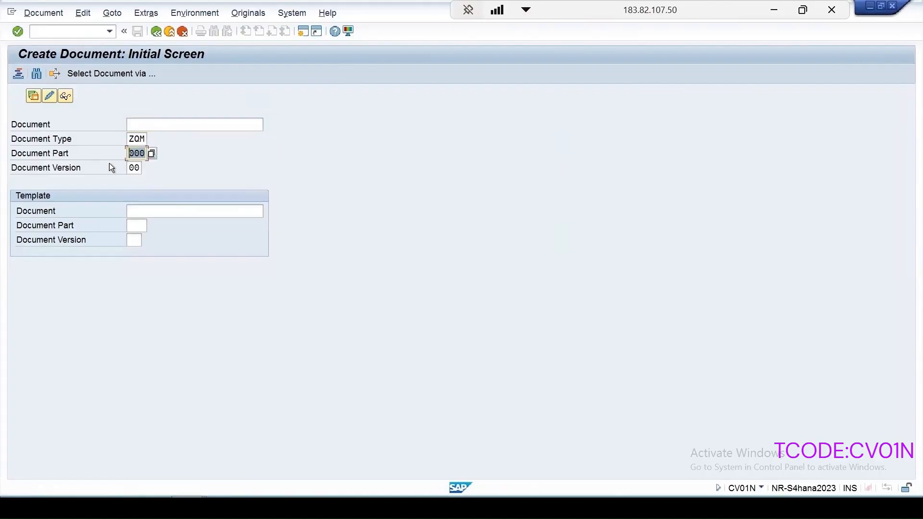
pyautogui.moveTo(141, 174); pyautogui.dragTo(76, 165)
pyautogui.press('BackSpace')
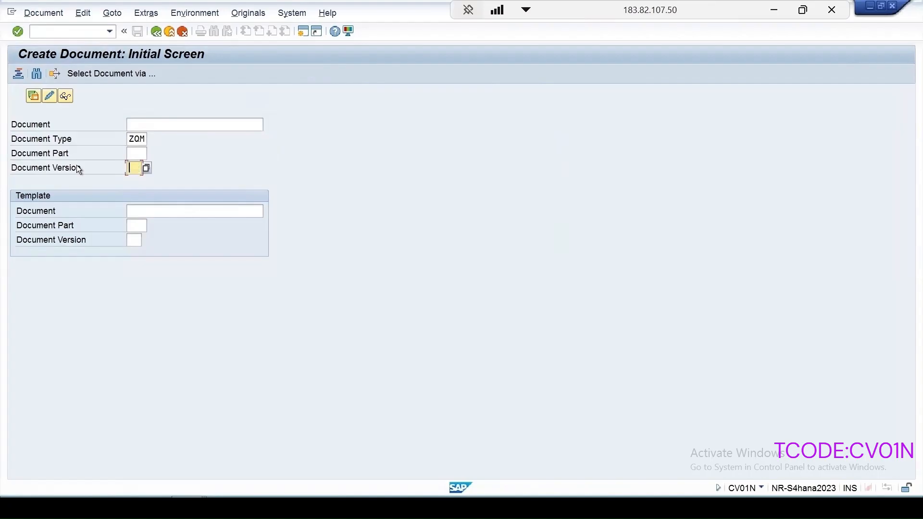
pyautogui.press('Return')
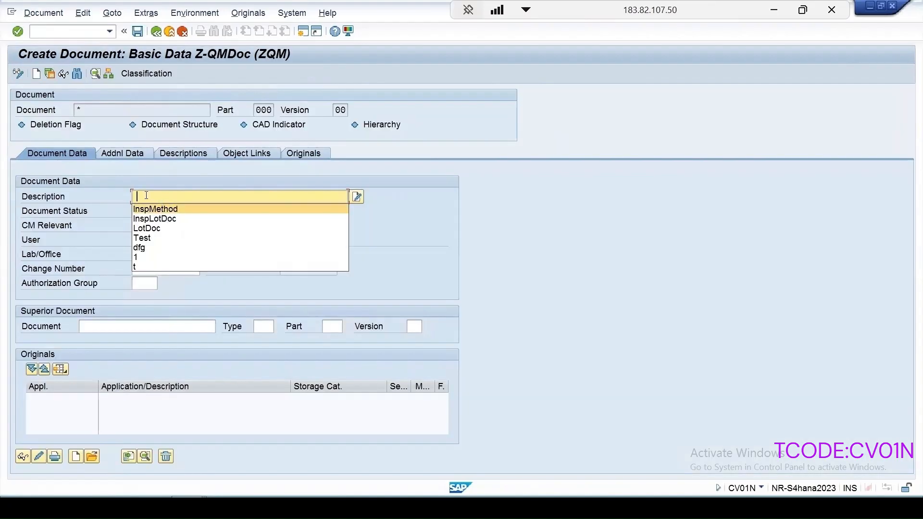
# Set the document's description to Codes and its status to AR (Archived)
pyautogui.click(386, 195)
pyautogui.write('Codes')
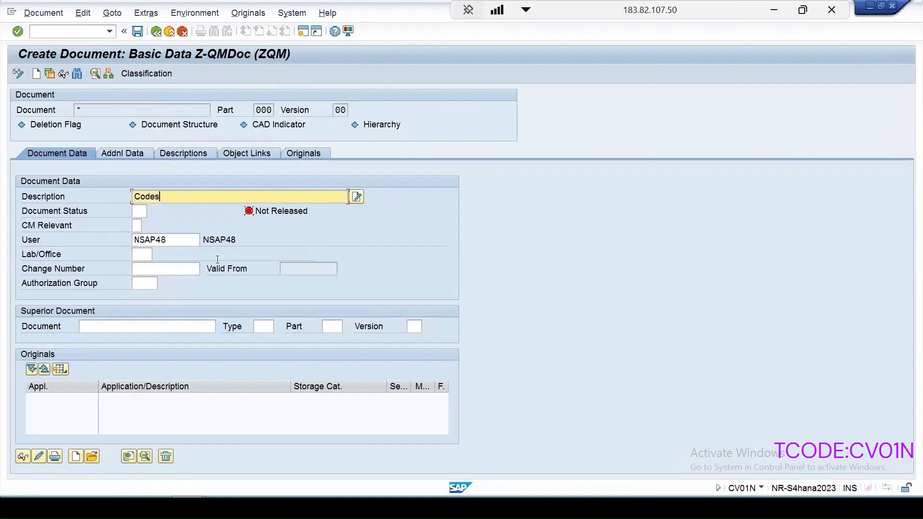
pyautogui.click(138, 210)
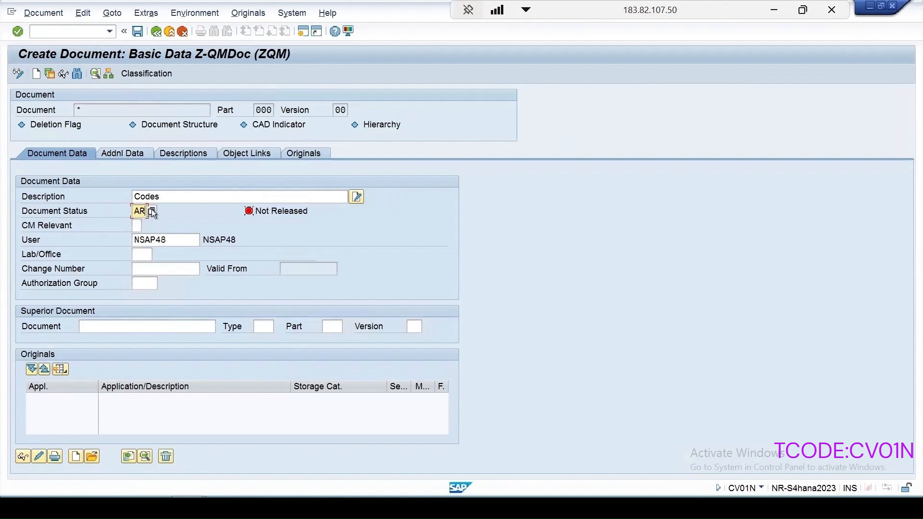
pyautogui.click(149, 211)
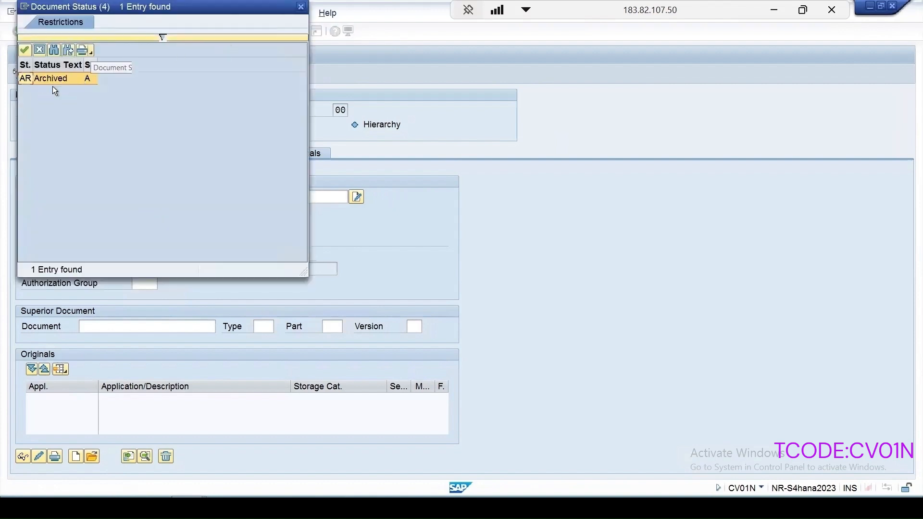
pyautogui.doubleClick(50, 80)
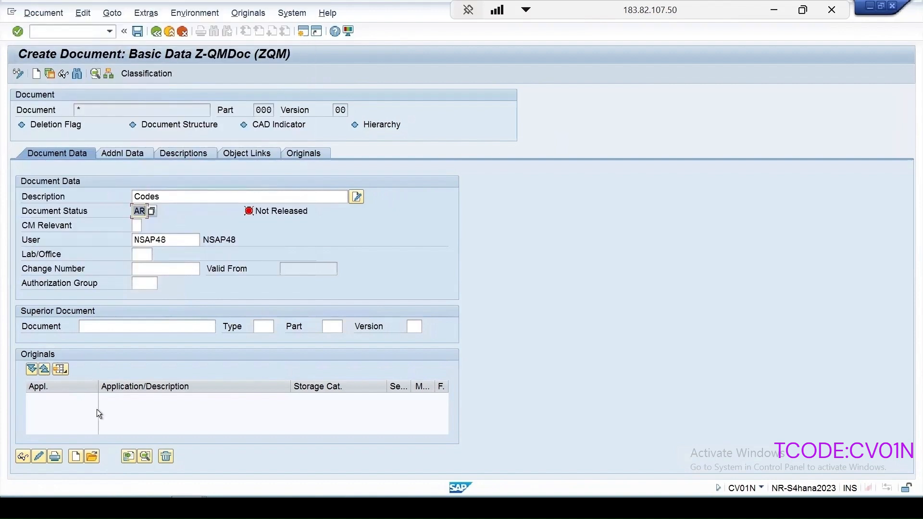
# Create a main original with application GIF, description test and data carrier DEFAULT
pyautogui.click(74, 457)
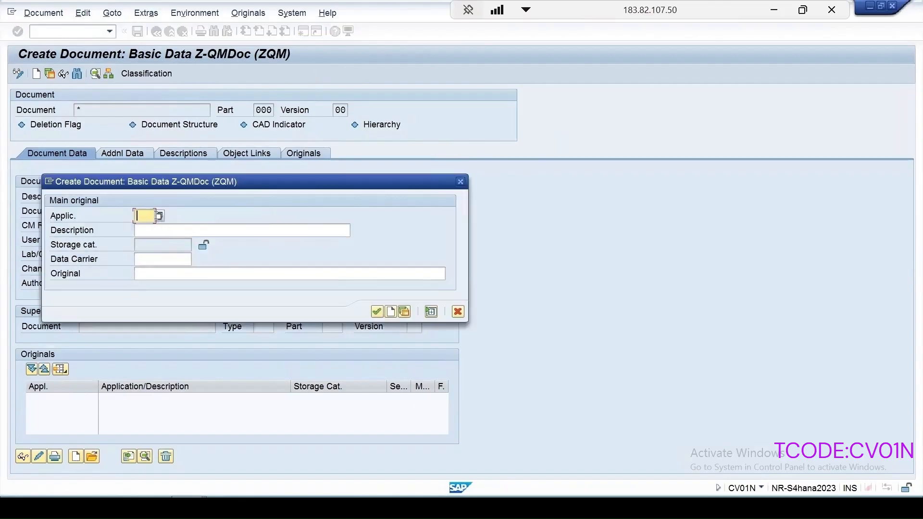
pyautogui.click(160, 217)
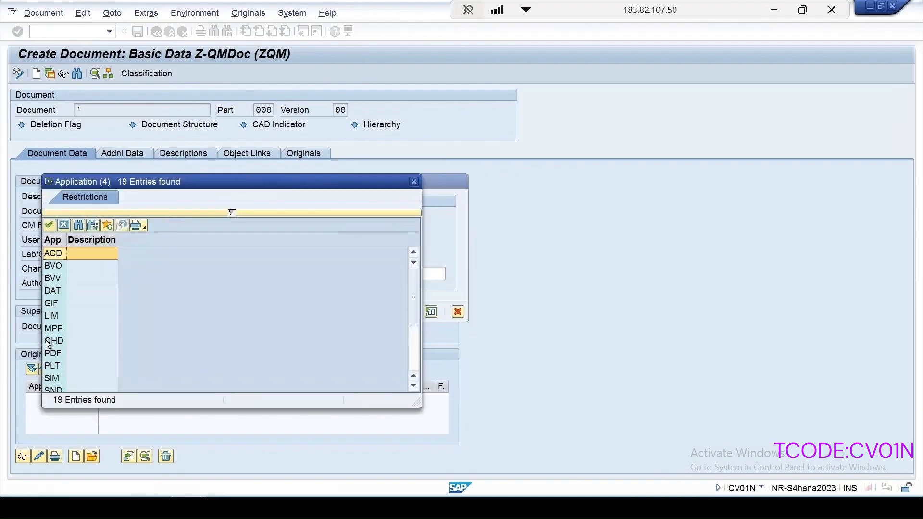
pyautogui.doubleClick(50, 305)
pyautogui.click(153, 231)
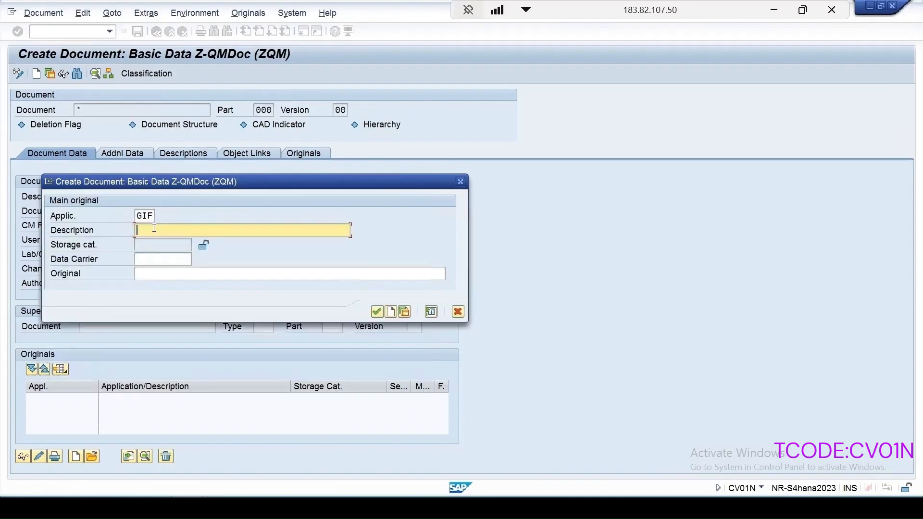
pyautogui.click(145, 244)
pyautogui.click(147, 260)
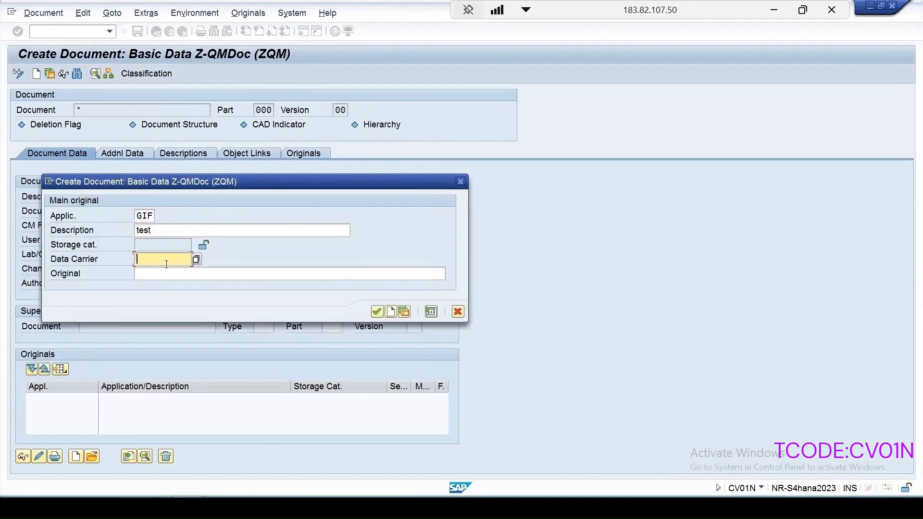
pyautogui.click(197, 261)
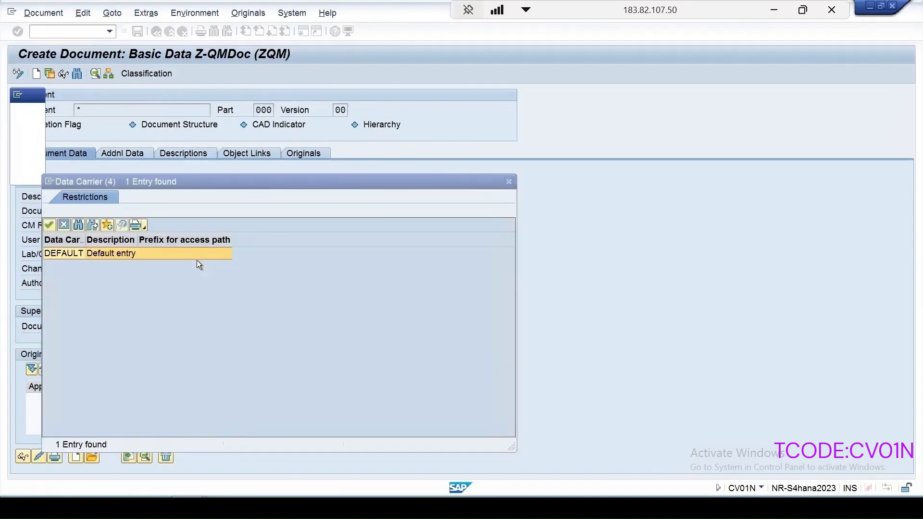
pyautogui.doubleClick(102, 256)
# Attach the desktop file f380db68-441e-45ef-bf4e-b24c5b33b87c.gif as the original, granting access to it, and confirm the entry
pyautogui.click(157, 274)
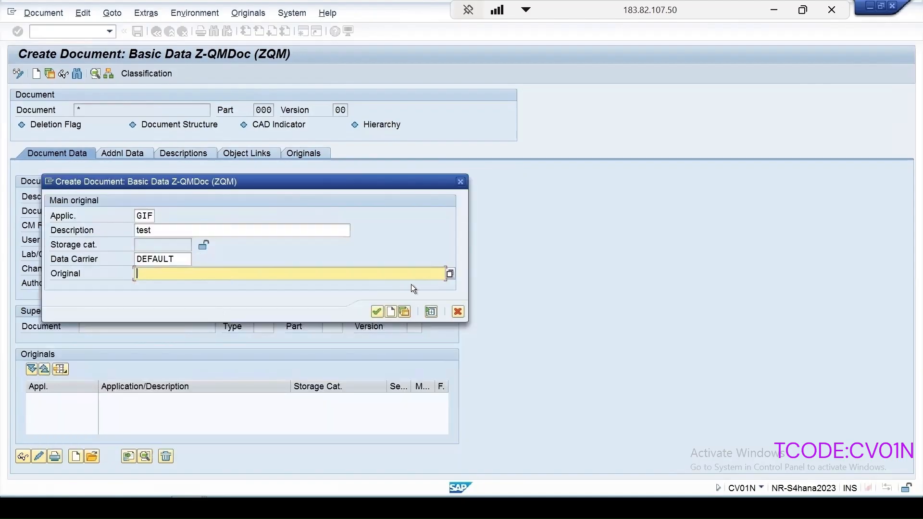
pyautogui.click(451, 274)
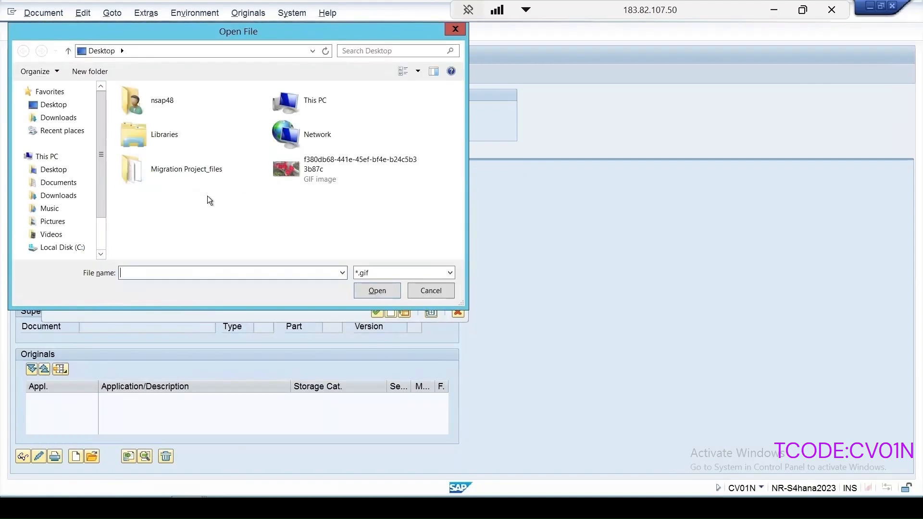
pyautogui.doubleClick(298, 176)
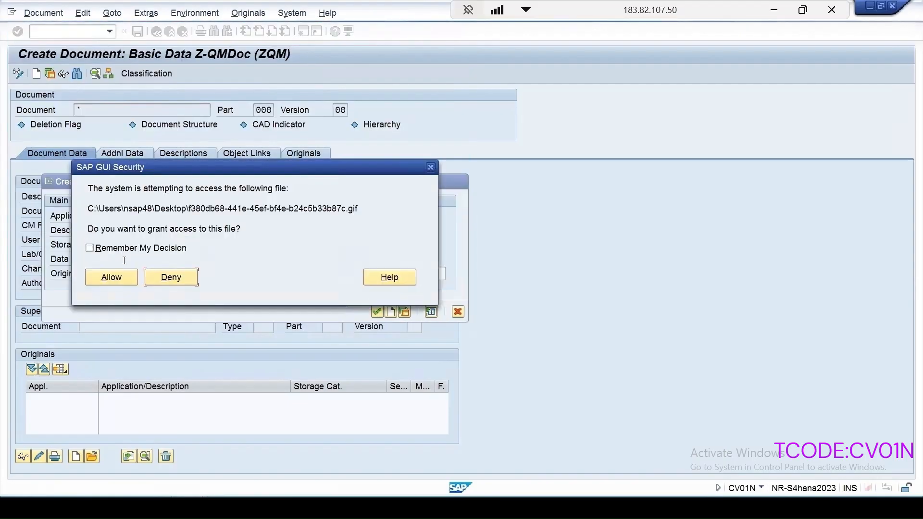
pyautogui.click(120, 281)
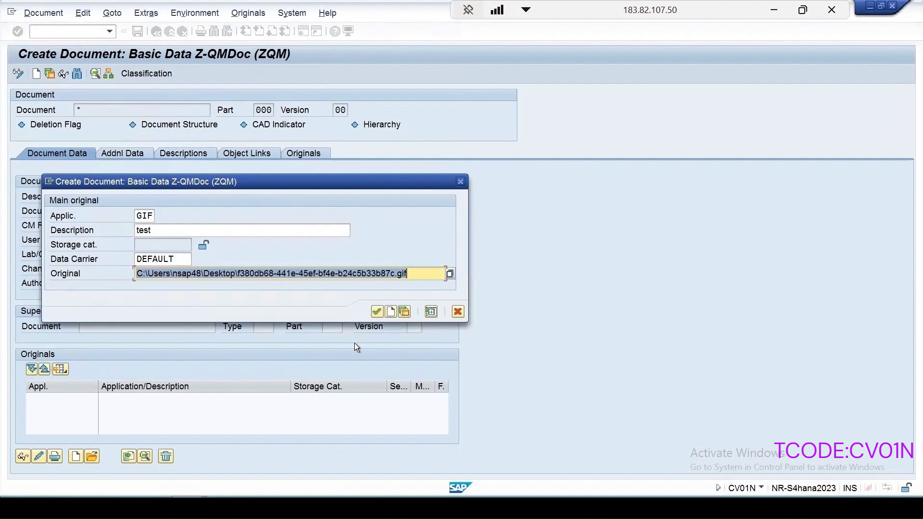
pyautogui.click(377, 312)
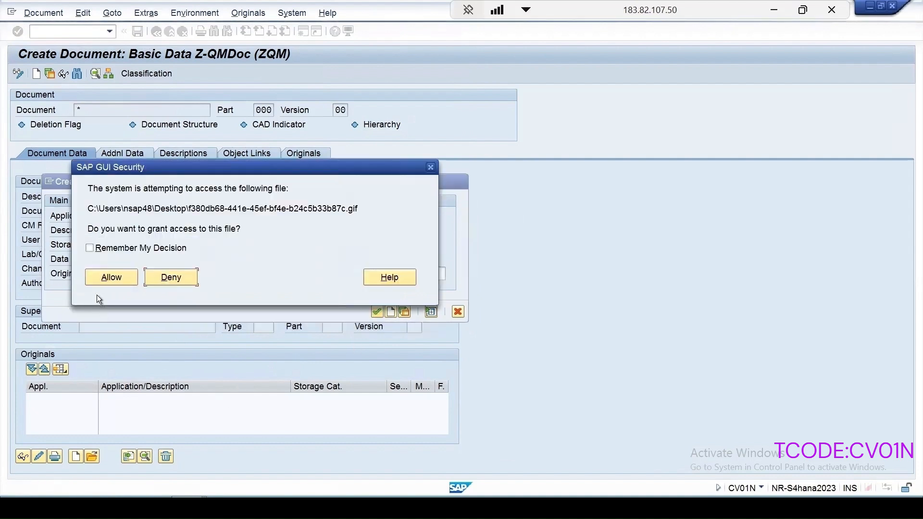
pyautogui.click(111, 278)
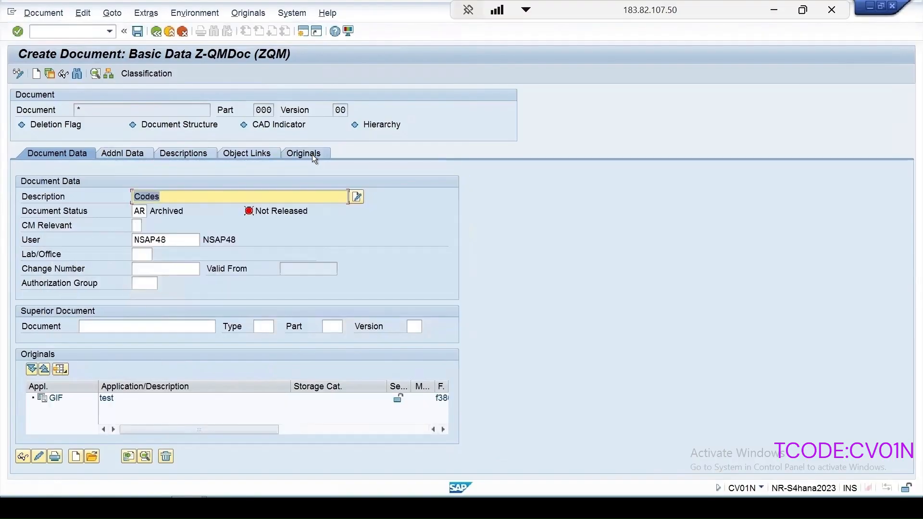
# Check the GIF original in the detailed originals list, return to the document data, and select the test original there
pyautogui.click(300, 154)
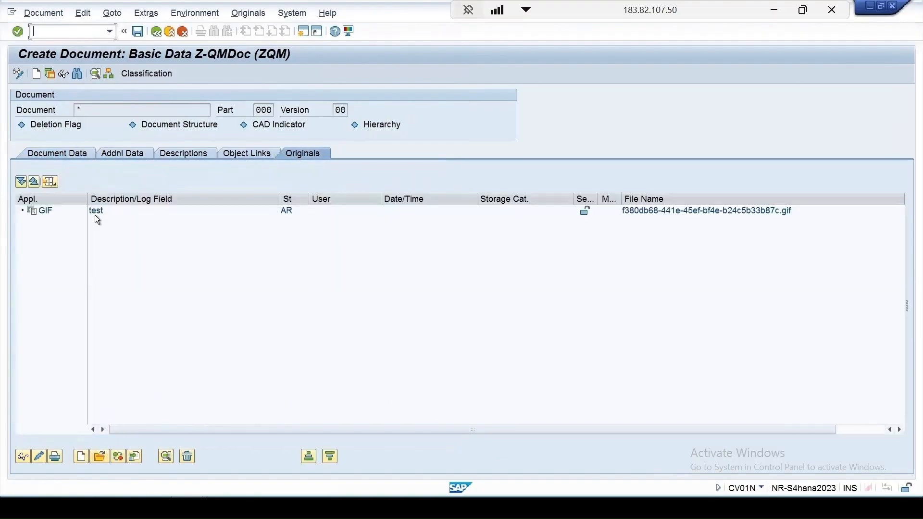
pyautogui.click(46, 212)
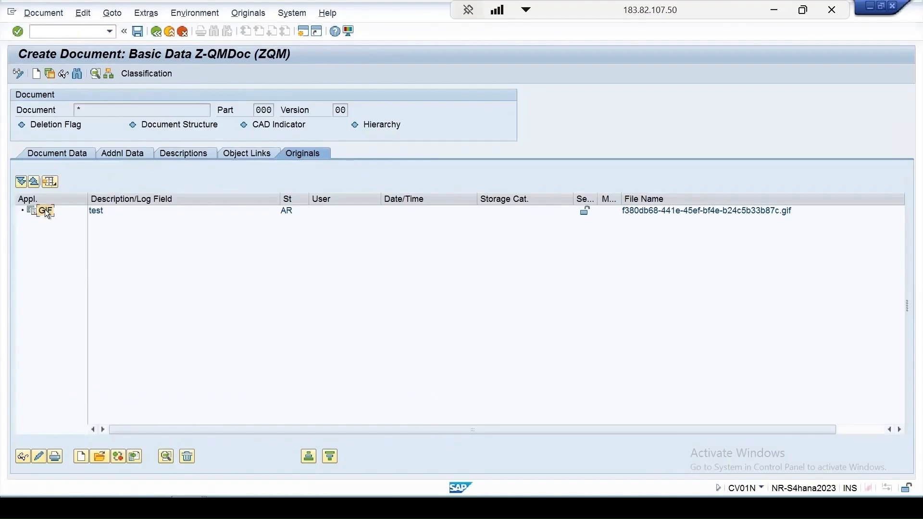
pyautogui.click(51, 154)
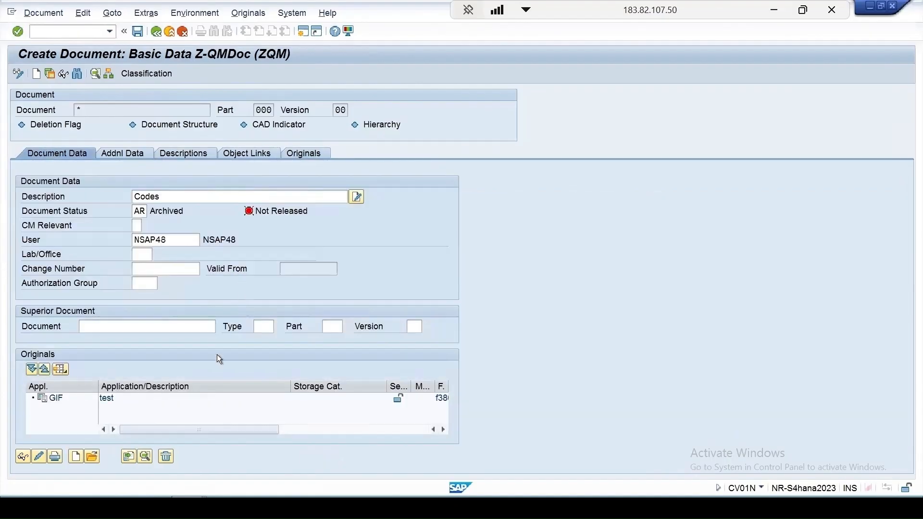
pyautogui.click(106, 398)
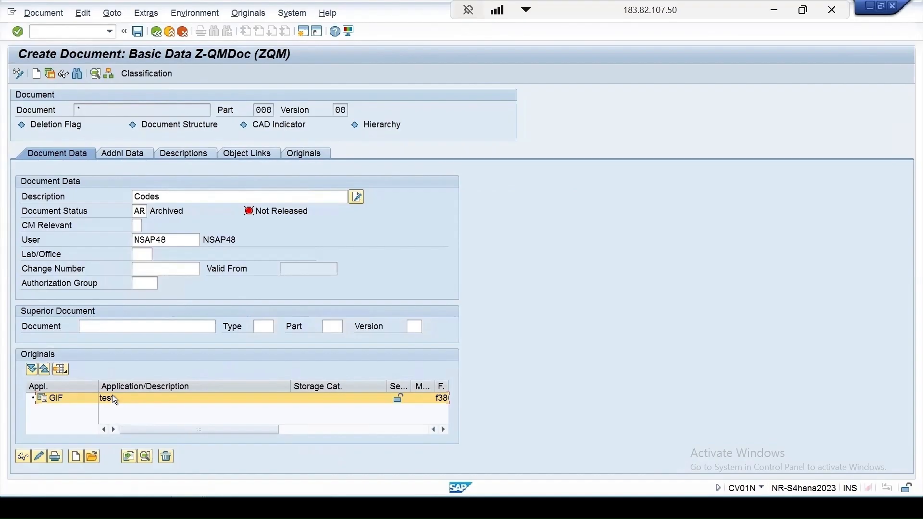
# Check in the test GIF original to storage category DMS_C1_ST and save the new document
pyautogui.rightClick(113, 402)
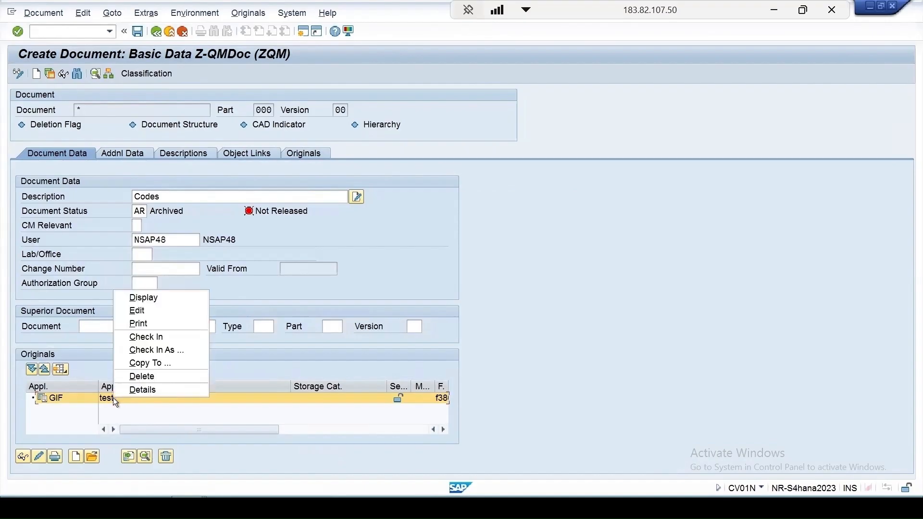
pyautogui.click(148, 337)
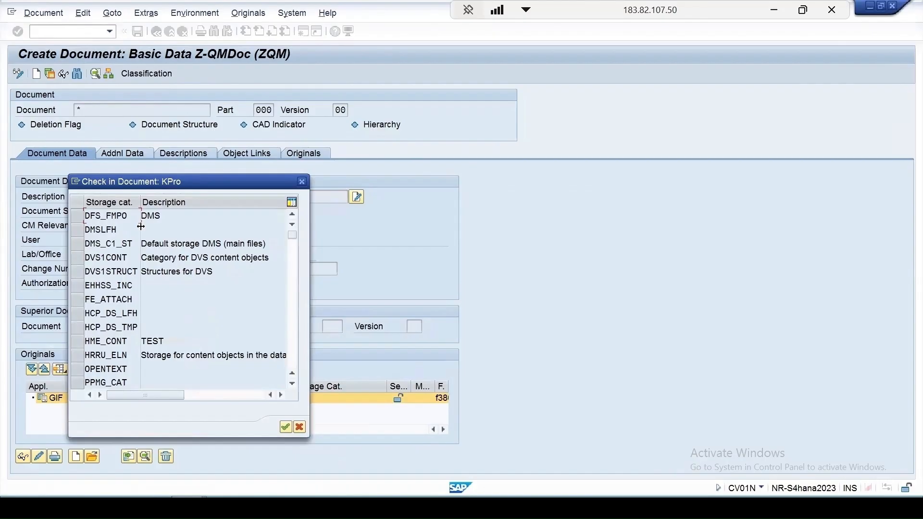
pyautogui.doubleClick(181, 245)
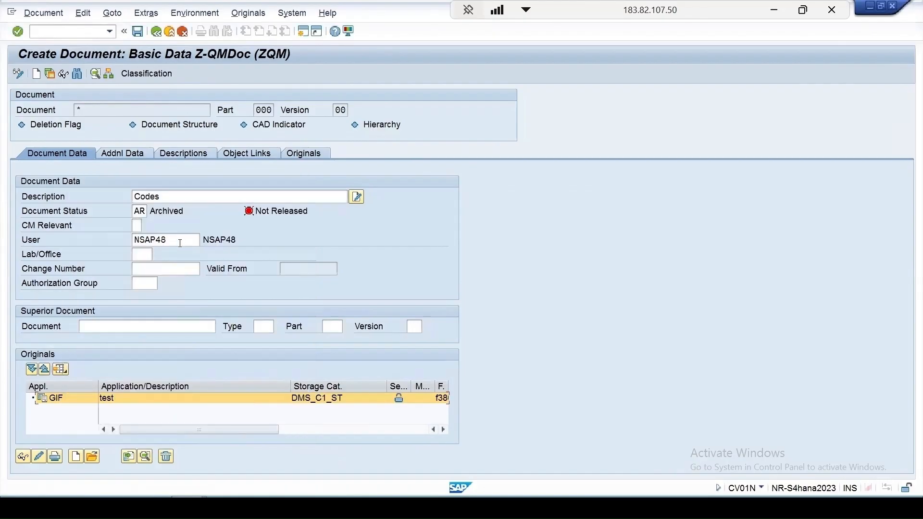
pyautogui.click(138, 32)
pyautogui.click(319, 281)
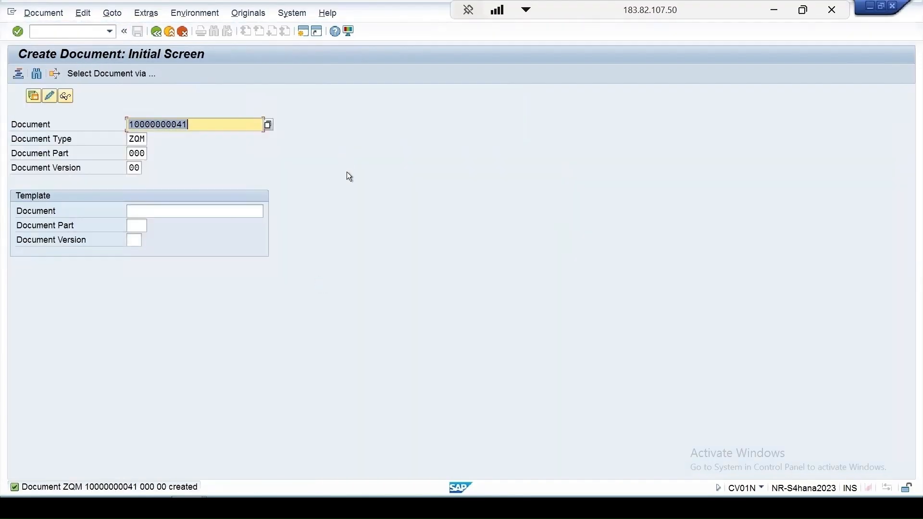
# Open the created document for changing, set its status to RE (Released), and save it with the entry Code
pyautogui.click(45, 18)
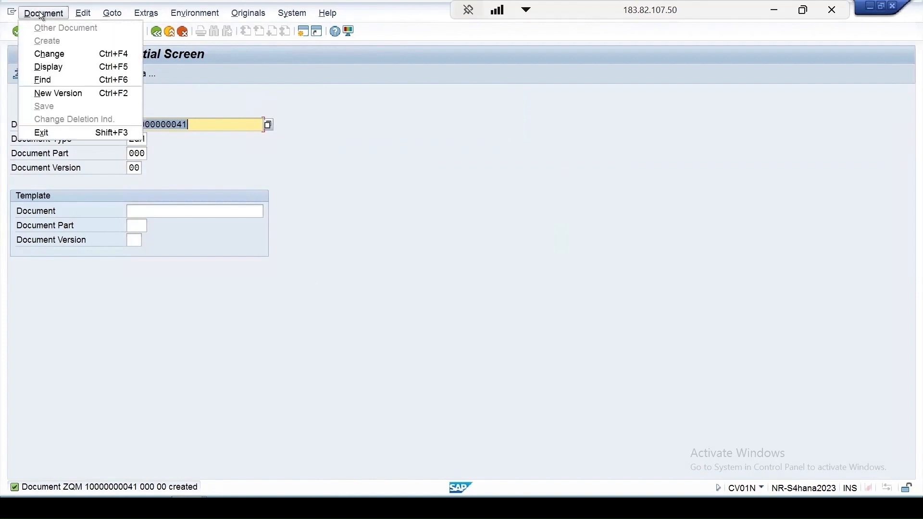
pyautogui.click(51, 54)
pyautogui.press('Return')
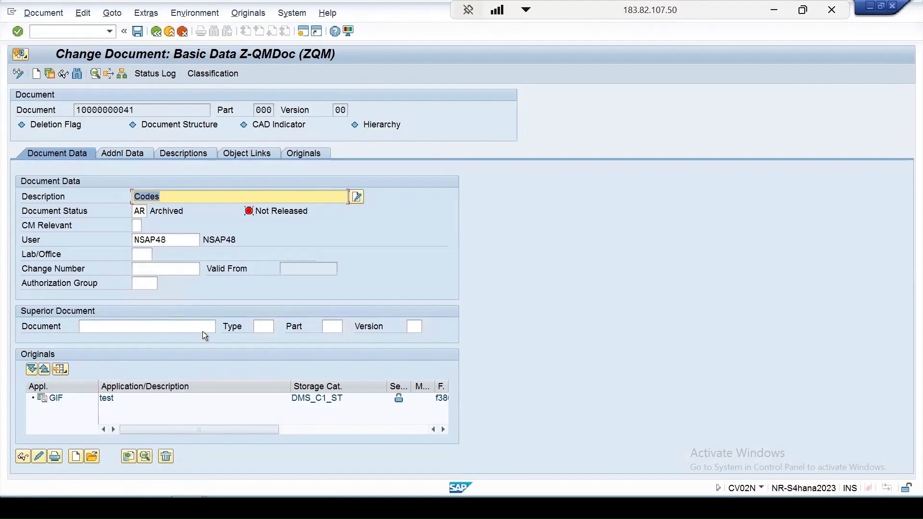
pyautogui.click(151, 212)
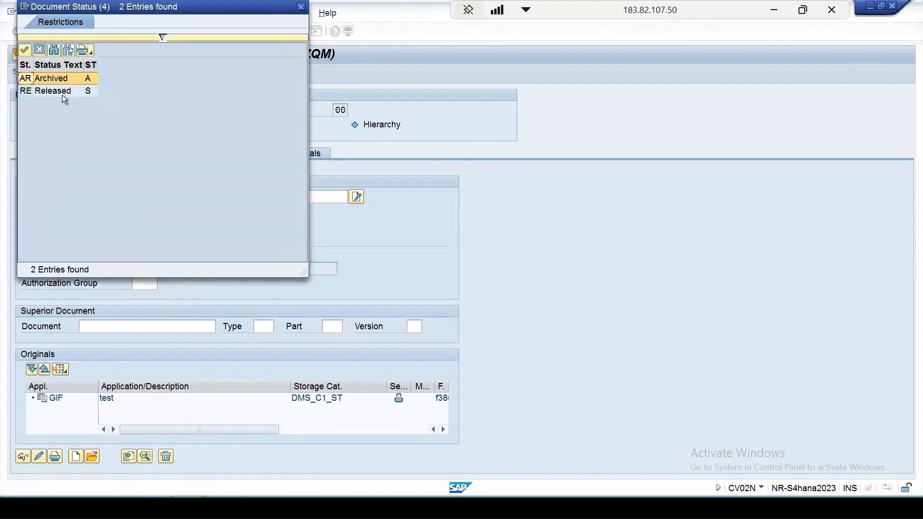
pyautogui.doubleClick(51, 92)
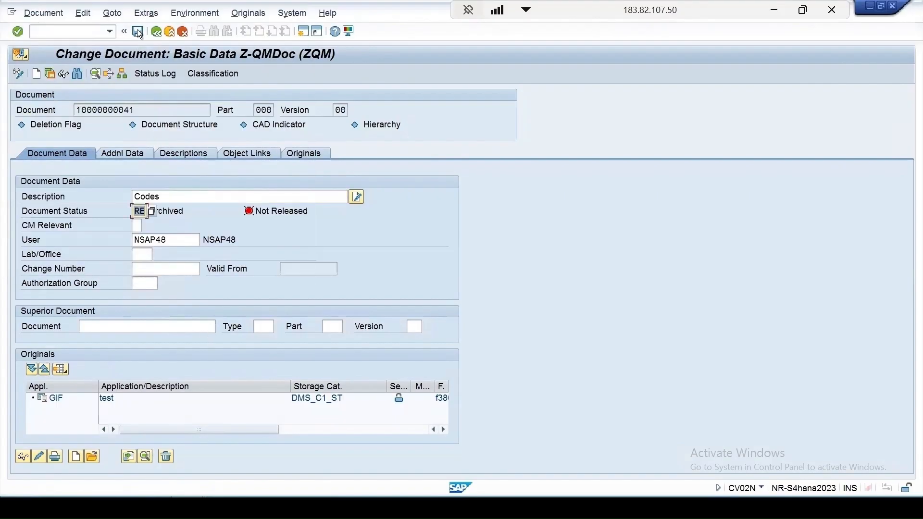
pyautogui.click(138, 32)
pyautogui.write('Code')
pyautogui.press('Return')
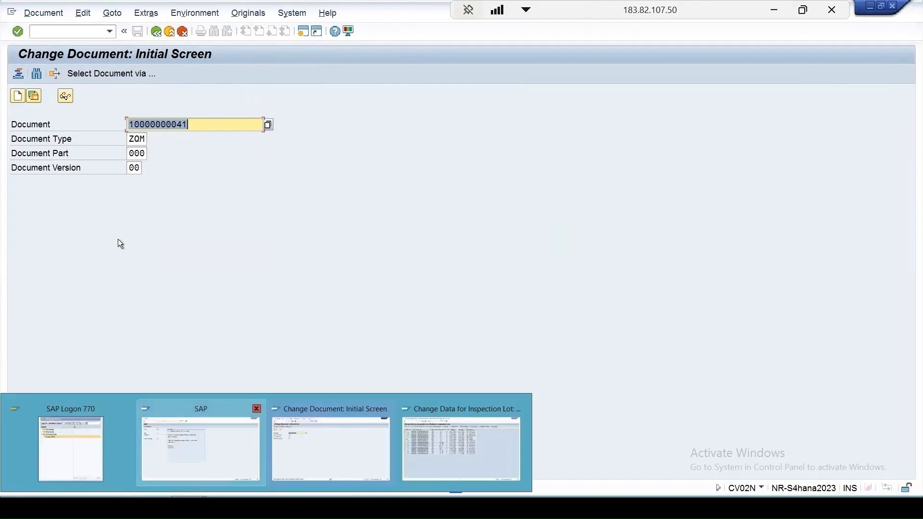
# Run transaction /nqs41 and open the codes of code group COLOR1 in catalog 1
pyautogui.click(112, 32)
pyautogui.click(112, 30)
pyautogui.click(54, 63)
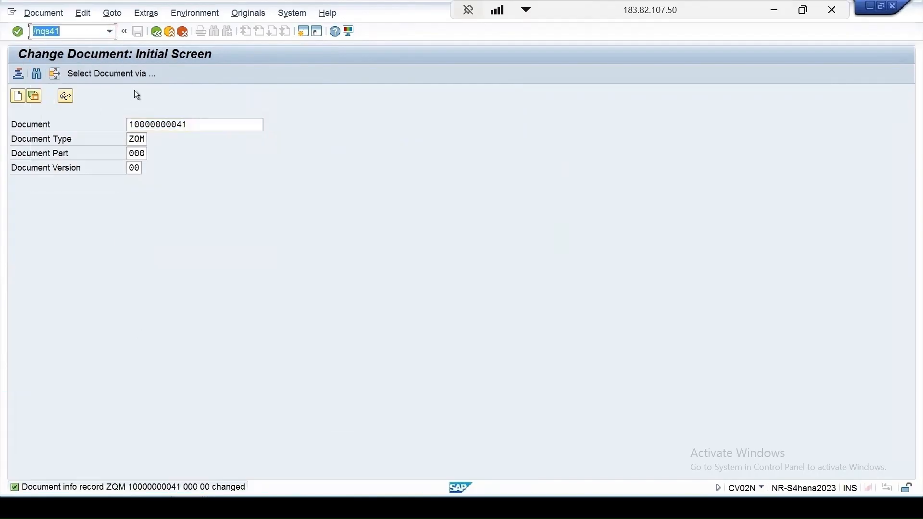
pyautogui.press('Return')
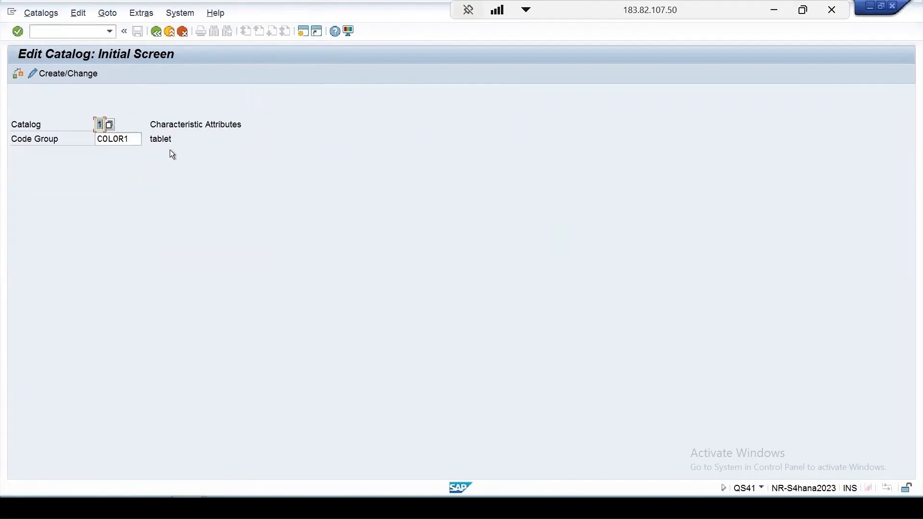
pyautogui.press('Return')
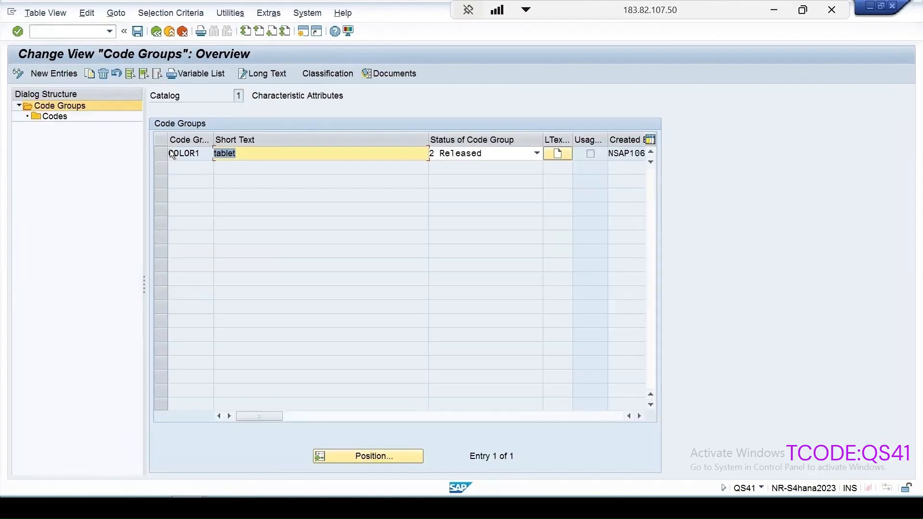
pyautogui.click(163, 154)
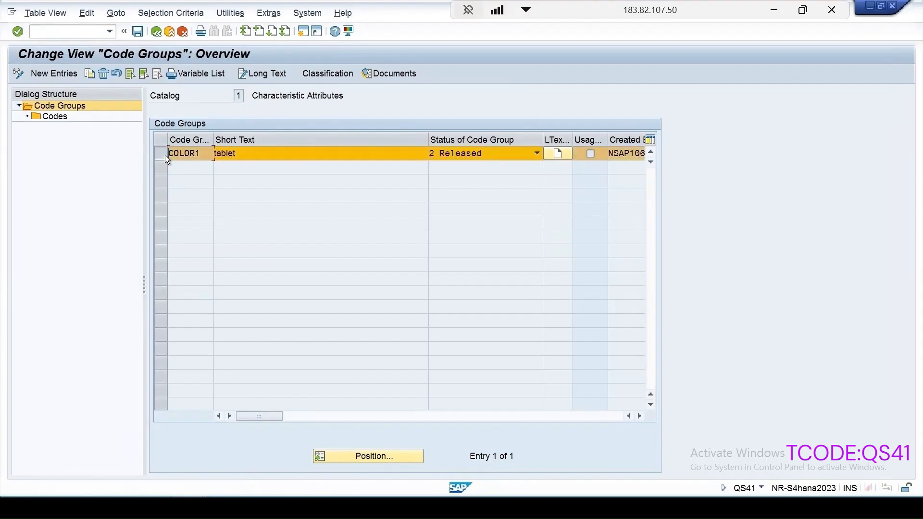
pyautogui.doubleClick(55, 116)
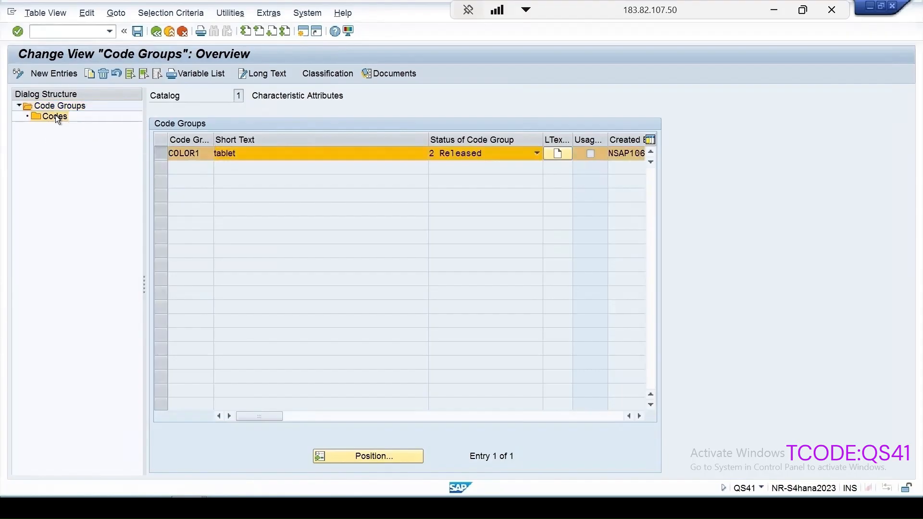
# Open the document assignment for code RED and add a linked document row with document type ZQM
pyautogui.click(217, 183)
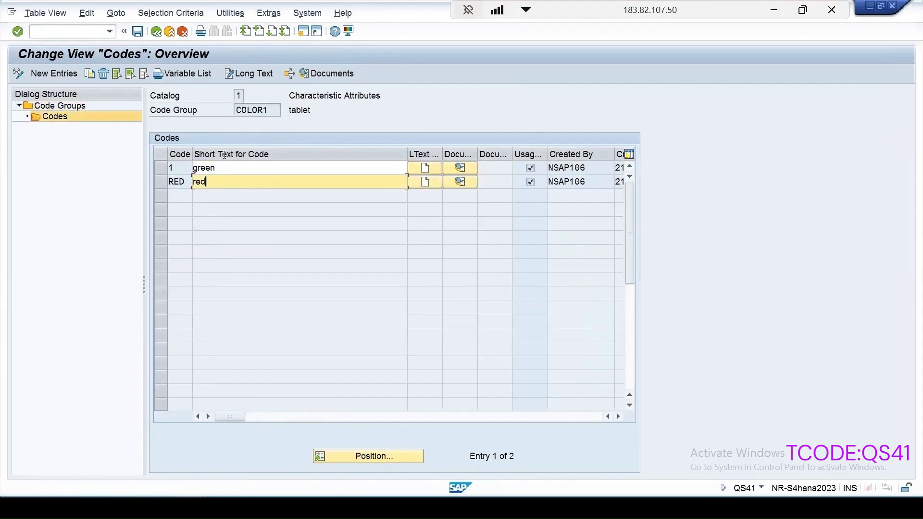
pyautogui.click(460, 182)
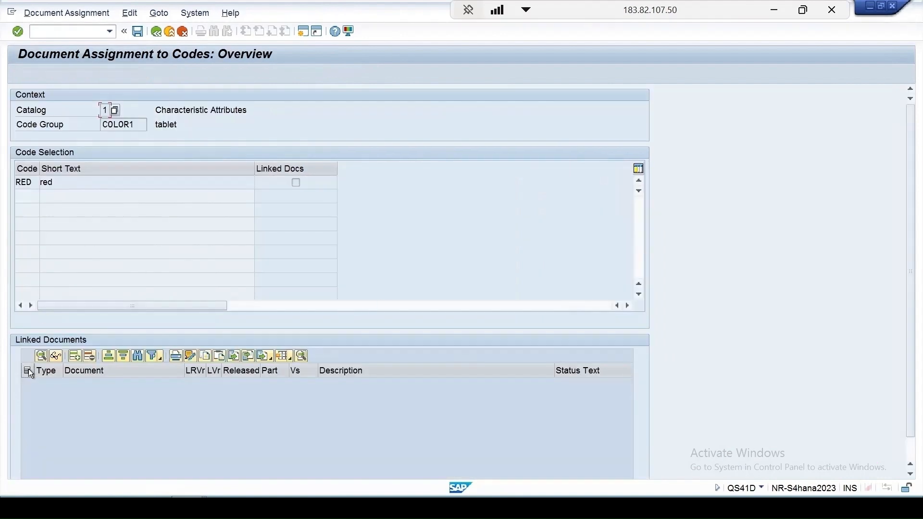
pyautogui.click(76, 357)
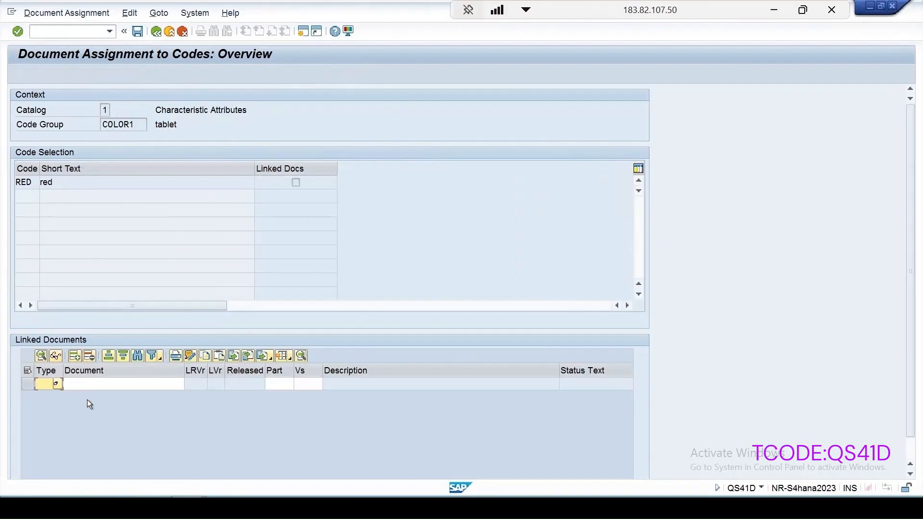
pyautogui.click(56, 385)
pyautogui.scroll(-10, 62, 223)
pyautogui.scroll(-4, 62, 223)
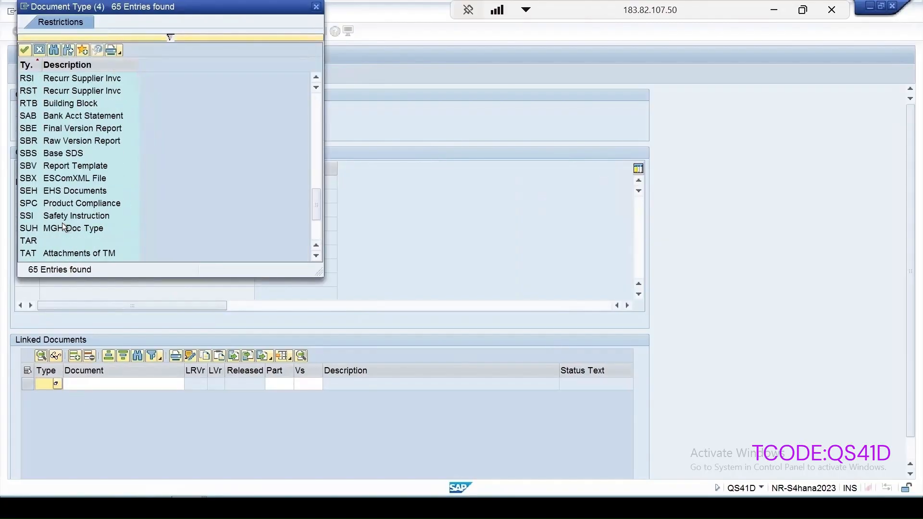
pyautogui.scroll(9, 62, 223)
pyautogui.scroll(3, 62, 223)
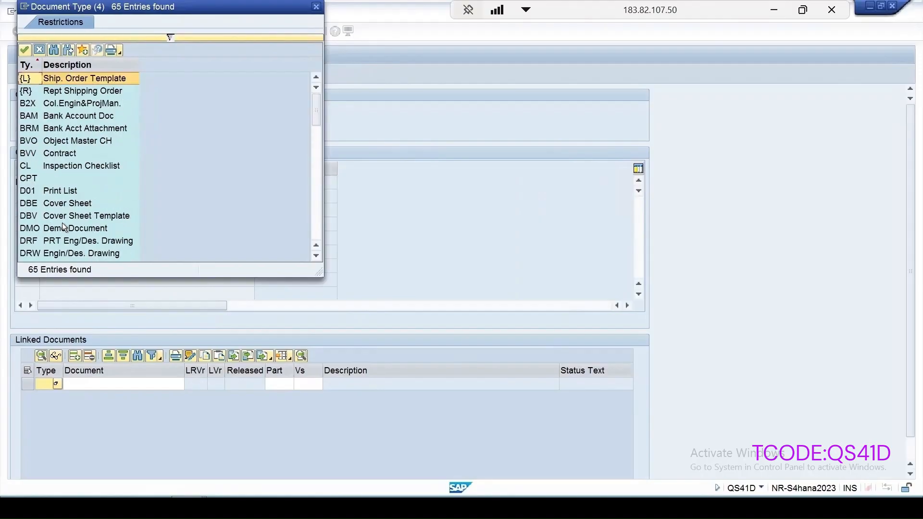
pyautogui.scroll(-15, 62, 223)
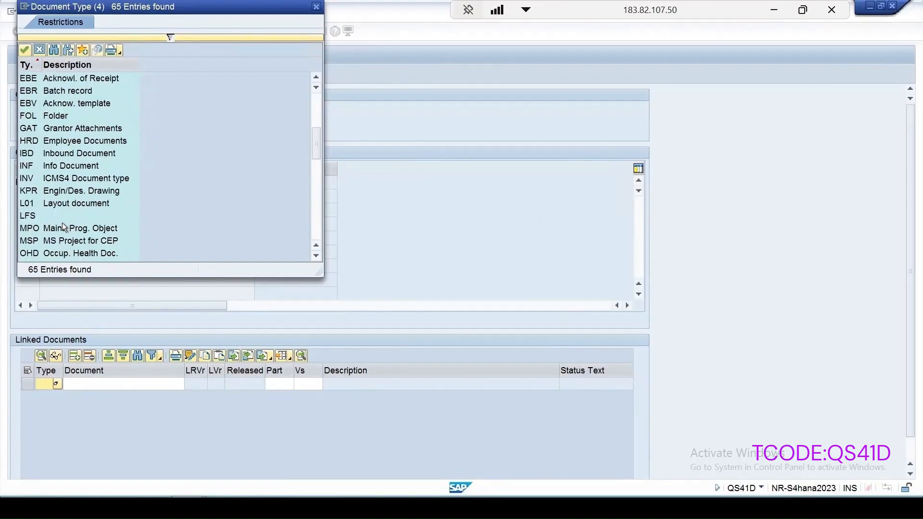
pyautogui.scroll(-2, 62, 223)
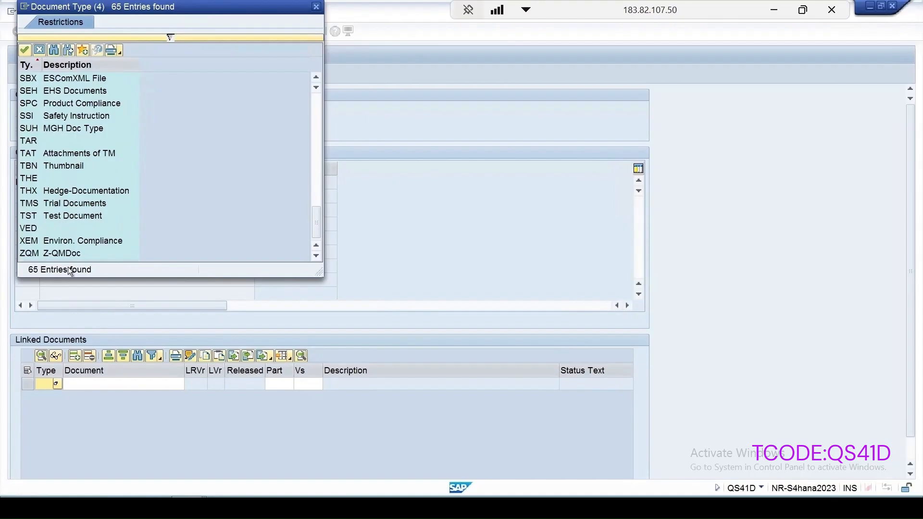
pyautogui.doubleClick(65, 253)
# Find and assign the ZQM document described as Codes to code RED, then save the assignment and return to the codes overview
pyautogui.click(151, 385)
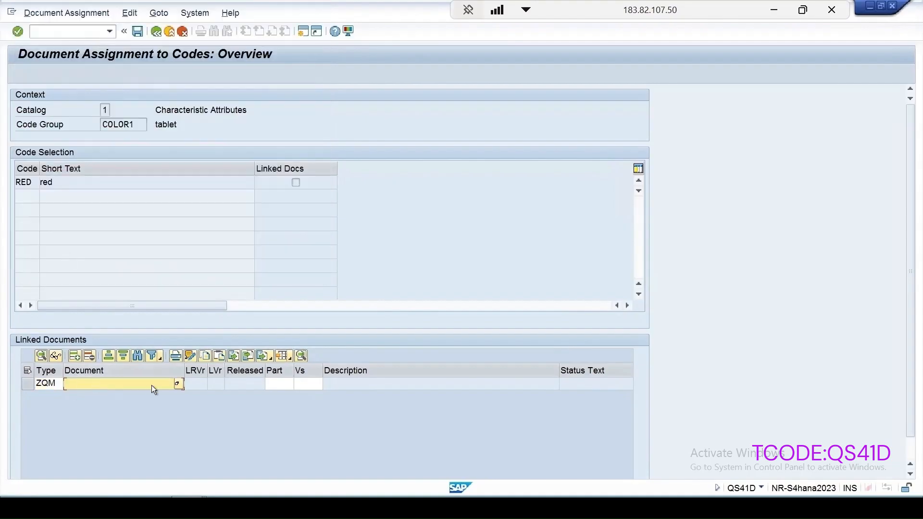
pyautogui.click(178, 384)
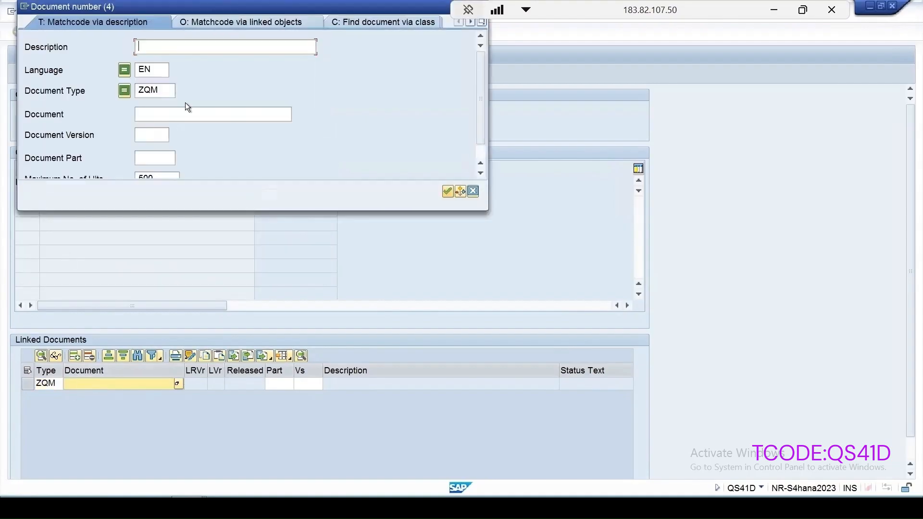
pyautogui.press('Return')
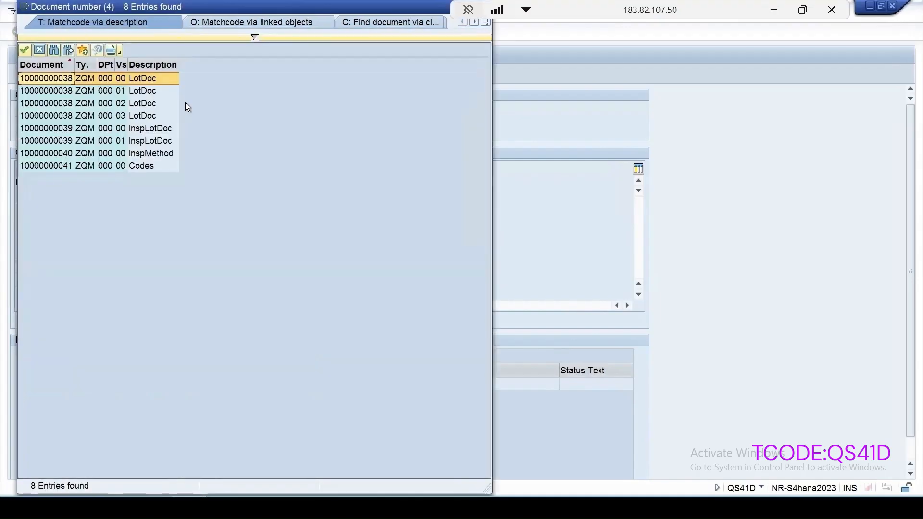
pyautogui.doubleClick(65, 166)
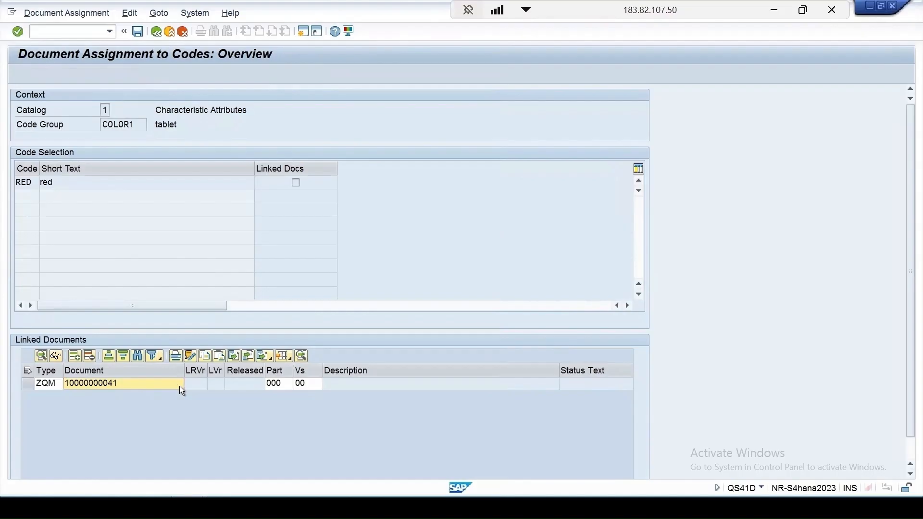
pyautogui.press('Return')
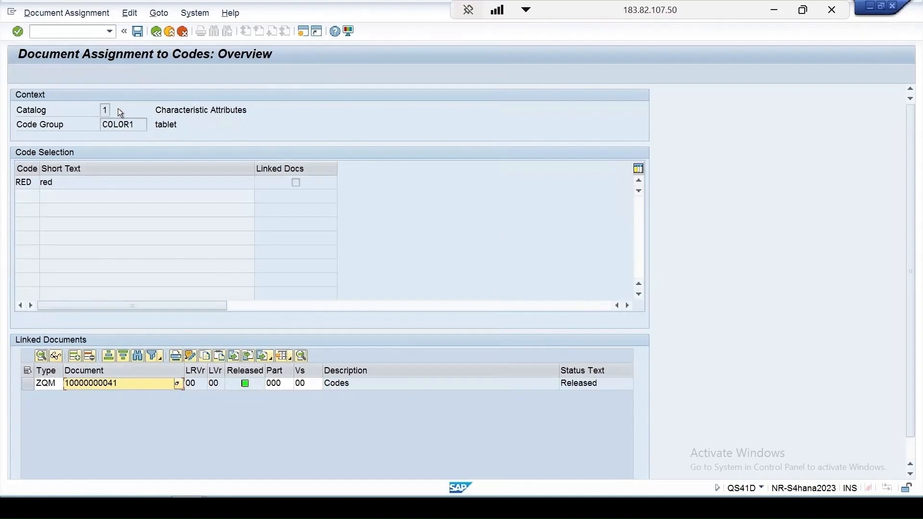
pyautogui.click(155, 32)
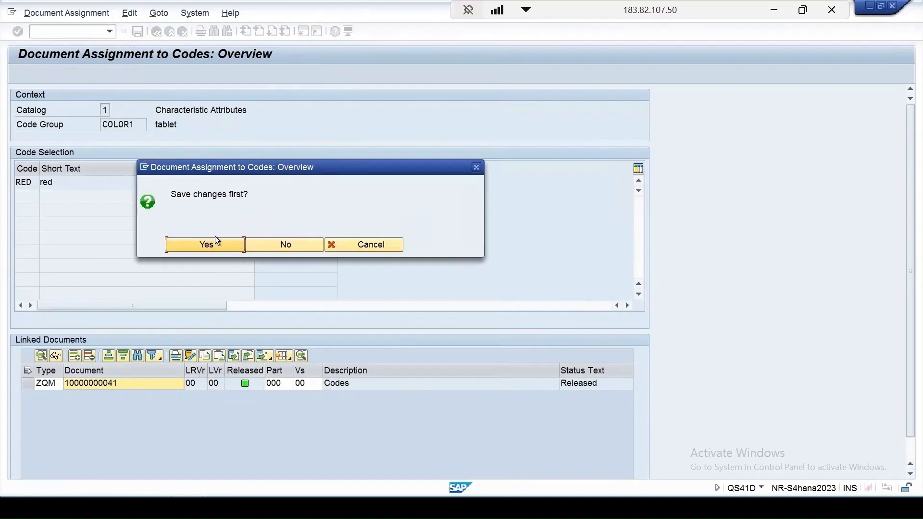
pyautogui.click(207, 245)
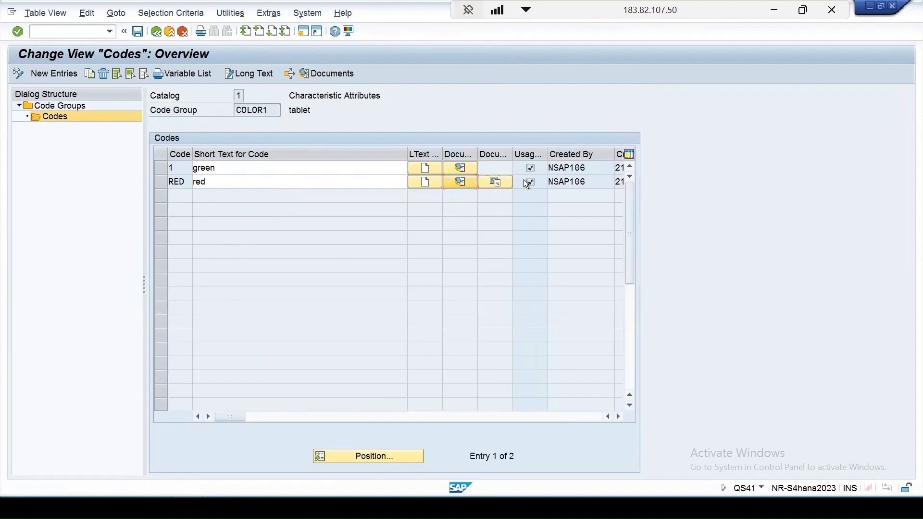
# Open the GIF test original from code RED's linked documents, allowing the security requests, view the picture, and close it
pyautogui.click(497, 183)
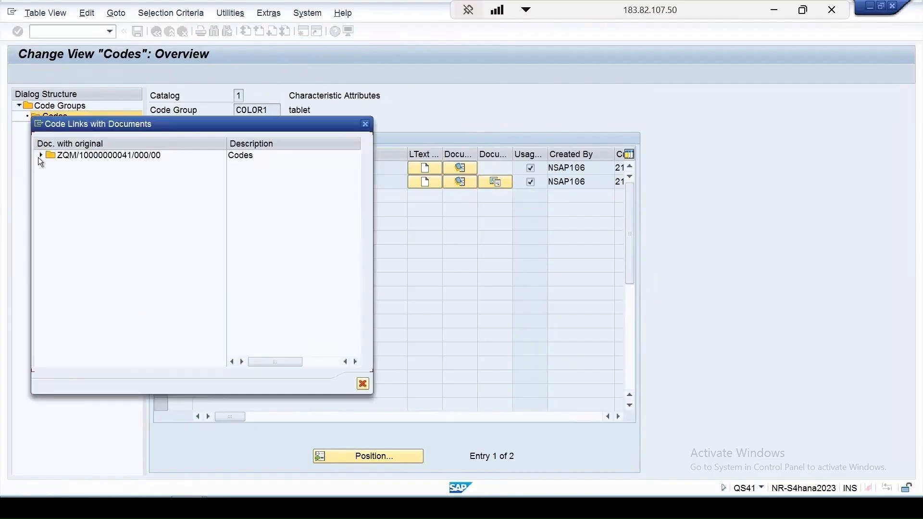
pyautogui.click(41, 155)
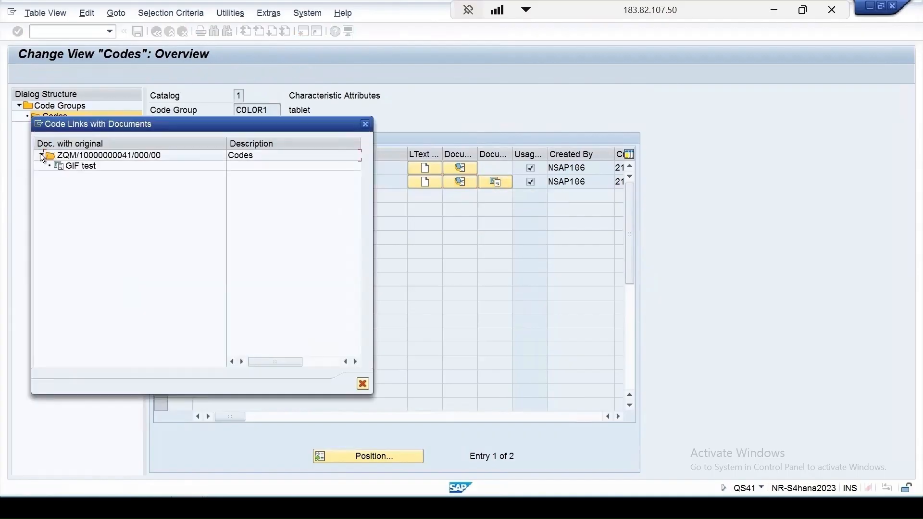
pyautogui.doubleClick(79, 166)
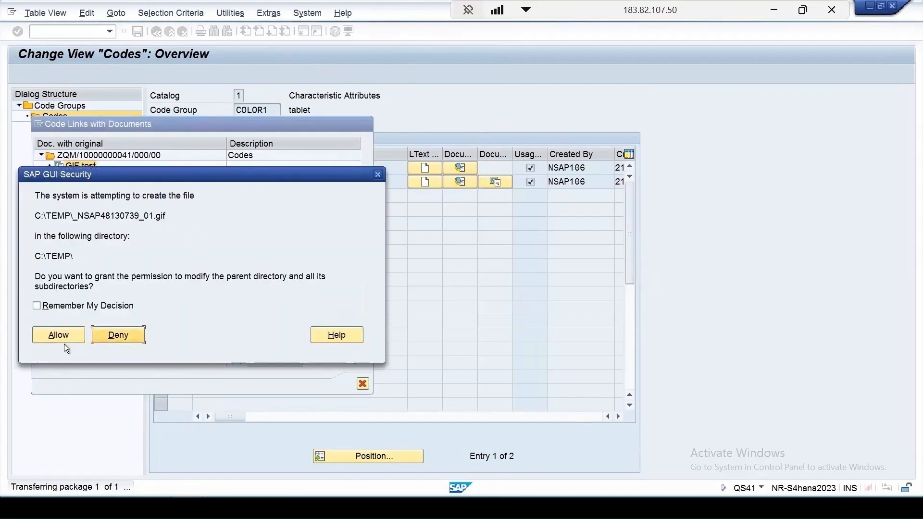
pyautogui.click(68, 336)
pyautogui.click(54, 285)
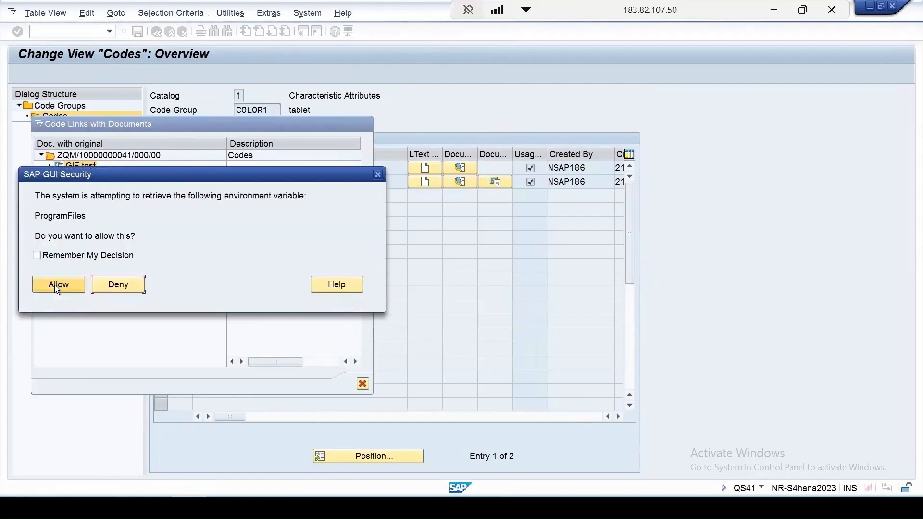
pyautogui.click(67, 287)
pyautogui.click(67, 288)
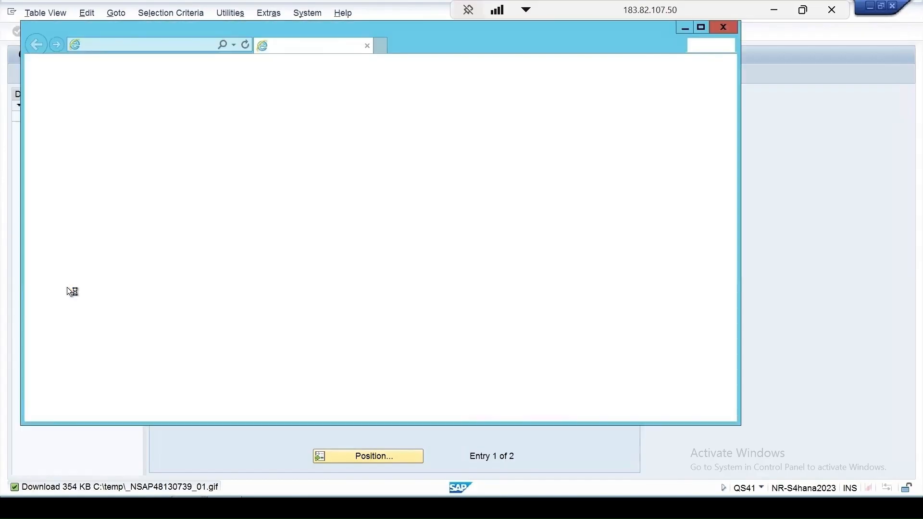
pyautogui.click(535, 122)
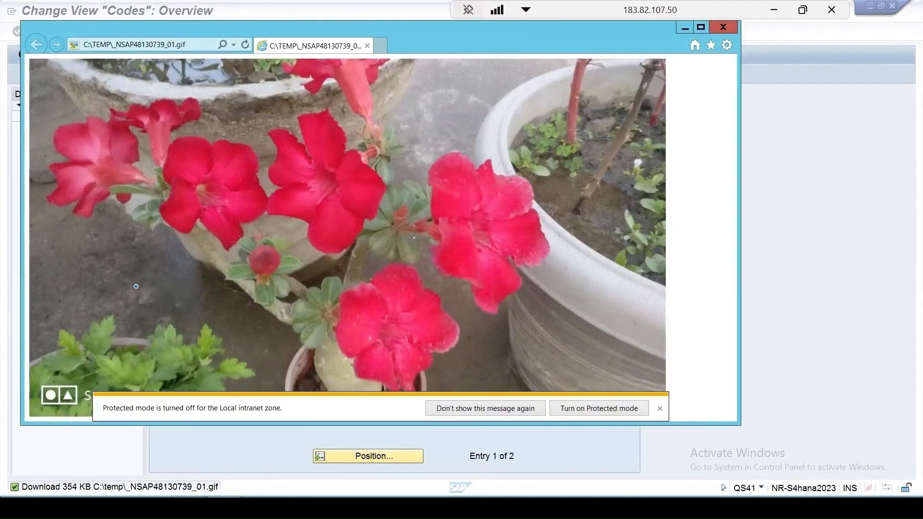
pyautogui.click(721, 27)
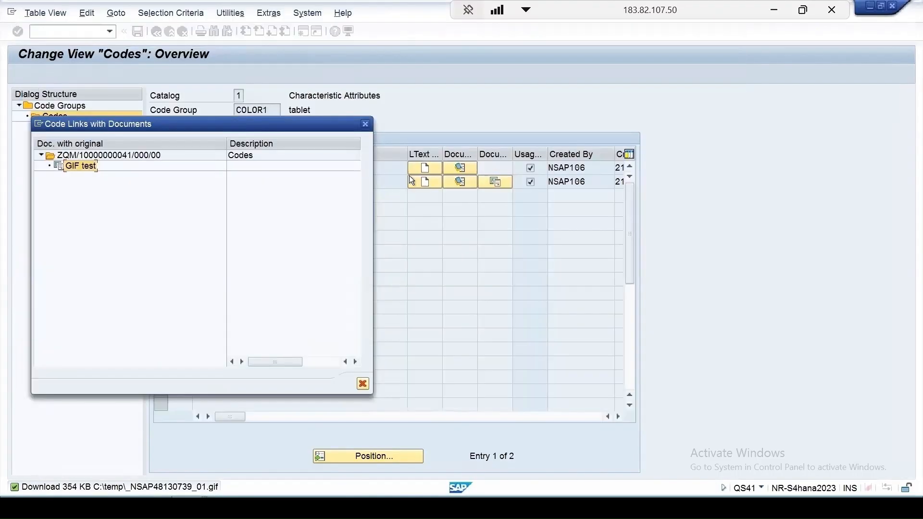
# Close the code's document links, run transaction /nqs51, and open the selected sets for catalog 1 in plant 1000
pyautogui.click(365, 125)
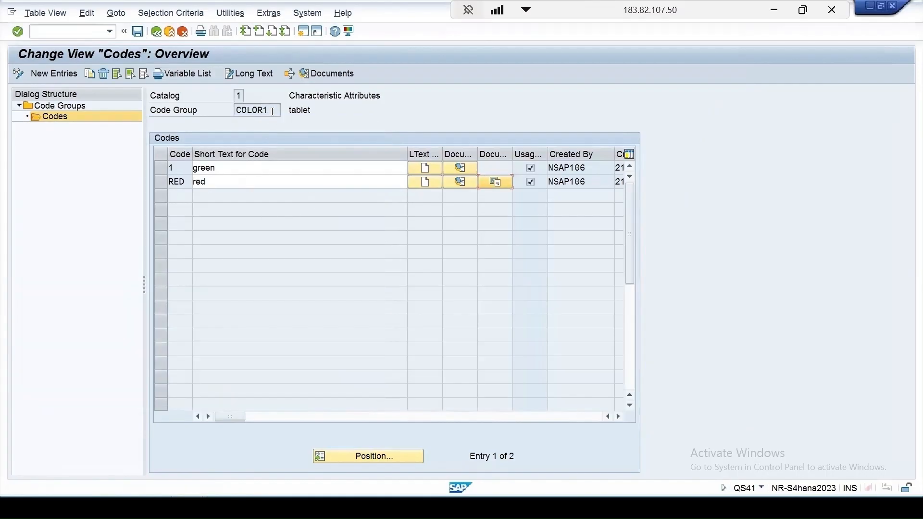
pyautogui.moveTo(272, 111); pyautogui.dragTo(179, 111)
pyautogui.click(41, 31)
pyautogui.write('/nqs51')
pyautogui.press('Return')
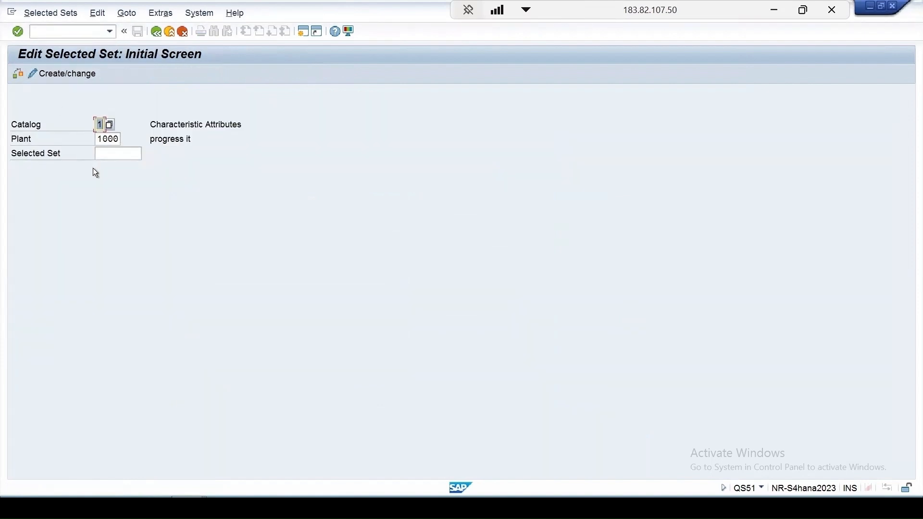
pyautogui.press('Return')
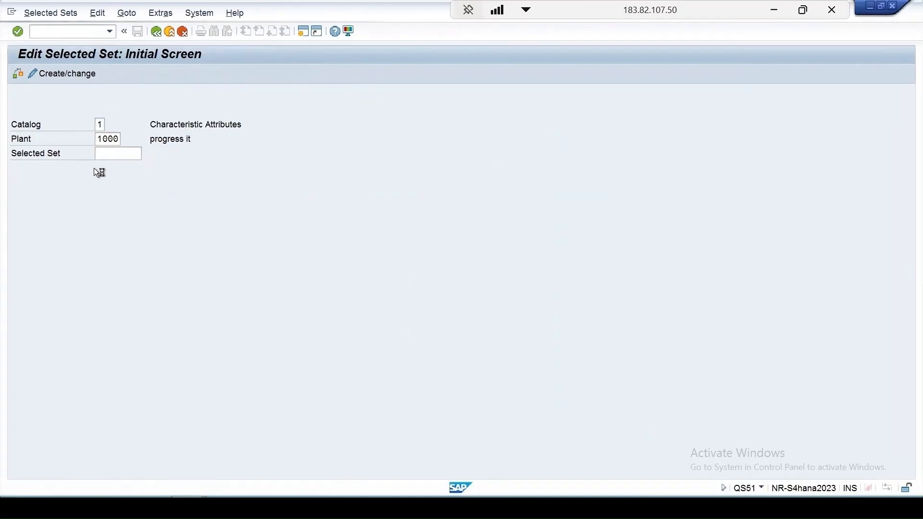
# Select the selected set QM-TEST and open its selected set codes
pyautogui.click(157, 181)
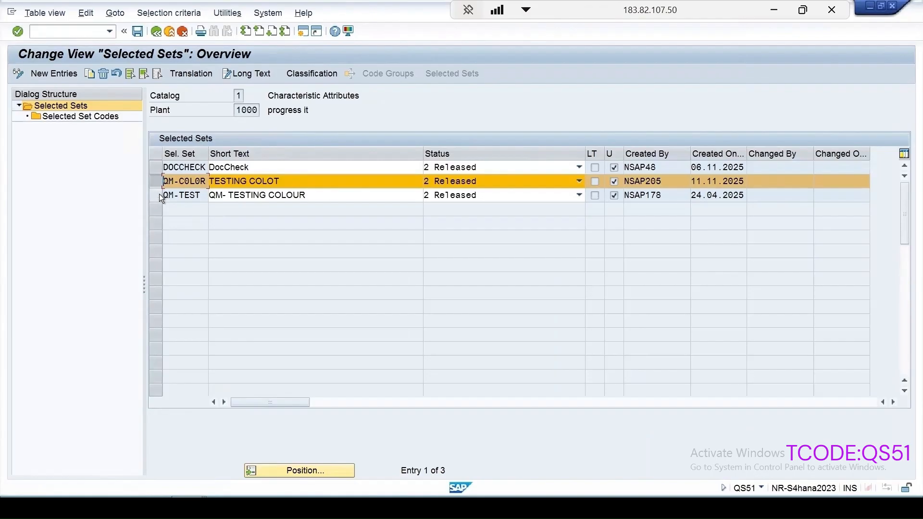
pyautogui.click(159, 195)
pyautogui.click(159, 182)
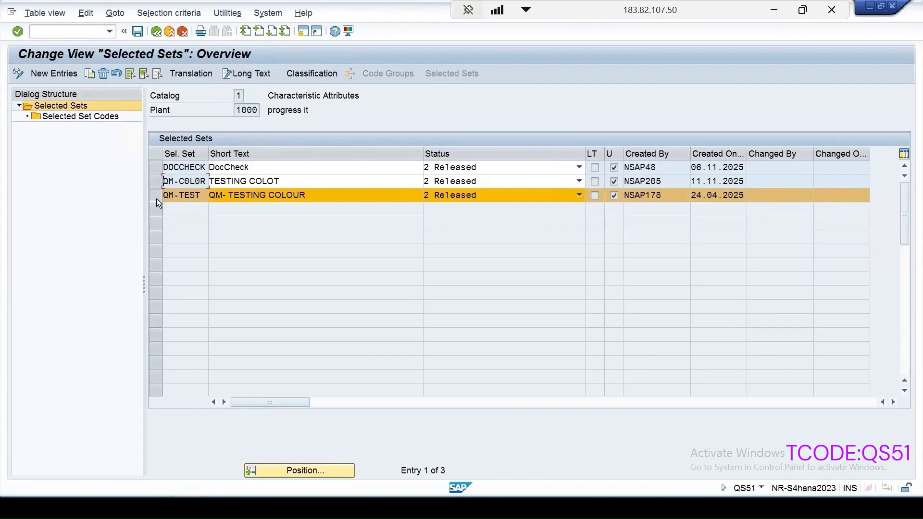
pyautogui.doubleClick(84, 115)
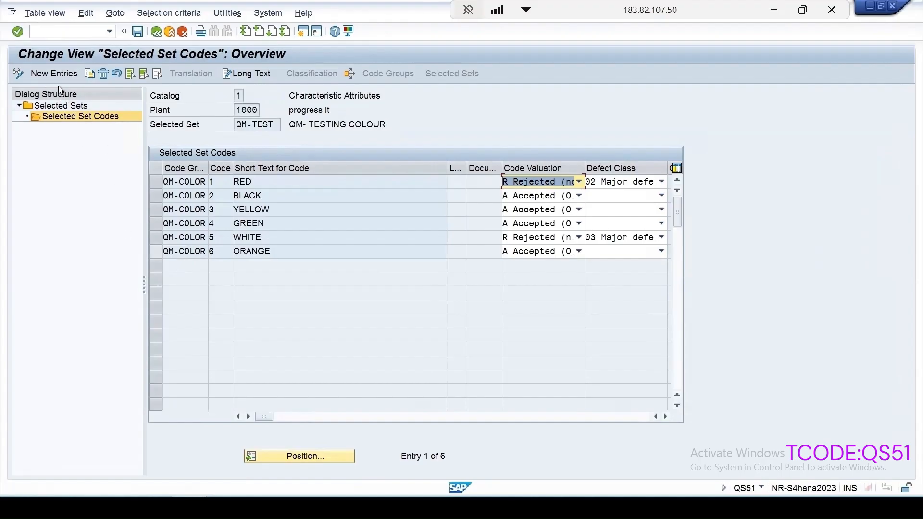
# Add a new entry to selected set QM-TEST using code RED from code group COLOR1
pyautogui.click(58, 74)
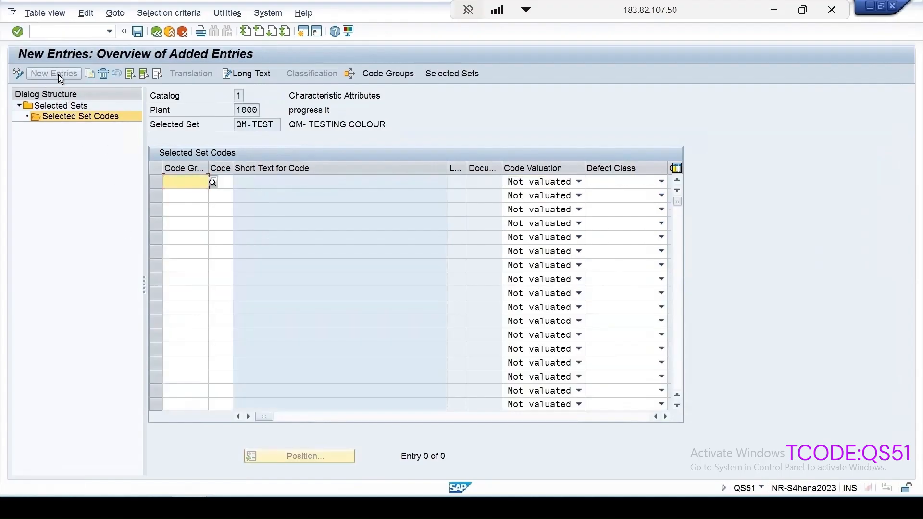
pyautogui.click(212, 183)
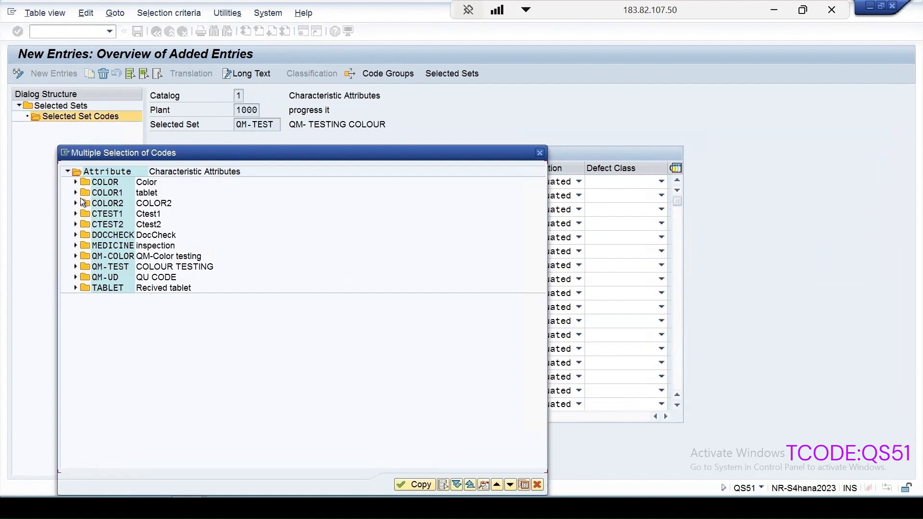
pyautogui.click(76, 193)
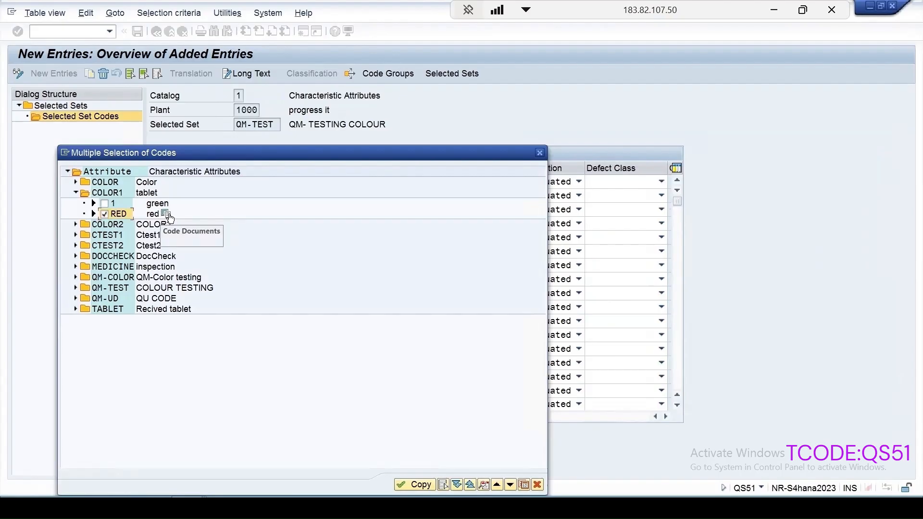
pyautogui.click(416, 485)
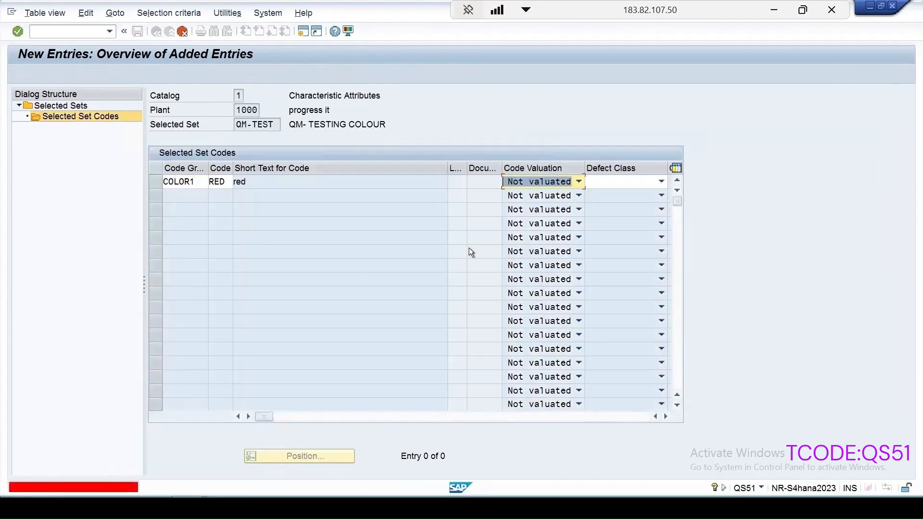
# Valuate the new RED code as Accepted (OK) and save the selected set with the proposed customizing request
pyautogui.click(530, 182)
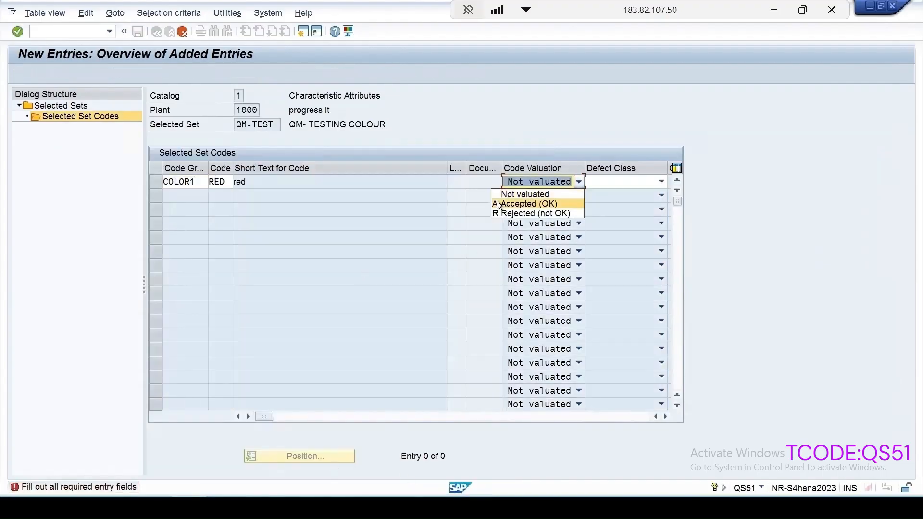
pyautogui.click(528, 205)
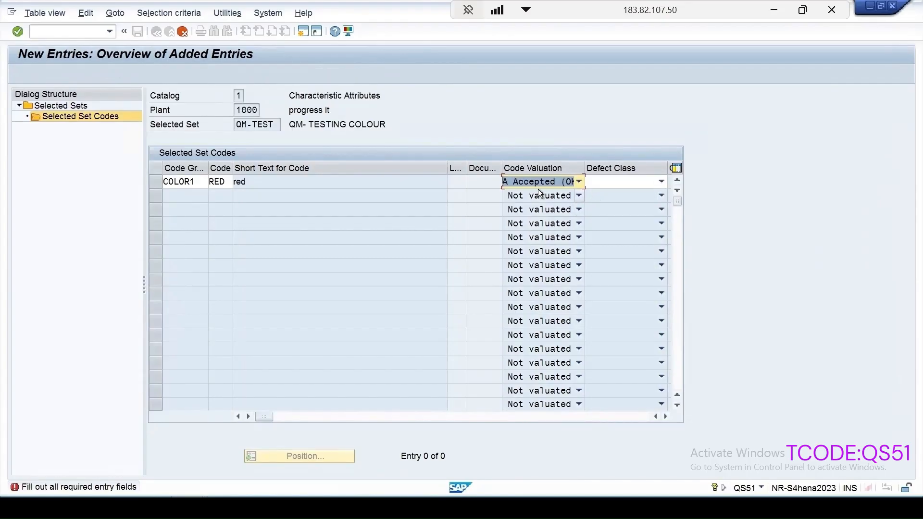
pyautogui.press('Return')
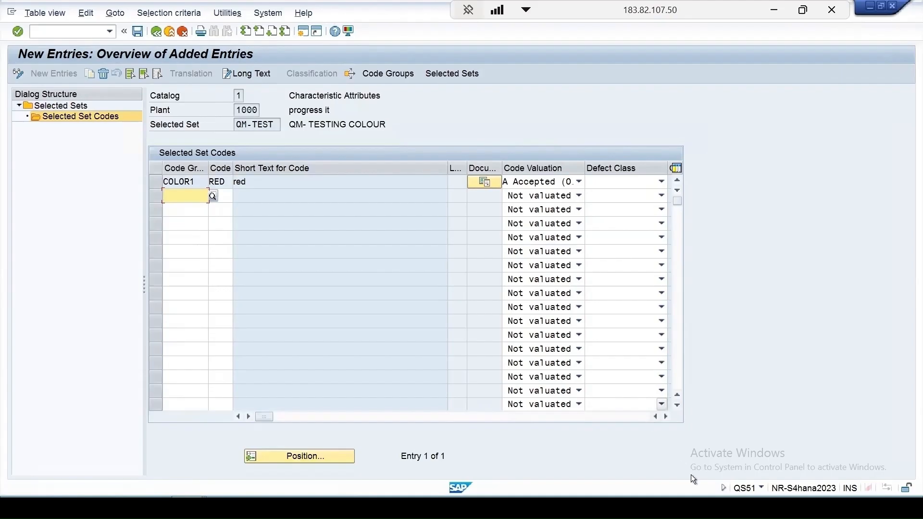
pyautogui.click(138, 31)
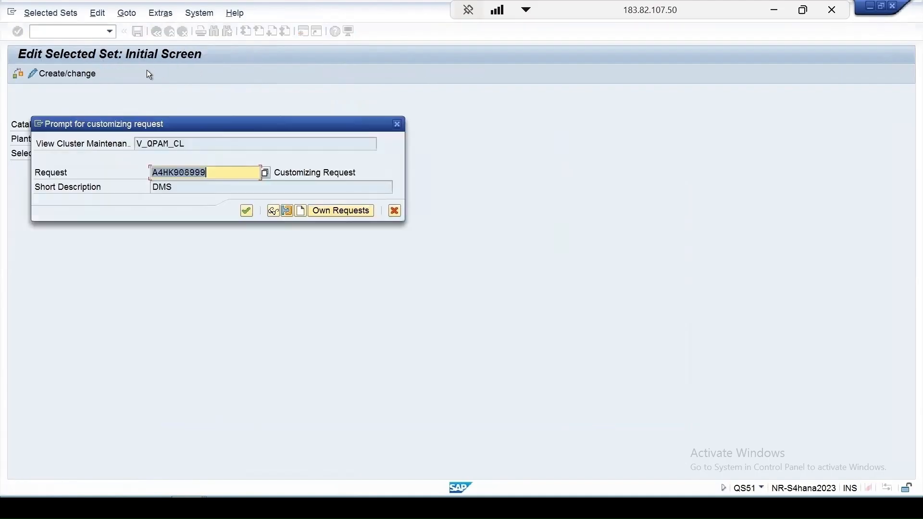
pyautogui.click(247, 210)
# Run transaction /nqp02 and open inspection plan group 50000001 for material 101 in plant 1000, choosing the ink task list with group counter 2
pyautogui.write('/n')
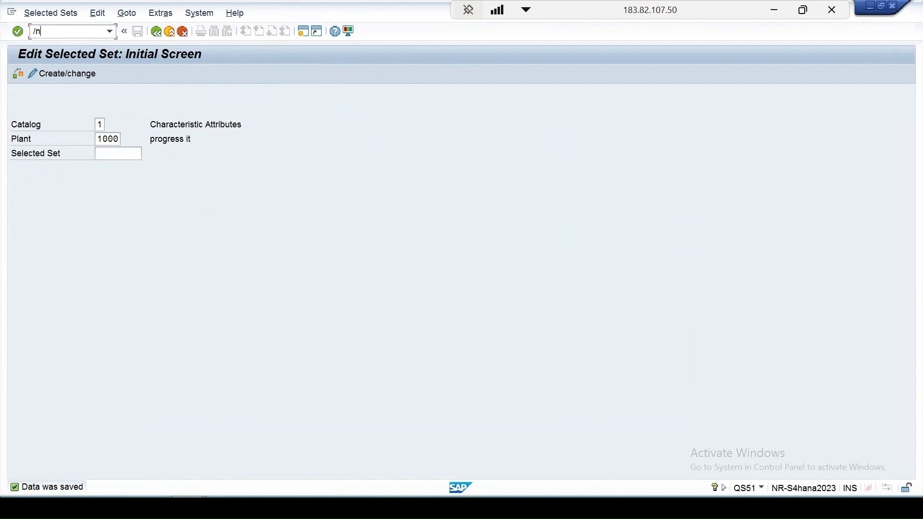
pyautogui.write('qp02')
pyautogui.press('Return')
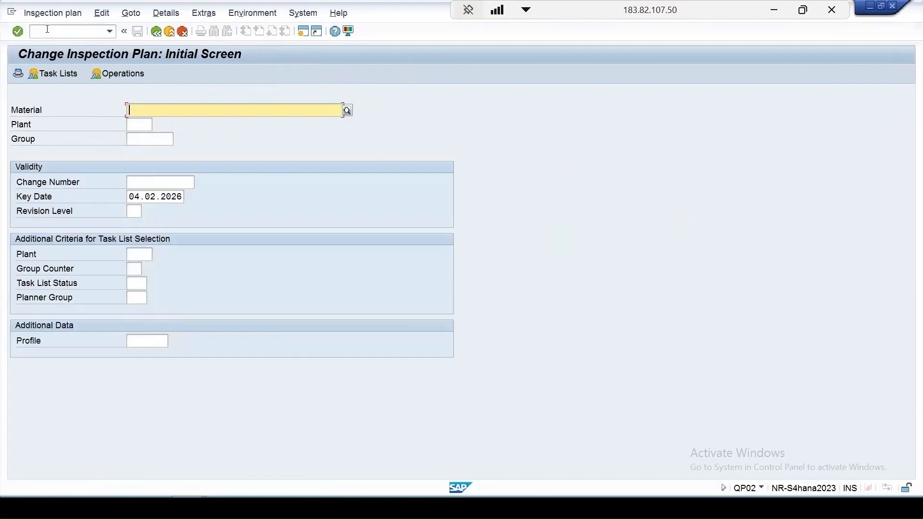
pyautogui.click(136, 124)
pyautogui.click(137, 124)
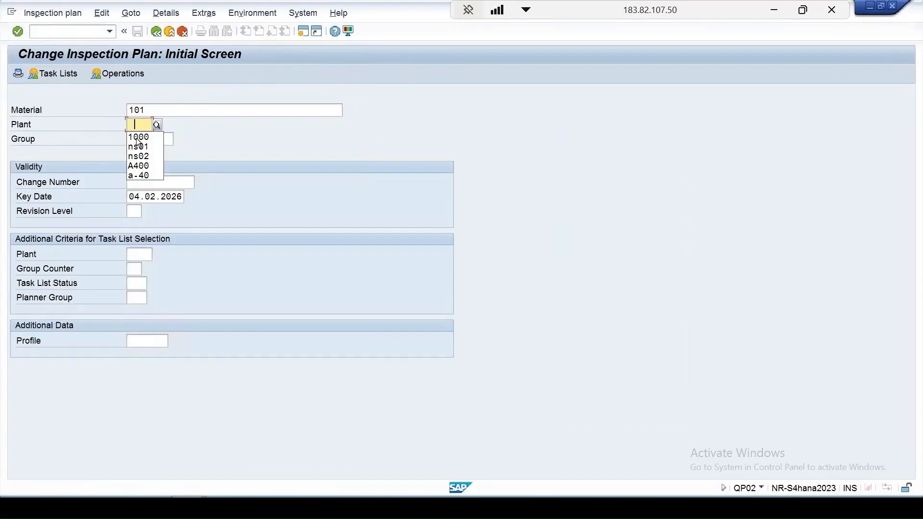
pyautogui.click(137, 138)
pyautogui.click(137, 139)
pyautogui.press('F4')
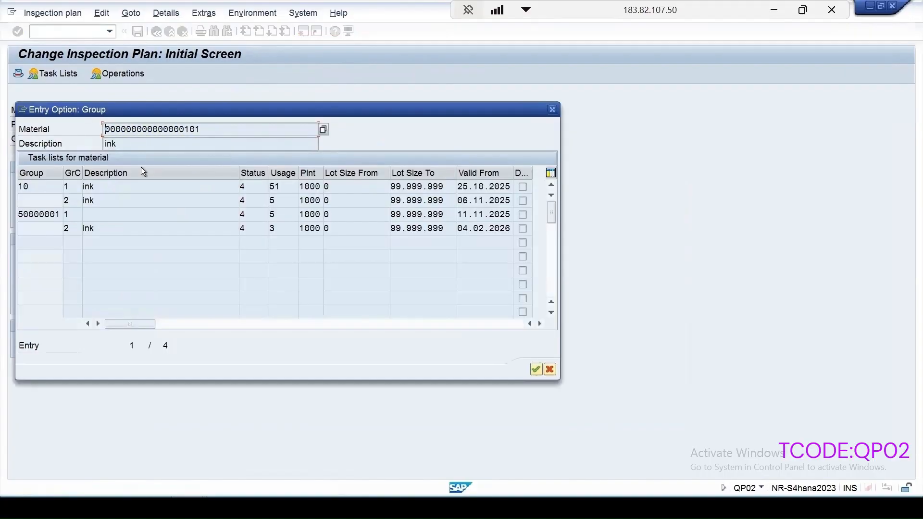
pyautogui.doubleClick(87, 229)
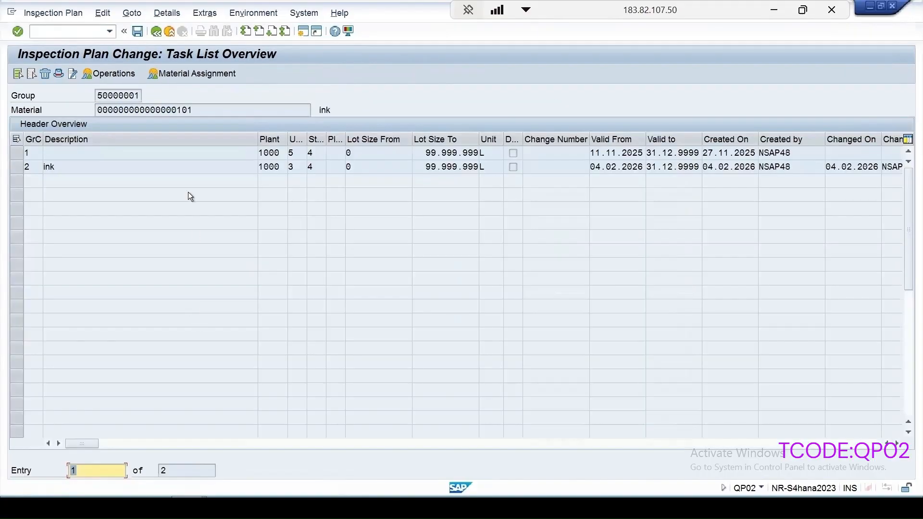
# Open the catalogs of the COLOUR characteristic under operation 0010 of the ink task list, group counter 2
pyautogui.click(18, 167)
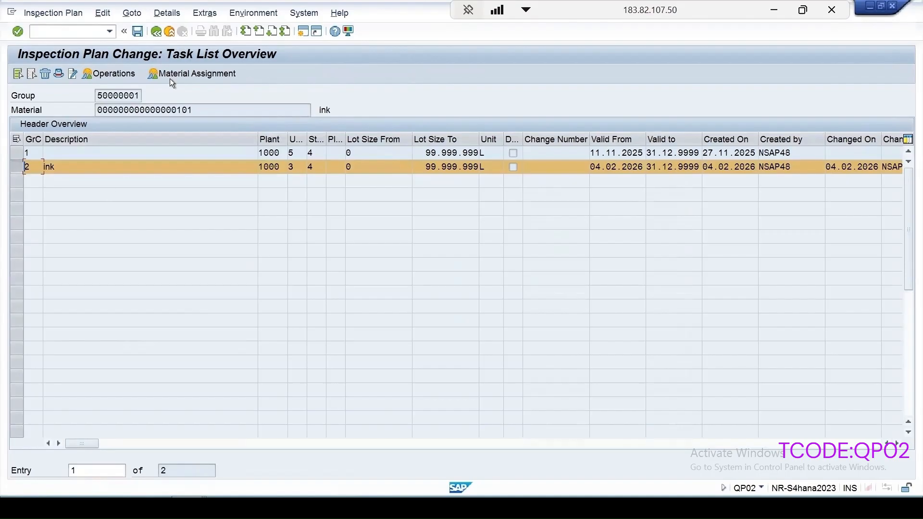
pyautogui.click(111, 72)
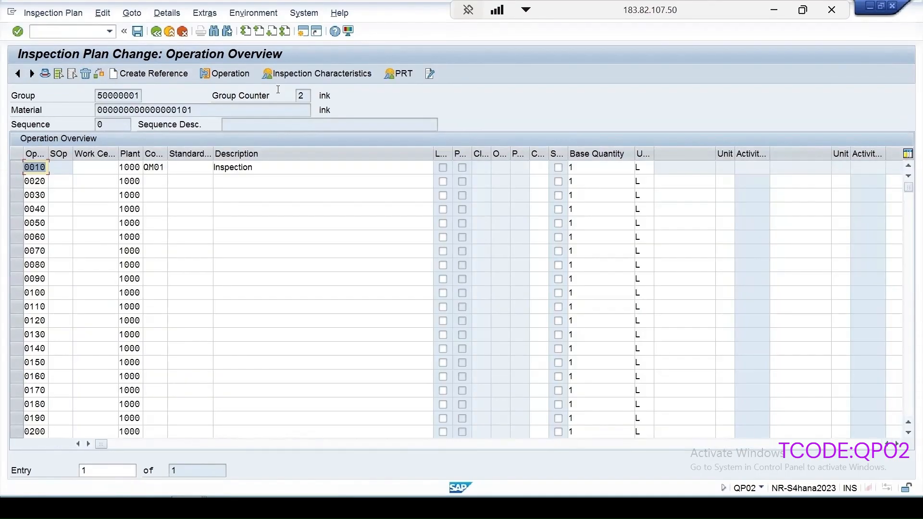
pyautogui.click(18, 167)
pyautogui.click(315, 73)
pyautogui.click(149, 196)
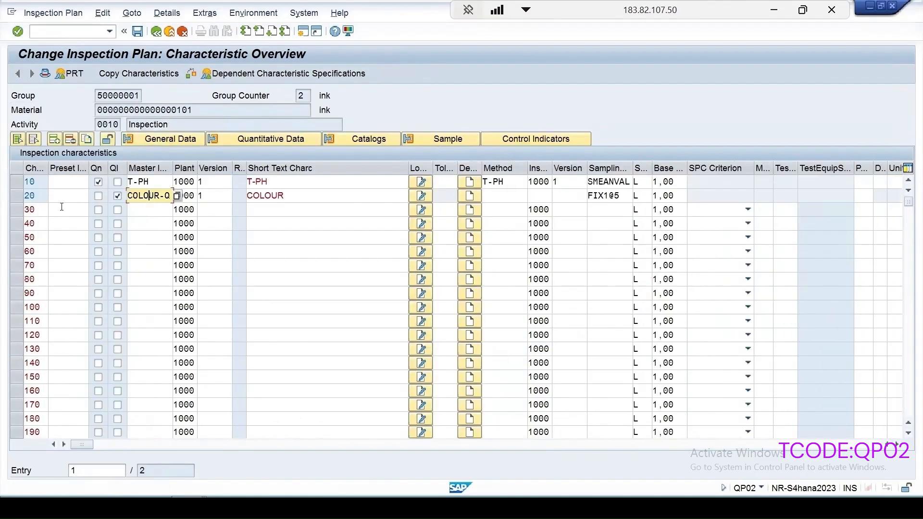
pyautogui.click(15, 195)
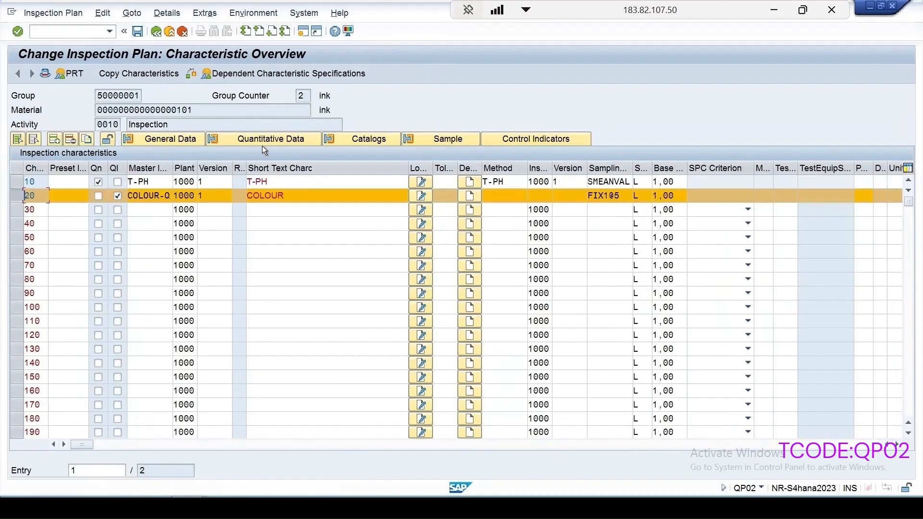
pyautogui.click(369, 139)
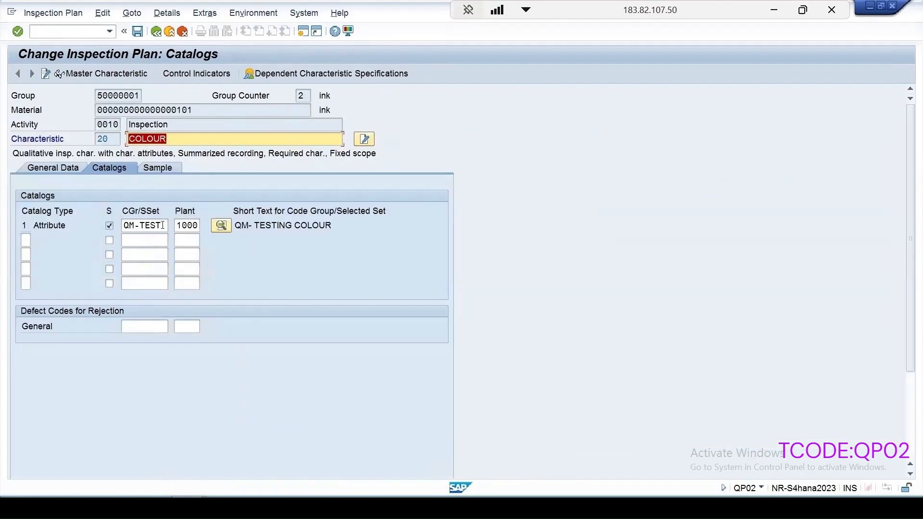
# Clear the attribute catalog's selected set, check the codes under QM-TEST, reassign QM-TEST, and save the inspection plan
pyautogui.moveTo(164, 227); pyautogui.dragTo(41, 220)
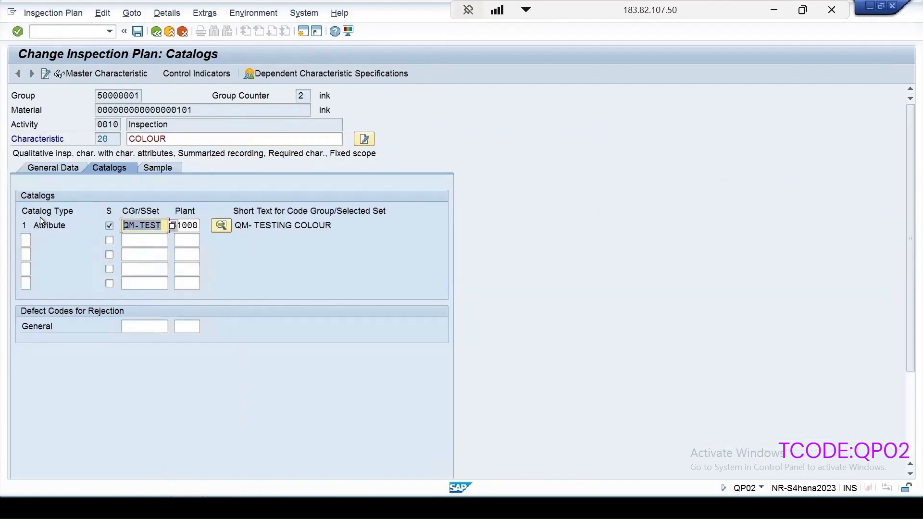
pyautogui.press('Delete')
pyautogui.click(172, 227)
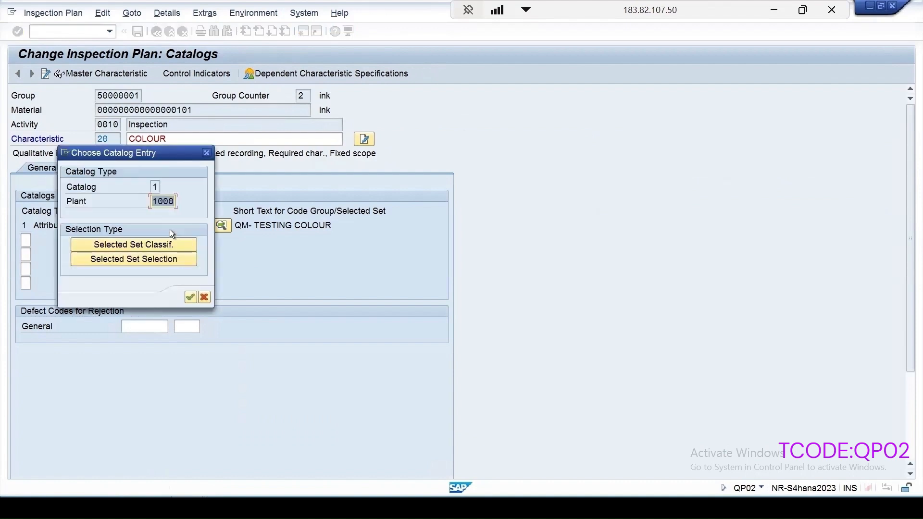
pyautogui.click(163, 259)
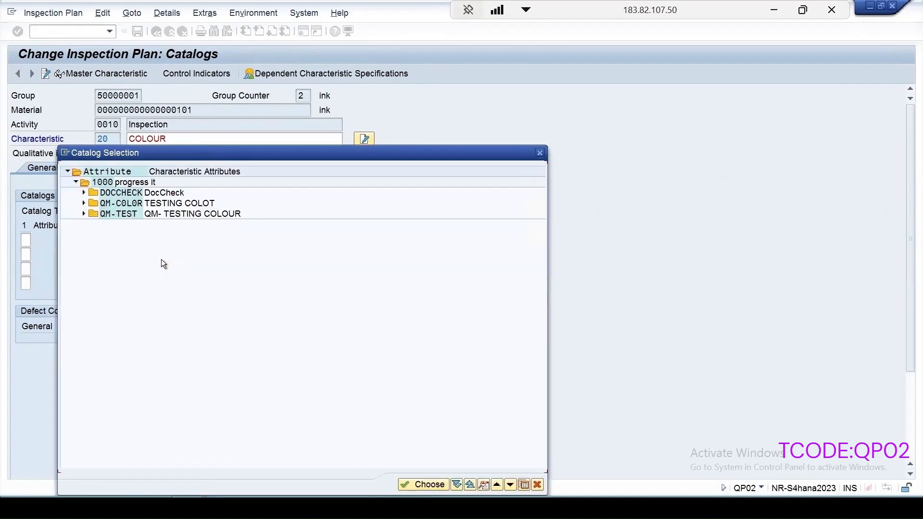
pyautogui.click(84, 204)
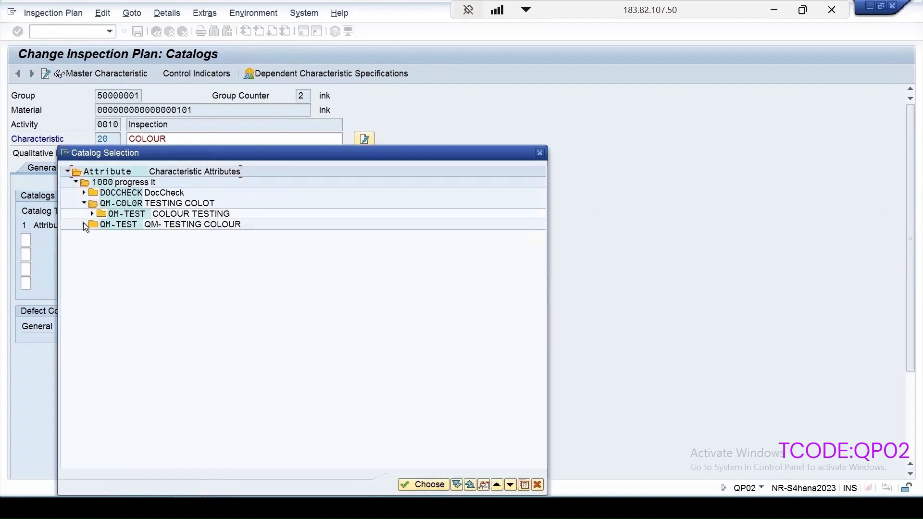
pyautogui.click(84, 225)
pyautogui.click(92, 234)
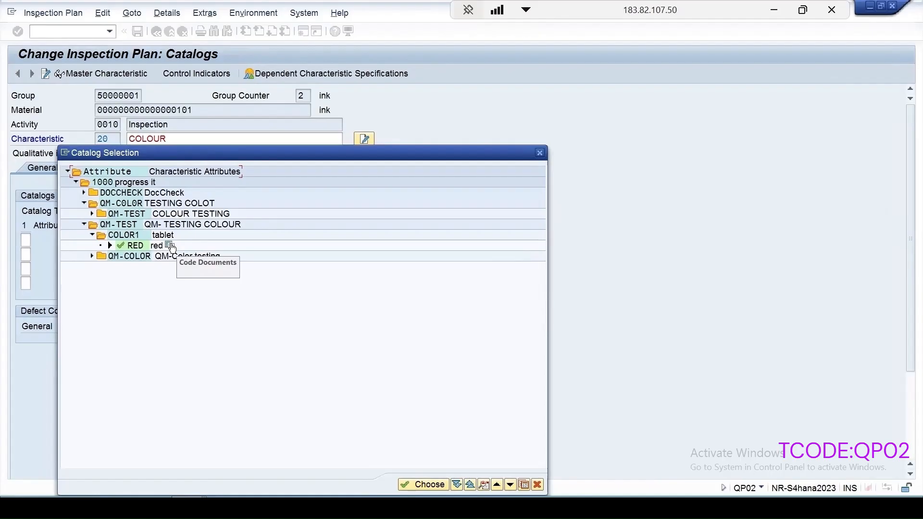
pyautogui.click(90, 255)
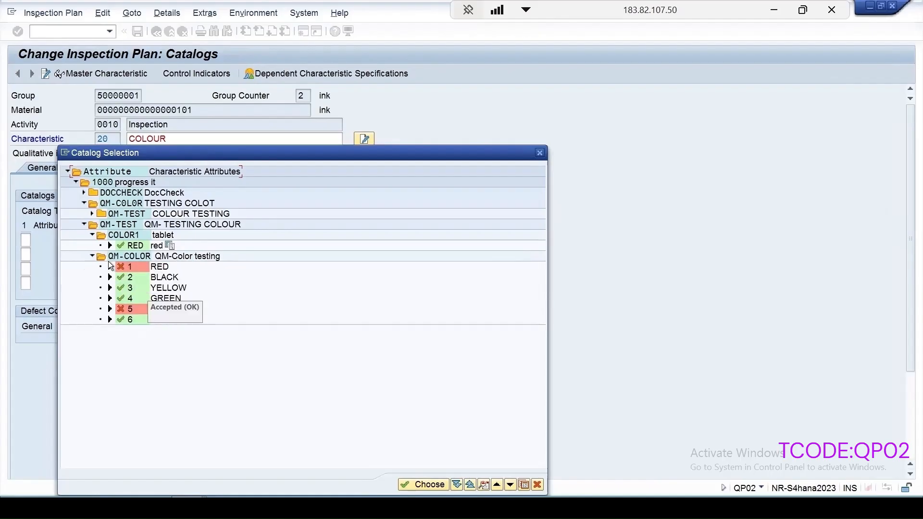
pyautogui.doubleClick(124, 226)
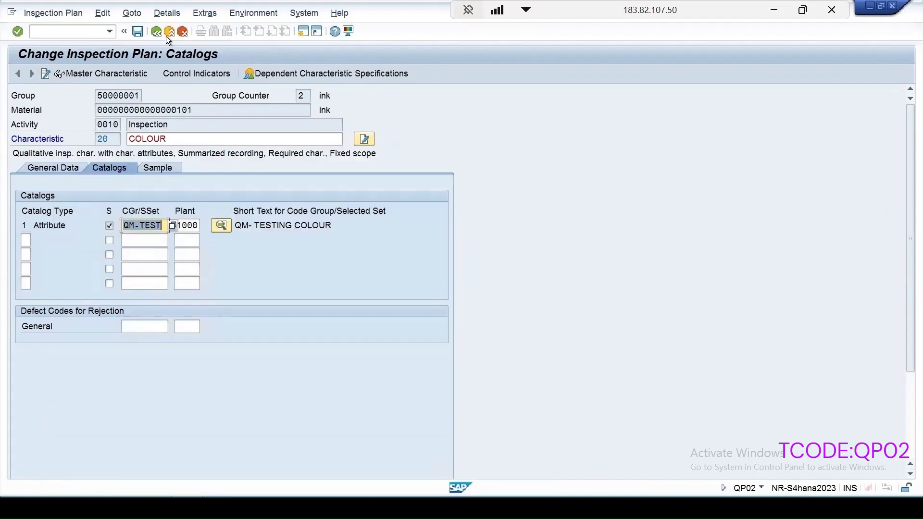
pyautogui.click(137, 31)
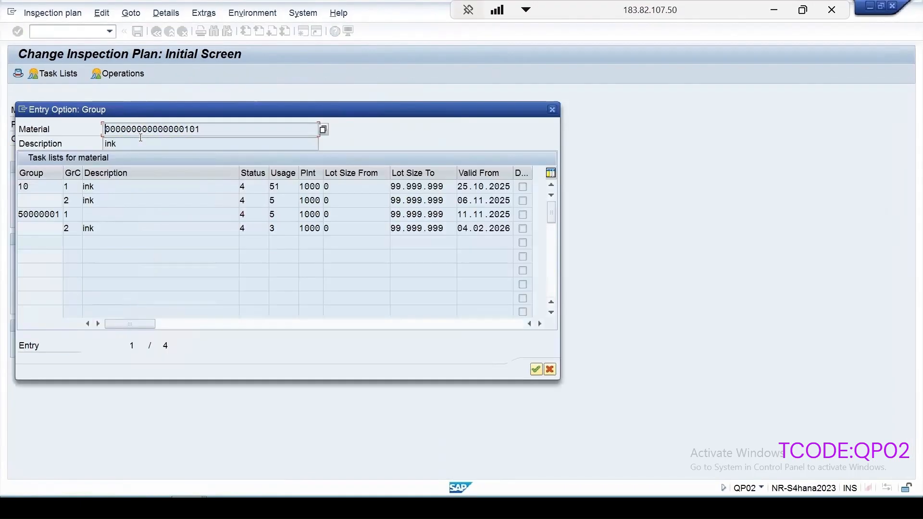
# Open the inspection characteristics of operation 0010 in the ink task list of group 50000001, group counter 2
pyautogui.doubleClick(80, 226)
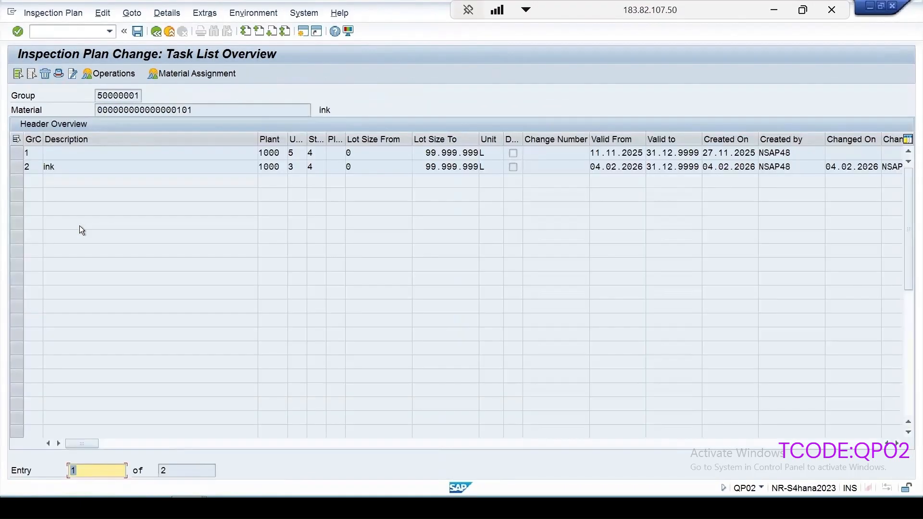
pyautogui.click(13, 167)
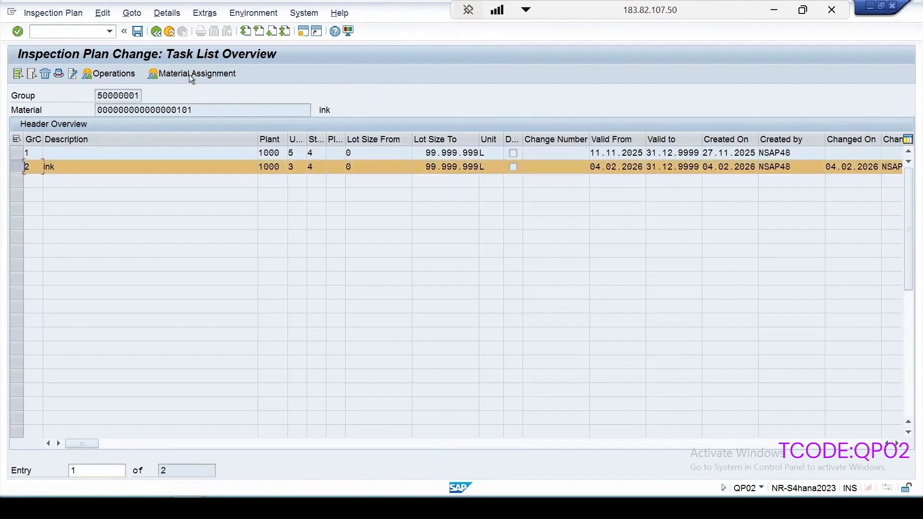
pyautogui.click(110, 74)
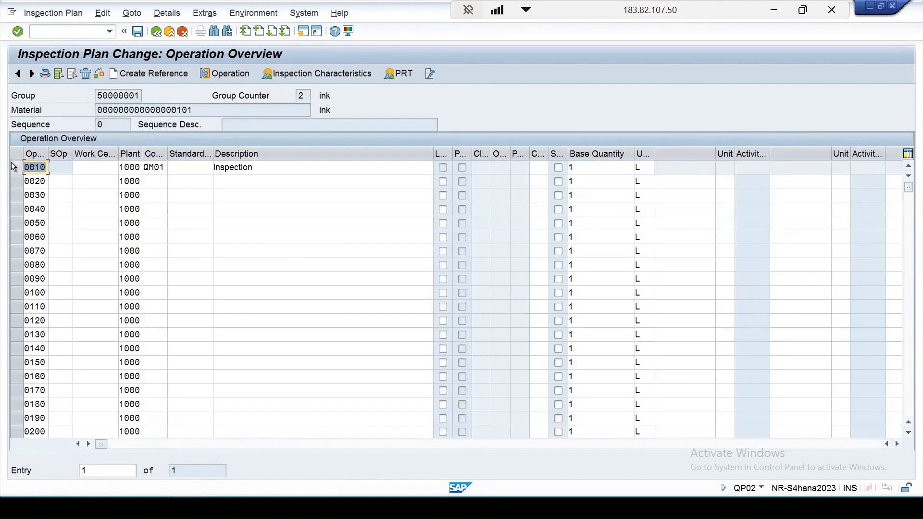
pyautogui.click(13, 167)
pyautogui.click(317, 74)
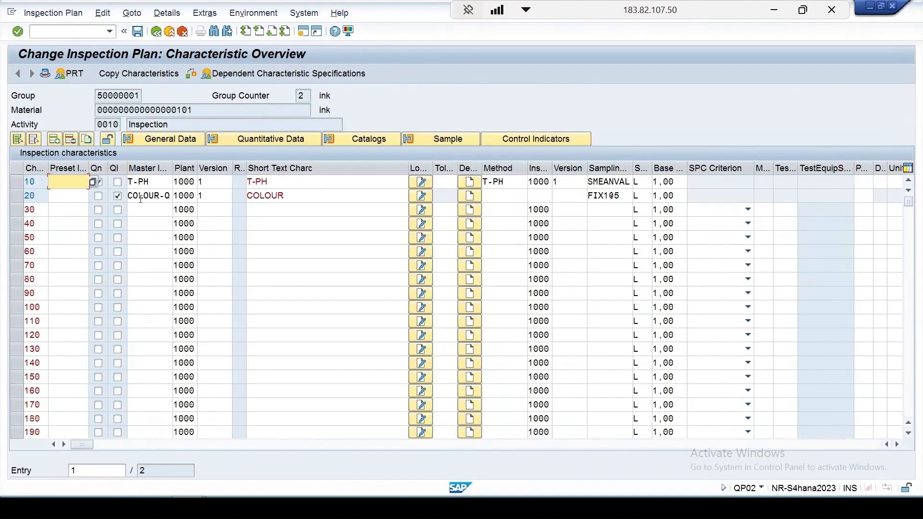
# Delete the T-PH characteristic numbered 10 from operation 0010 and confirm the deletion
pyautogui.click(14, 182)
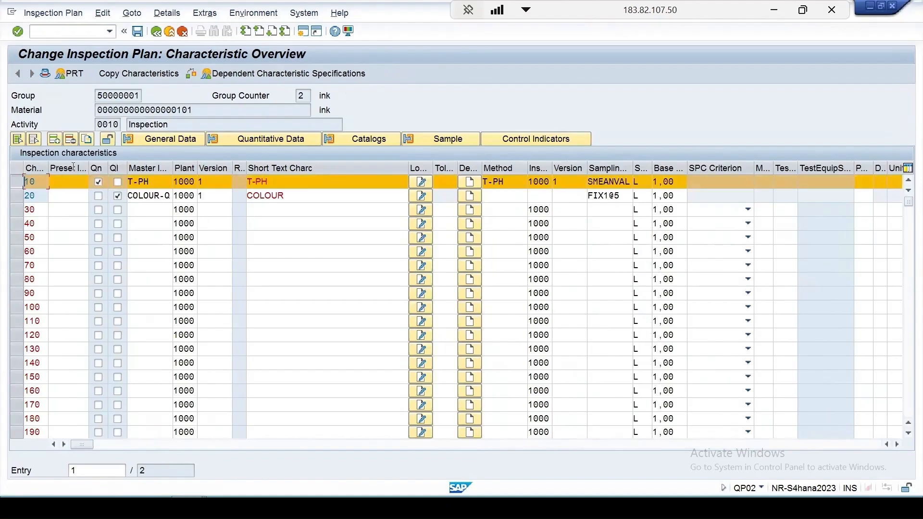
pyautogui.click(72, 139)
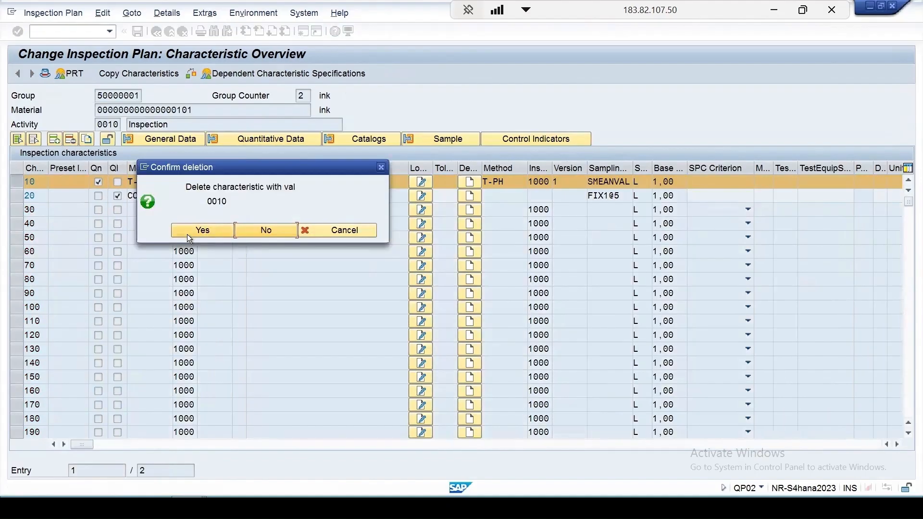
pyautogui.click(187, 231)
# Add master characteristic T-PH as characteristic 30 with sampling procedure SMEANVAL, and save the inspection plan
pyautogui.click(138, 195)
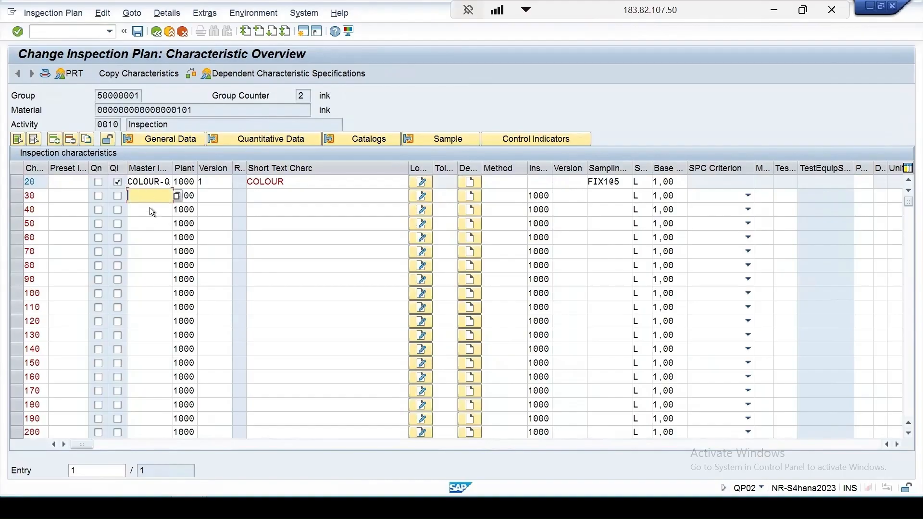
pyautogui.click(154, 219)
pyautogui.press('Return')
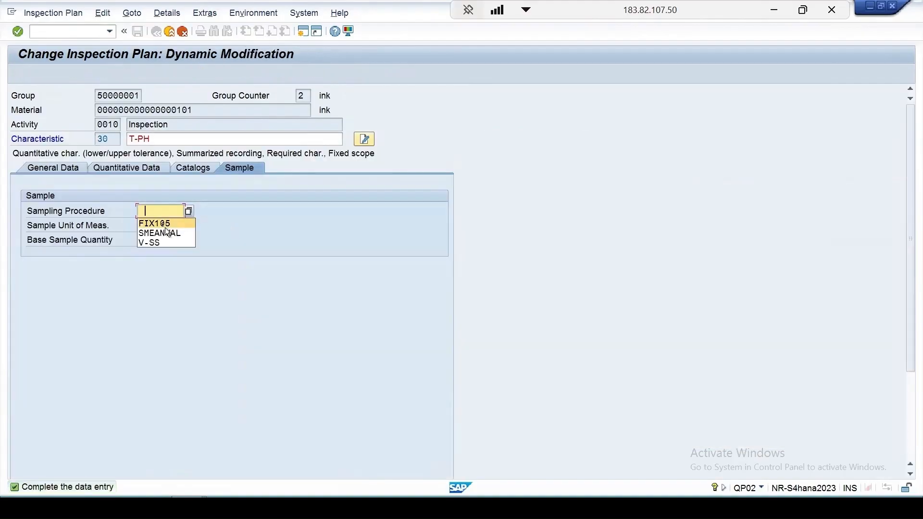
pyautogui.click(176, 236)
pyautogui.press('Return')
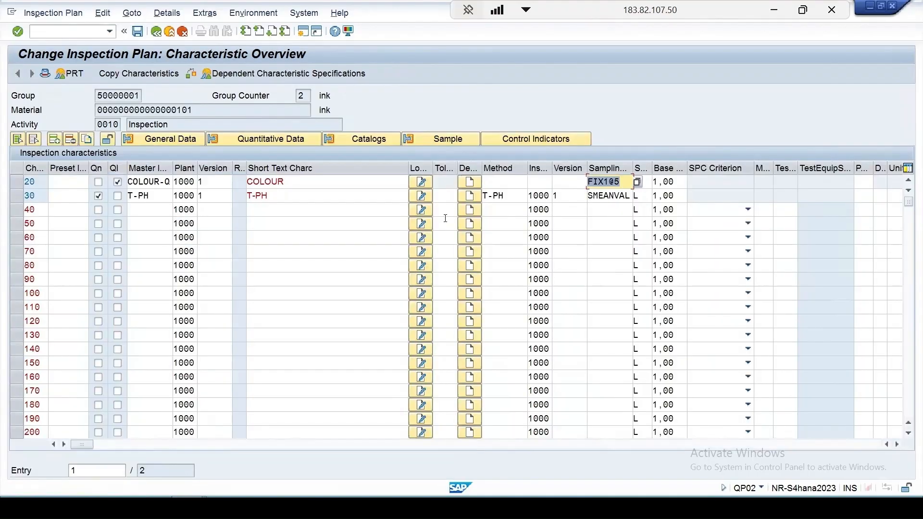
pyautogui.click(138, 31)
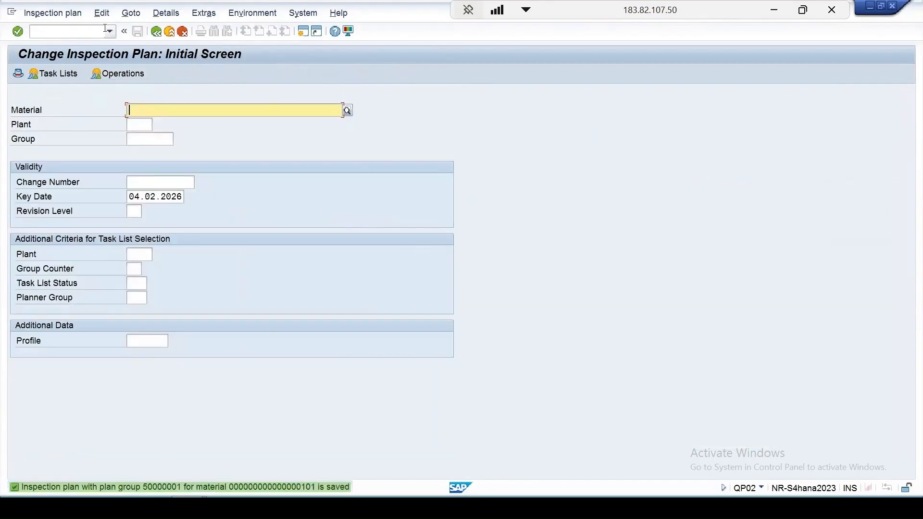
pyautogui.click(83, 32)
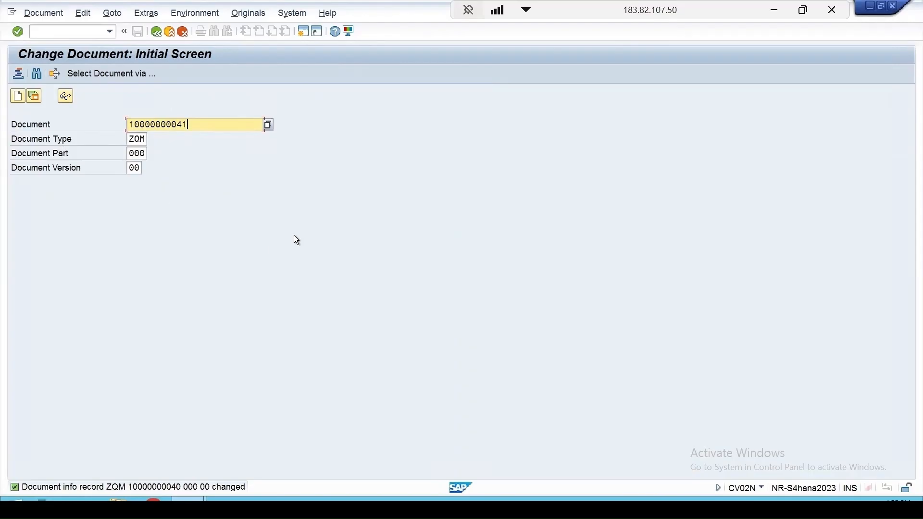
pyautogui.press('Return')
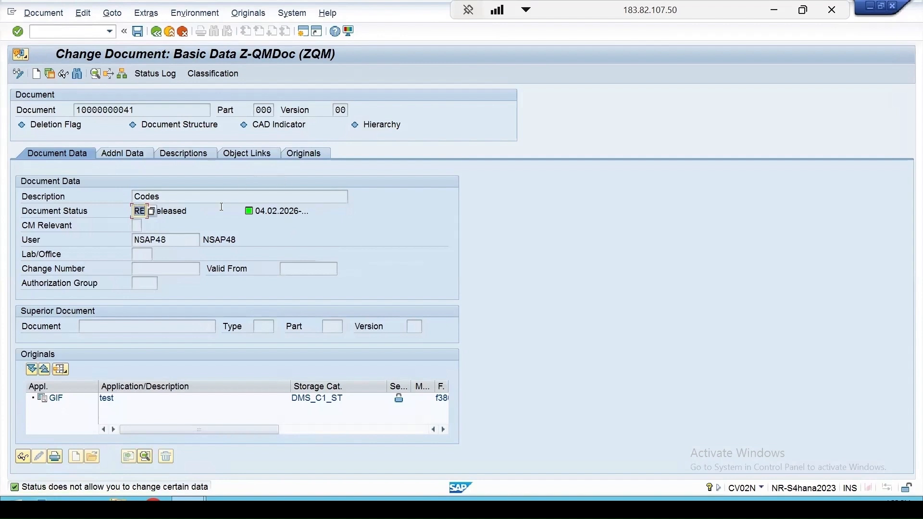
pyautogui.click(252, 155)
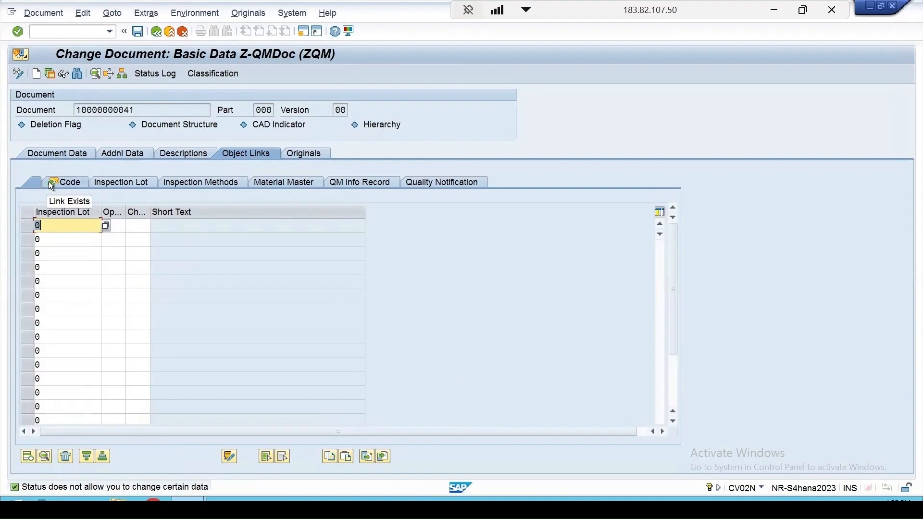
pyautogui.write('1')
pyautogui.click(62, 184)
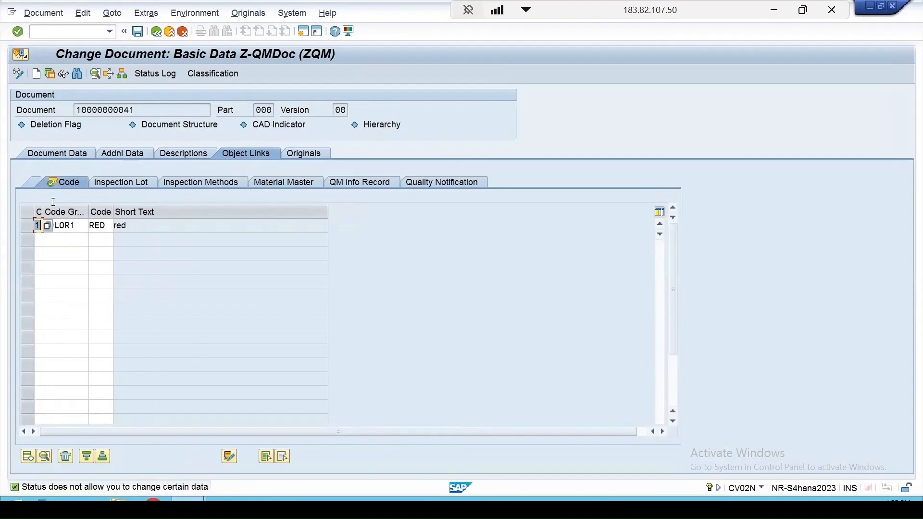
pyautogui.click(204, 183)
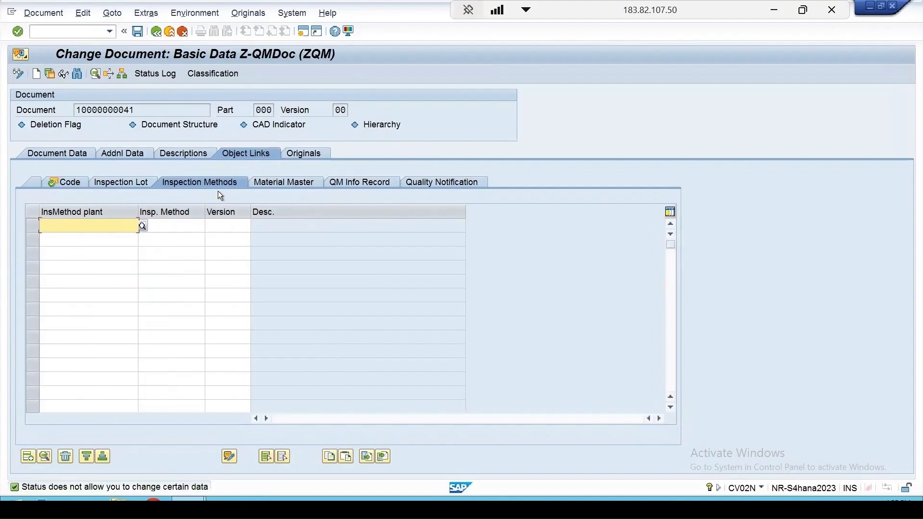
pyautogui.click(304, 154)
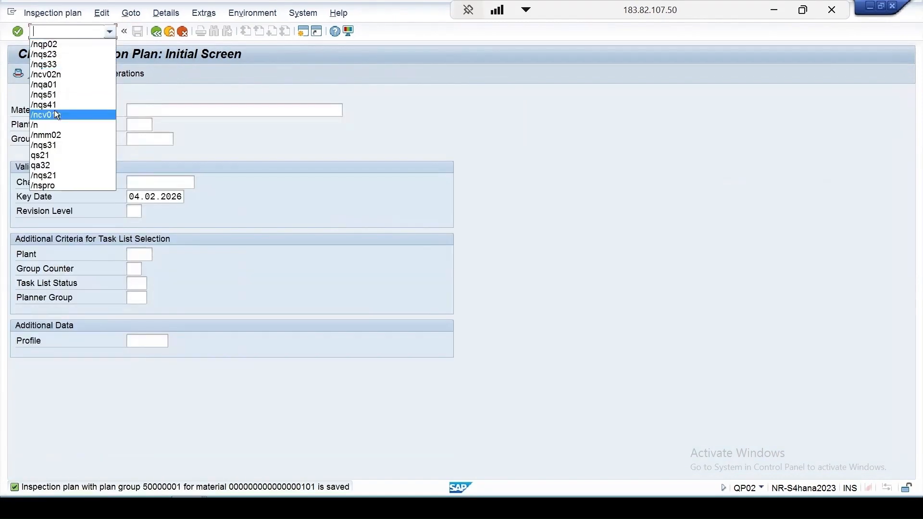
# Run /nqa01, save a 15 L inspection lot for material 101, plant 1000, origin 89, and open its results recording for operation 0010
pyautogui.click(59, 85)
pyautogui.press('Return')
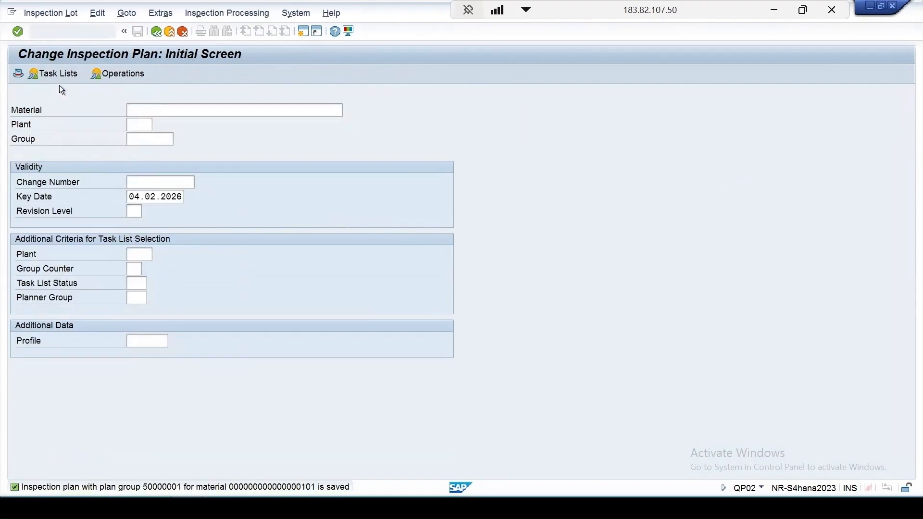
pyautogui.press('Return')
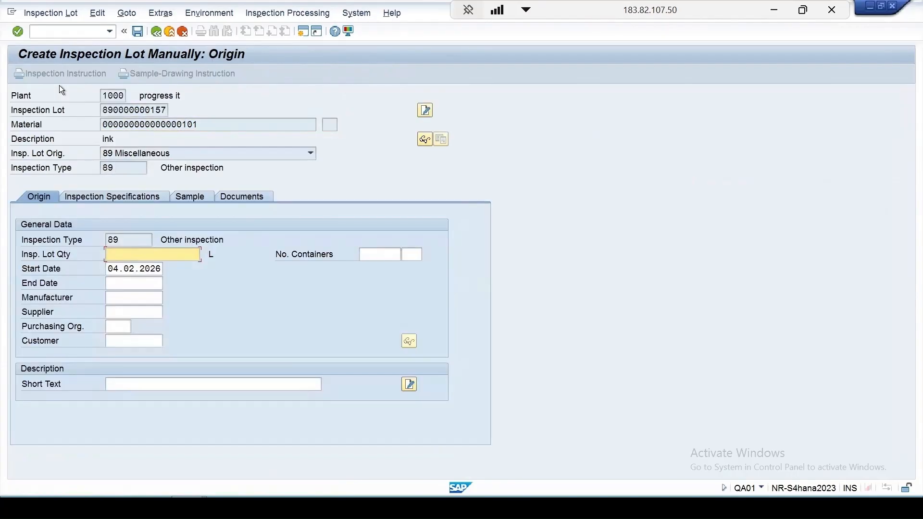
pyautogui.write('15')
pyautogui.press('Return')
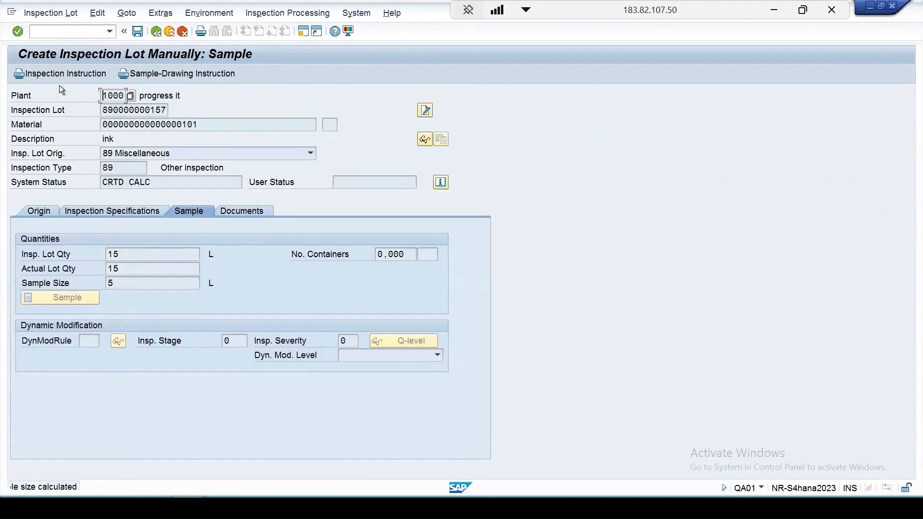
pyautogui.click(137, 32)
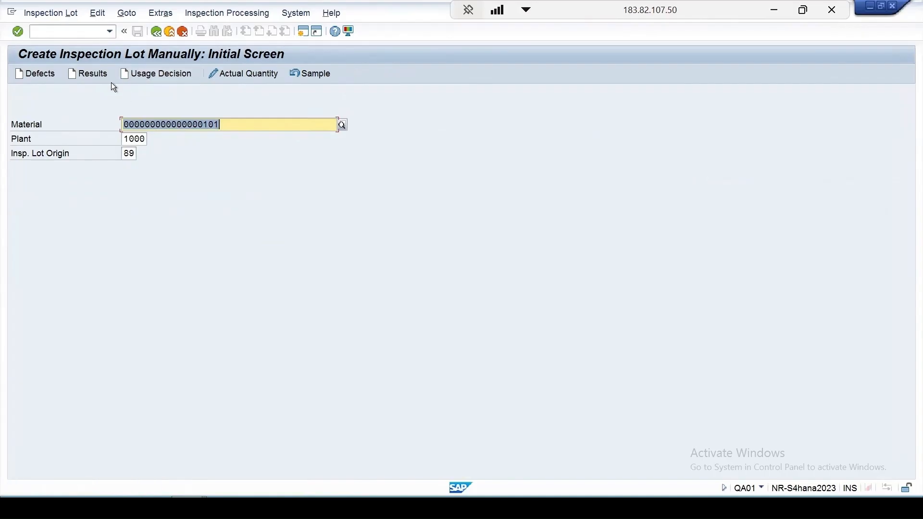
pyautogui.click(92, 73)
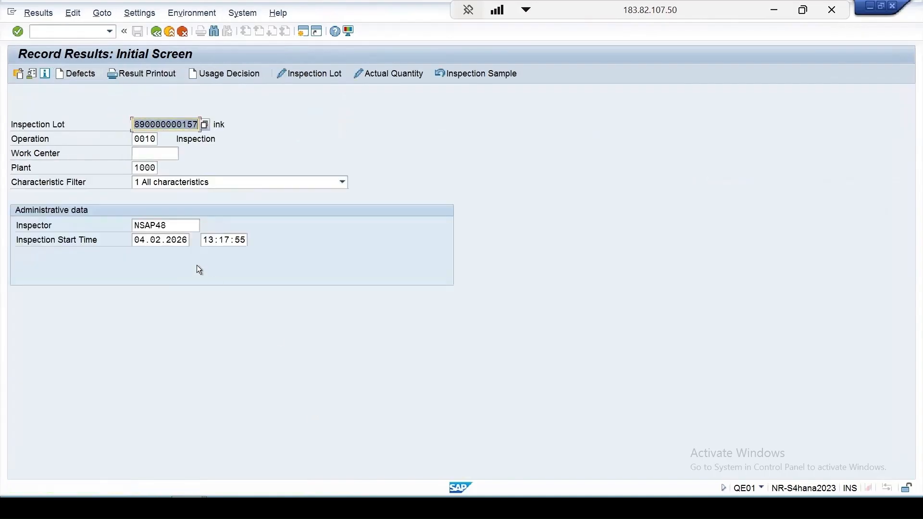
pyautogui.press('Return')
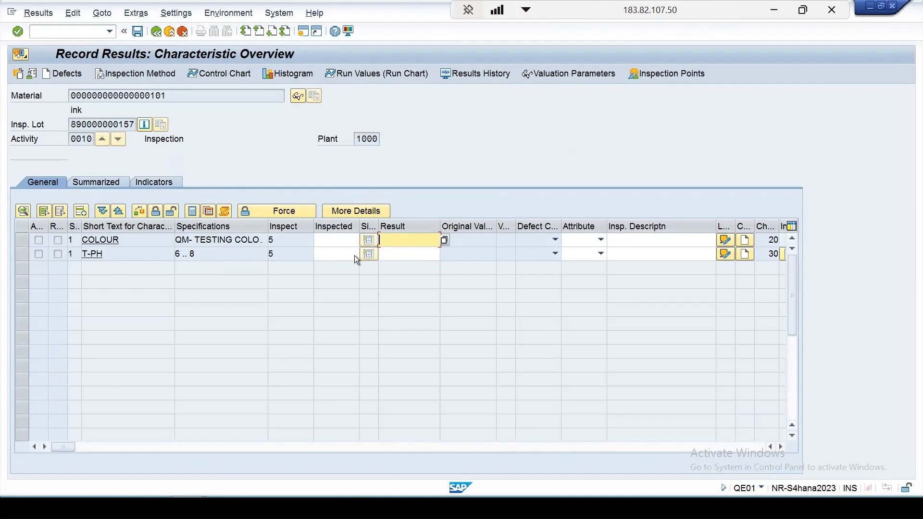
# Display the inspection method long text of the T-PH characteristic and close it
pyautogui.click(22, 255)
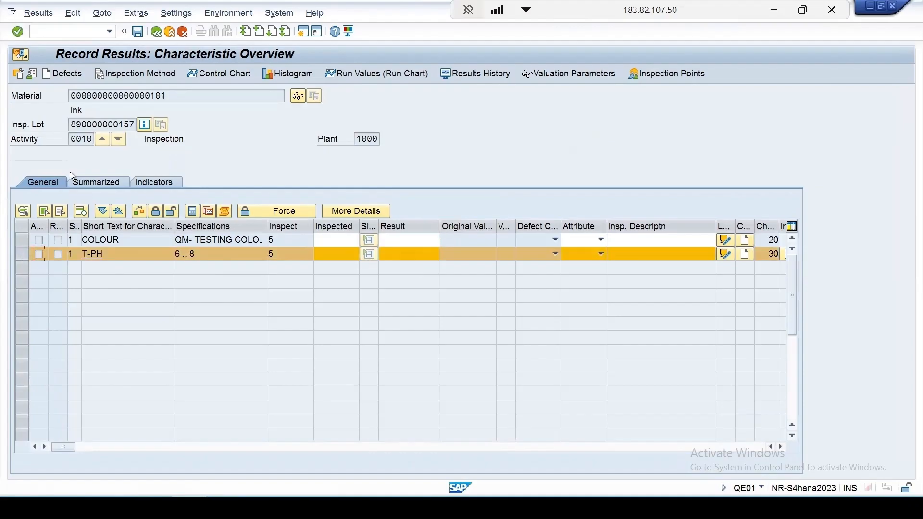
pyautogui.click(134, 73)
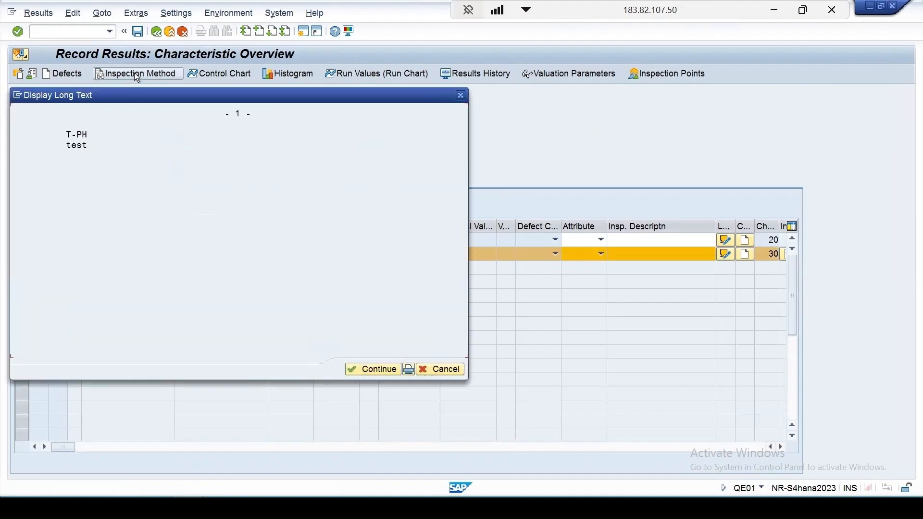
pyautogui.click(374, 369)
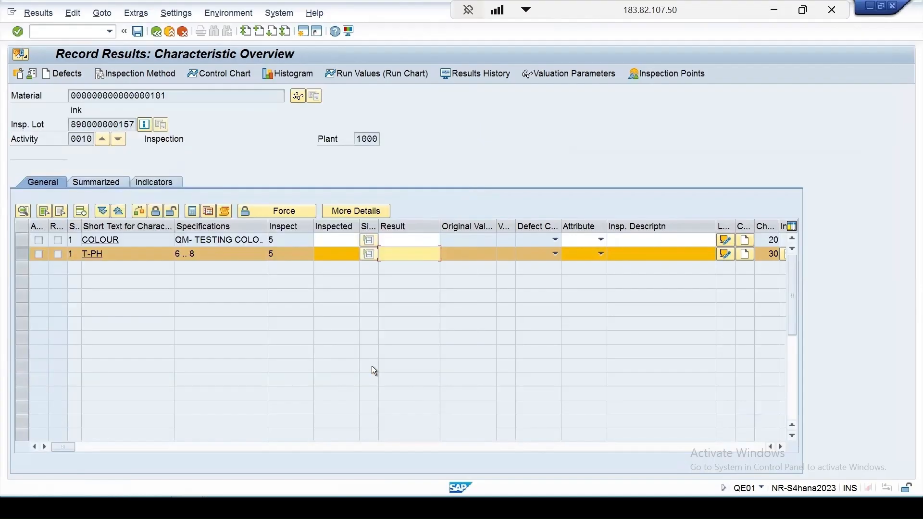
# Open the PDF test original linked to the T-PH inspection method, allowing the file creation and access requests
pyautogui.moveTo(70, 448); pyautogui.dragTo(228, 450)
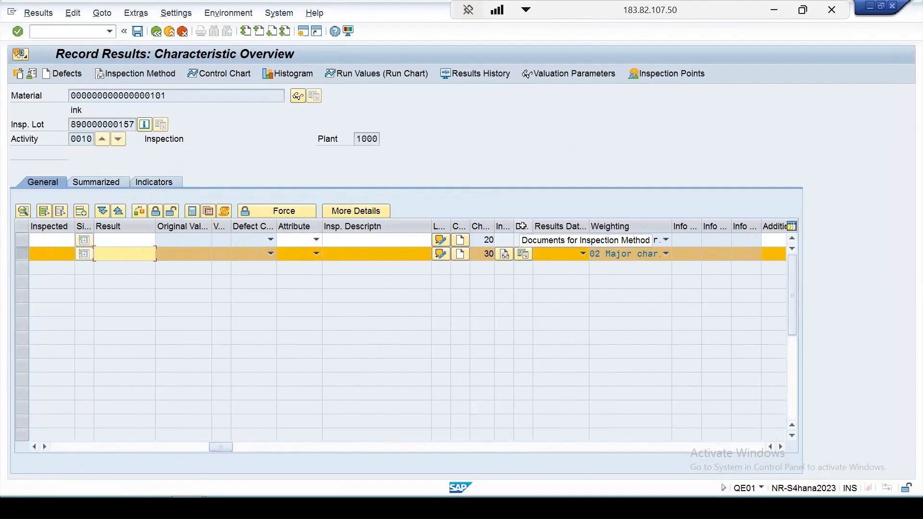
pyautogui.click(524, 254)
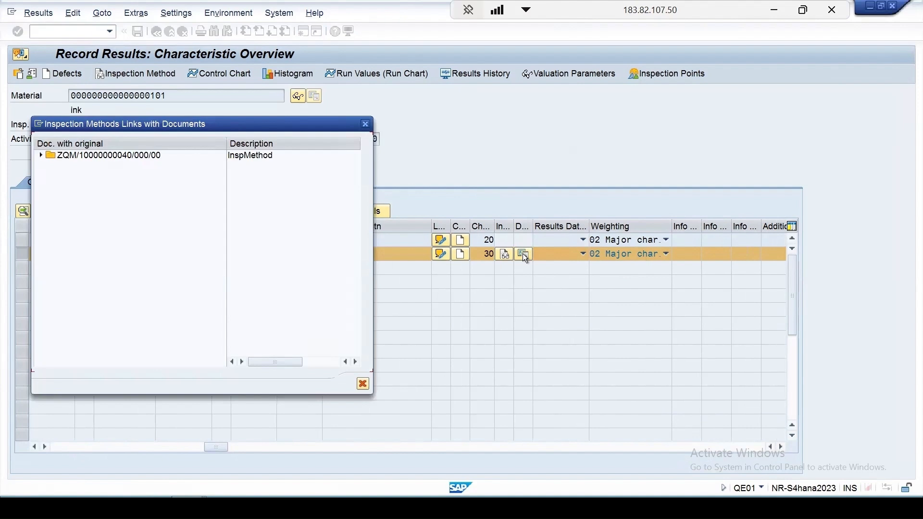
pyautogui.click(42, 155)
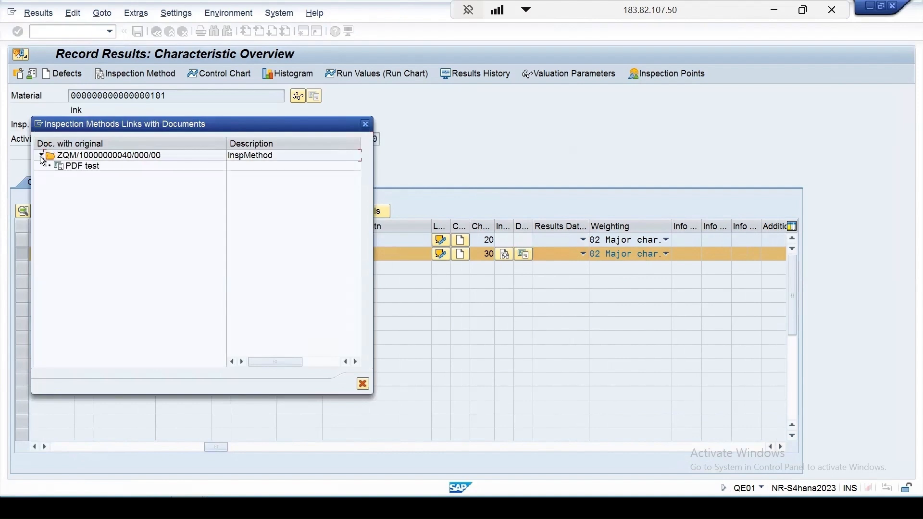
pyautogui.doubleClick(79, 168)
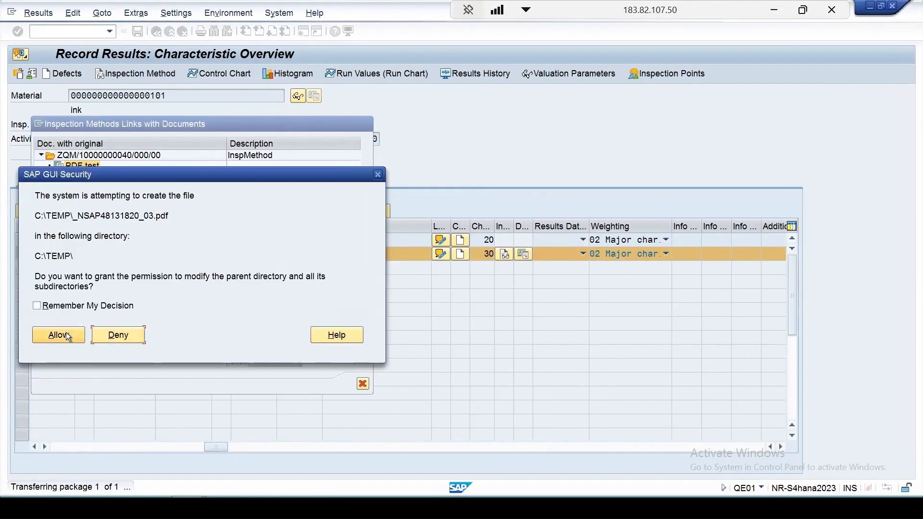
pyautogui.click(68, 336)
pyautogui.click(81, 285)
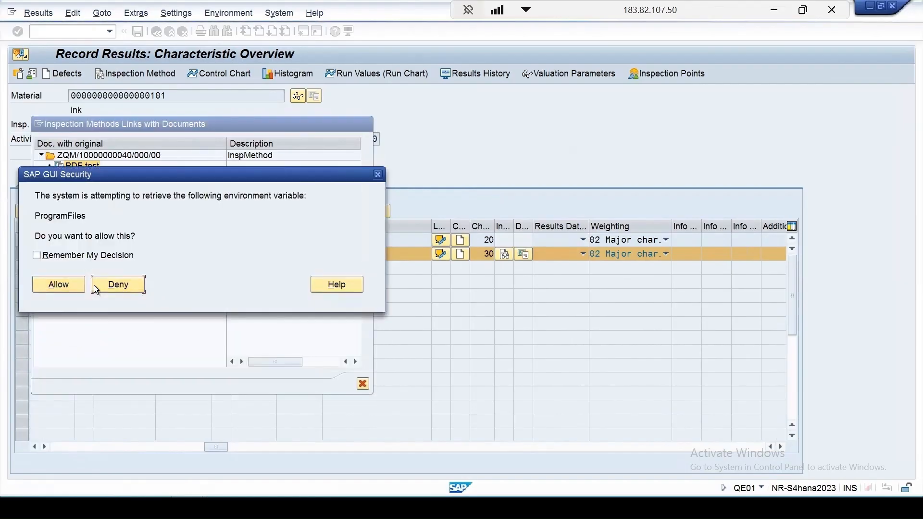
pyautogui.click(79, 284)
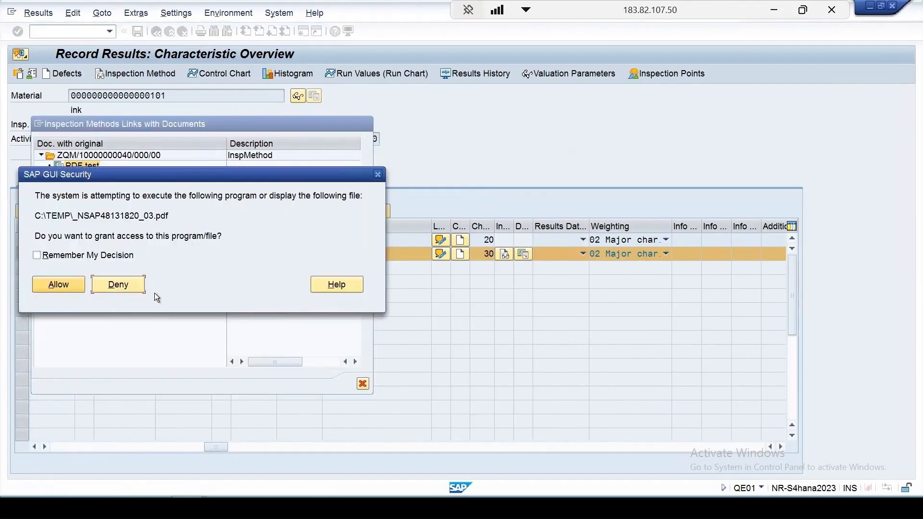
pyautogui.click(70, 287)
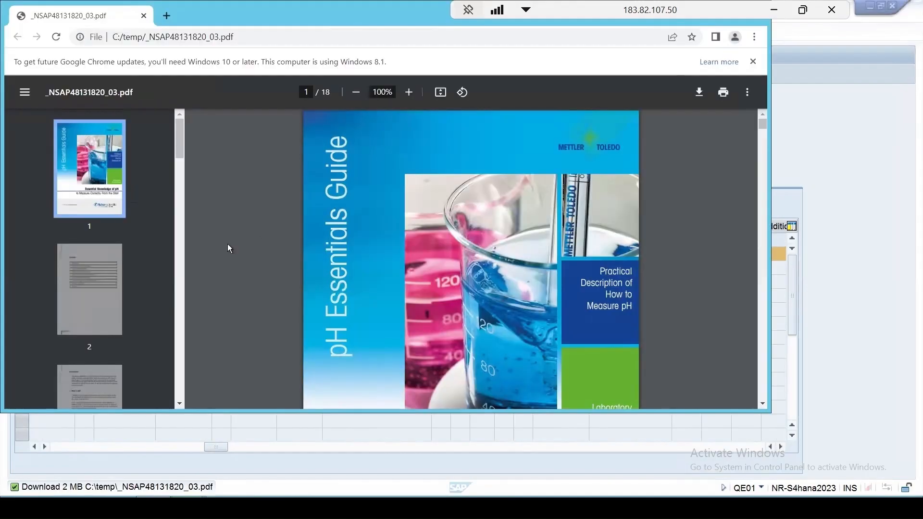
# Skim the page thumbnails of the pH Essentials Guide PDF and close the file
pyautogui.moveTo(181, 145); pyautogui.dragTo(183, 301)
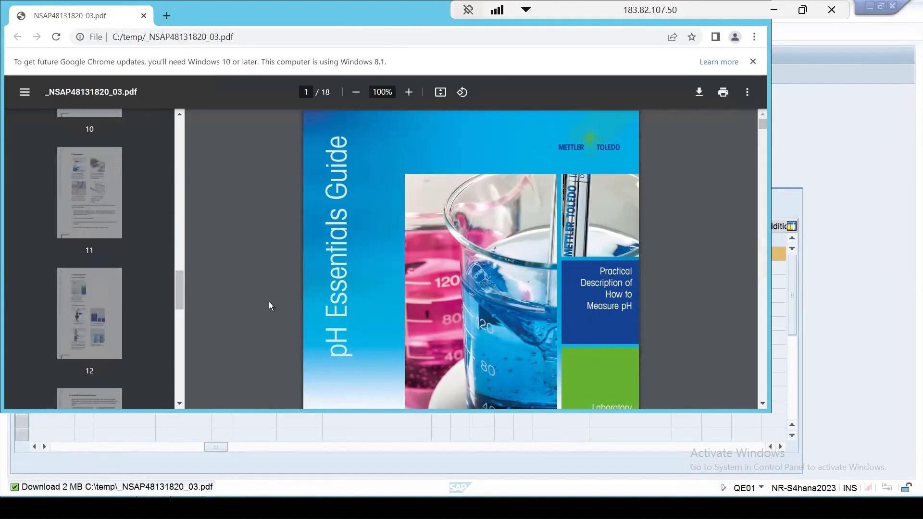
pyautogui.click(747, 60)
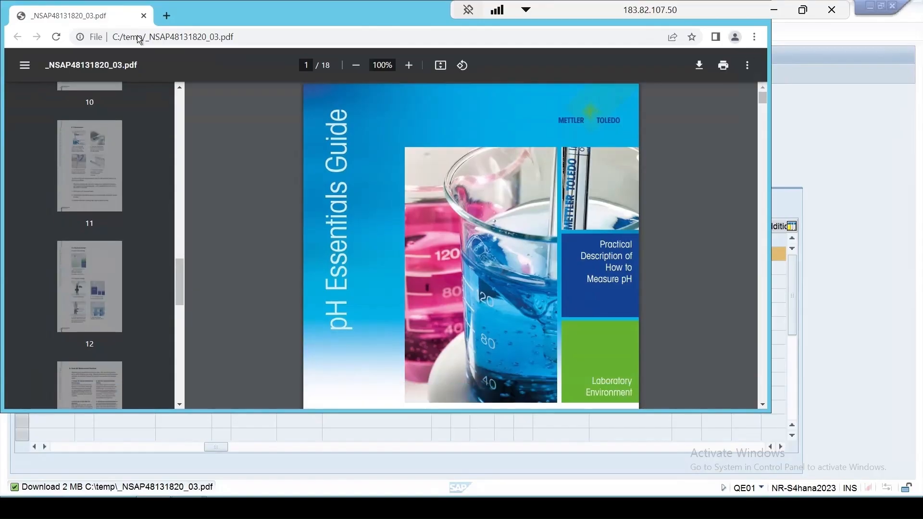
pyautogui.click(143, 15)
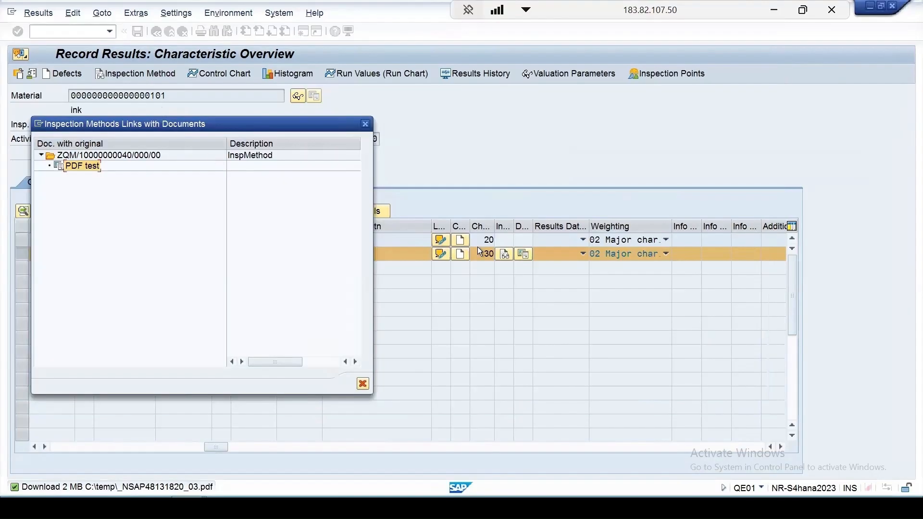
# Close the inspection method's document links, record result 7 for the T-PH characteristic, and save the results
pyautogui.click(366, 125)
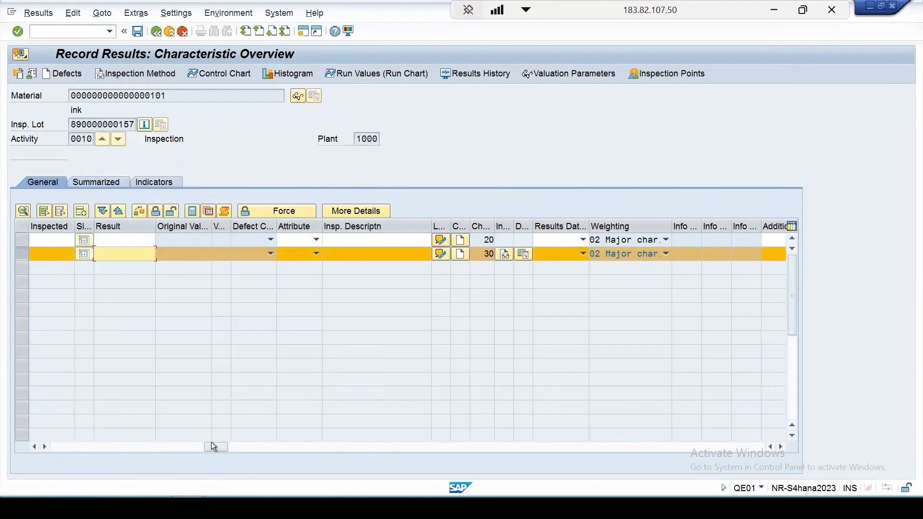
pyautogui.moveTo(213, 447); pyautogui.dragTo(7, 398)
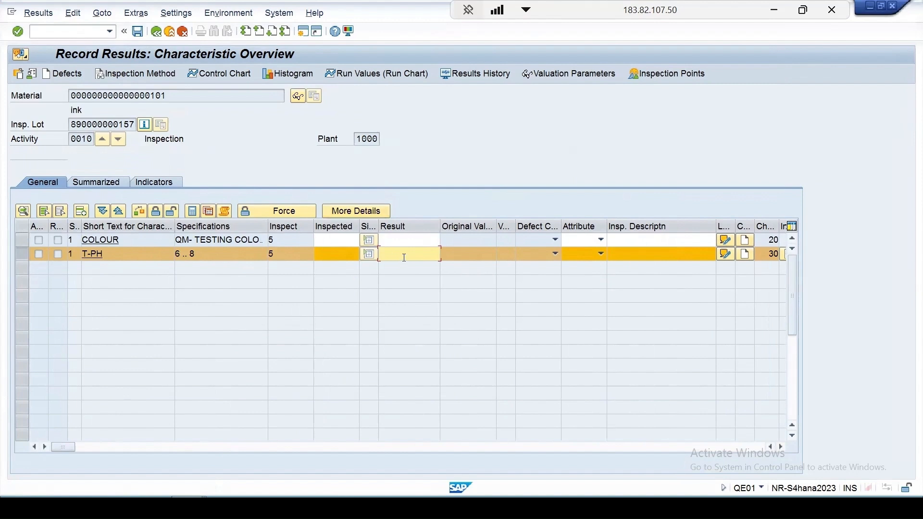
pyautogui.write('7')
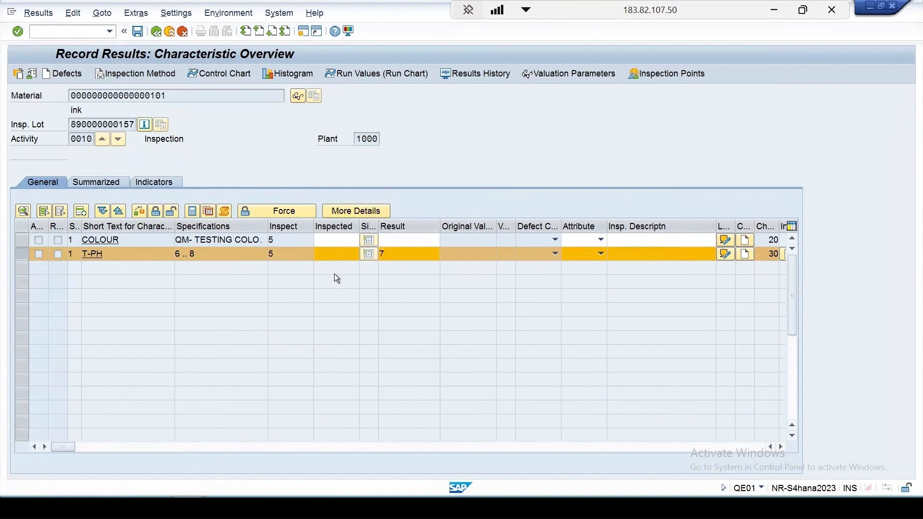
pyautogui.hotkey('ctrl', 's')
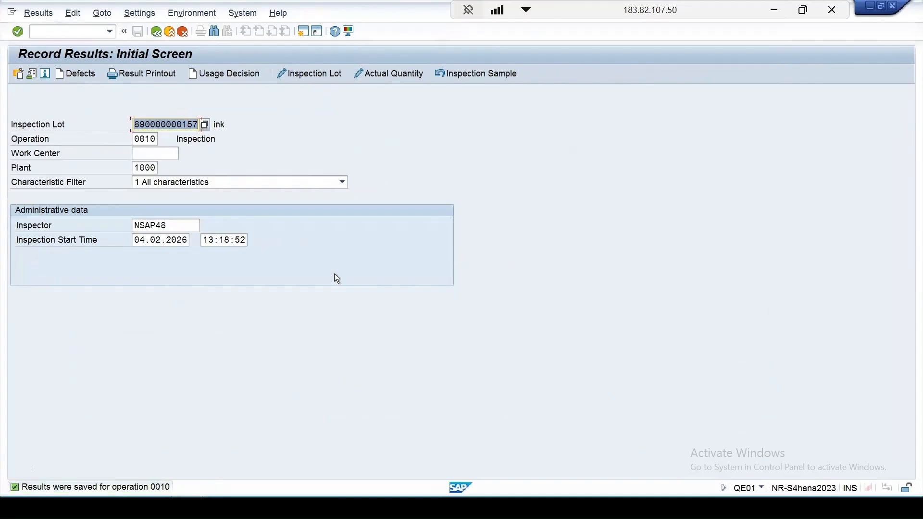
# Reopen the lot's results recording and list the selectable COLOUR result codes in code groups COLOR1 and QM-COLOR
pyautogui.press('Return')
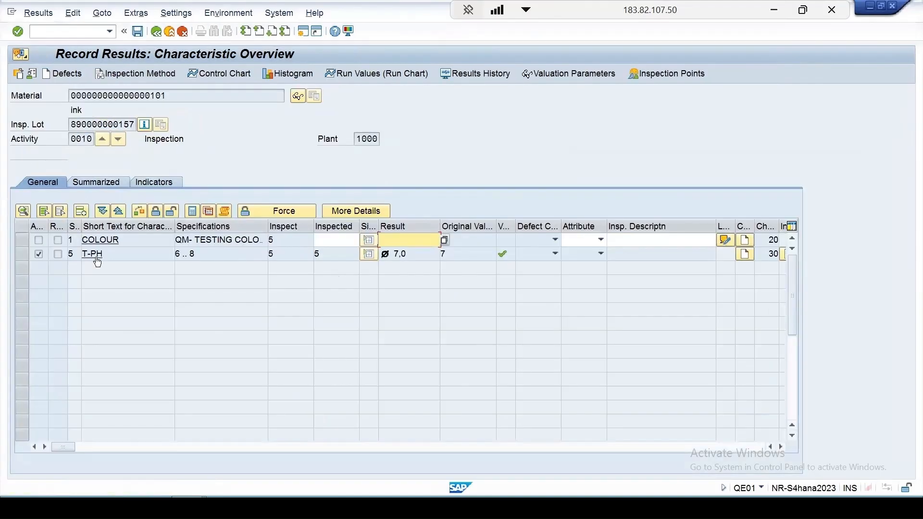
pyautogui.click(22, 240)
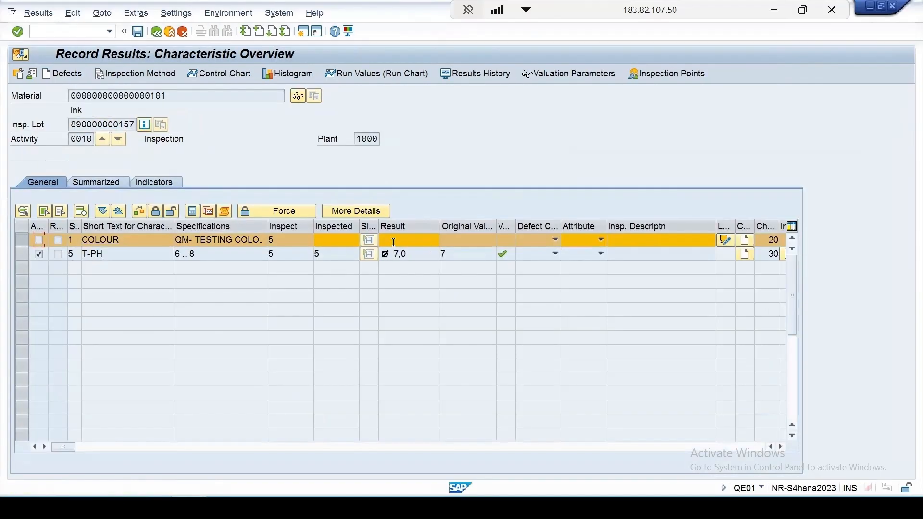
pyautogui.click(425, 240)
pyautogui.click(444, 241)
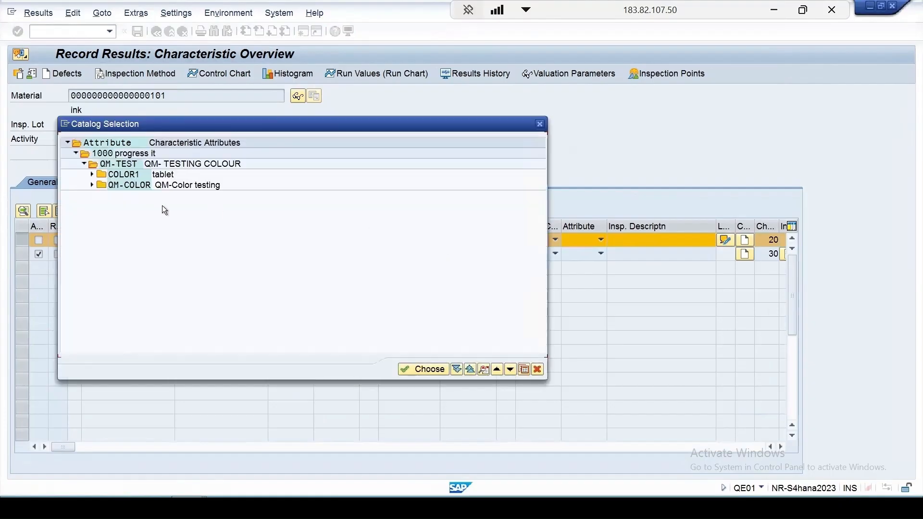
pyautogui.click(91, 175)
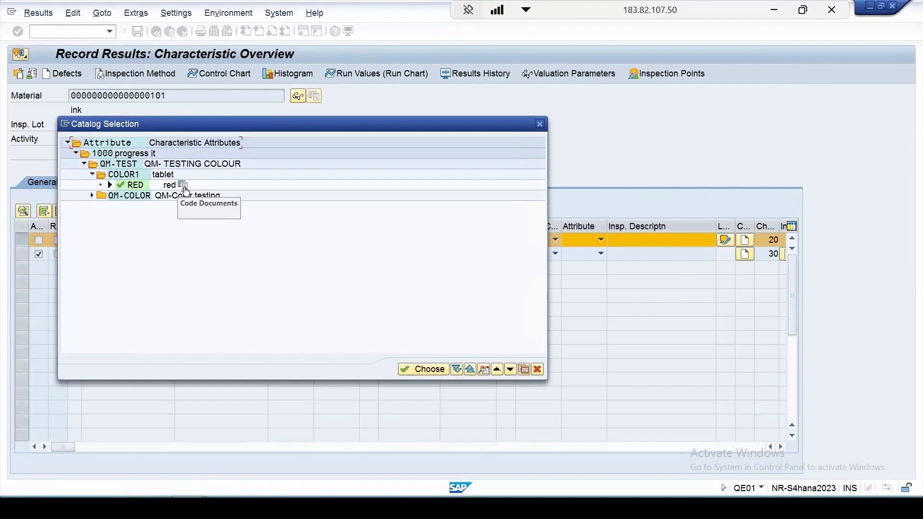
pyautogui.click(92, 196)
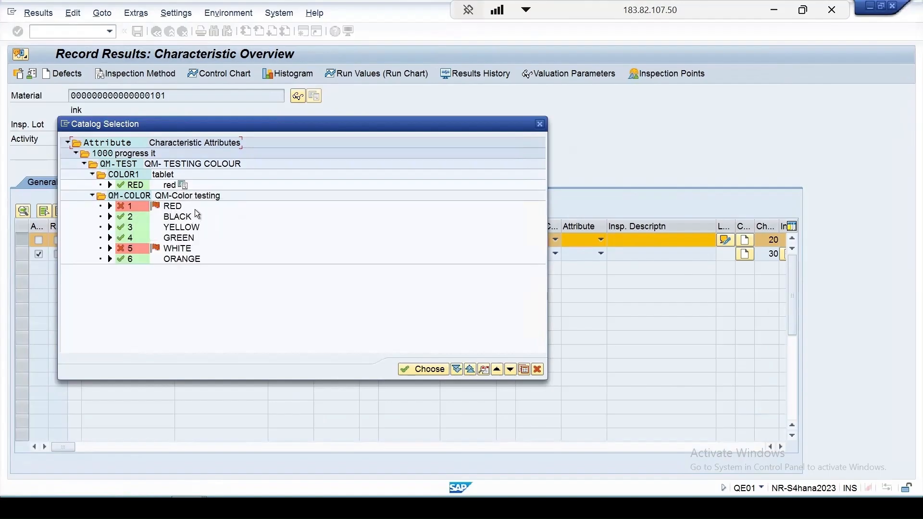
# View the GIF test original linked to code RED in group COLOR1, allowing the security requests, and close the document links
pyautogui.click(181, 185)
pyautogui.click(333, 257)
pyautogui.doubleClick(366, 267)
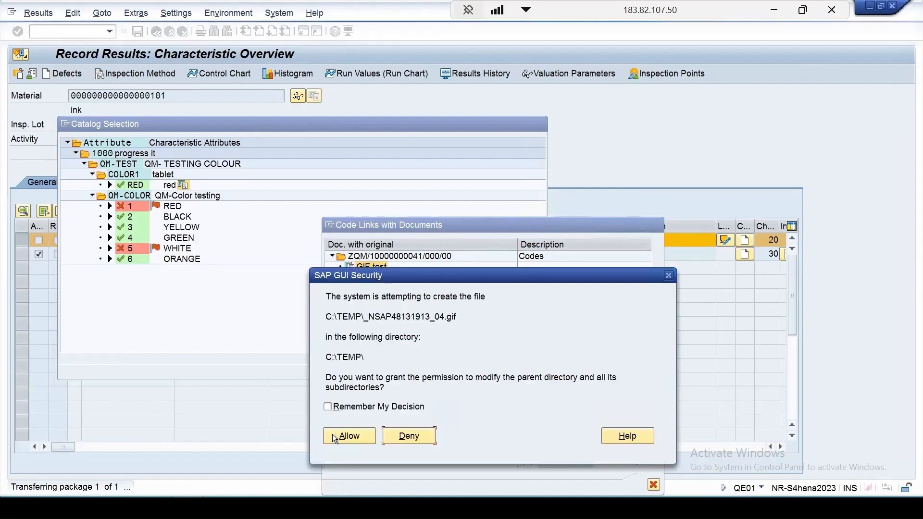
pyautogui.click(356, 436)
pyautogui.click(368, 387)
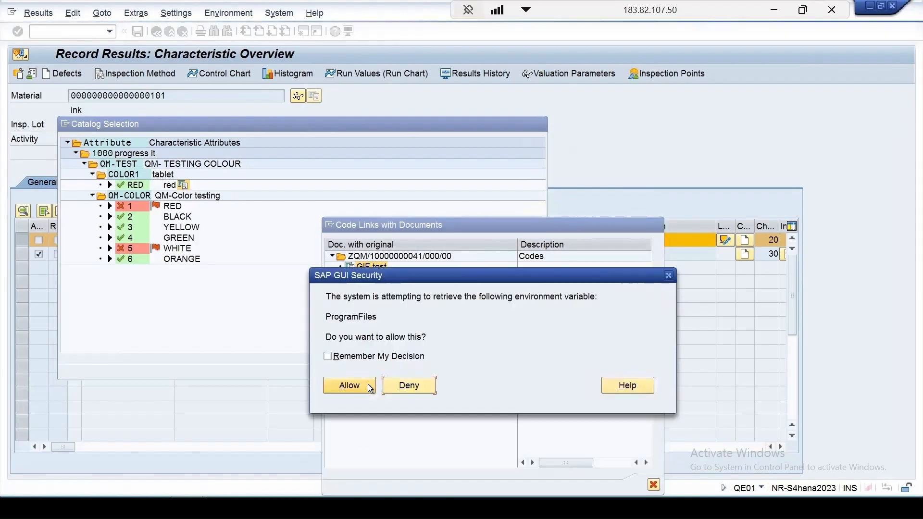
pyautogui.click(353, 385)
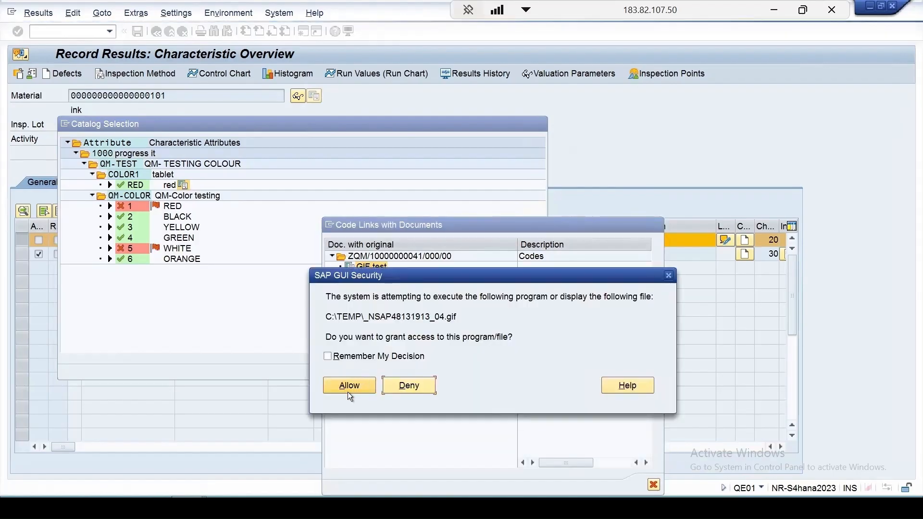
pyautogui.click(350, 387)
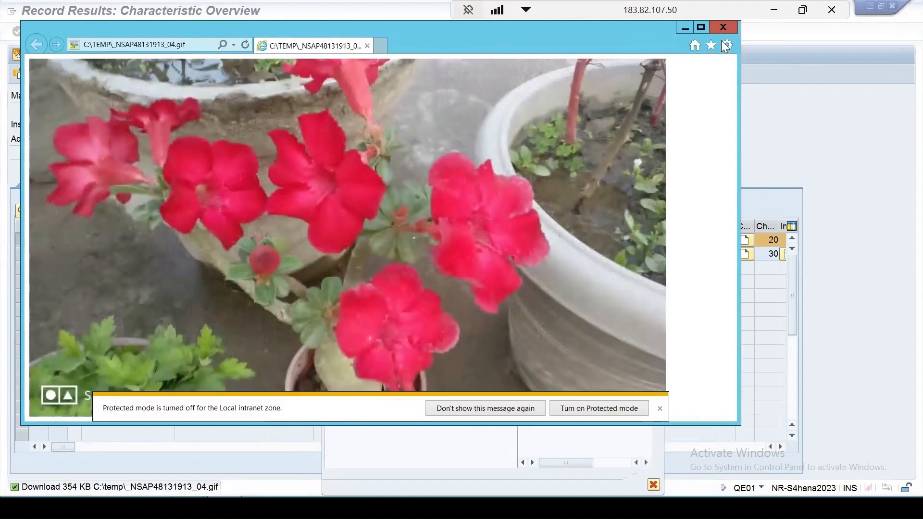
pyautogui.click(653, 485)
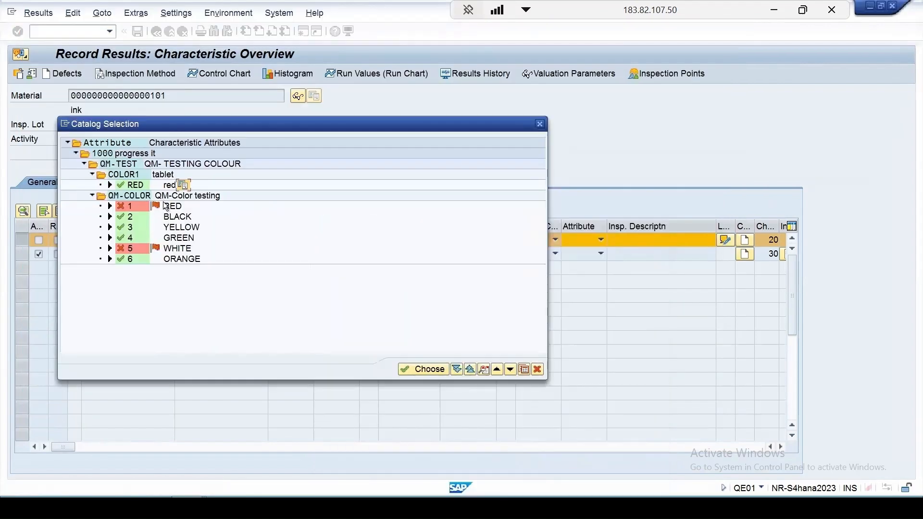
# Record code RED from group COLOR1 as the COLOUR result, valuate it, and save the results
pyautogui.doubleClick(165, 185)
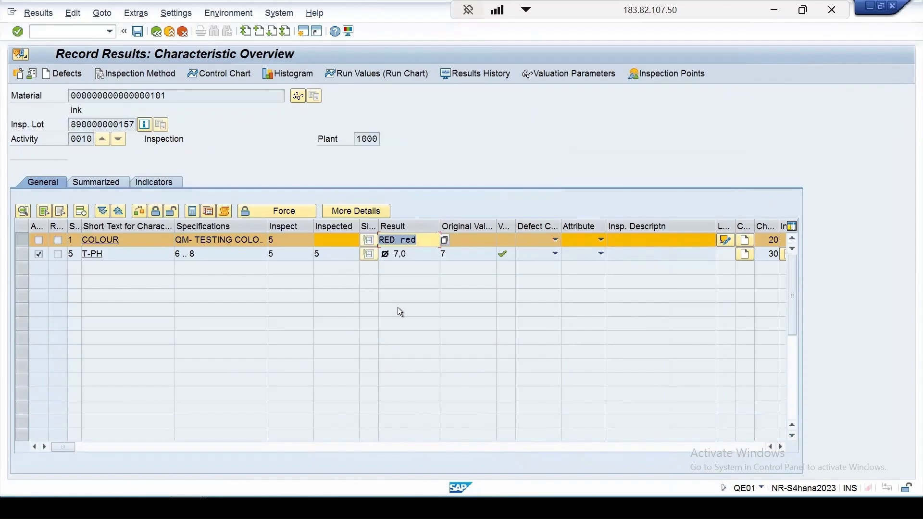
pyautogui.moveTo(64, 447); pyautogui.dragTo(164, 452)
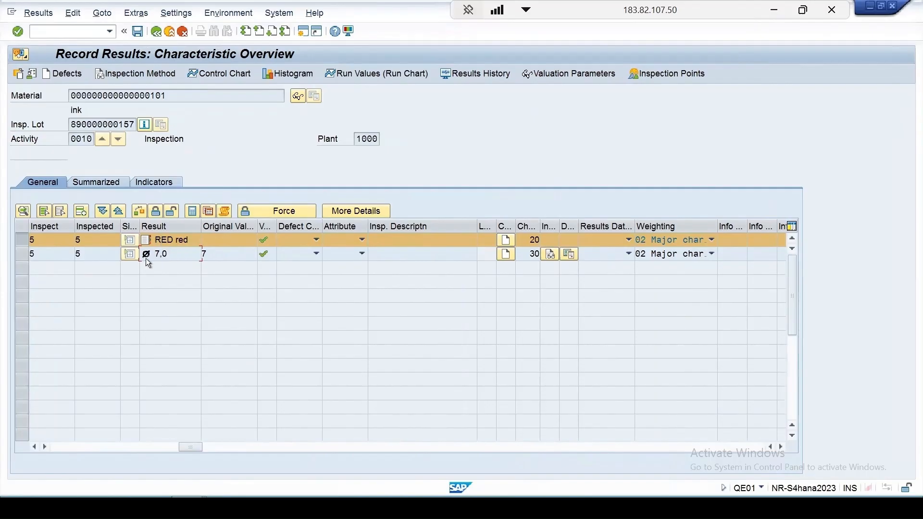
pyautogui.click(138, 32)
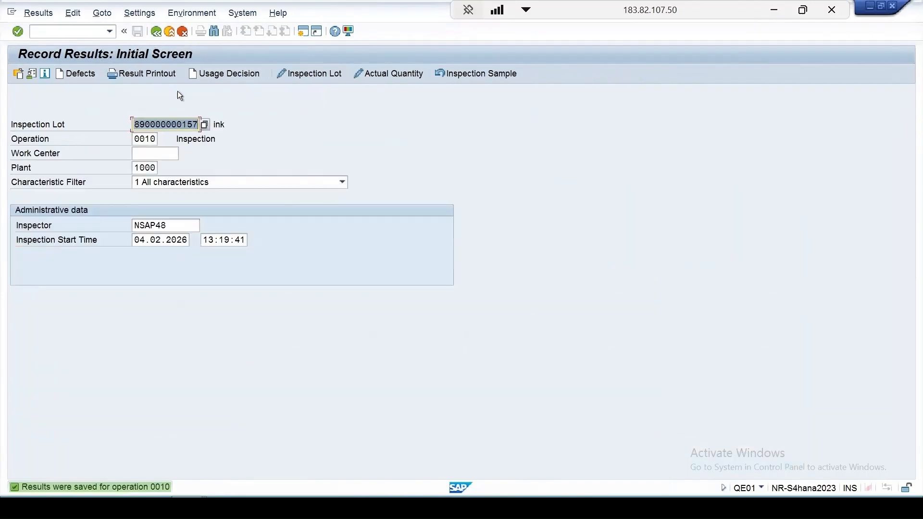
# Run /nqs51 for catalog 1 in plant 1000 and display the codes of selected set QM-TEST
pyautogui.click(109, 33)
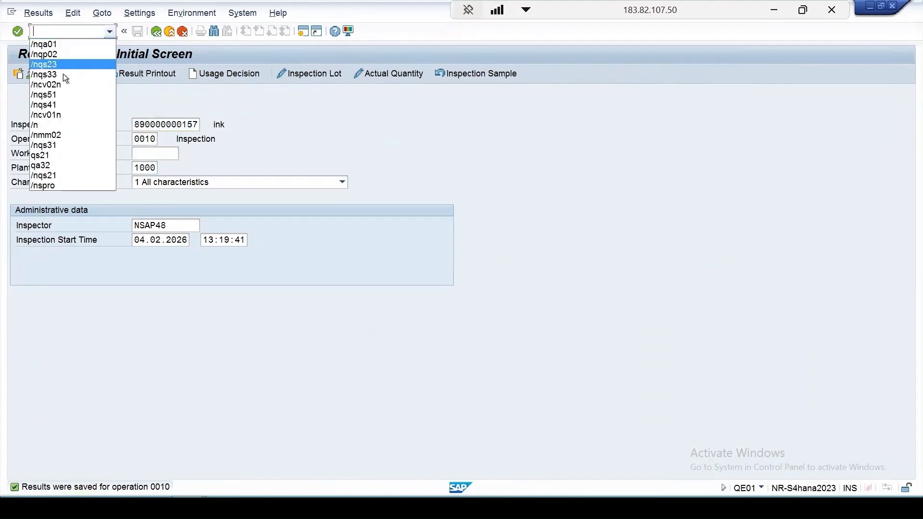
pyautogui.click(59, 94)
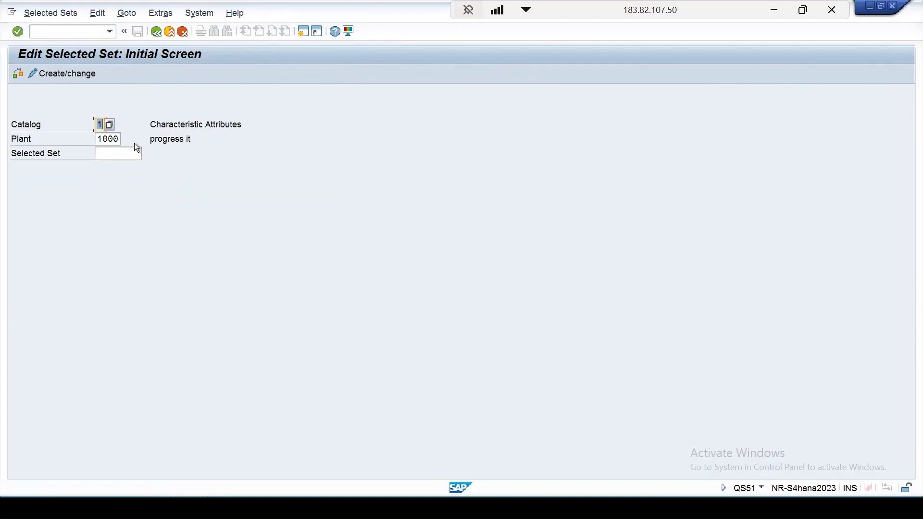
pyautogui.press('Return')
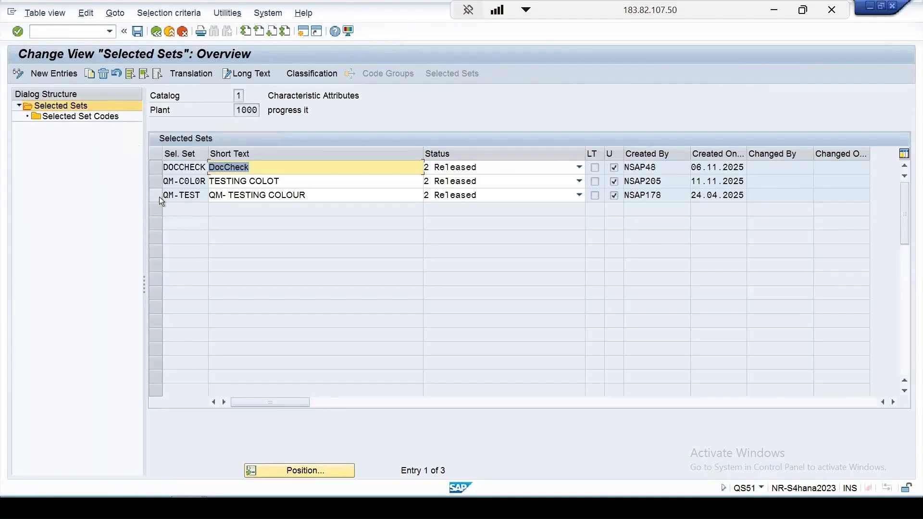
pyautogui.click(160, 198)
pyautogui.click(81, 117)
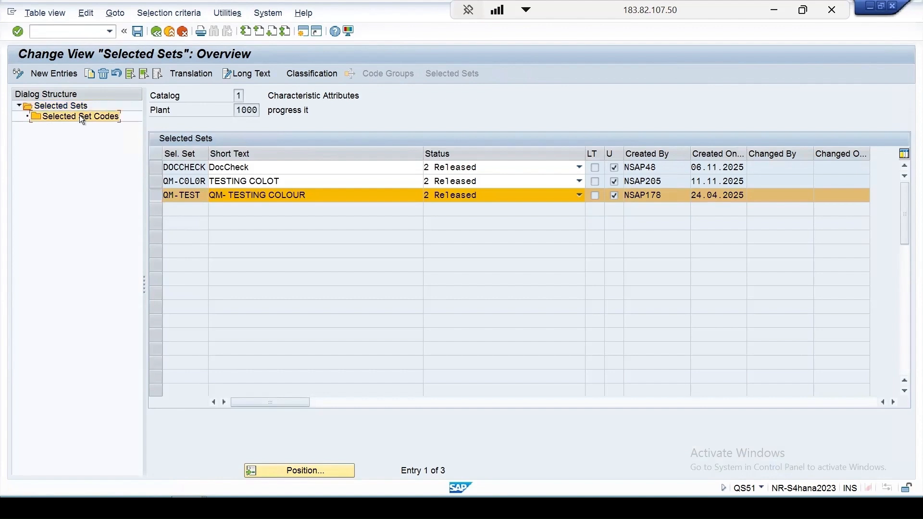
pyautogui.doubleClick(79, 117)
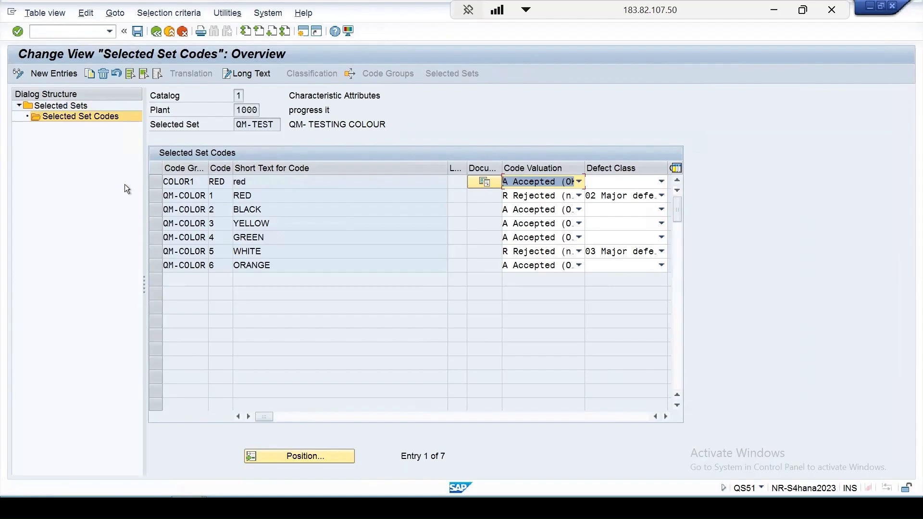
# Display where the COLOR1 code RED is used, expanding plants 1000 and BALA down to the code, and close the catalog display
pyautogui.click(157, 181)
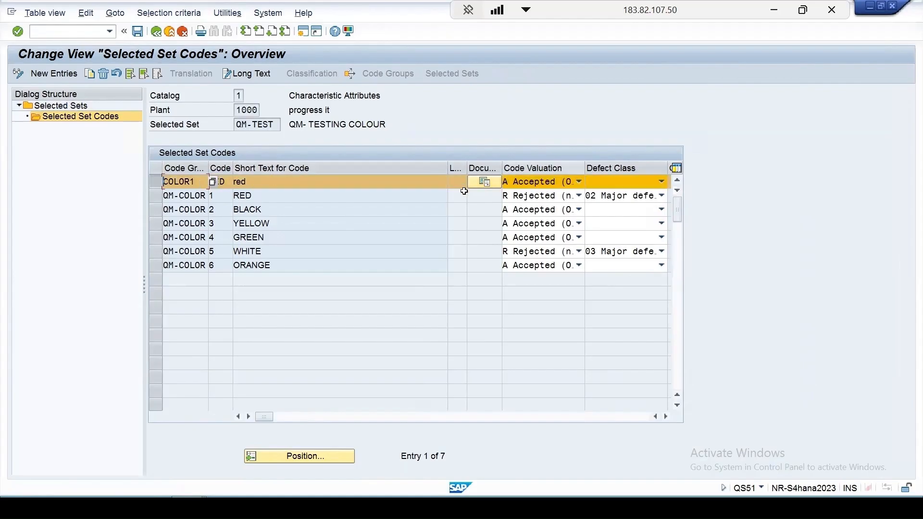
pyautogui.click(350, 73)
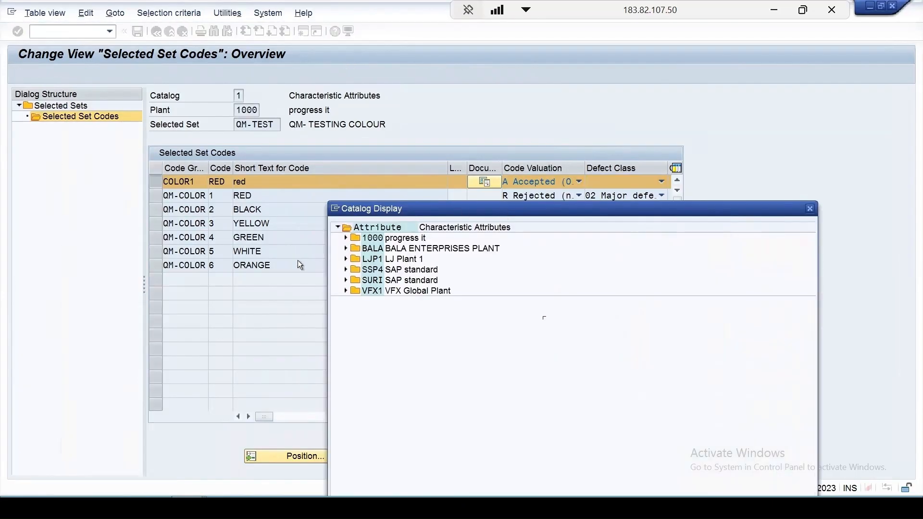
pyautogui.click(345, 238)
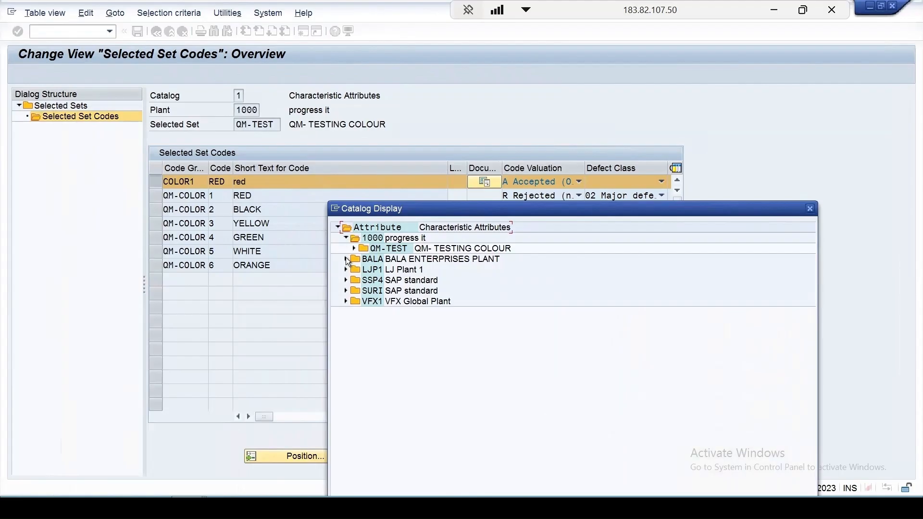
pyautogui.click(354, 248)
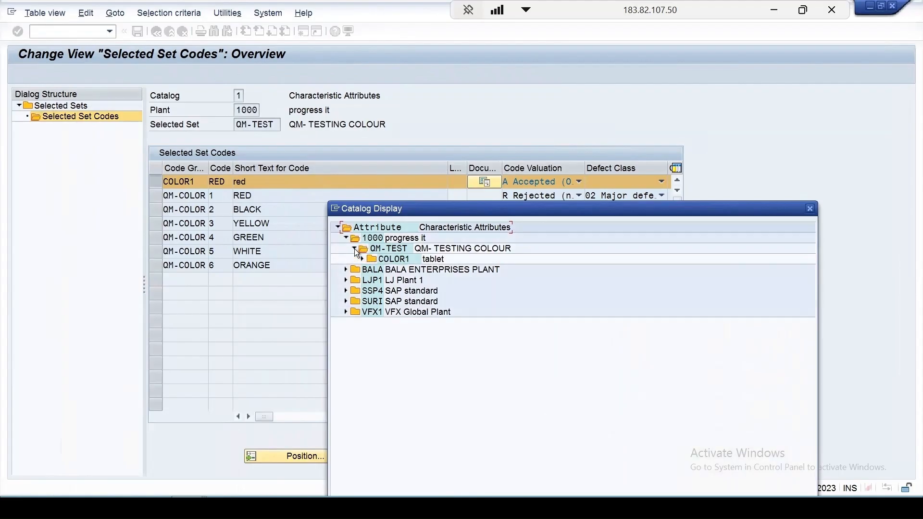
pyautogui.click(362, 260)
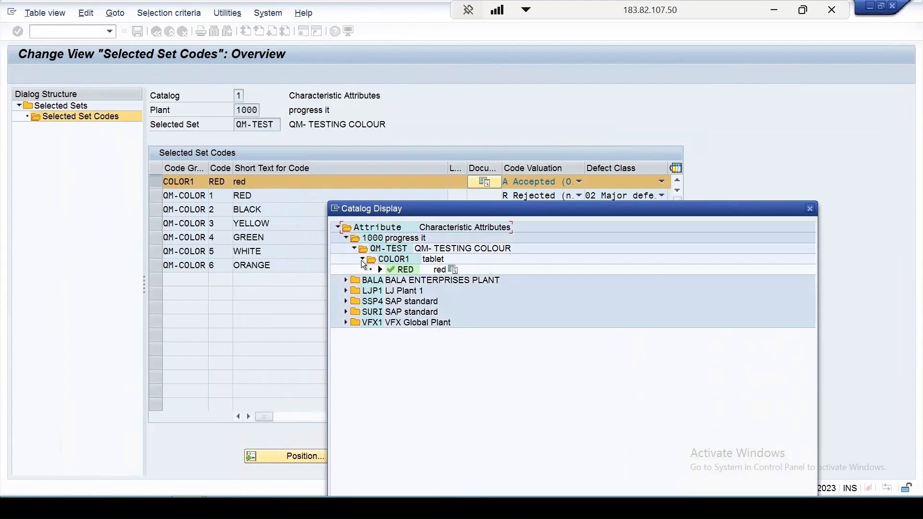
pyautogui.click(346, 281)
pyautogui.click(354, 291)
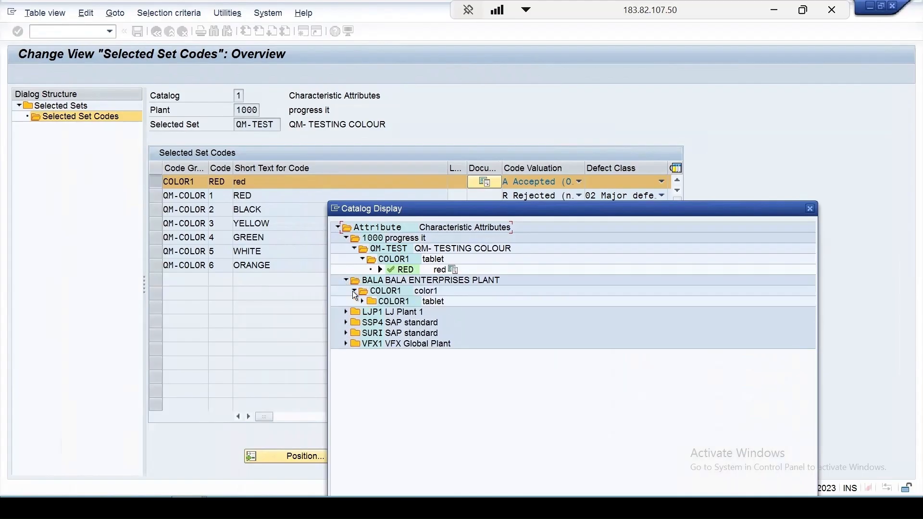
pyautogui.click(361, 301)
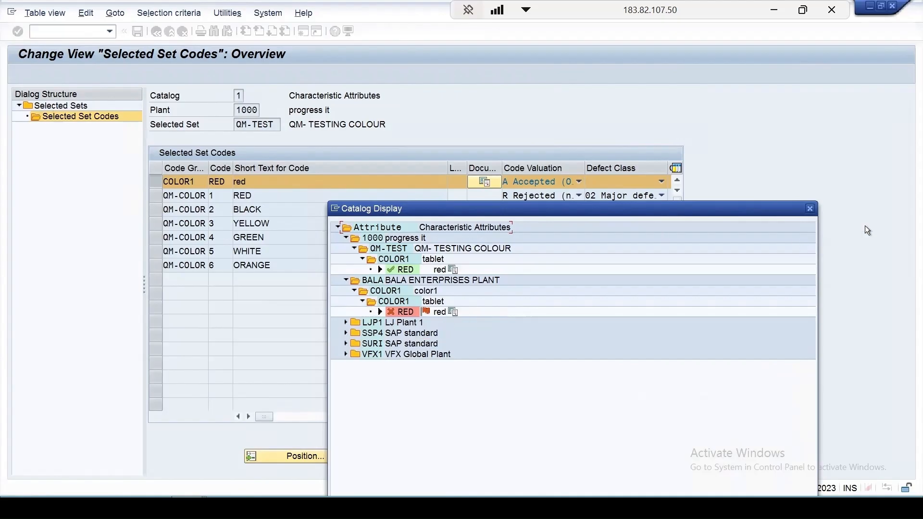
pyautogui.click(810, 209)
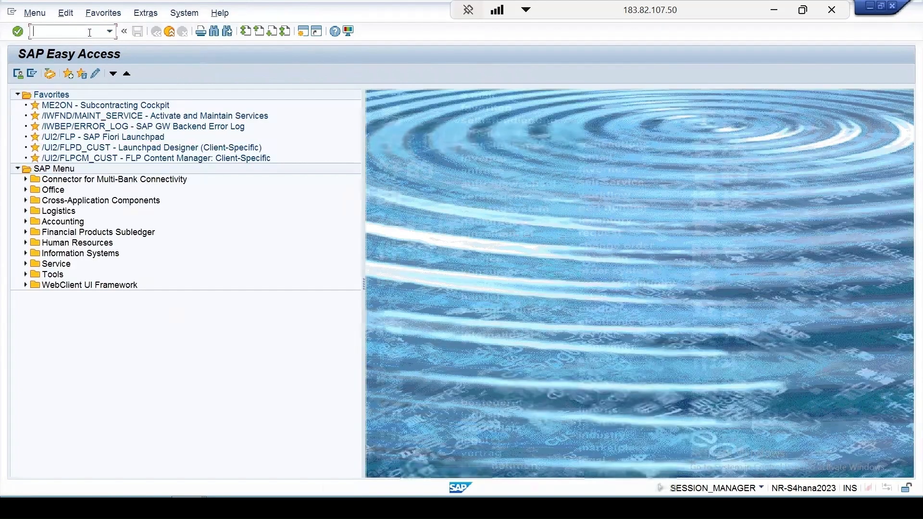
# Run transaction se16n and load the selection fields of table DRAW
pyautogui.write('se16n')
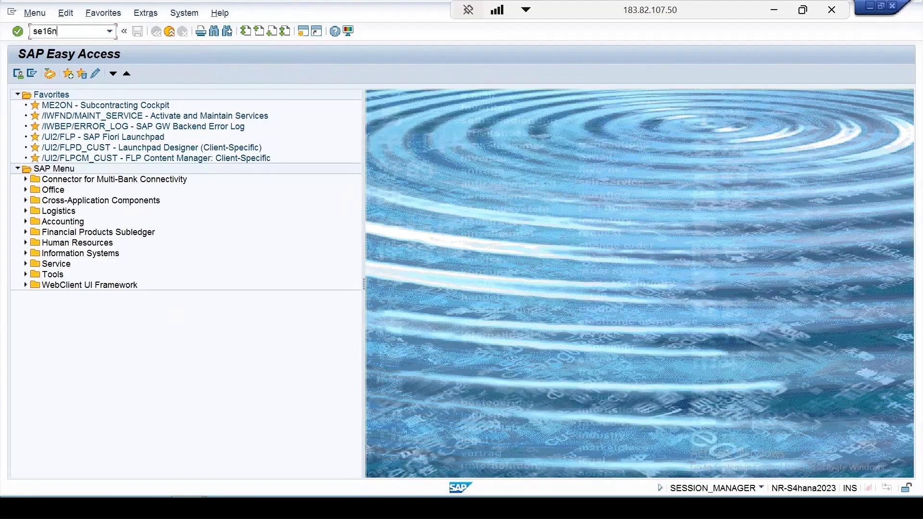
pyautogui.press('Return')
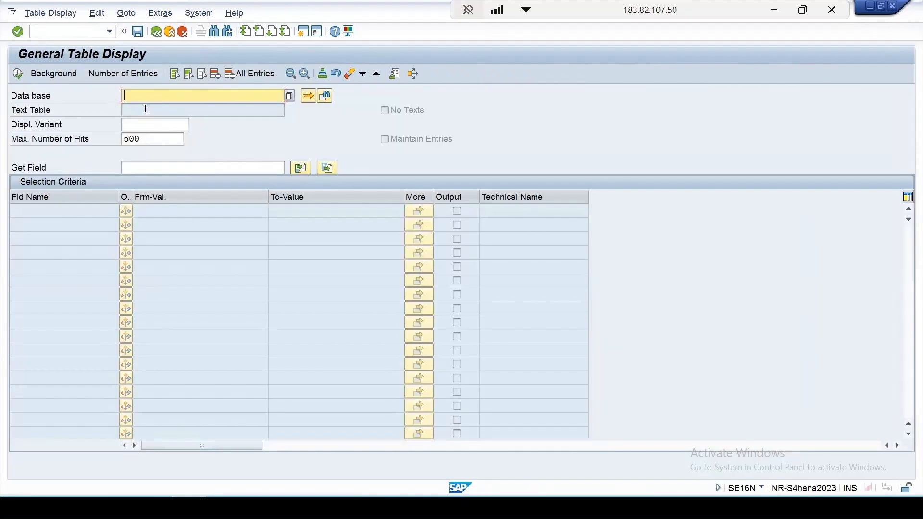
pyautogui.write('d')
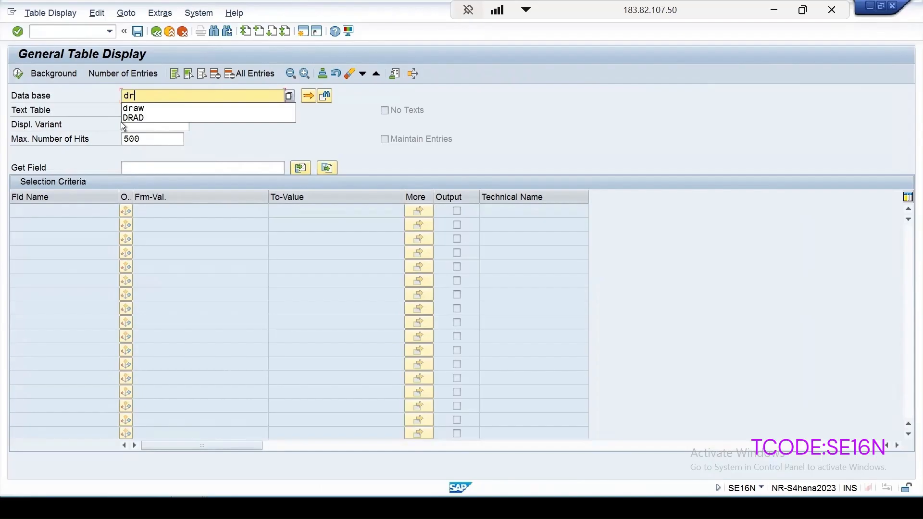
pyautogui.write('r')
pyautogui.click(137, 108)
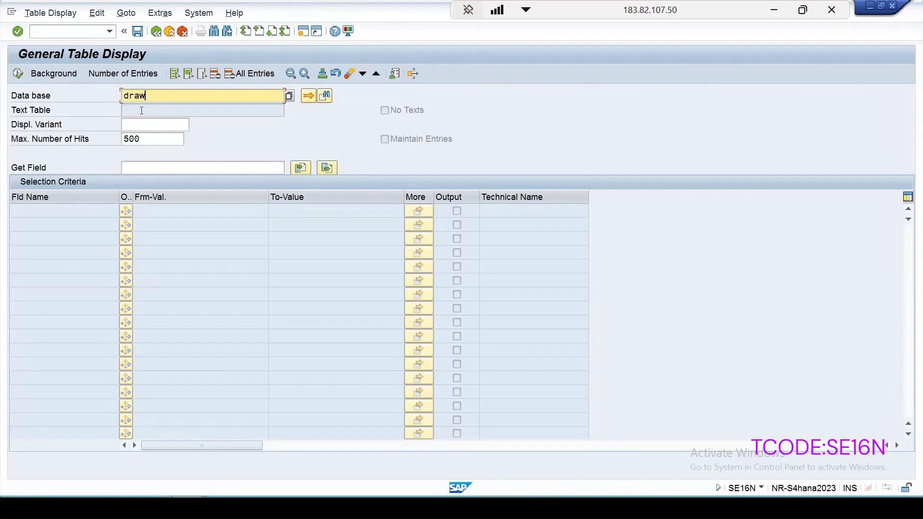
pyautogui.press('Return')
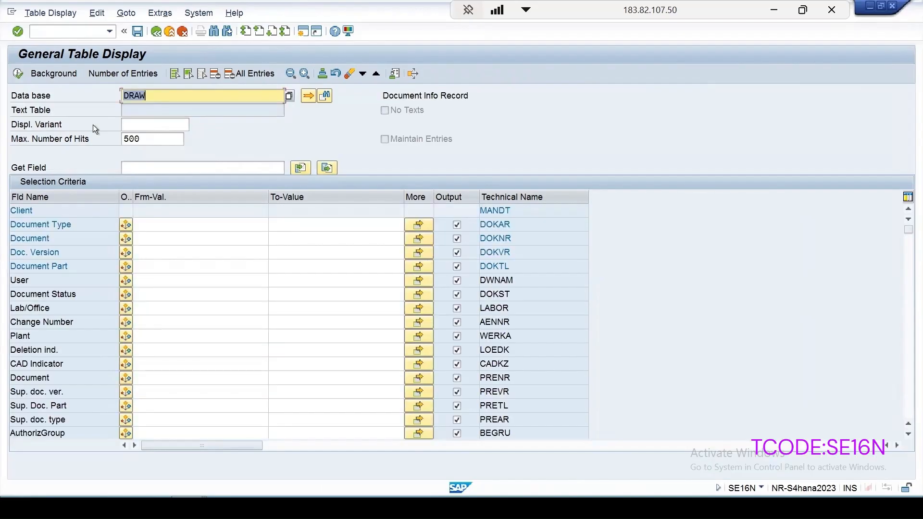
# Display the DRAW table entries for document type ZQM, and return to the table selection
pyautogui.click(155, 225)
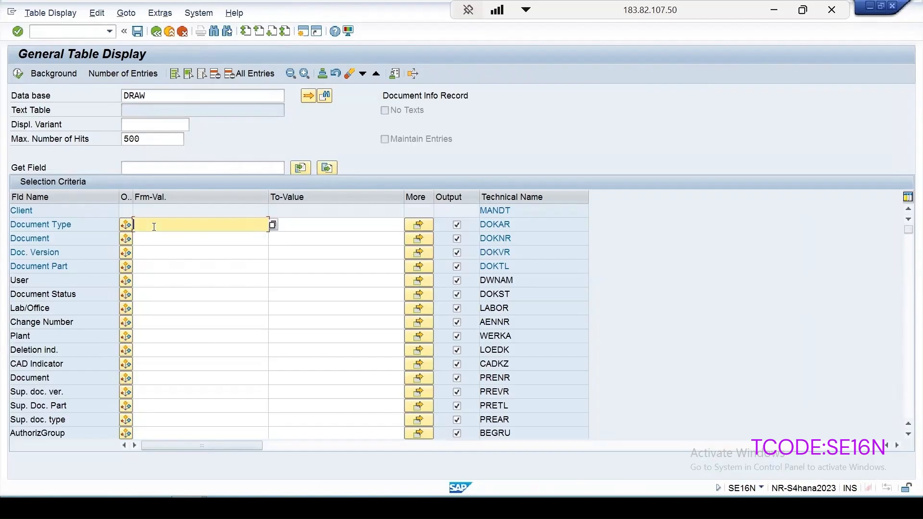
pyautogui.click(273, 224)
pyautogui.scroll(-7, 166, 198)
pyautogui.scroll(-8, 122, 227)
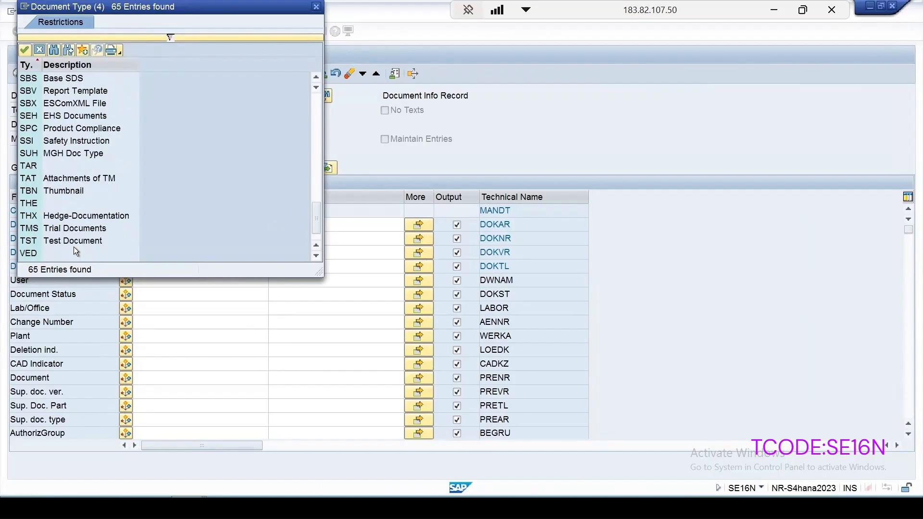
pyautogui.doubleClick(45, 253)
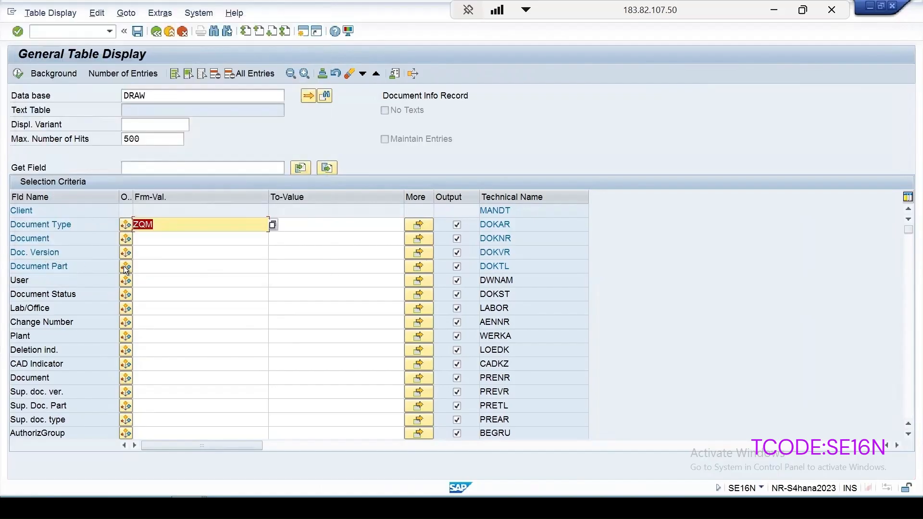
pyautogui.click(19, 74)
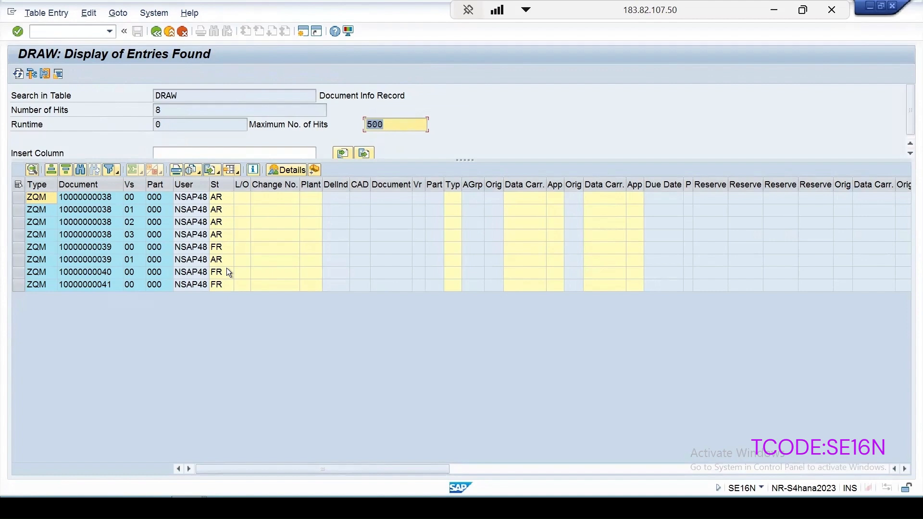
pyautogui.click(155, 32)
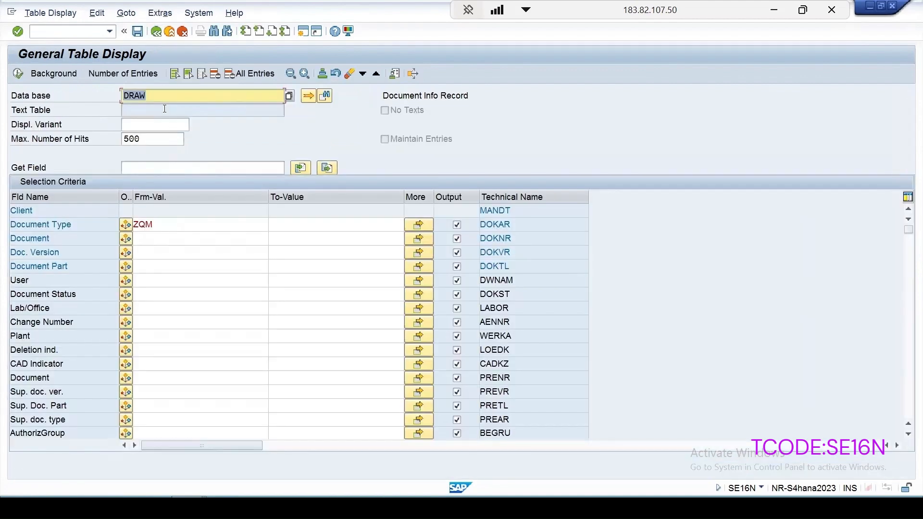
# Load table DRAD, display its document-object link entries for document type ZQM, and return to the selection
pyautogui.press('BackSpace')
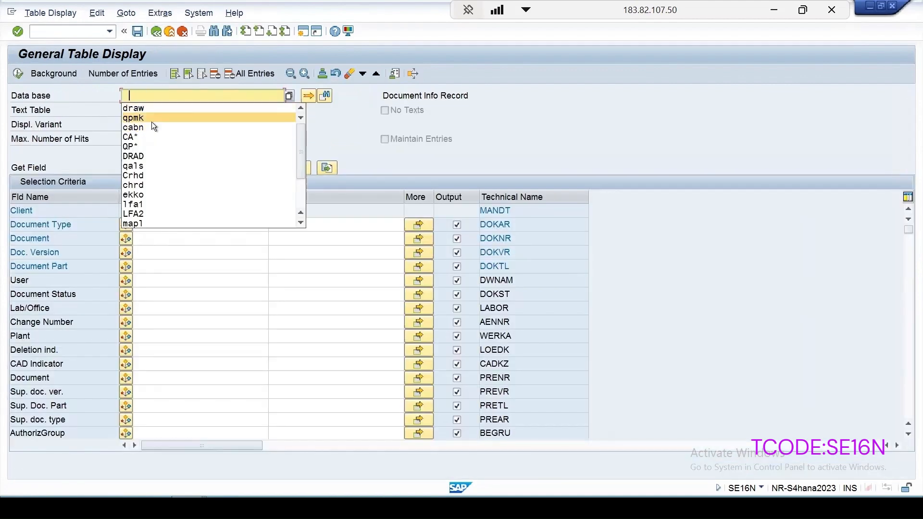
pyautogui.click(131, 158)
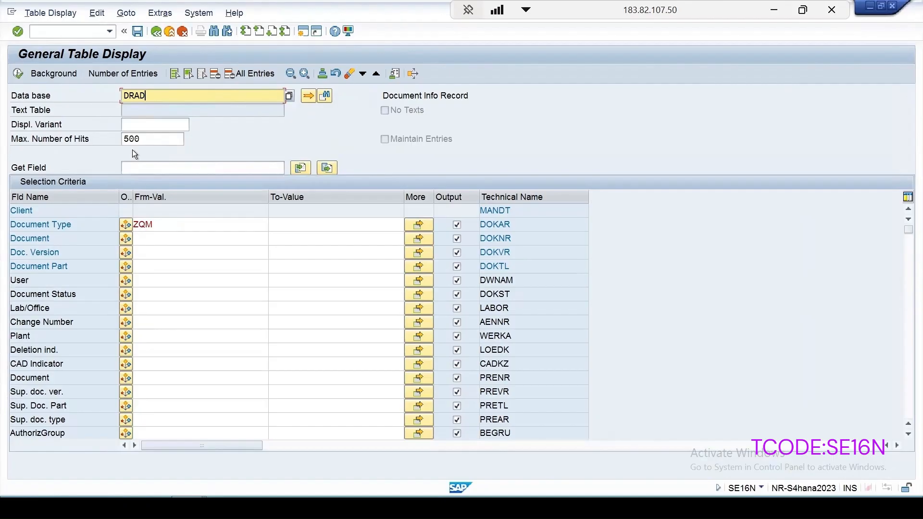
pyautogui.press('Return')
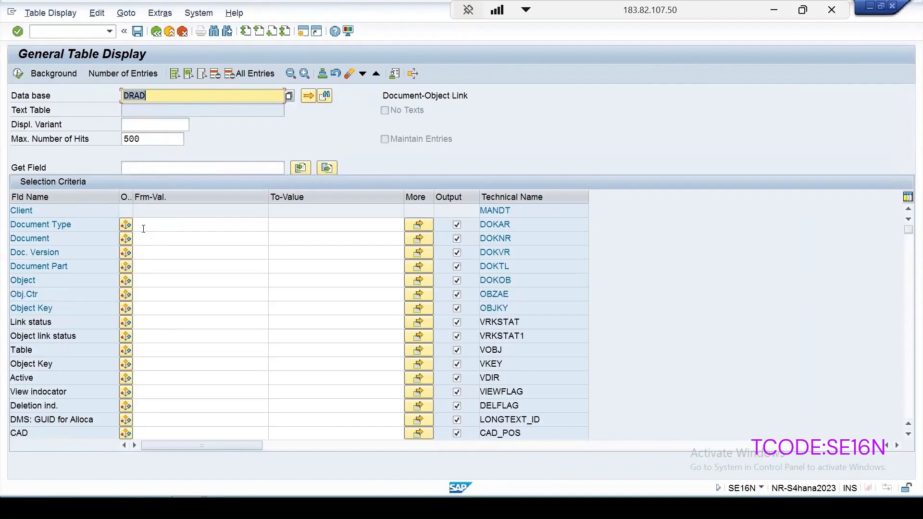
pyautogui.click(140, 224)
pyautogui.click(141, 237)
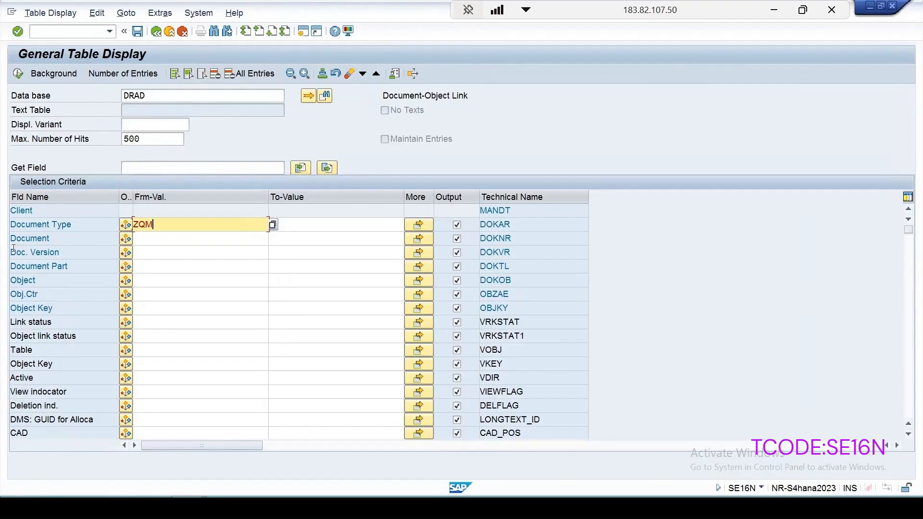
pyautogui.press('Return')
pyautogui.click(18, 74)
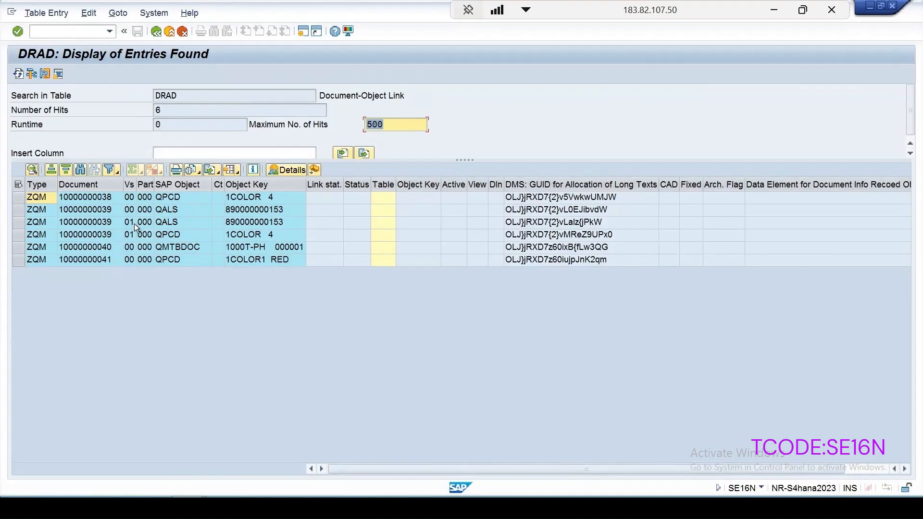
pyautogui.click(155, 31)
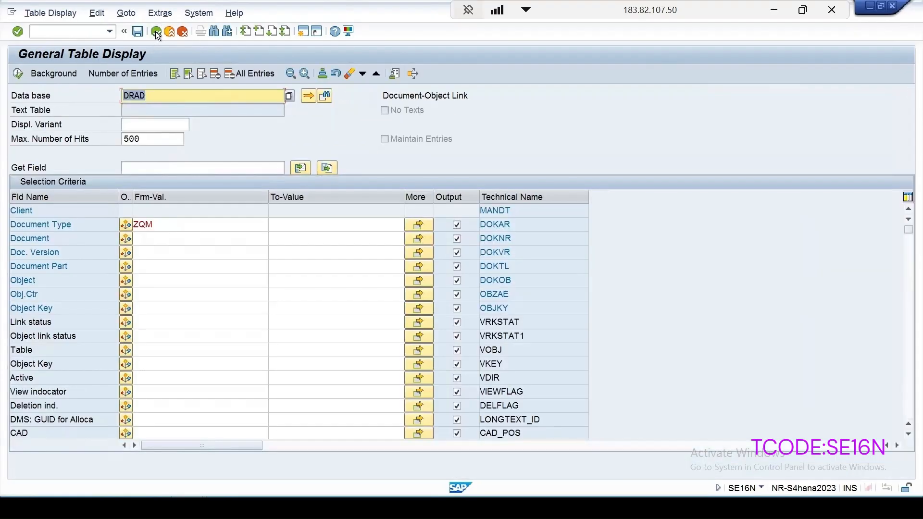
# Run transaction CV04N and list all versions of the documents of type ZQM
pyautogui.click(110, 31)
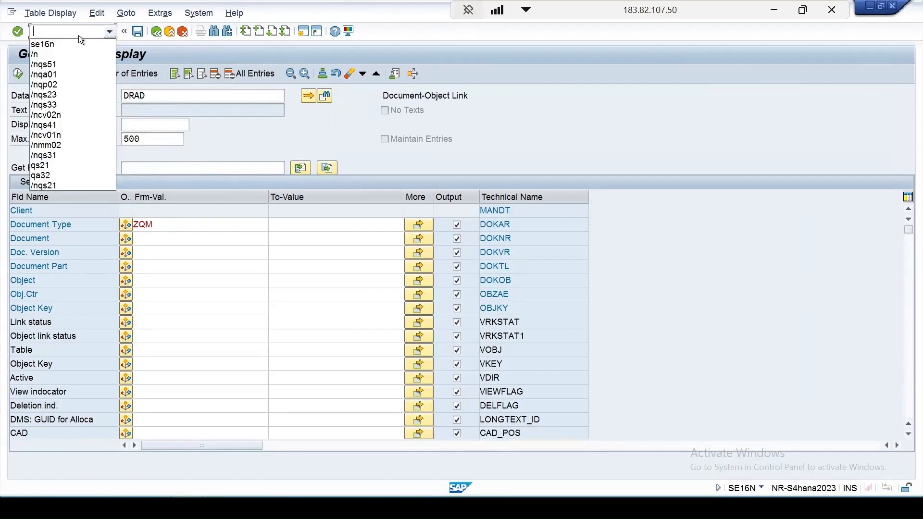
pyautogui.click(57, 137)
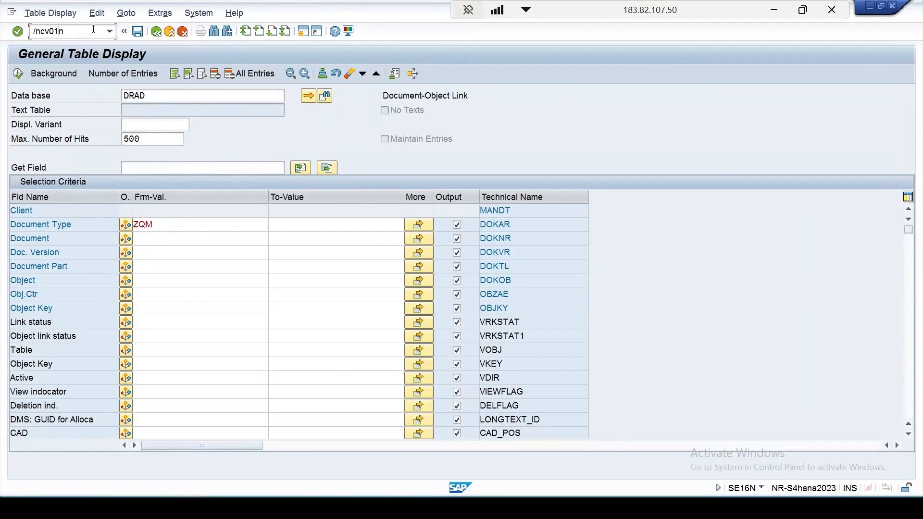
pyautogui.press('Return')
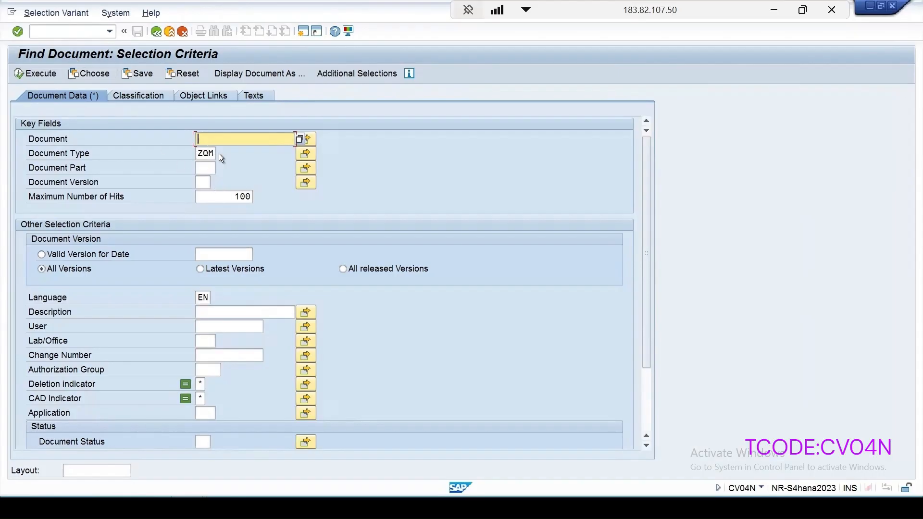
pyautogui.click(17, 77)
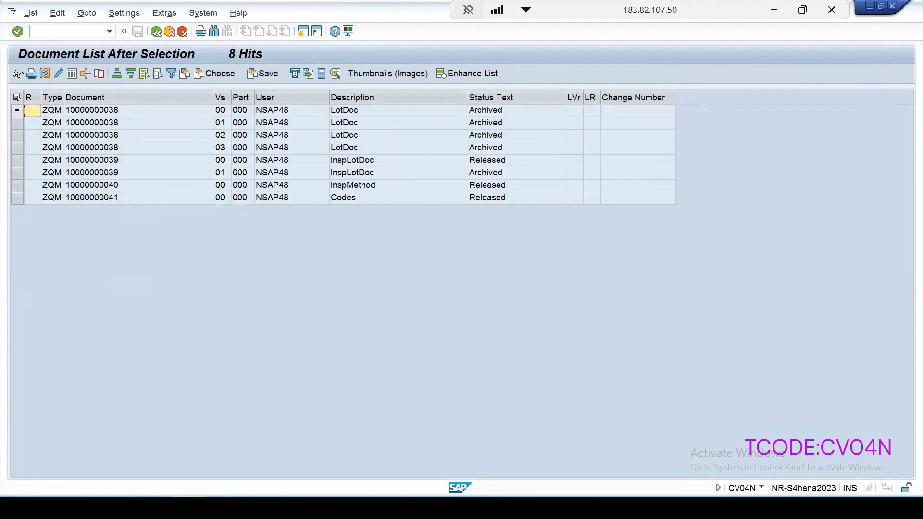
# Open the InspMethod document's product structure, expand its object links down to inspection method T-PH, and return to the selection criteria
pyautogui.click(17, 186)
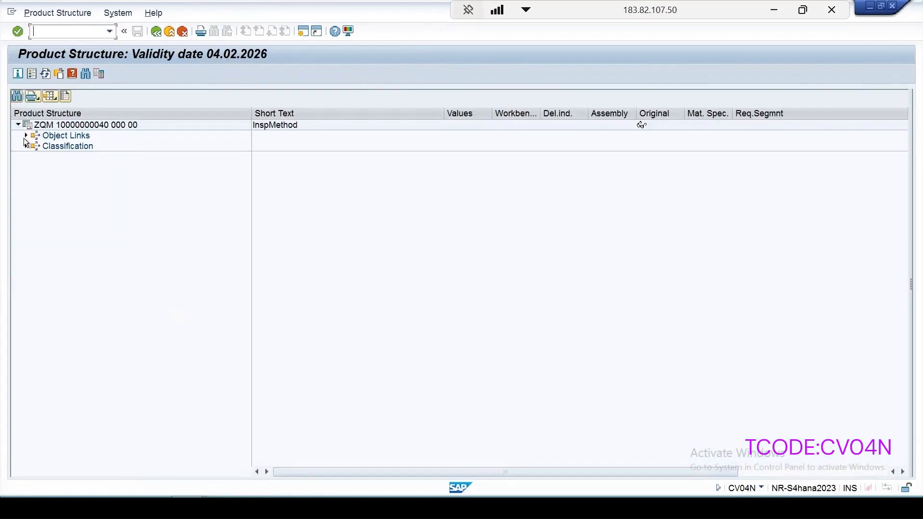
pyautogui.click(25, 136)
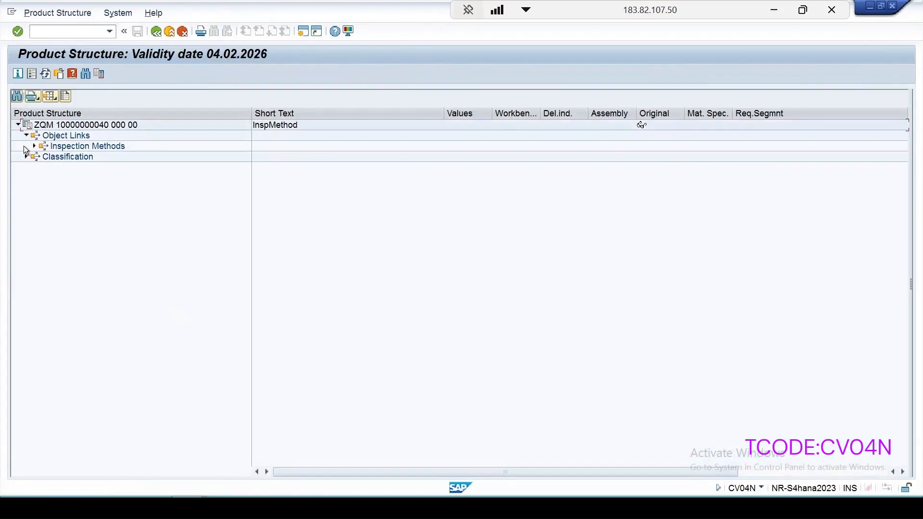
pyautogui.click(34, 146)
pyautogui.click(43, 157)
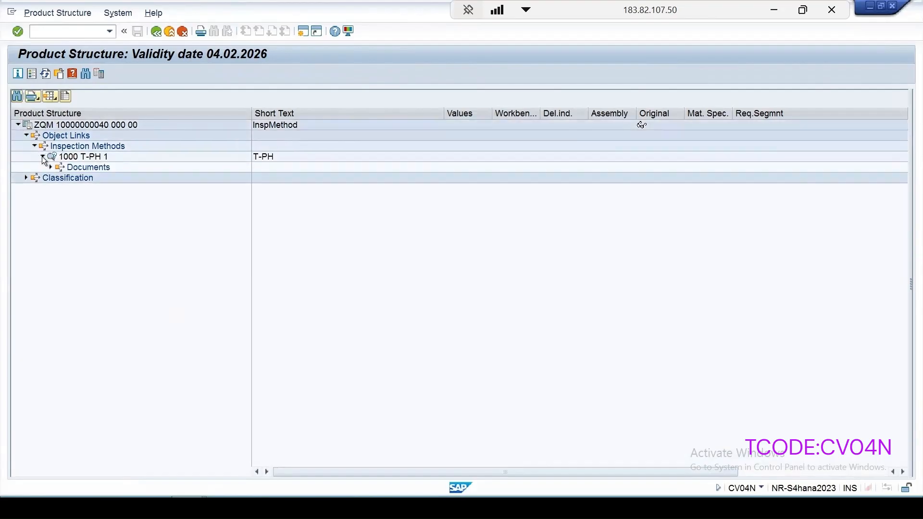
pyautogui.click(156, 32)
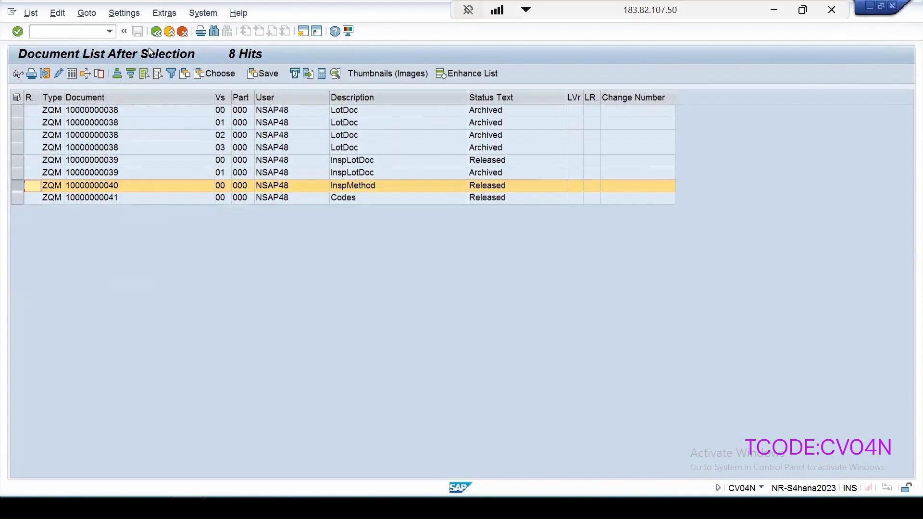
pyautogui.click(156, 32)
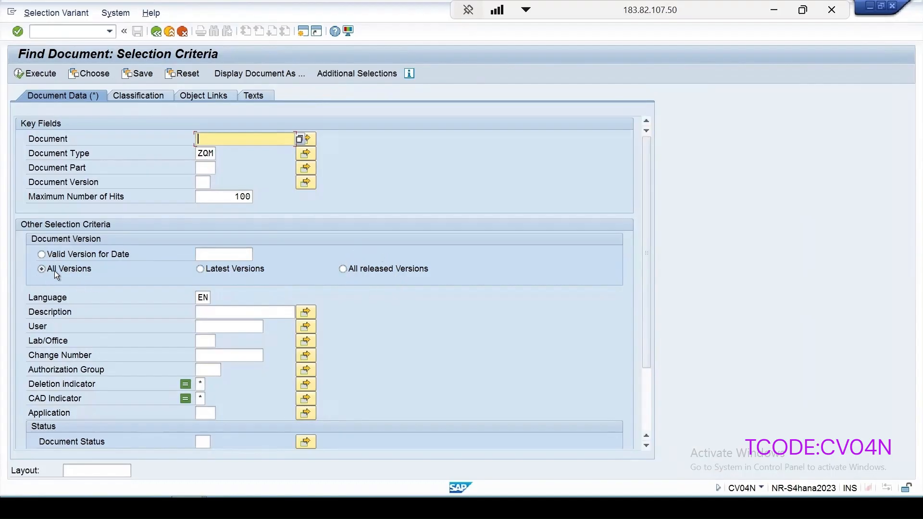
# List only the released versions of the ZQM documents, and return to the selection criteria
pyautogui.click(343, 269)
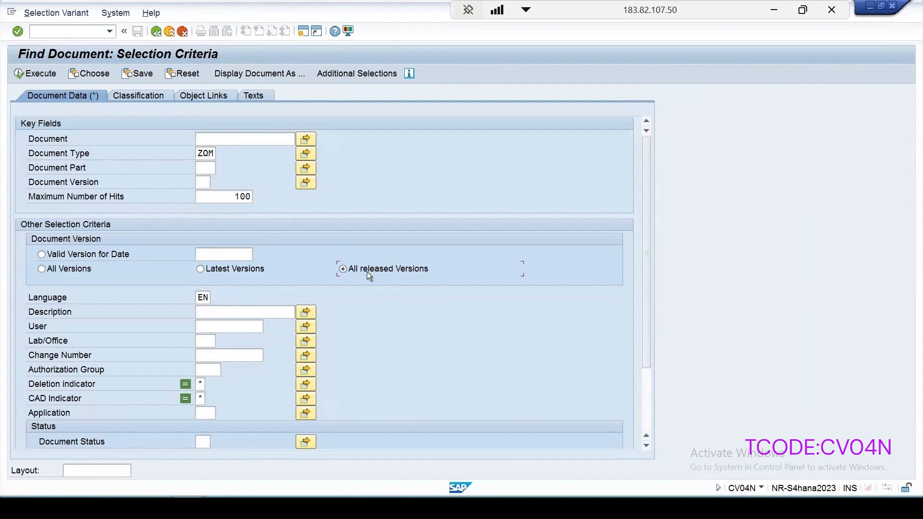
pyautogui.click(28, 74)
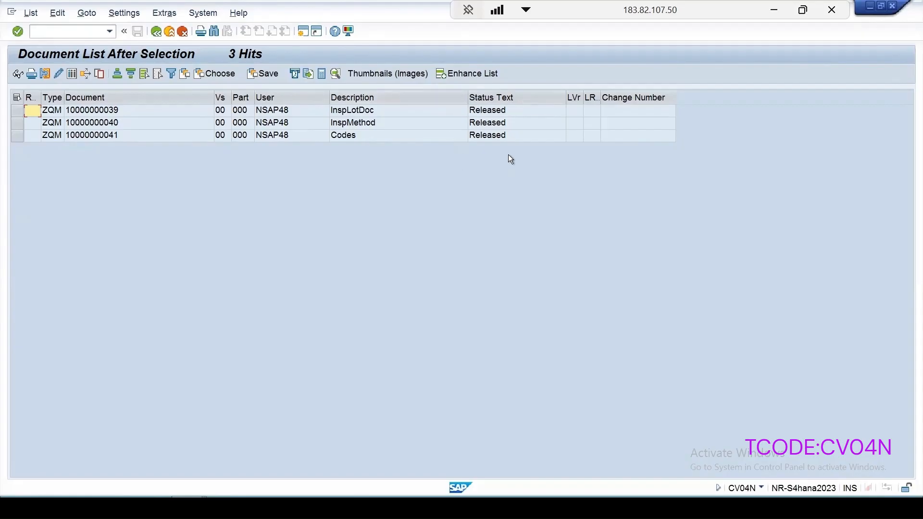
pyautogui.click(155, 32)
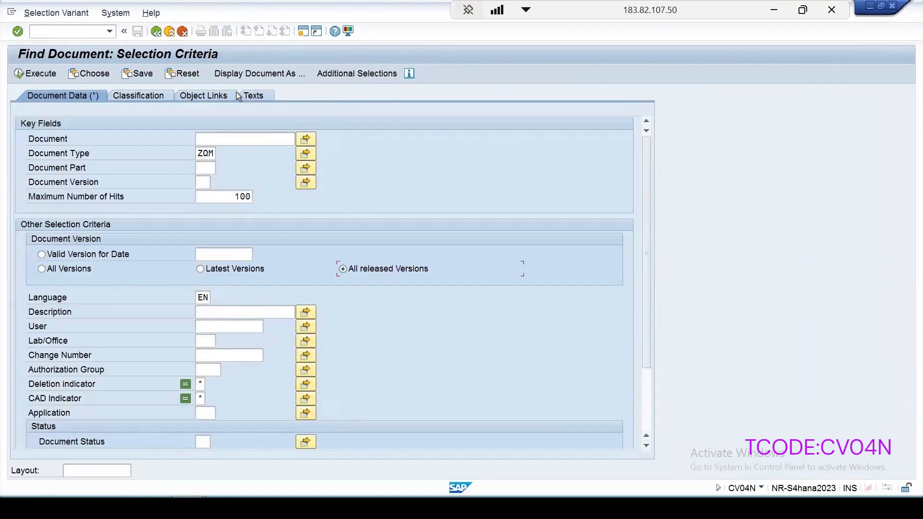
# Search the released ZQM documents for texts matching the search term lot*
pyautogui.click(253, 95)
pyautogui.click(166, 169)
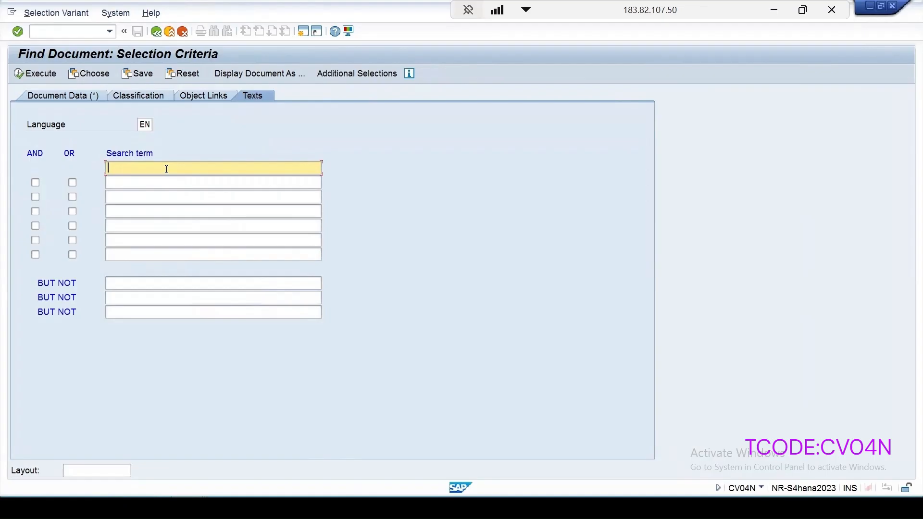
pyautogui.write('lot')
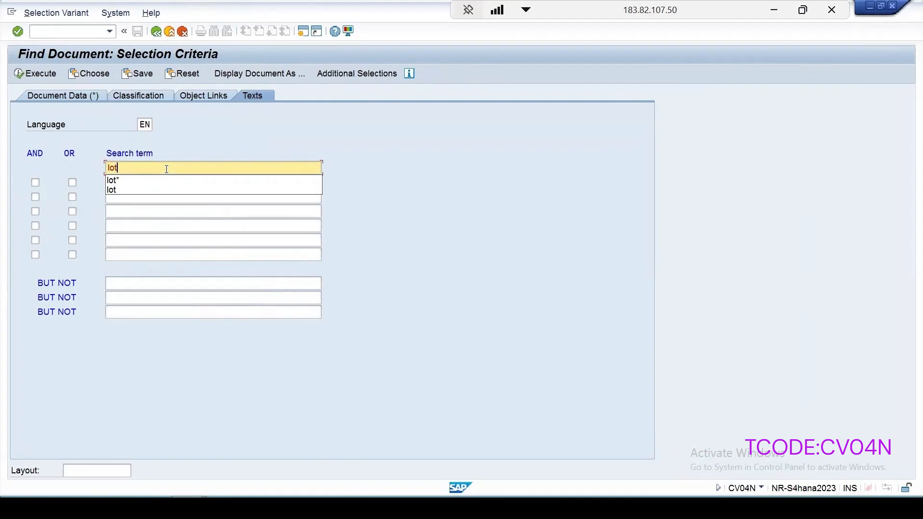
pyautogui.click(132, 181)
pyautogui.click(25, 73)
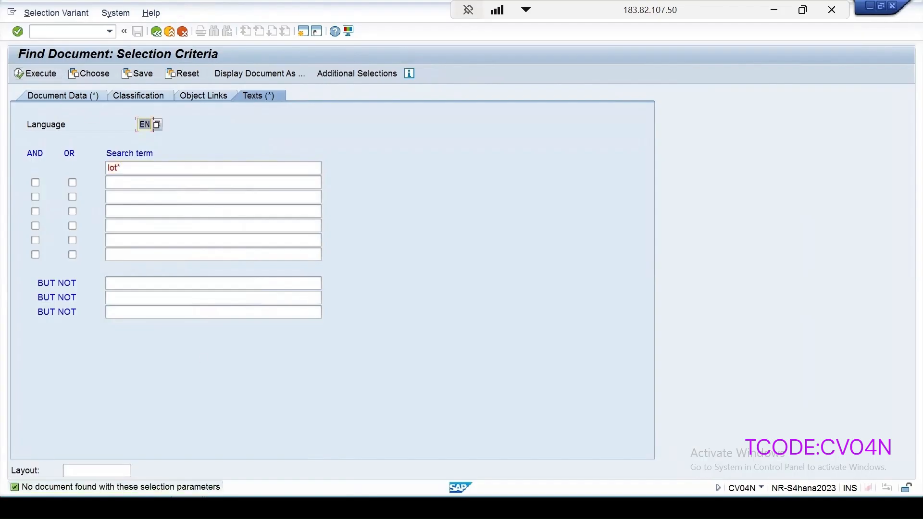
# Switch the document version selection to All Versions and repeat the lot* search
pyautogui.click(50, 95)
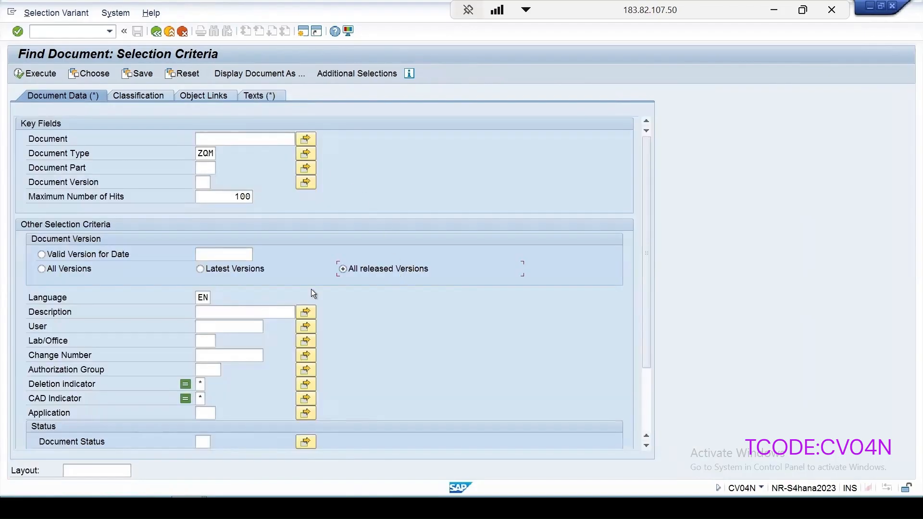
pyautogui.click(59, 270)
pyautogui.click(43, 74)
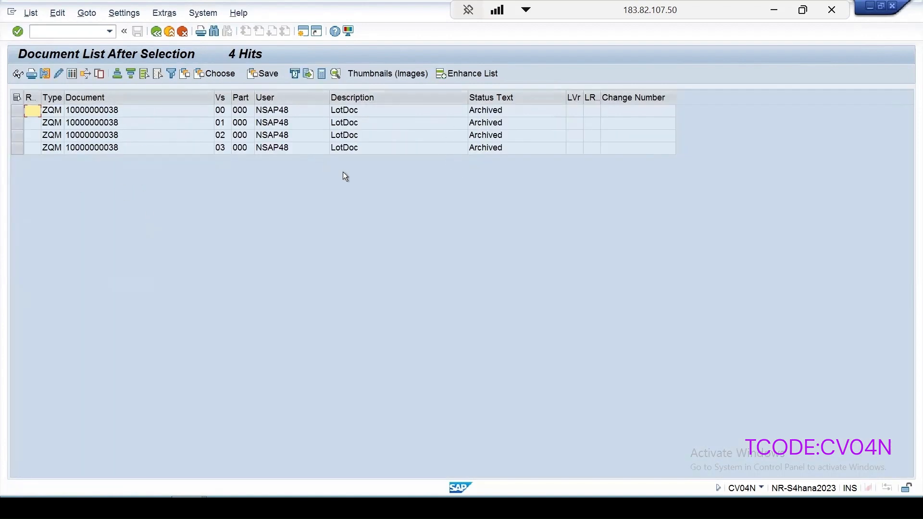
# View the details of LotDoc version 00 in the document list, and close them
pyautogui.click(22, 111)
pyautogui.click(335, 74)
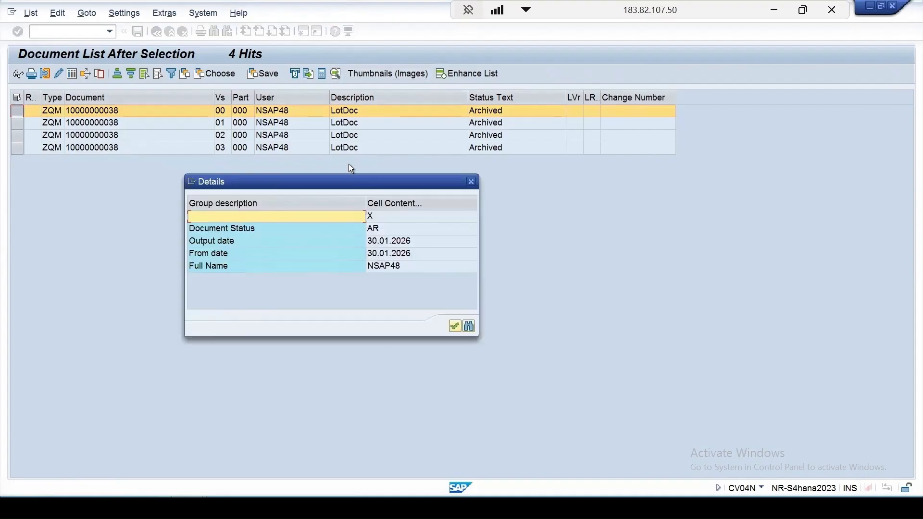
pyautogui.click(472, 182)
# Display the LotDoc version 00 document and its session's system information, and return to the document selection criteria
pyautogui.doubleClick(94, 111)
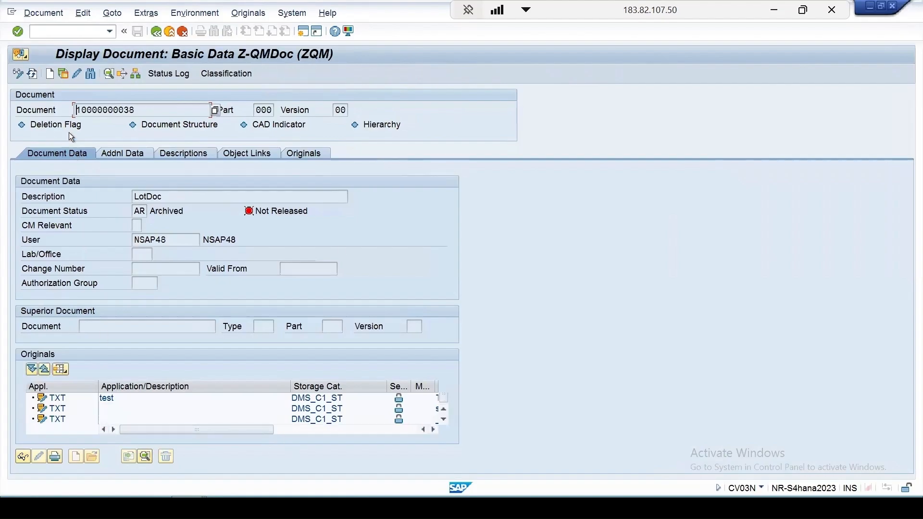
pyautogui.click(762, 488)
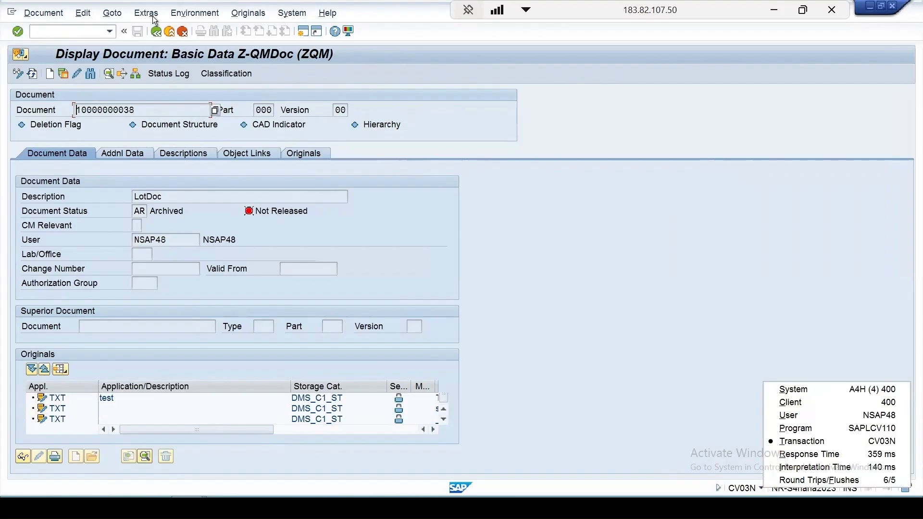
pyautogui.click(161, 34)
pyautogui.click(160, 33)
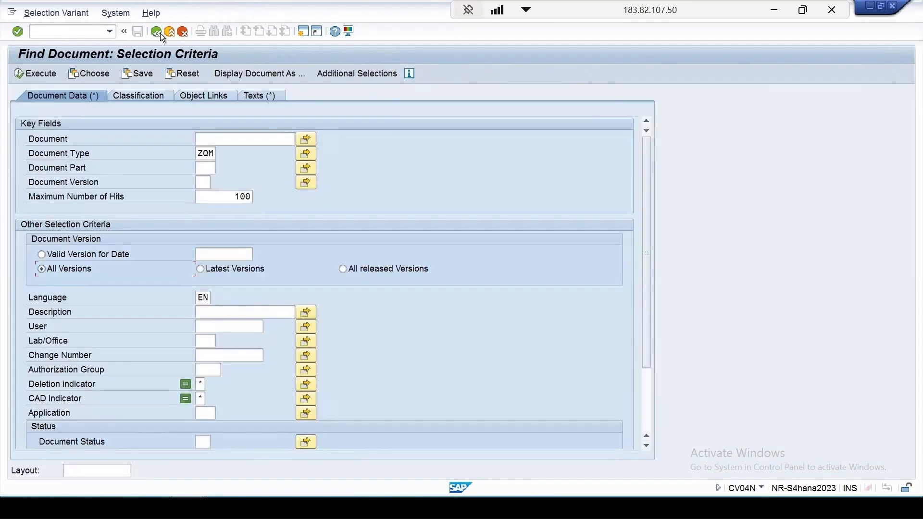
# Examine the BUT NOT exclusion fields among the text search criteria, and leave the document search
pyautogui.click(256, 94)
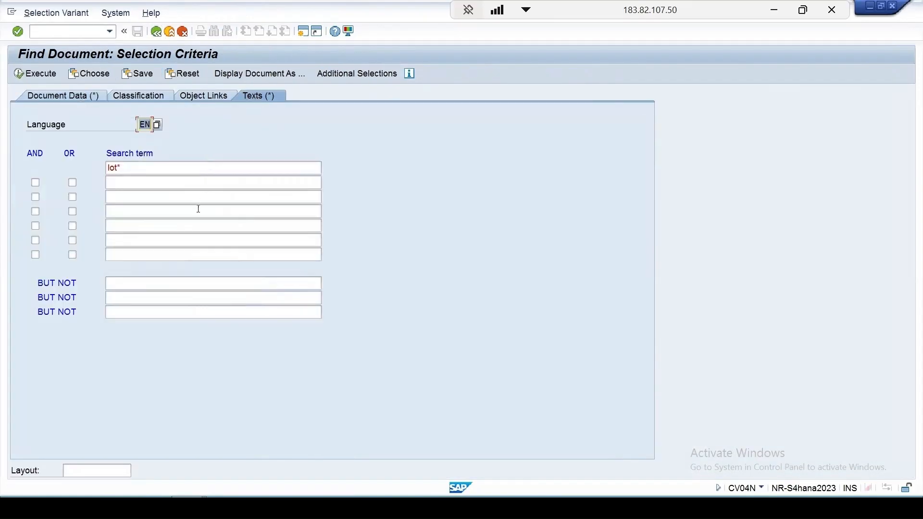
pyautogui.click(114, 286)
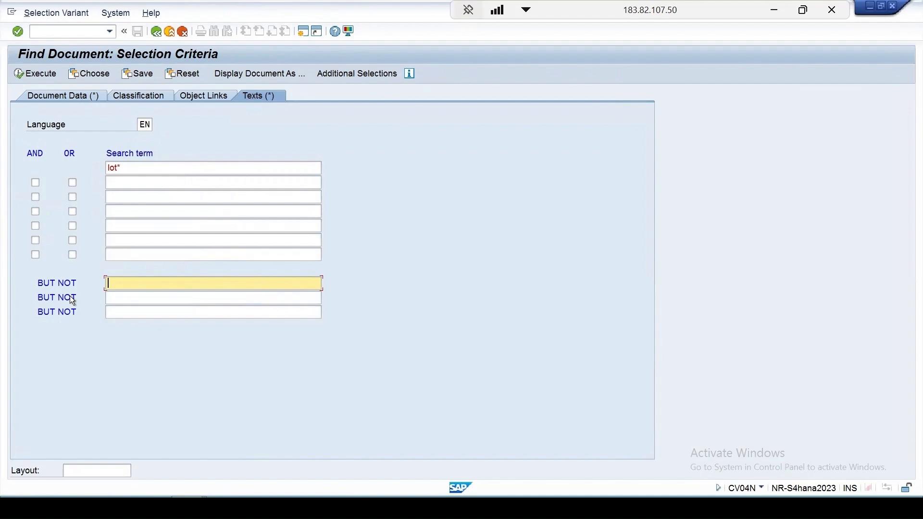
pyautogui.press('F3')
# Start transaction QS41 and list all code groups of catalog 1 for editing, with the code group restriction cleared
pyautogui.write('qs4')
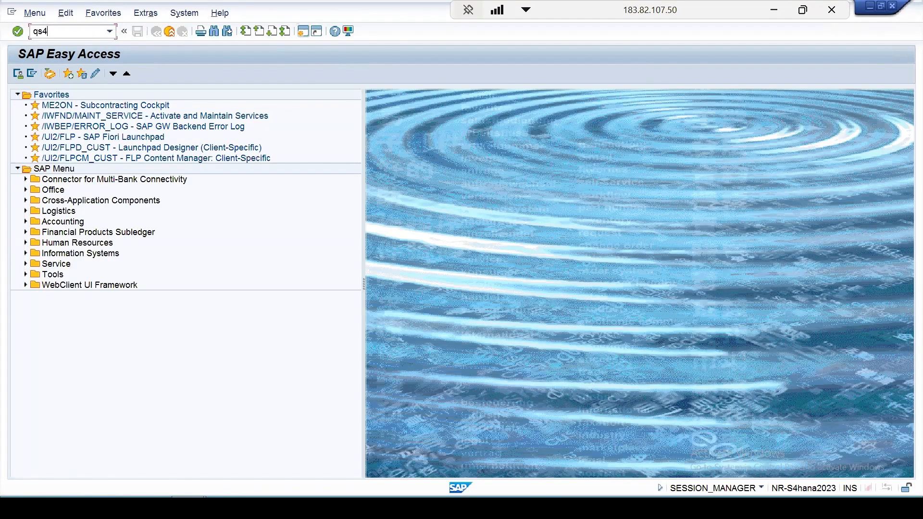
pyautogui.write('1')
pyautogui.press('Return')
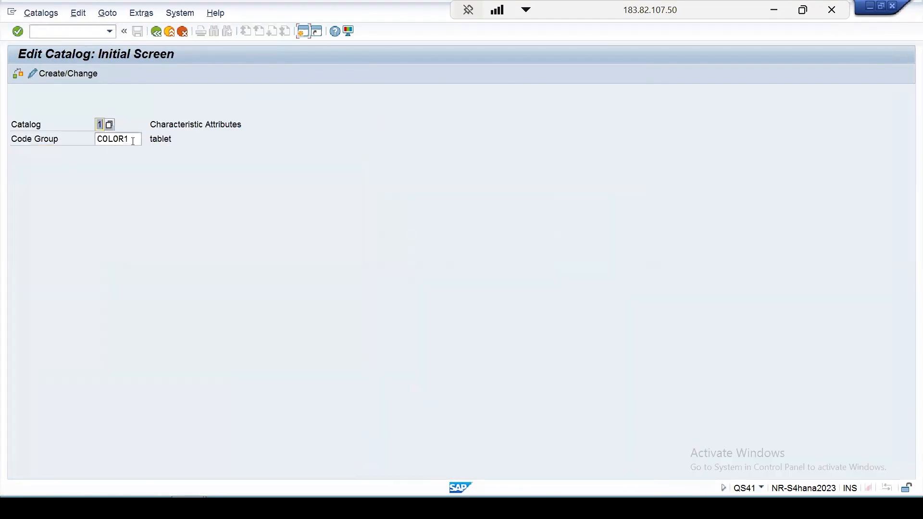
pyautogui.moveTo(133, 141); pyautogui.dragTo(27, 157)
pyautogui.press('BackSpace')
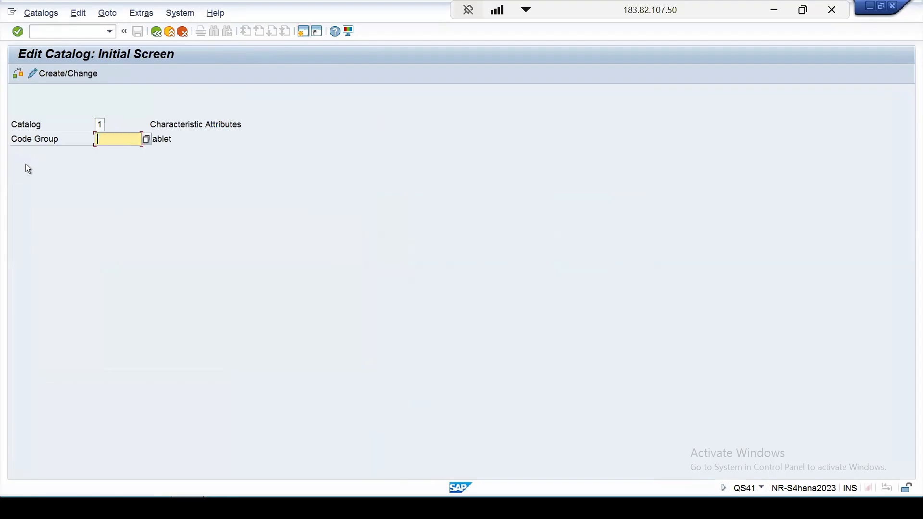
pyautogui.press('Return')
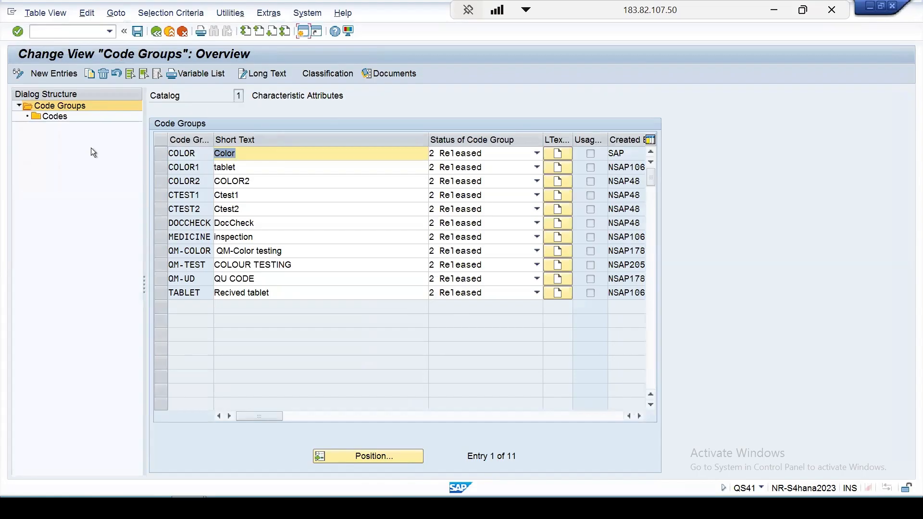
# View the documents linked to code RED in code group COLOR1, and return to the code groups overview
pyautogui.click(166, 169)
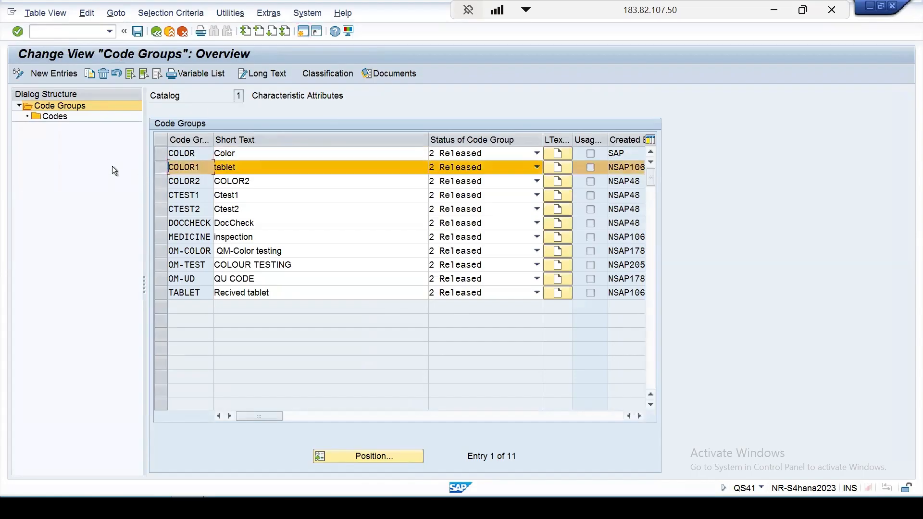
pyautogui.doubleClick(51, 119)
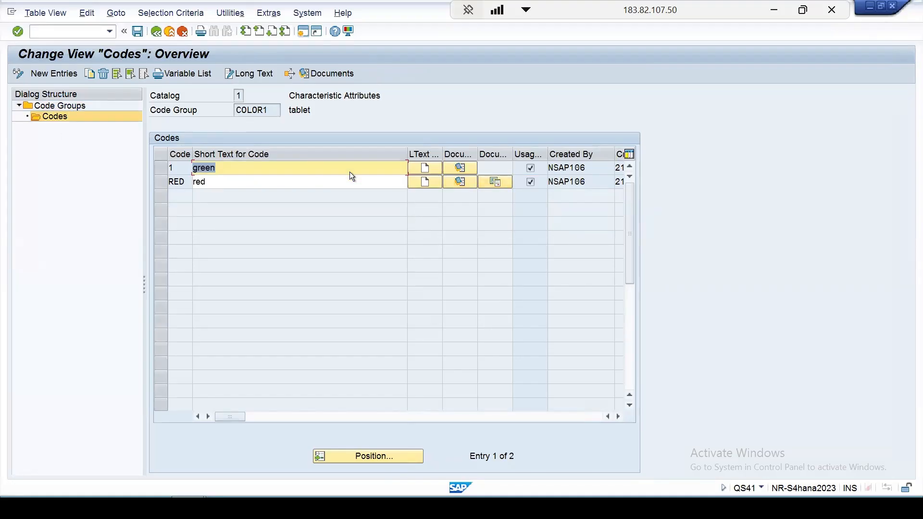
pyautogui.click(494, 182)
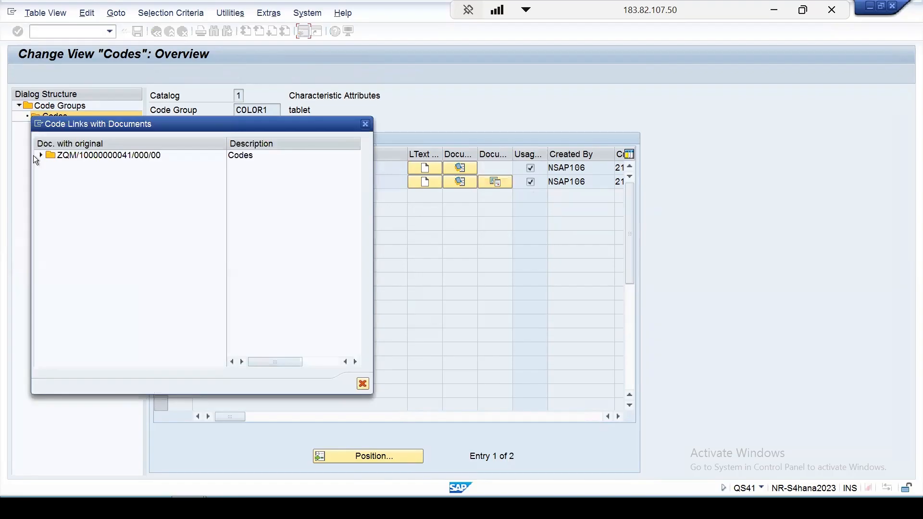
pyautogui.click(41, 156)
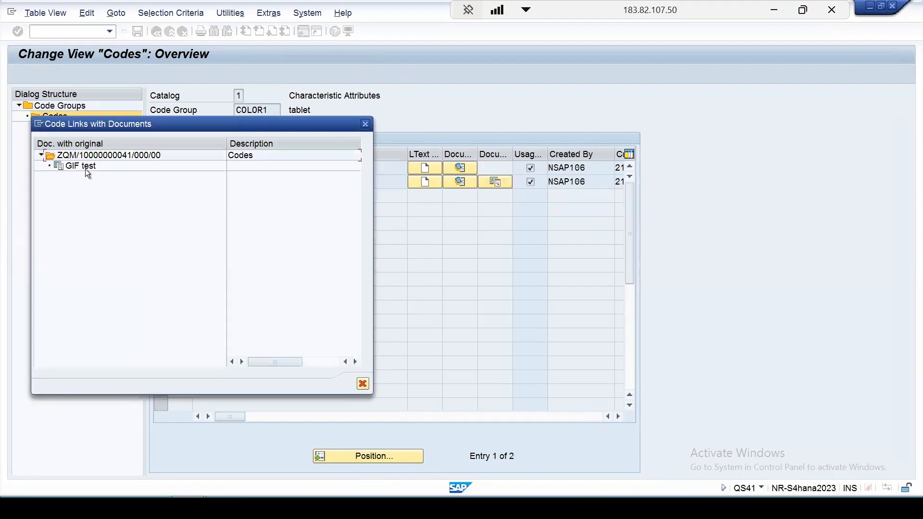
pyautogui.click(365, 124)
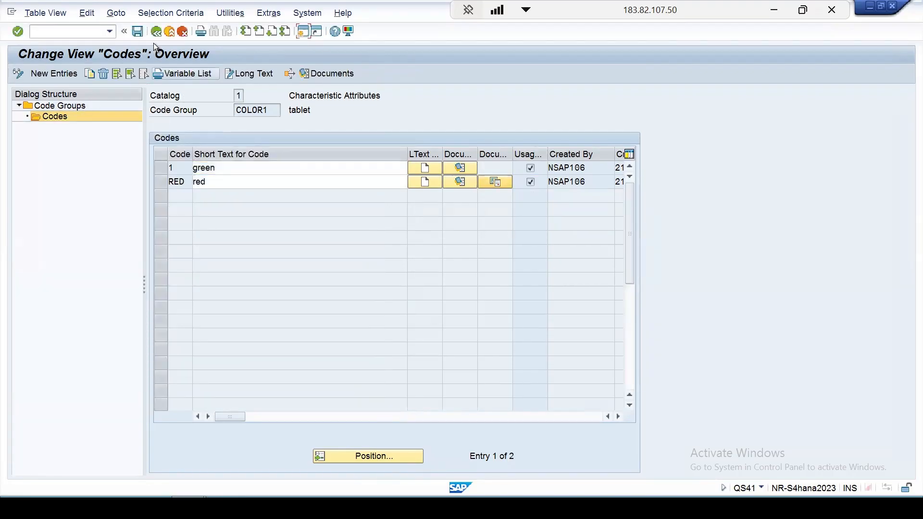
pyautogui.click(153, 31)
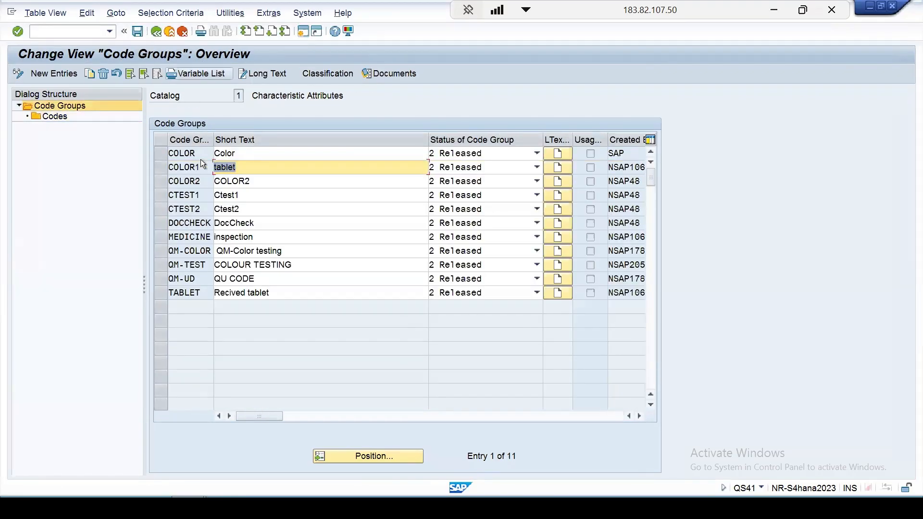
# Display the documents linked to code 4 Green in code group COLOR
pyautogui.click(160, 154)
pyautogui.doubleClick(60, 117)
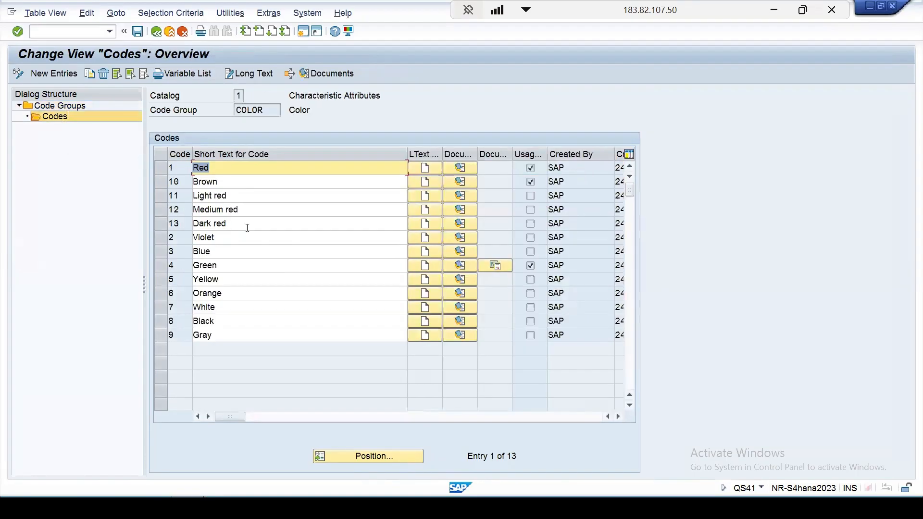
pyautogui.click(221, 266)
pyautogui.click(496, 265)
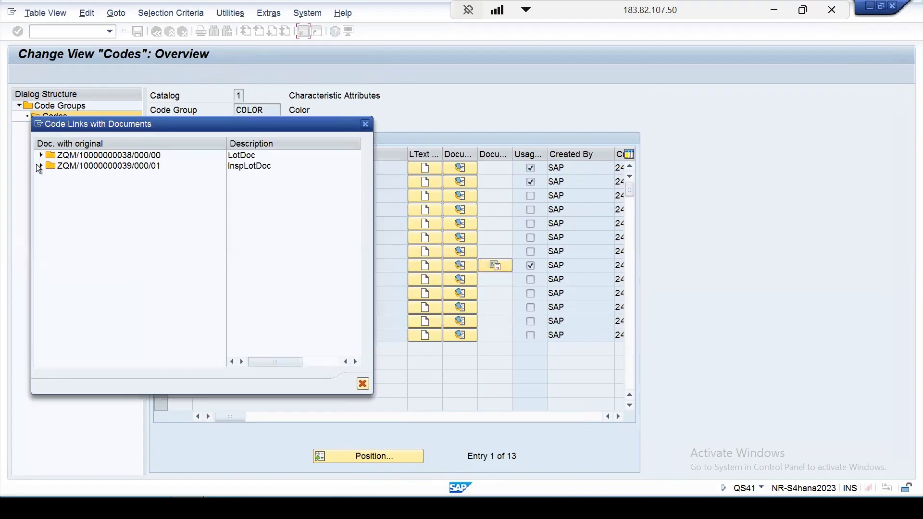
# View the GIF test original of InspLotDoc, allowing its file to be created, and close the image and document links
pyautogui.click(41, 166)
pyautogui.doubleClick(77, 191)
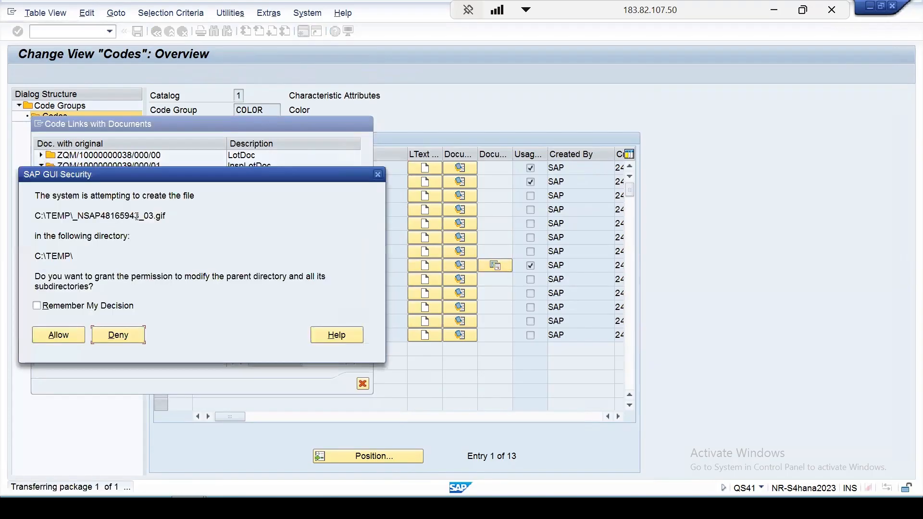
pyautogui.click(61, 336)
pyautogui.click(65, 287)
pyautogui.click(72, 289)
pyautogui.click(73, 290)
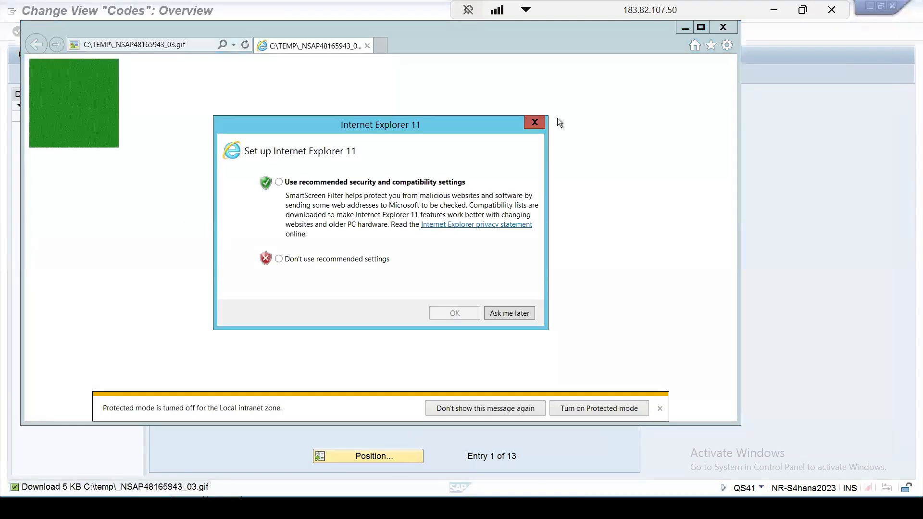
pyautogui.click(535, 123)
pyautogui.click(723, 27)
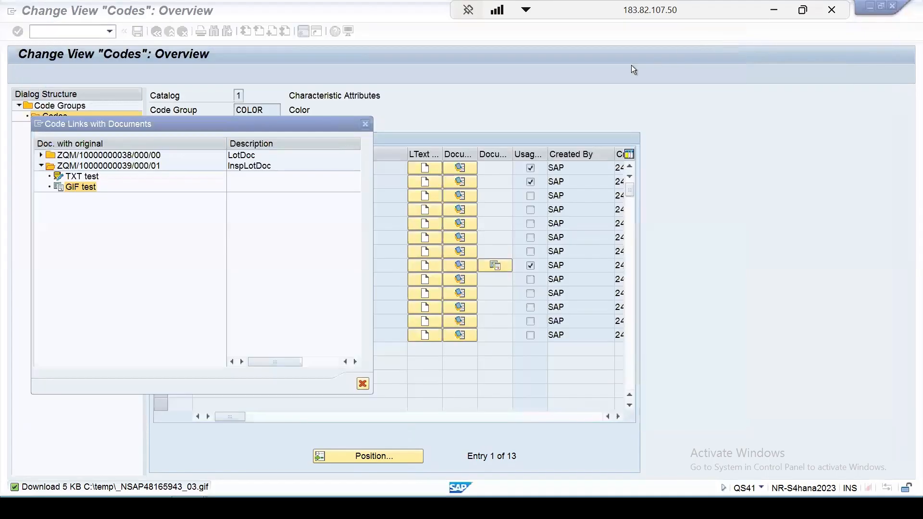
pyautogui.click(365, 124)
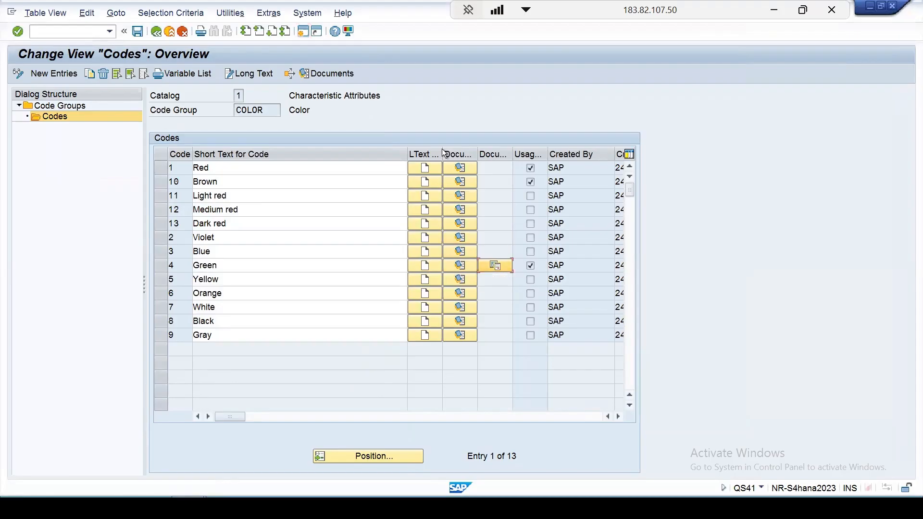
# Open the document assignment for code 4 Green and check the session's transaction in the system information
pyautogui.press('Return')
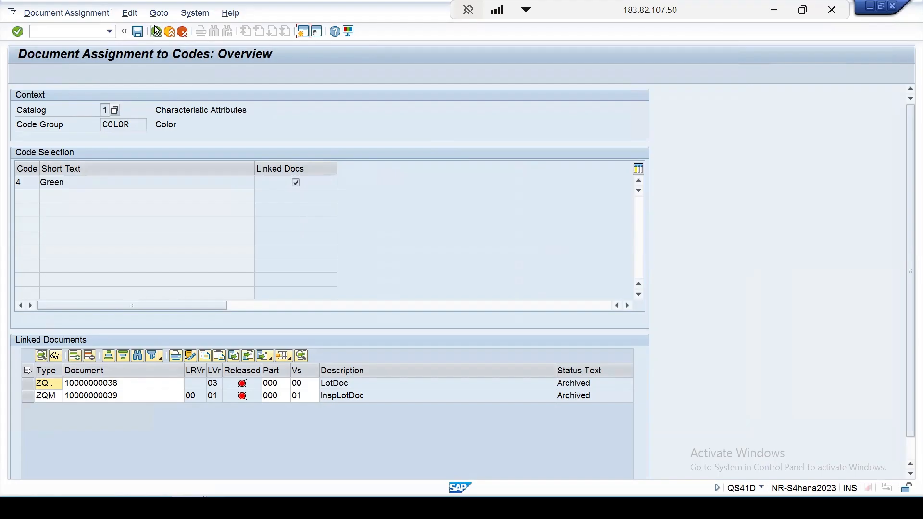
pyautogui.click(762, 488)
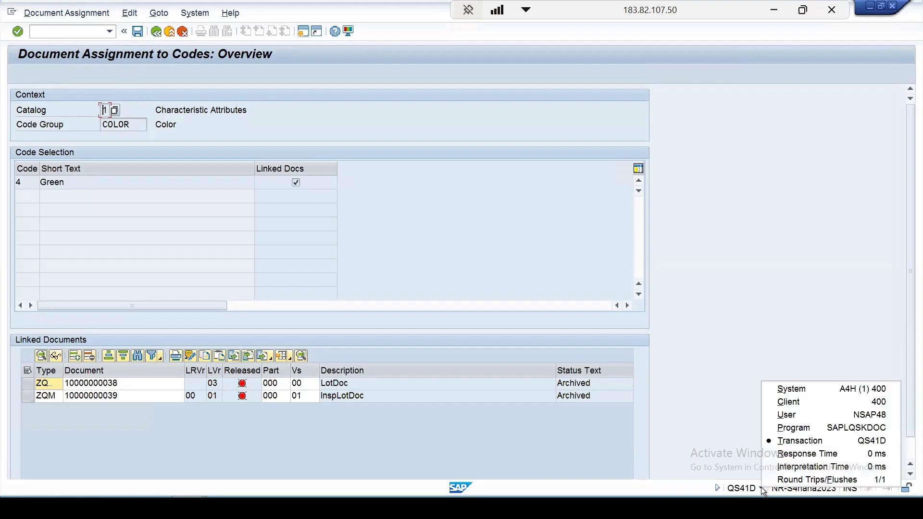
pyautogui.click(483, 108)
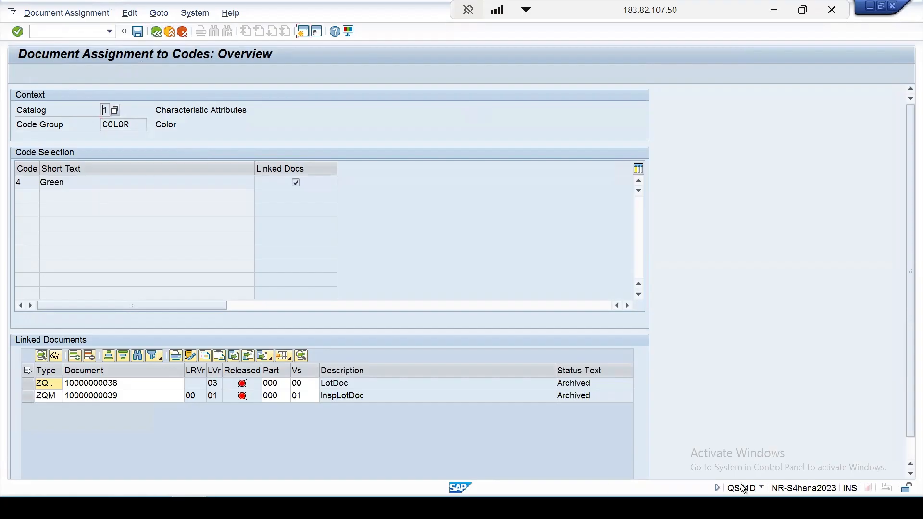
# Switch to the other session, start transaction QS41D, and show its system information
pyautogui.moveTo(188, 509)
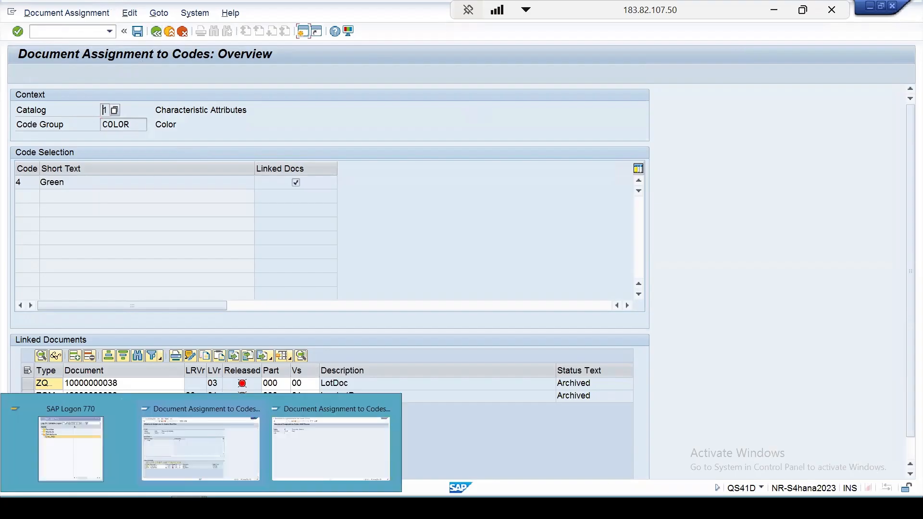
pyautogui.click(302, 472)
pyautogui.press('F3')
pyautogui.write('qs41d')
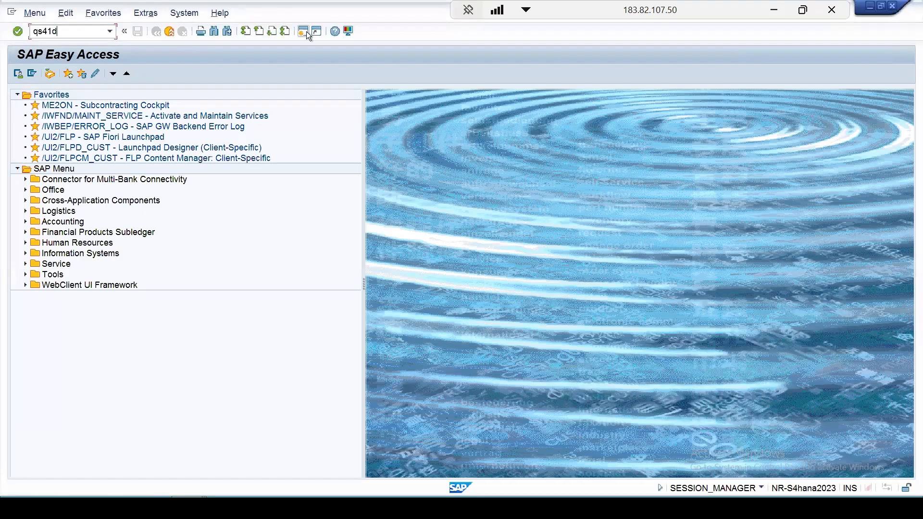
pyautogui.press('Return')
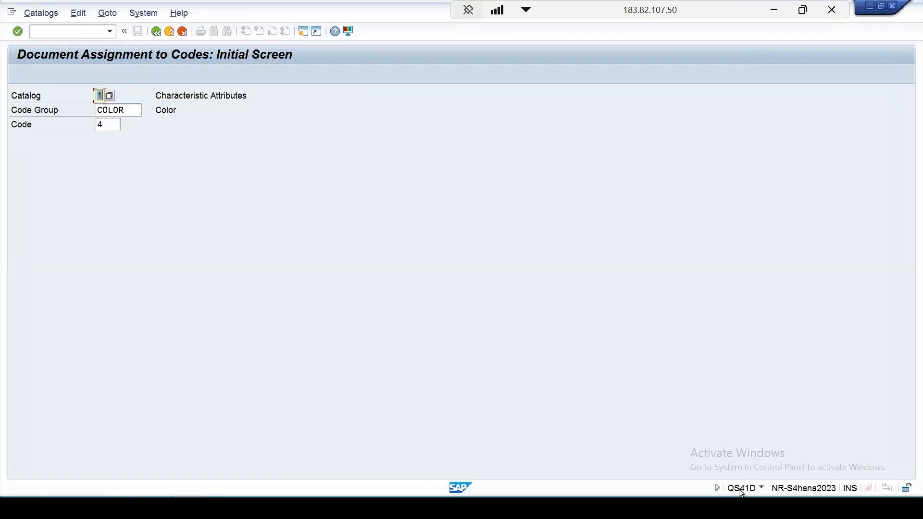
pyautogui.click(763, 489)
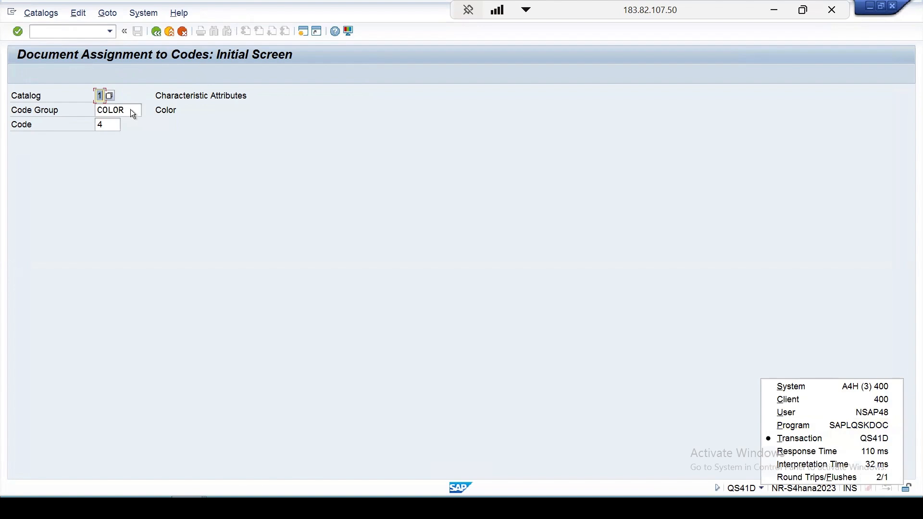
# Clear the code restriction for code group COLOR, open the code overview, and display the documents linked to Green
pyautogui.moveTo(129, 112); pyautogui.dragTo(15, 113)
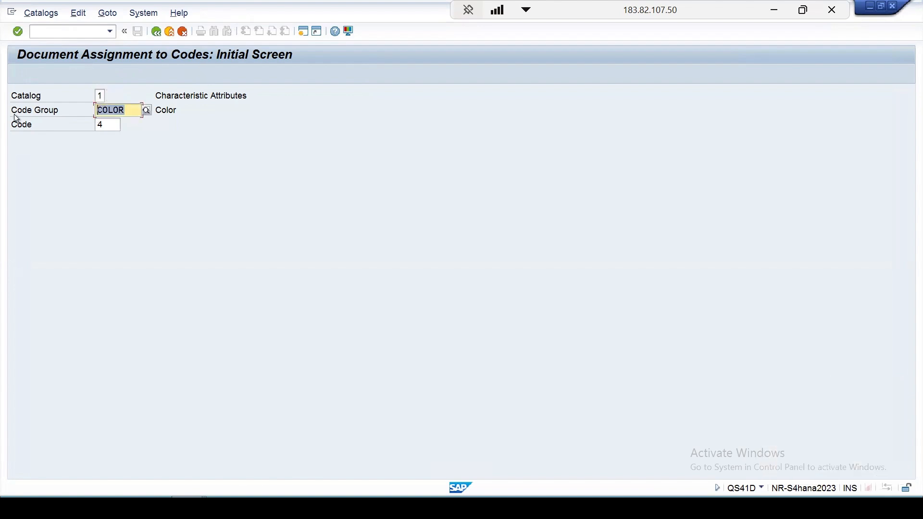
pyautogui.moveTo(108, 124); pyautogui.dragTo(64, 123)
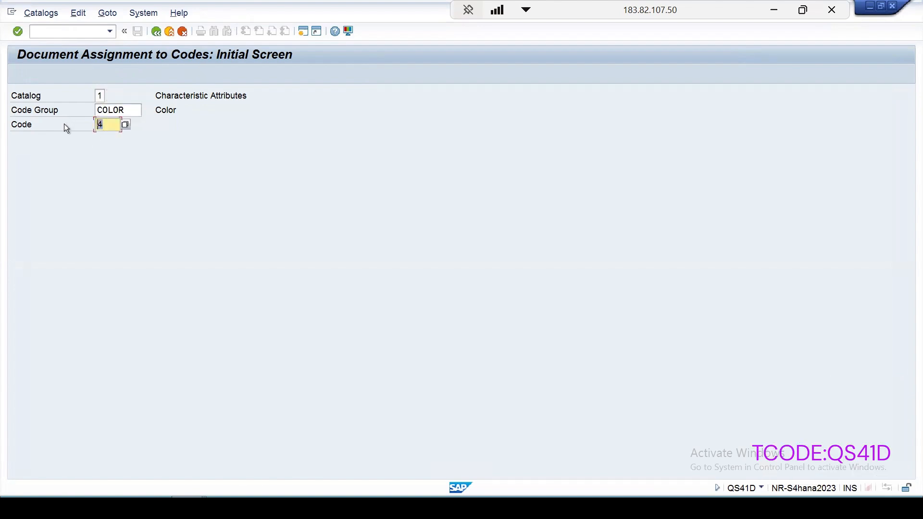
pyautogui.press('BackSpace')
pyautogui.click(122, 126)
pyautogui.press('Return')
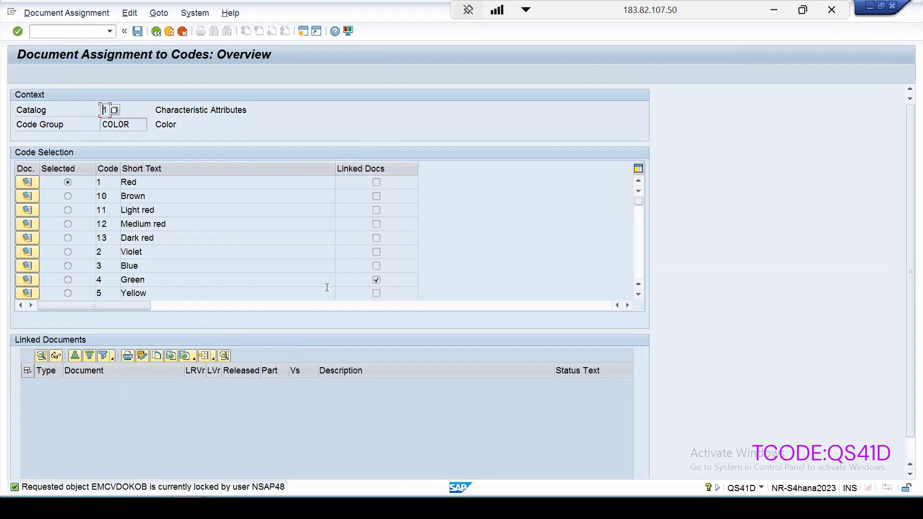
pyautogui.click(27, 280)
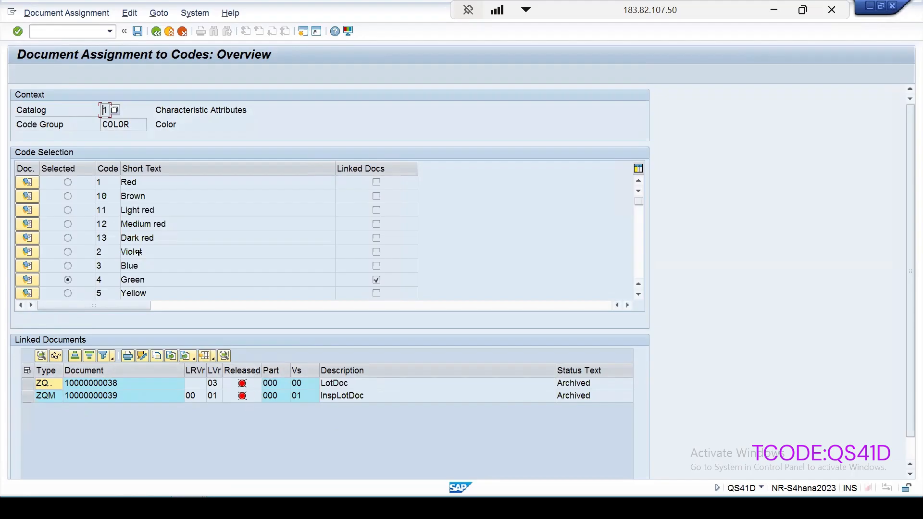
# Open the document assignment for code group COLOR1 without a code restriction, and display the documents linked to code RED
pyautogui.click(156, 33)
pyautogui.click(128, 109)
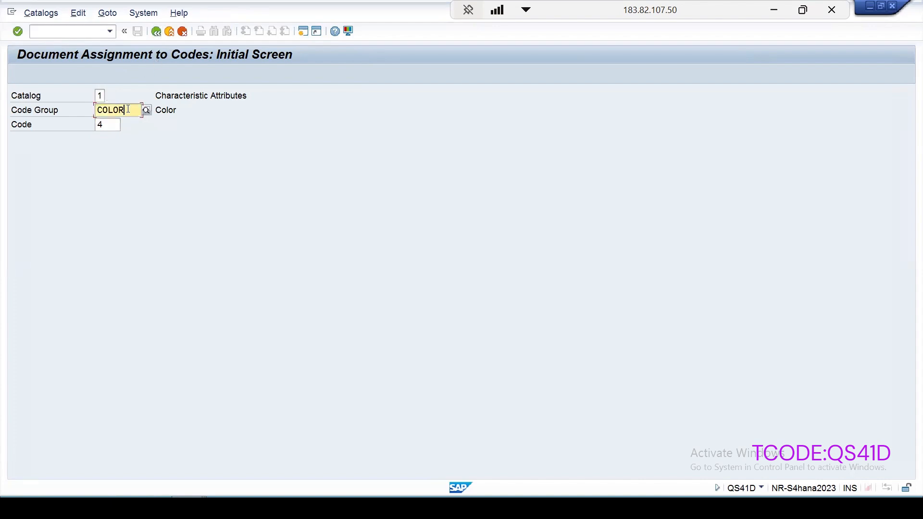
pyautogui.write('1')
pyautogui.click(102, 131)
pyautogui.moveTo(108, 123); pyautogui.dragTo(64, 122)
pyautogui.press('BackSpace')
pyautogui.press('Return')
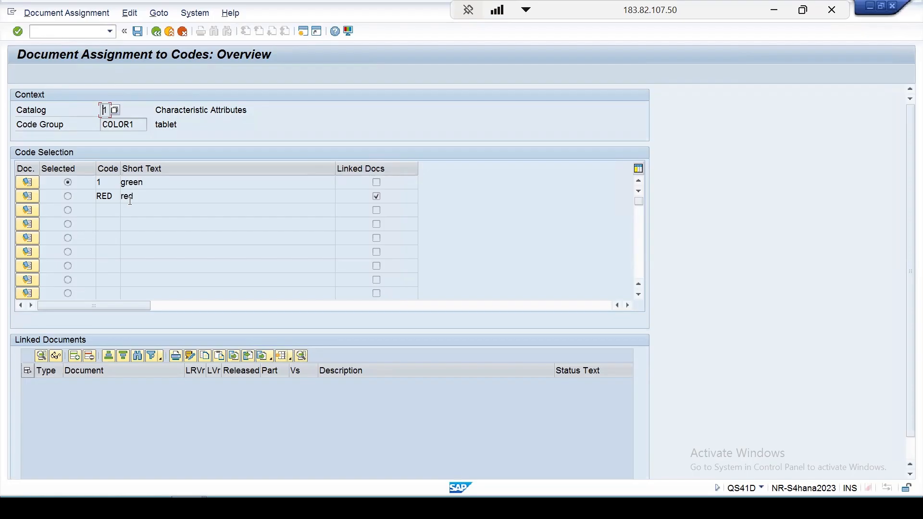
pyautogui.click(27, 196)
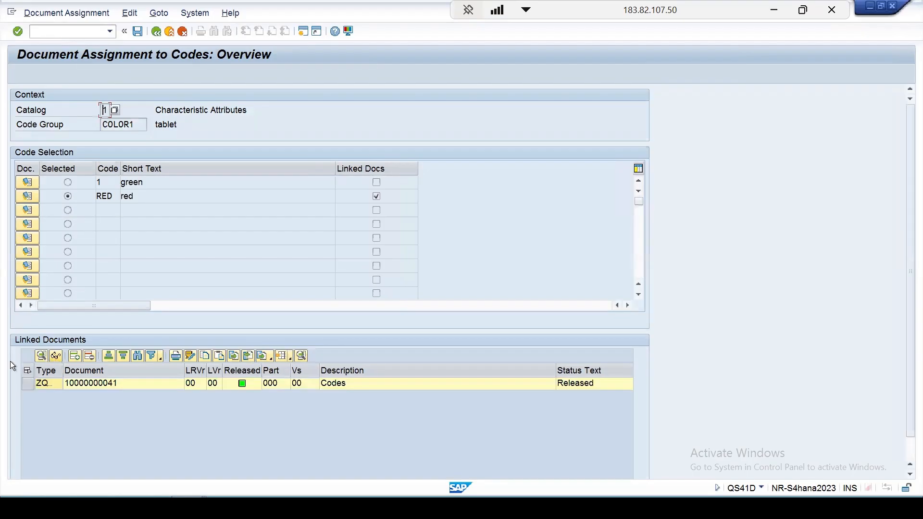
# Display the linked Codes document and its session's system information, and return to the document assignment overview
pyautogui.doubleClick(100, 385)
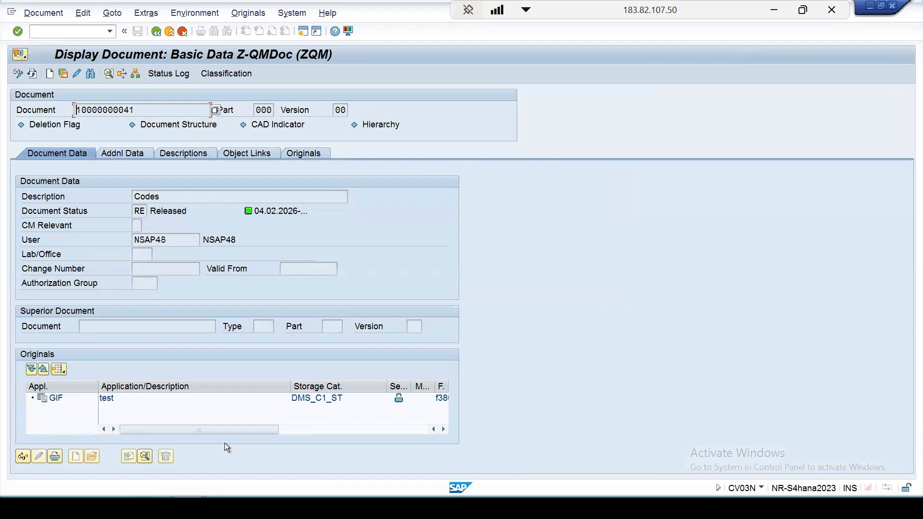
pyautogui.click(762, 488)
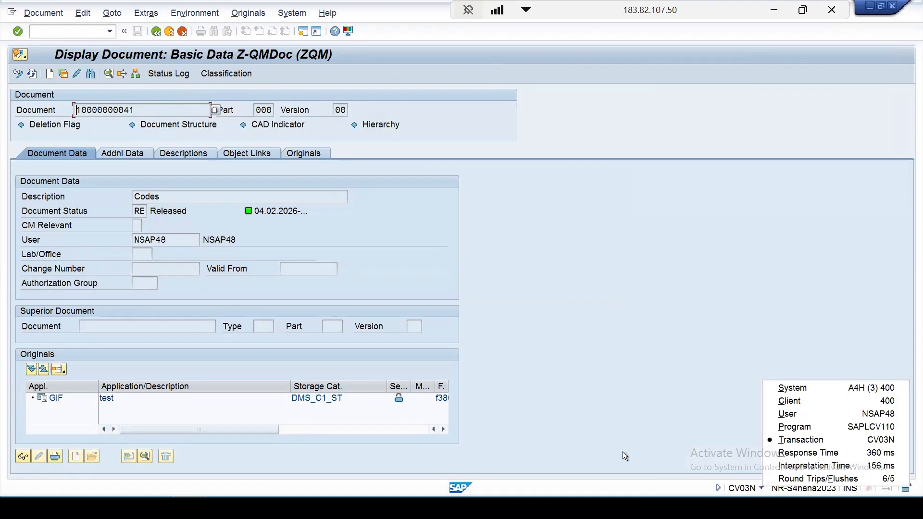
pyautogui.click(157, 31)
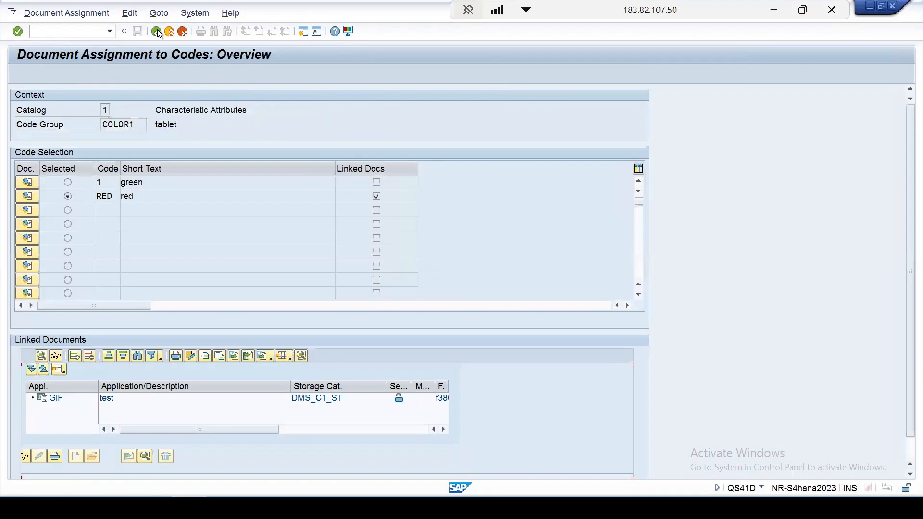
# Insert an empty row into the linked documents of code RED
pyautogui.click(76, 356)
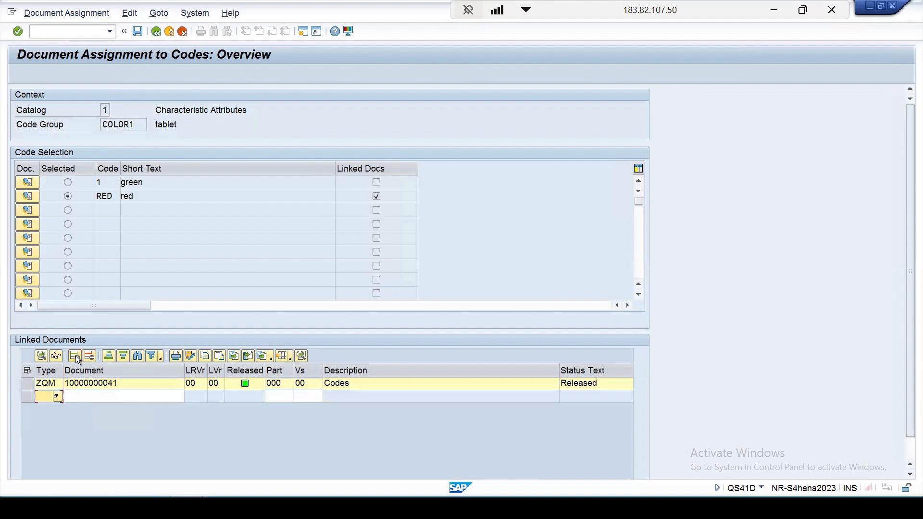